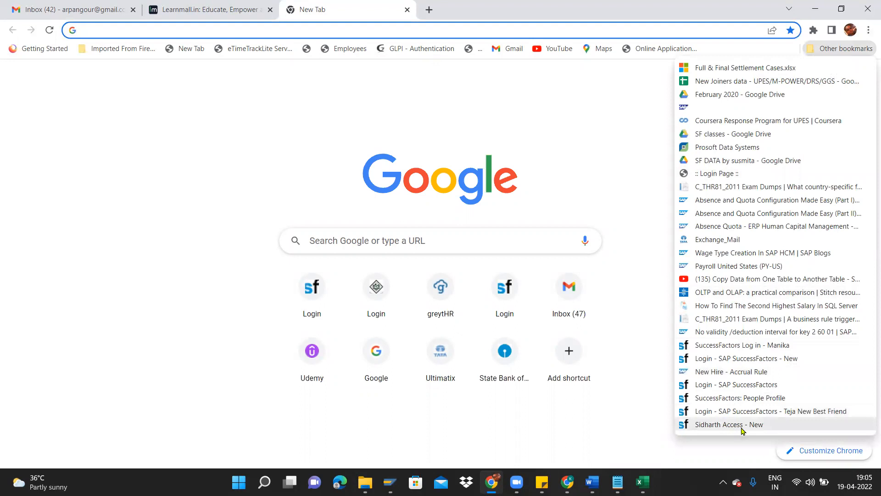
# Sign in to the SuccessFactors demo company with a saved Chrome account and view the Admin Center tools
pyautogui.click(744, 424)
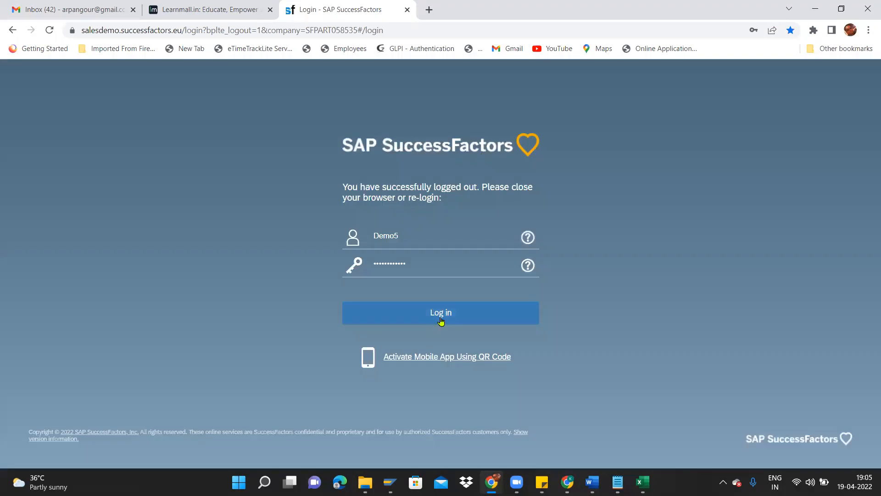
pyautogui.click(396, 239)
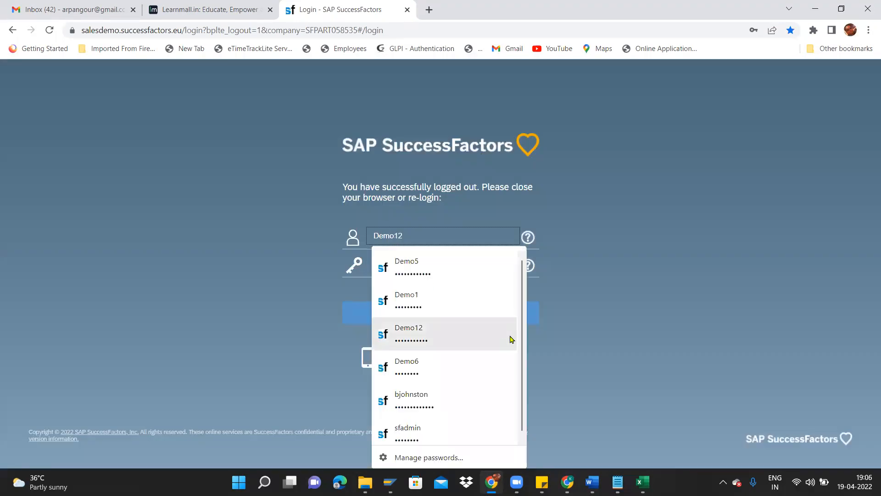
pyautogui.scroll(1, 504, 348)
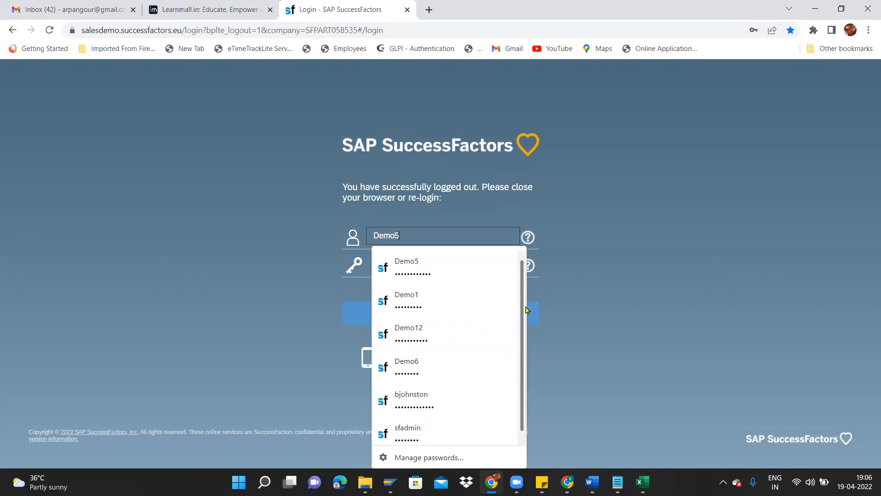
pyautogui.click(422, 302)
pyautogui.click(428, 306)
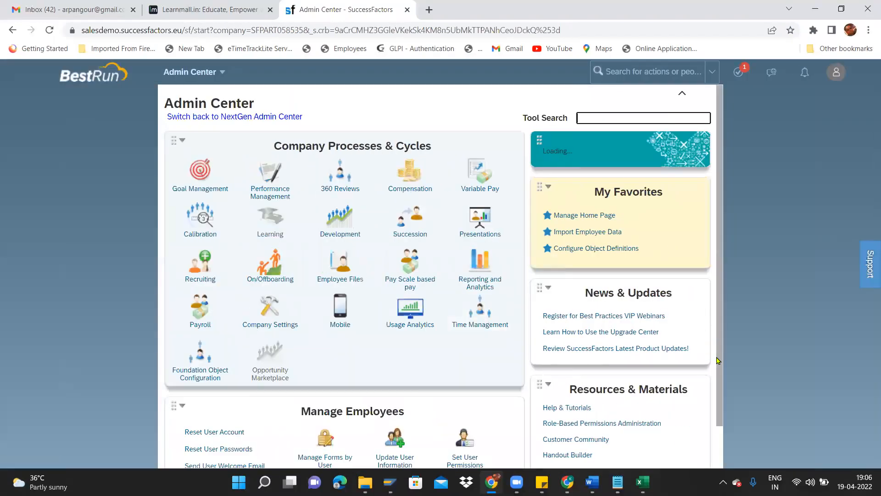
pyautogui.scroll(-1, 657, 461)
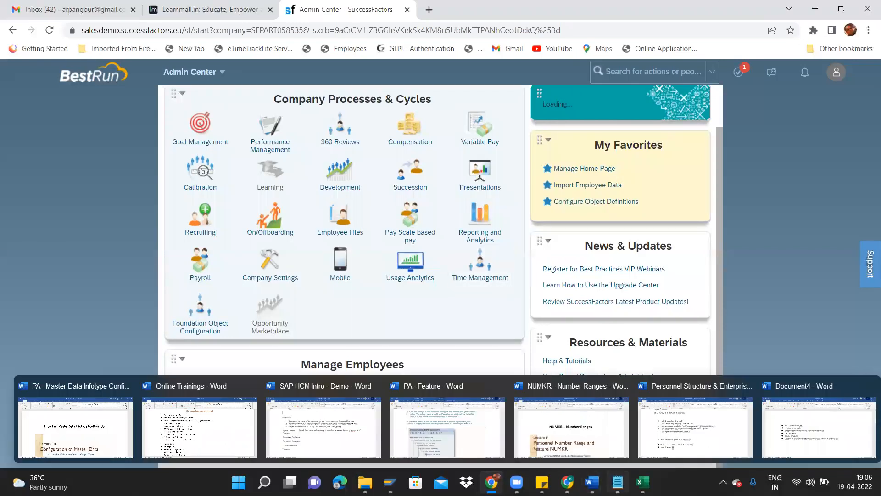
pyautogui.moveTo(622, 474)
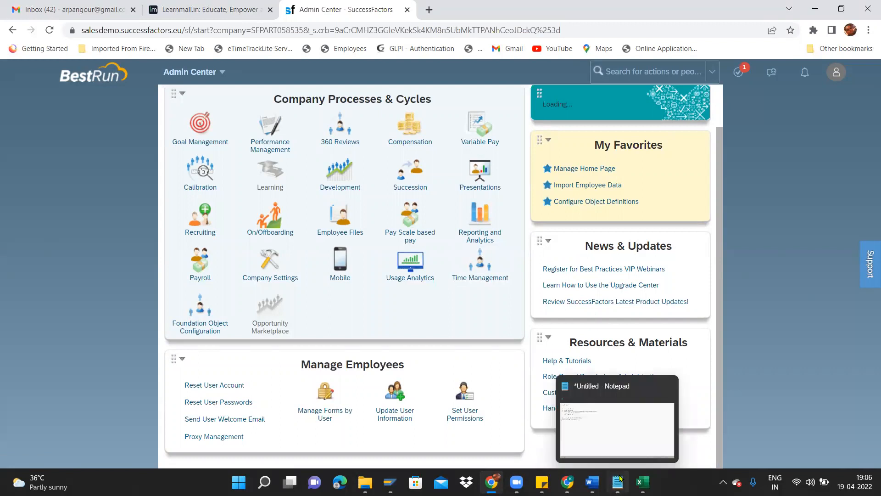
pyautogui.click(609, 438)
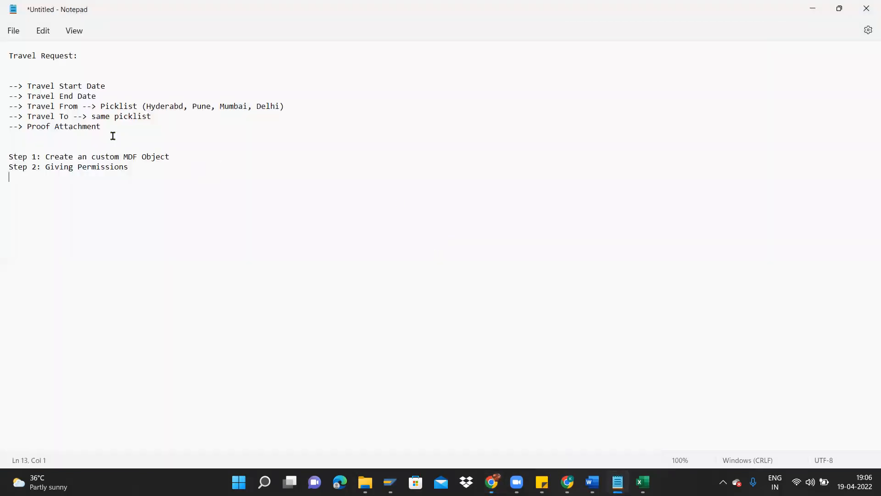
pyautogui.moveTo(33, 88); pyautogui.dragTo(100, 126)
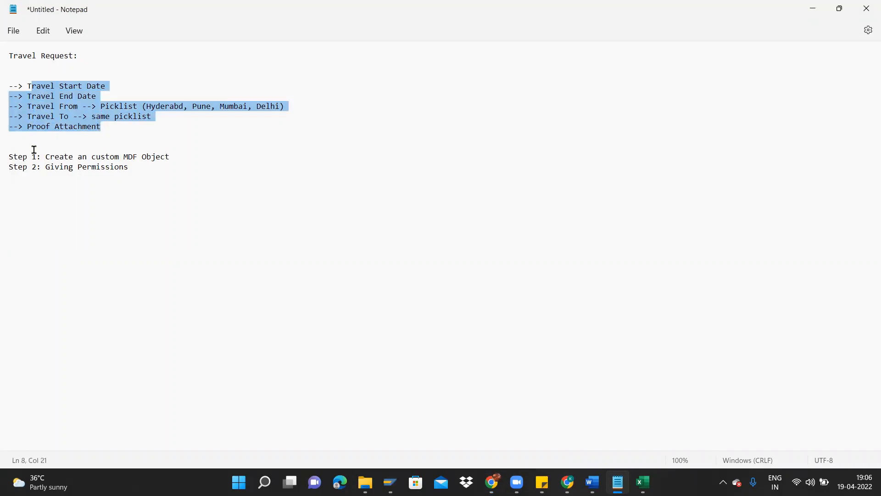
pyautogui.moveTo(36, 156); pyautogui.dragTo(134, 164)
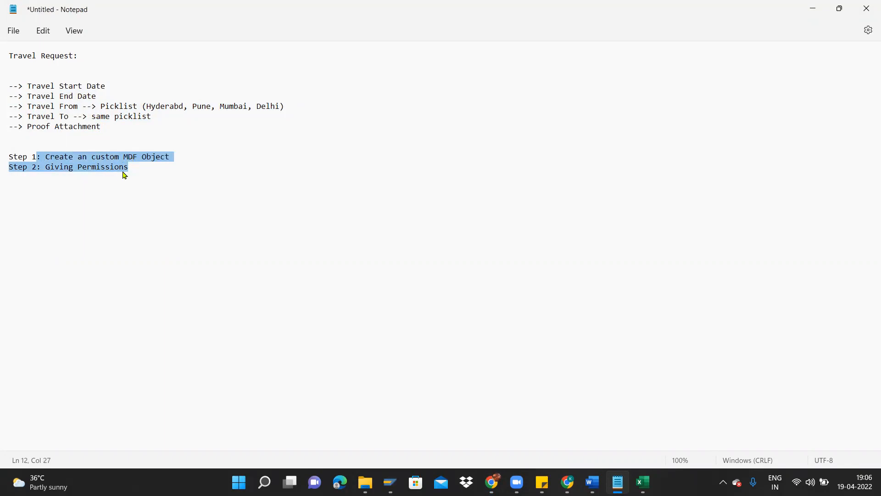
pyautogui.click(121, 176)
pyautogui.hotkey('alt', 'Tab')
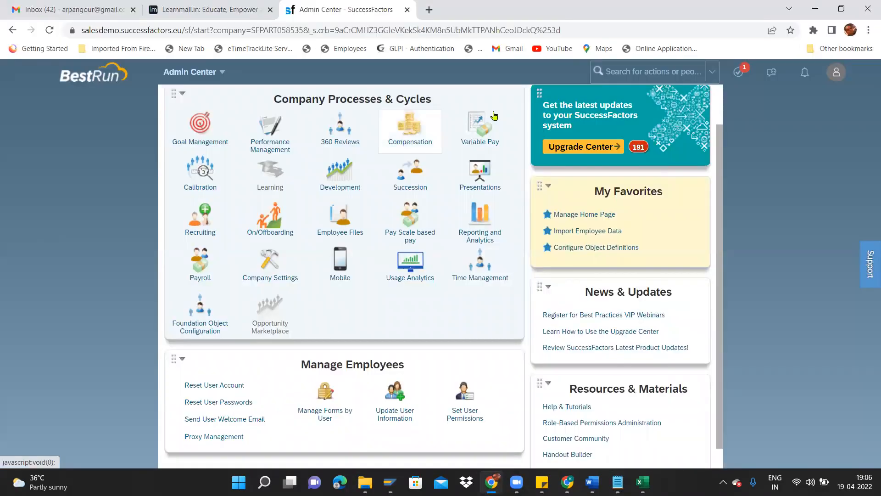
# Open Configure Object Definitions from the Admin Center search 'configure object def'
pyautogui.click(614, 77)
pyautogui.write('configure')
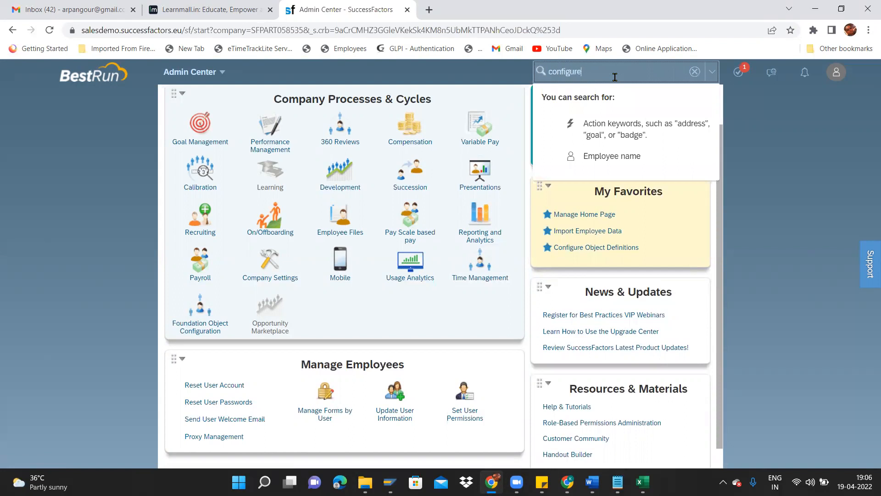
pyautogui.write(' object def')
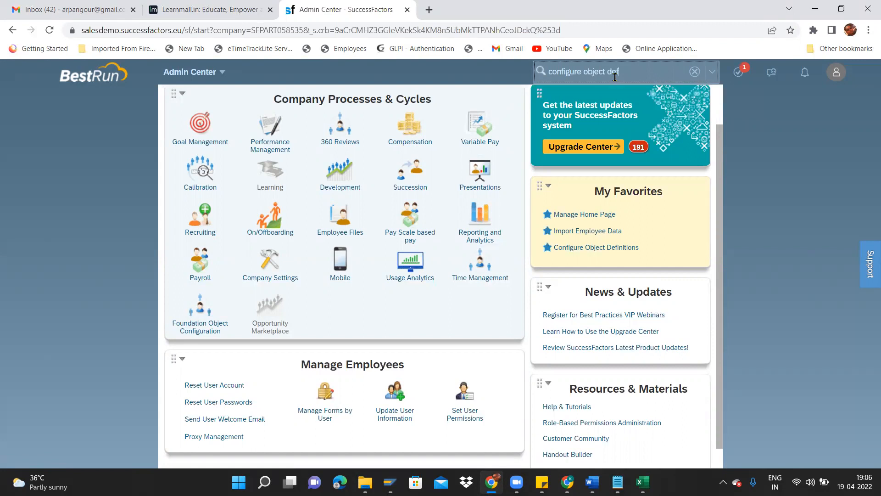
pyautogui.press('Return')
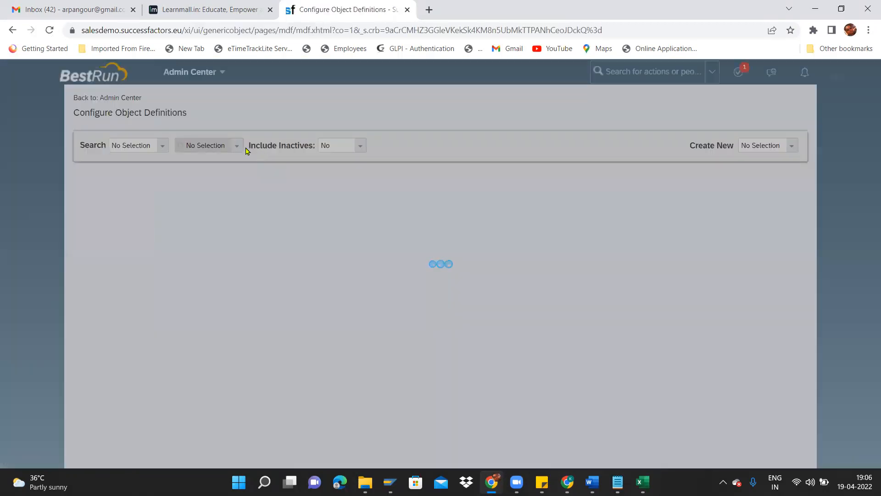
# Open the Travel Request object definition and duplicate its browser tab
pyautogui.click(161, 151)
pyautogui.click(155, 180)
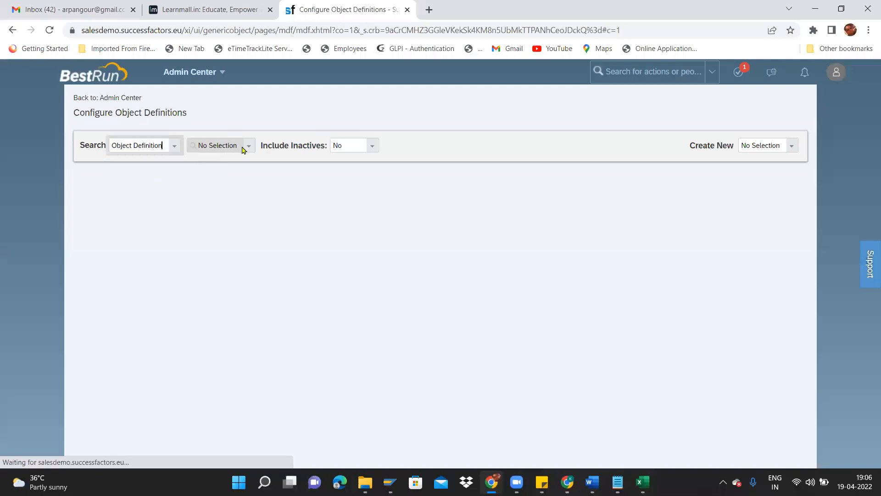
pyautogui.click(251, 147)
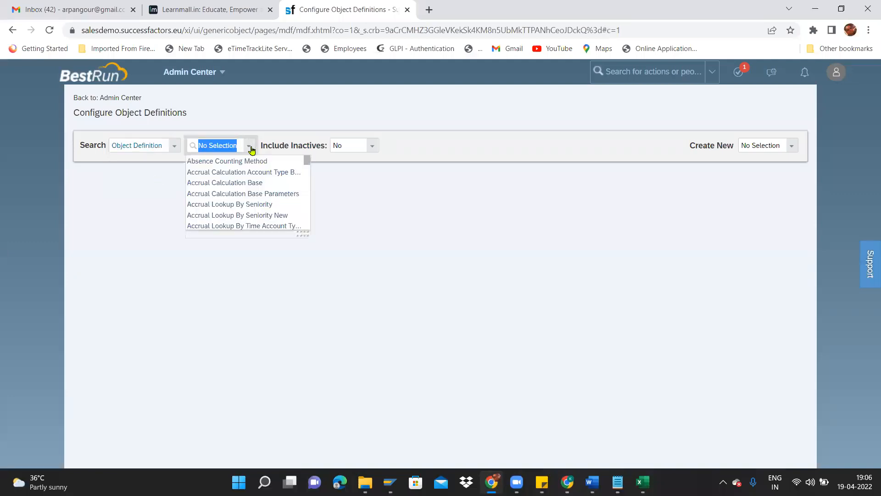
pyautogui.write('Travel')
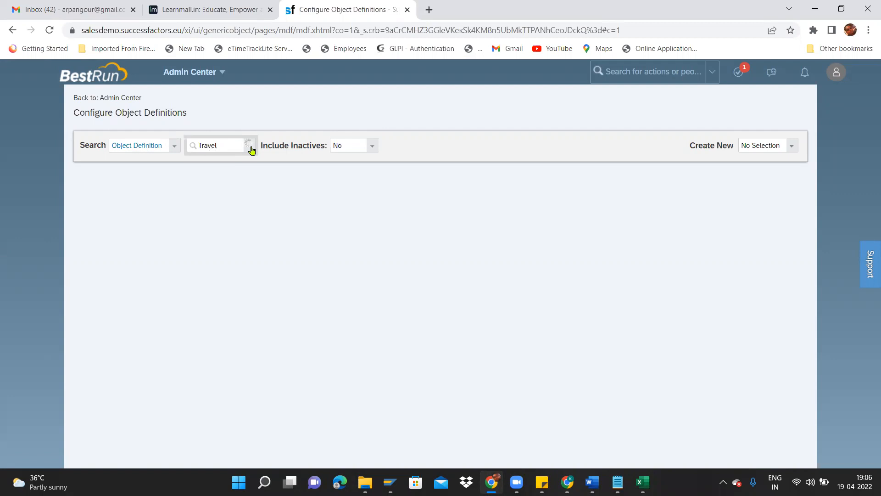
pyautogui.click(248, 160)
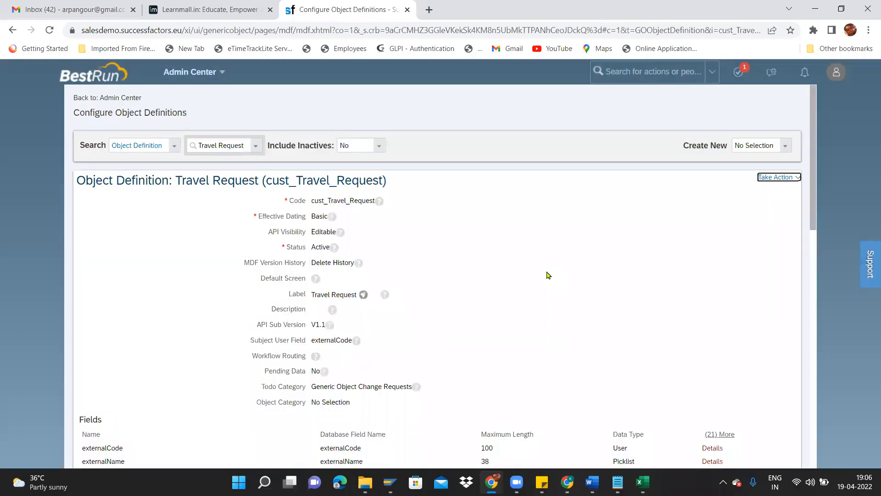
pyautogui.rightClick(340, 6)
pyautogui.click(365, 90)
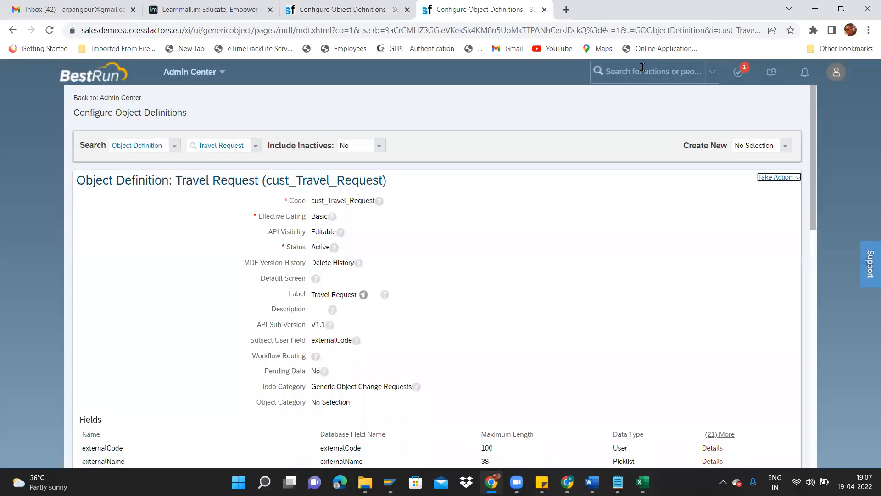
# Open the Manage Data page through the 'manage data' search
pyautogui.click(642, 69)
pyautogui.write('man')
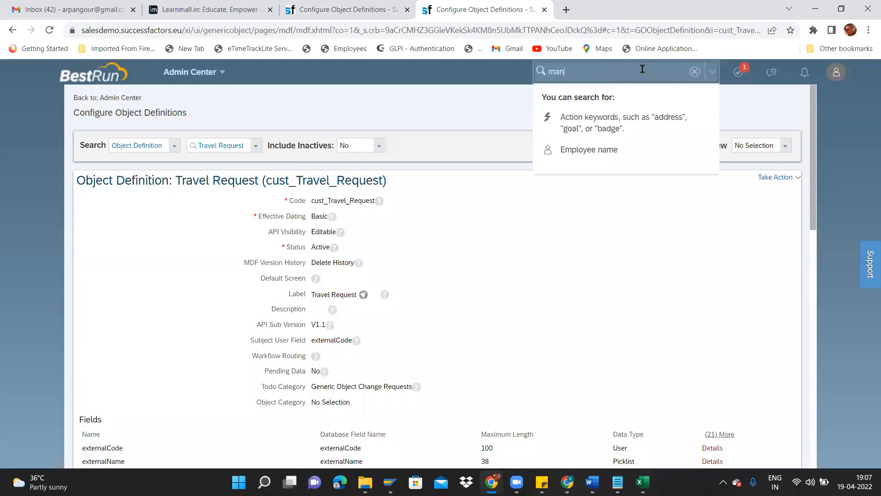
pyautogui.write('age data')
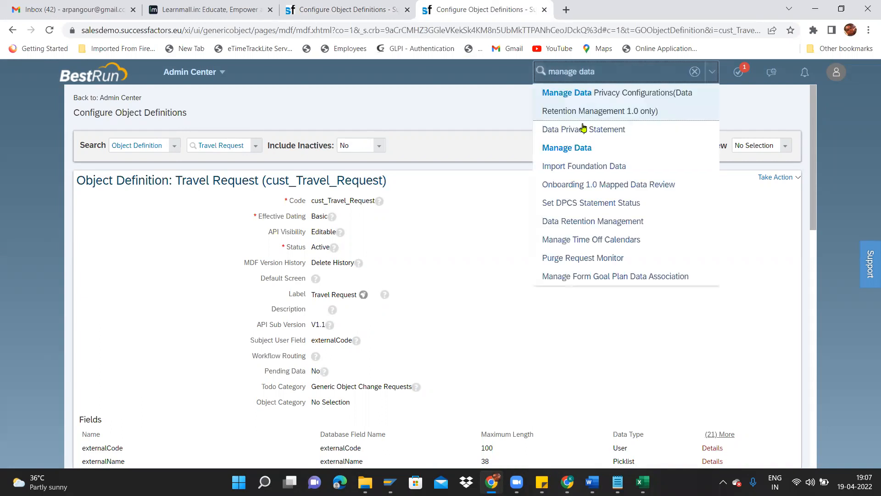
pyautogui.click(584, 148)
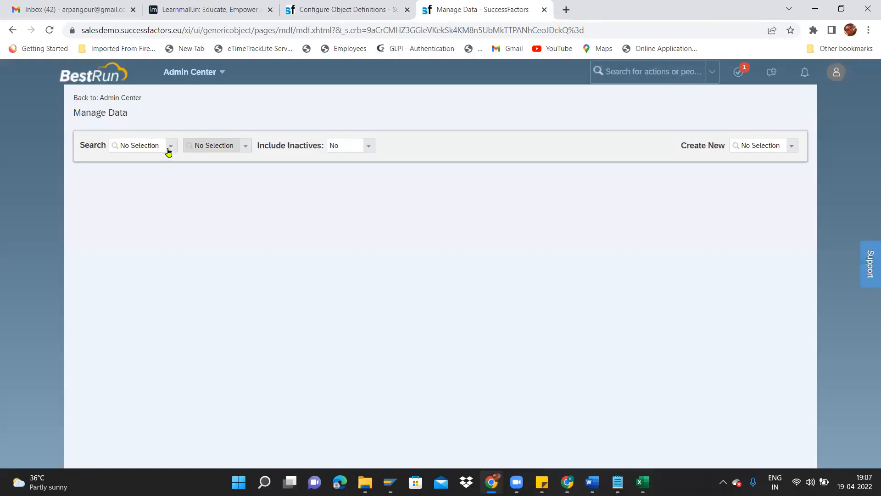
pyautogui.click(169, 148)
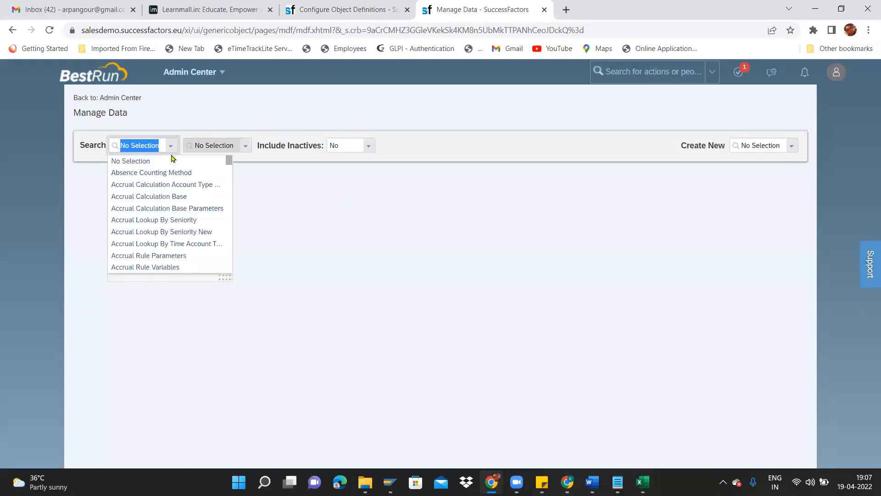
# Start a new Travel Request record, opening and cancelling the attachment upload dialog
pyautogui.click(792, 147)
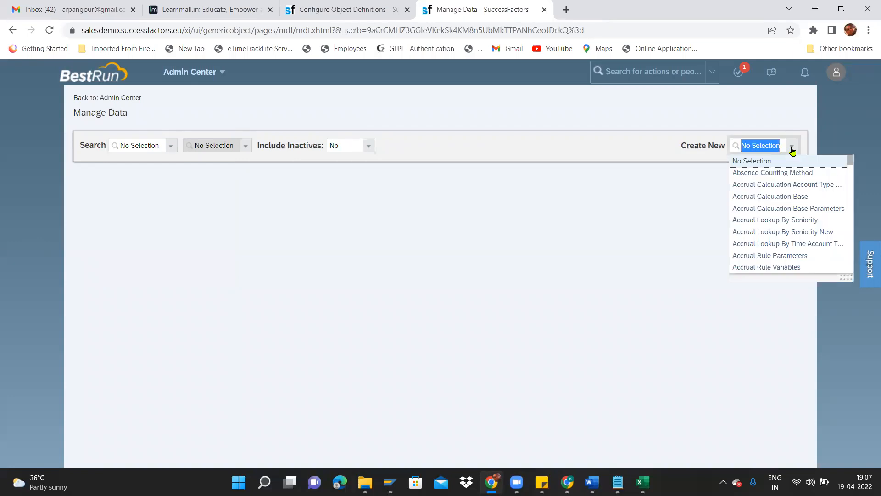
pyautogui.write('trave')
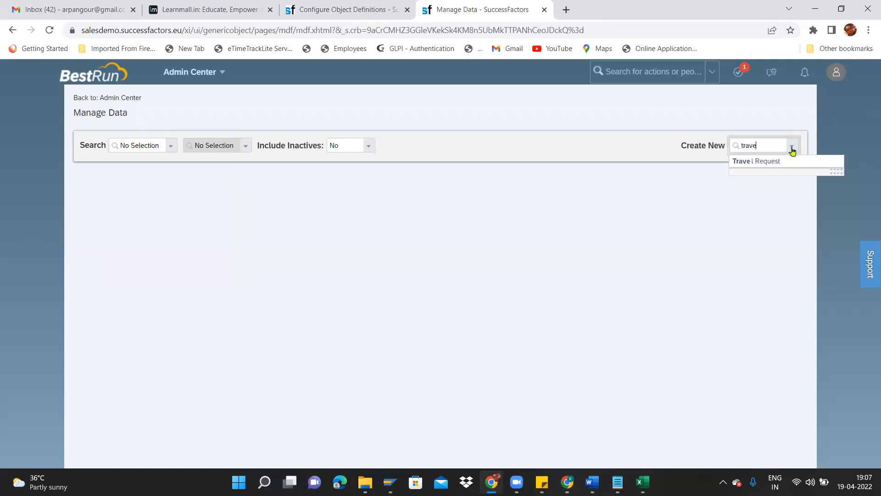
pyautogui.click(792, 162)
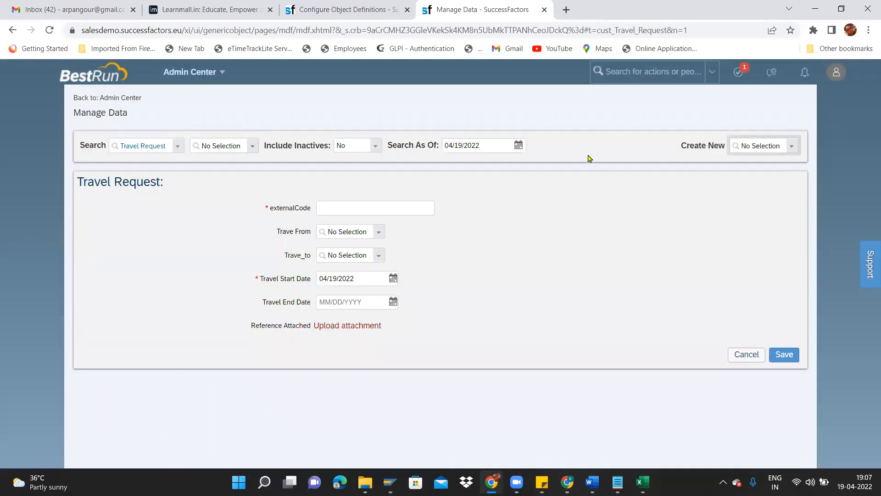
pyautogui.moveTo(281, 210); pyautogui.dragTo(428, 321)
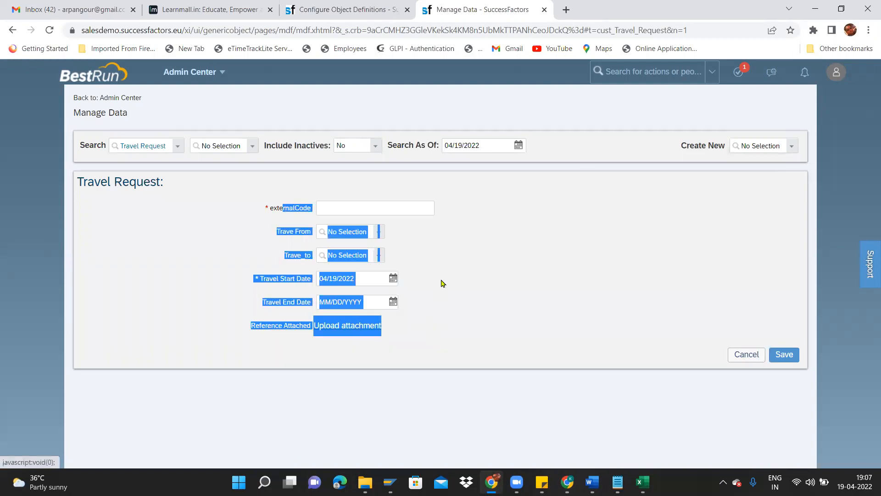
pyautogui.click(360, 326)
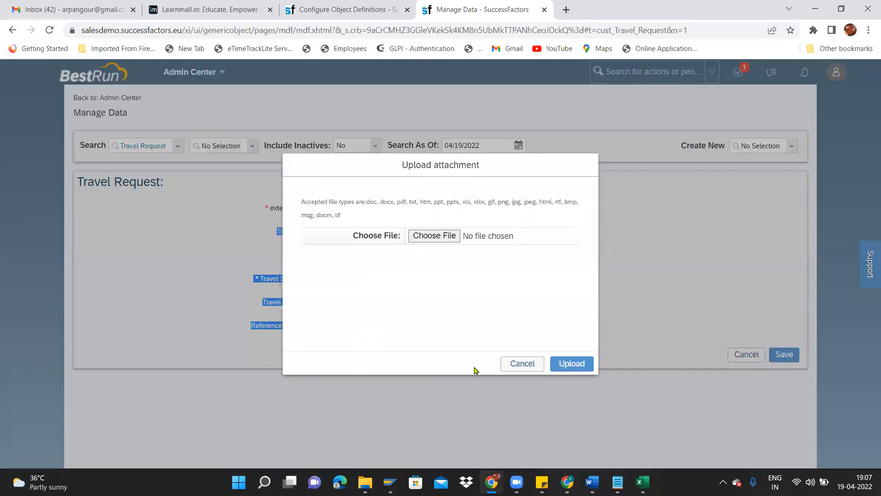
pyautogui.click(523, 363)
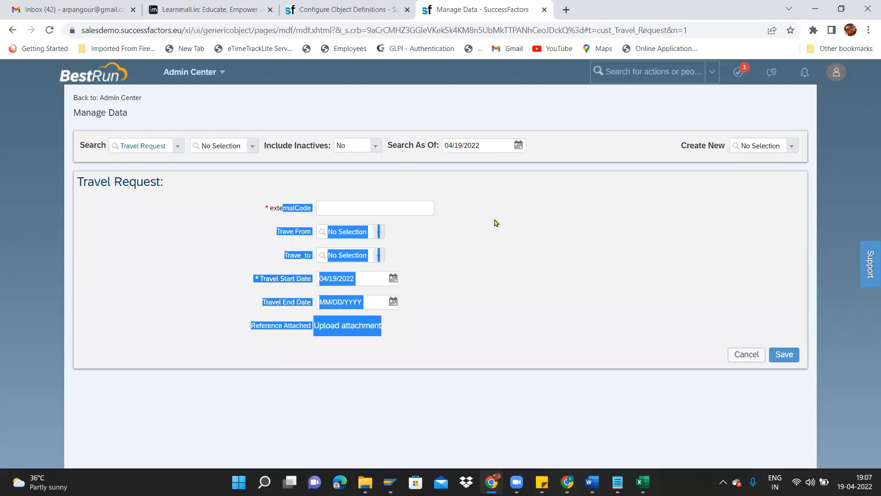
pyautogui.click(406, 188)
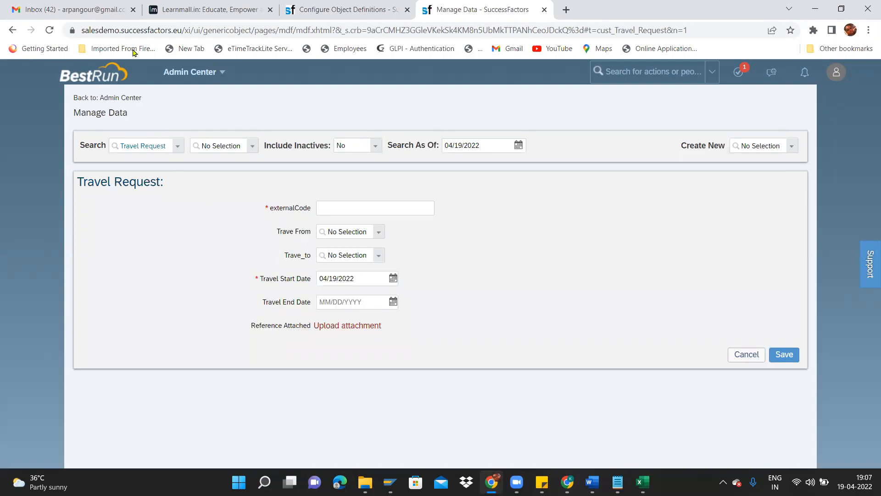
pyautogui.click(56, 4)
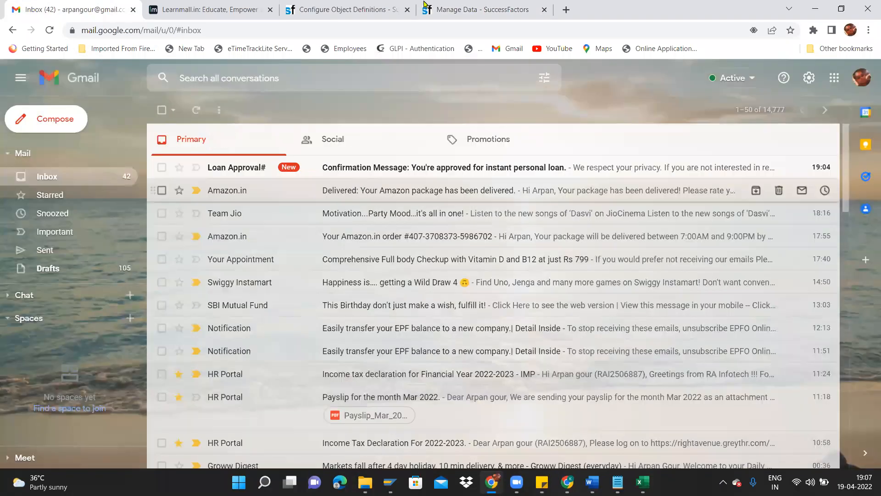
# Compare the Travel Request form with its object definition, noting externalCode's User data type, then go to Notepad
pyautogui.click(504, 5)
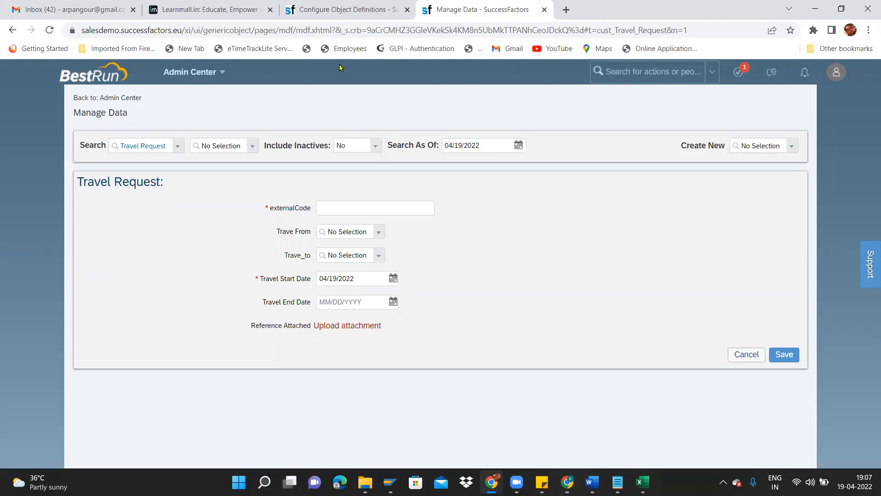
pyautogui.click(348, 6)
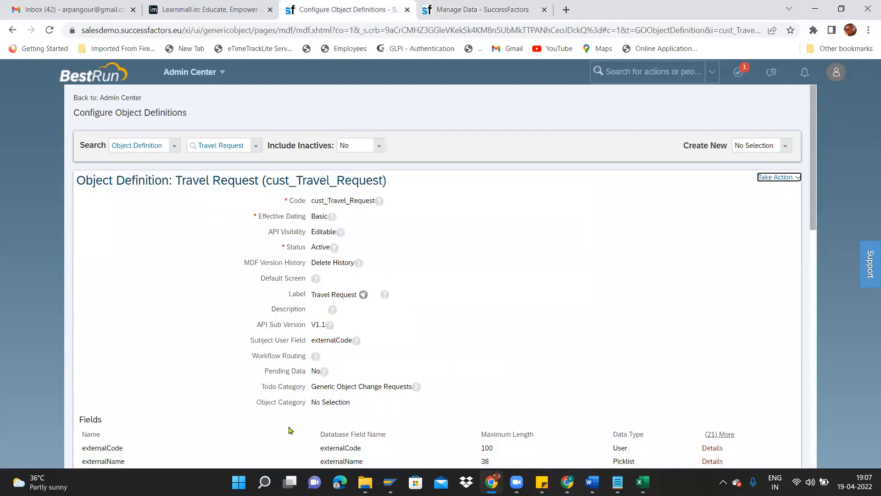
pyautogui.moveTo(613, 448); pyautogui.dragTo(632, 456)
pyautogui.click(482, 9)
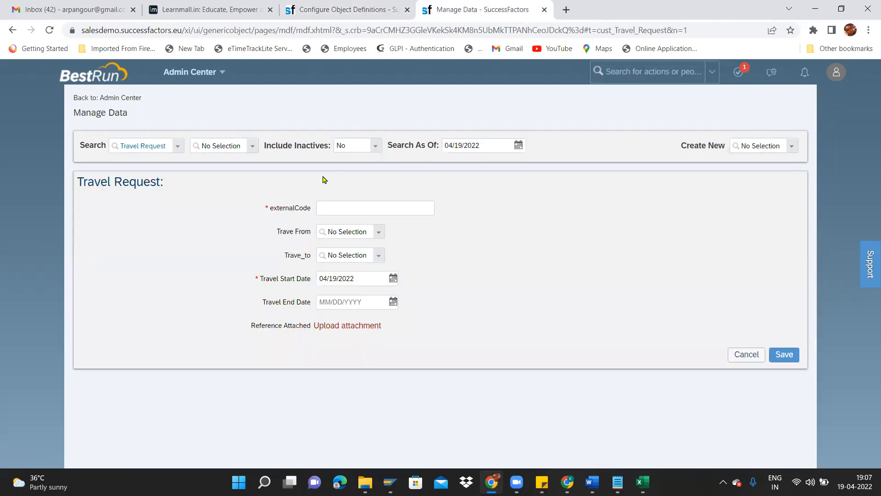
pyautogui.hotkey('alt', 'Tab')
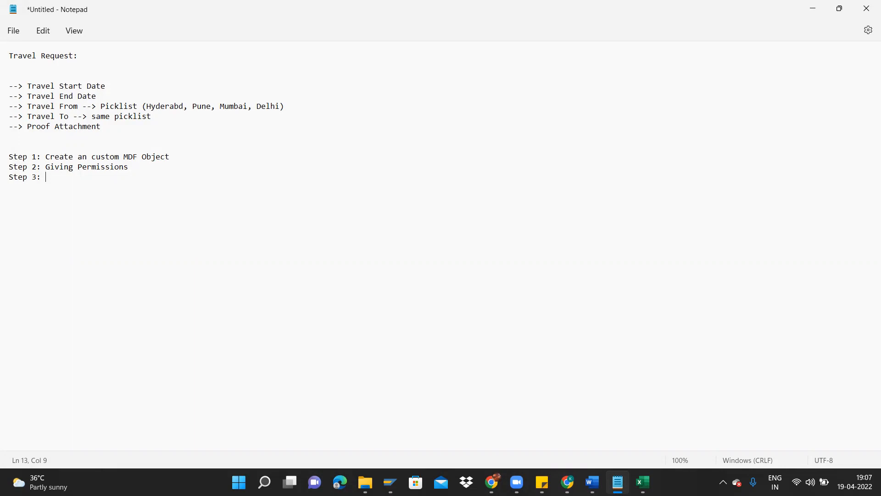
# Write 'UI Configuration' as Step 3 in Notepad and return to the Travel Request form
pyautogui.write('UI Configuratio')
pyautogui.moveTo(125, 177); pyautogui.dragTo(44, 177)
pyautogui.hotkey('alt', 'Tab')
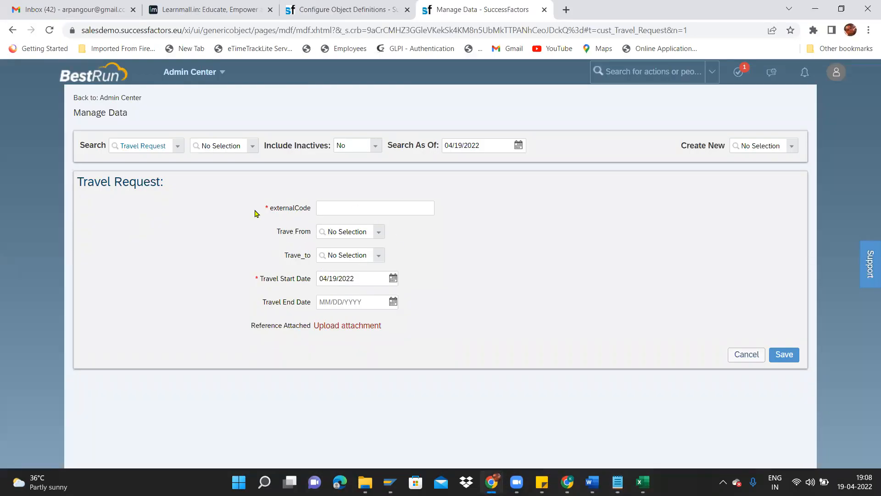
pyautogui.hotkey('alt', 'Tab')
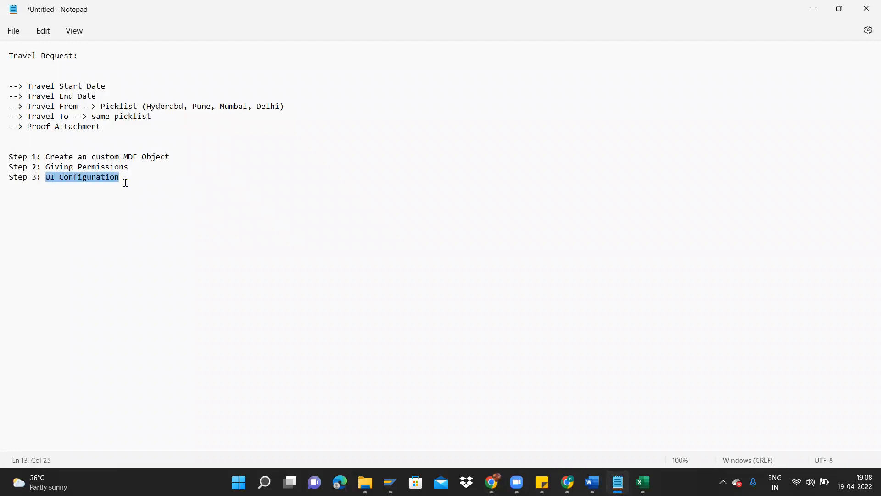
pyautogui.hotkey('alt', 'Tab')
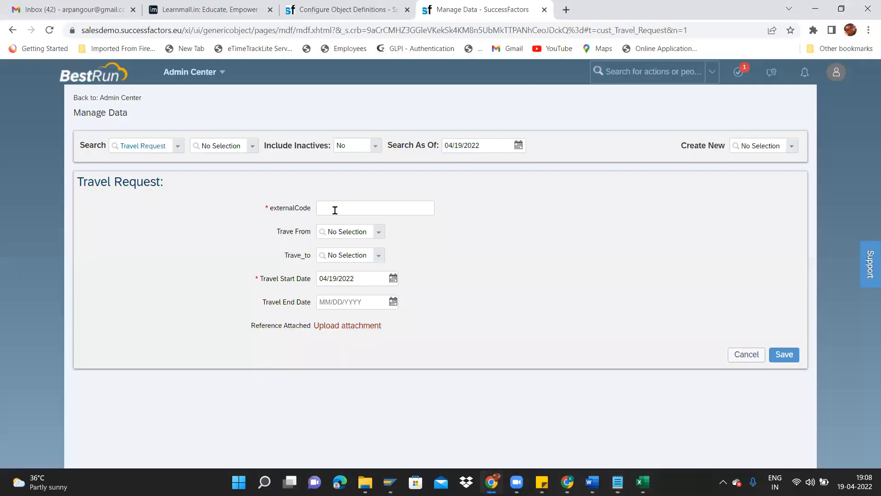
# Recheck the form fields from externalCode to Trave_to against the object definition, then bring up the Manage Data tab's options
pyautogui.moveTo(273, 207); pyautogui.dragTo(393, 327)
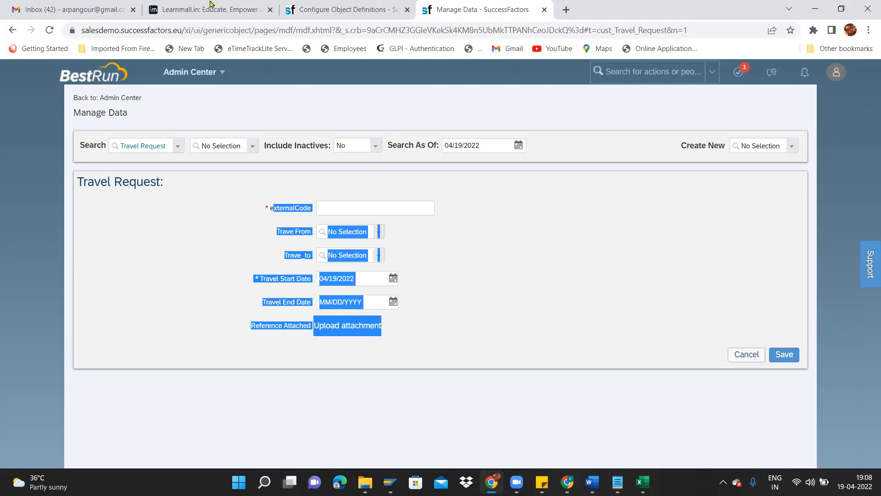
pyautogui.click(342, 8)
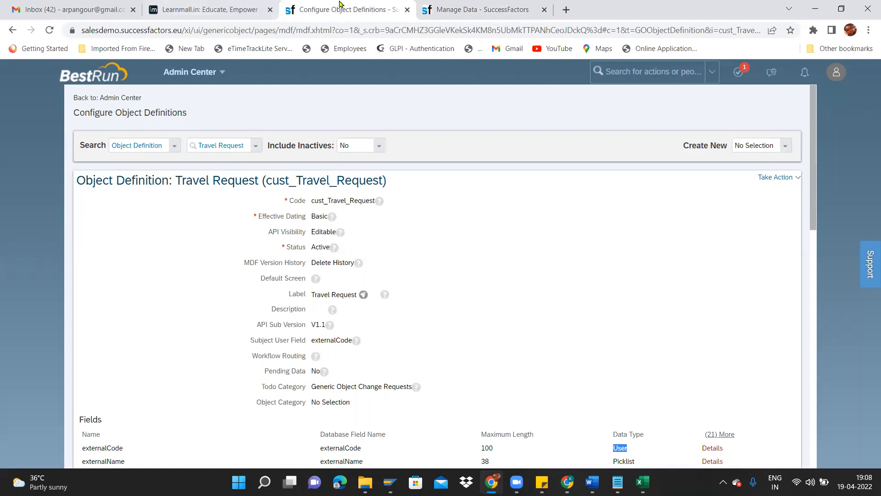
pyautogui.click(477, 9)
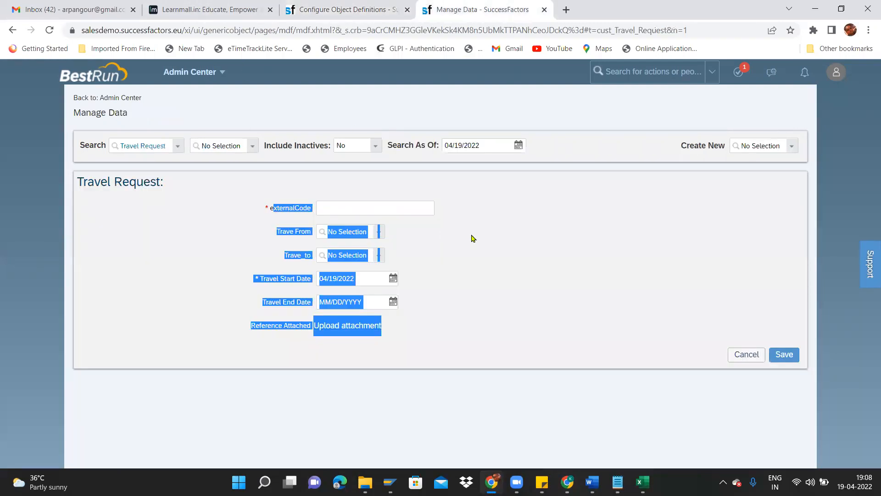
pyautogui.click(346, 203)
pyautogui.rightClick(507, 17)
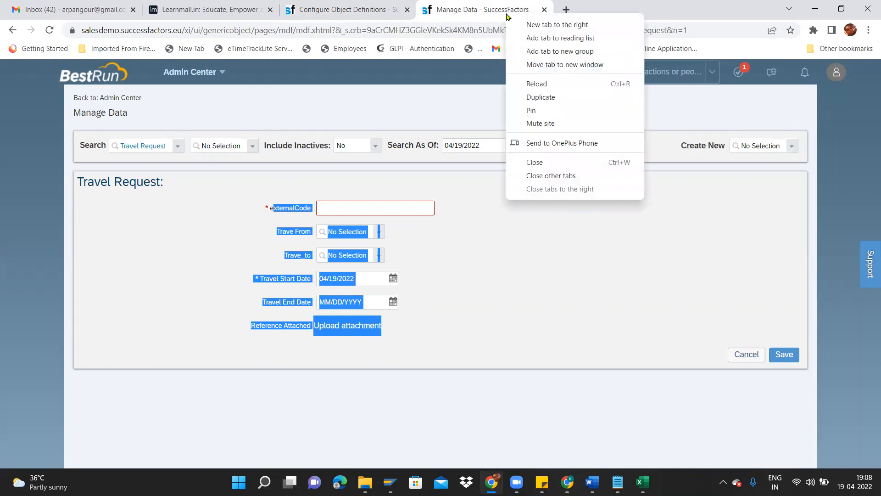
# Duplicate the Manage Data tab and load Manage Configuration UI via a 'uI Configuration' search
pyautogui.click(540, 99)
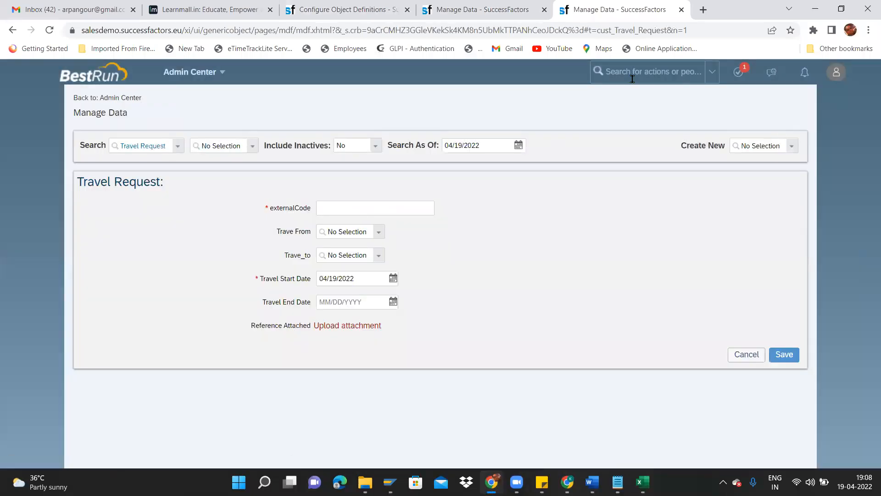
pyautogui.click(633, 77)
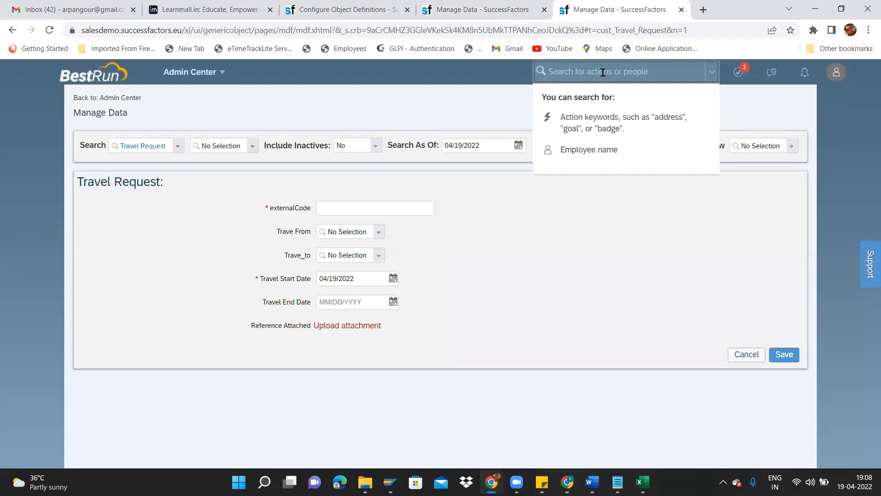
pyautogui.write('uI Confi')
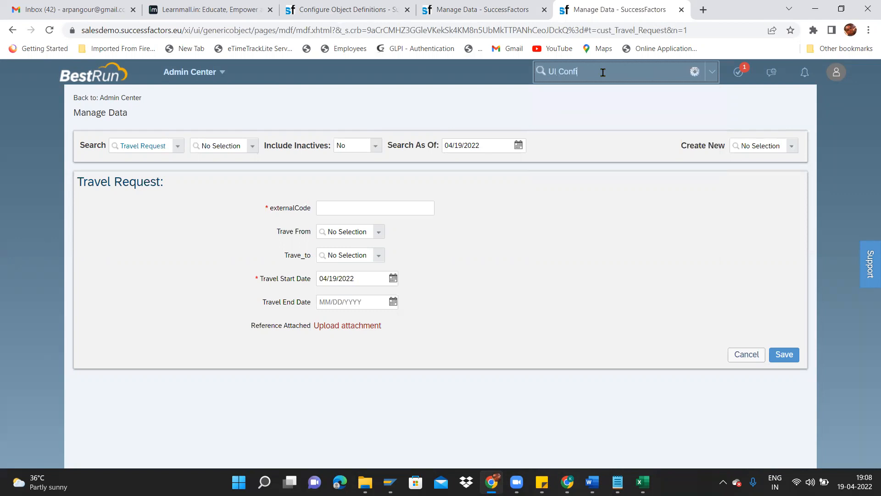
pyautogui.write('guration')
pyautogui.click(603, 93)
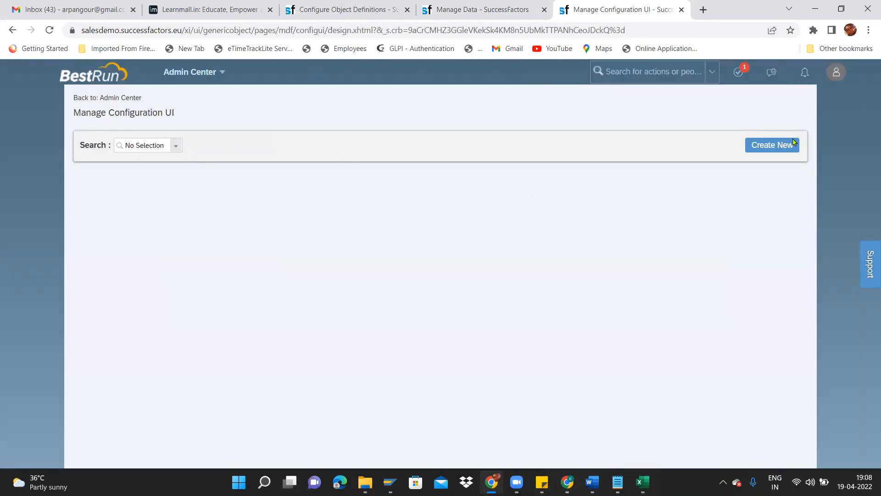
# Create configuration UI Arpan_TravelRequest with Travel Request as its base object
pyautogui.click(771, 144)
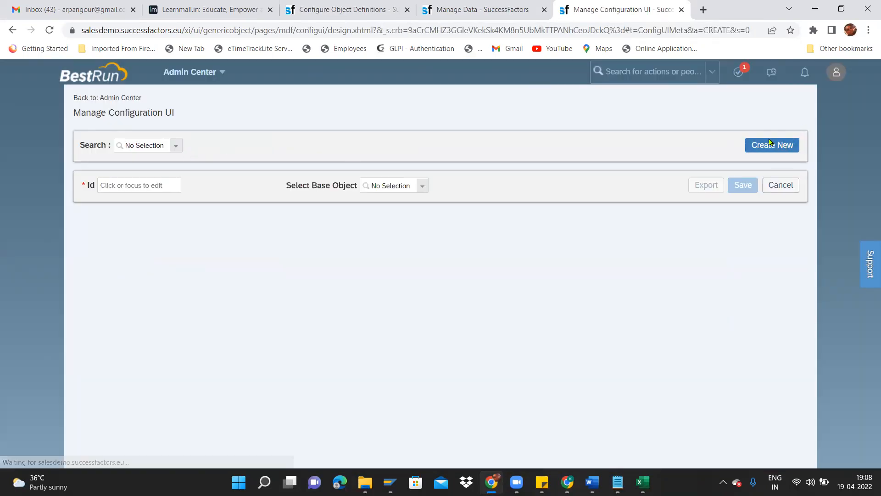
pyautogui.click(148, 187)
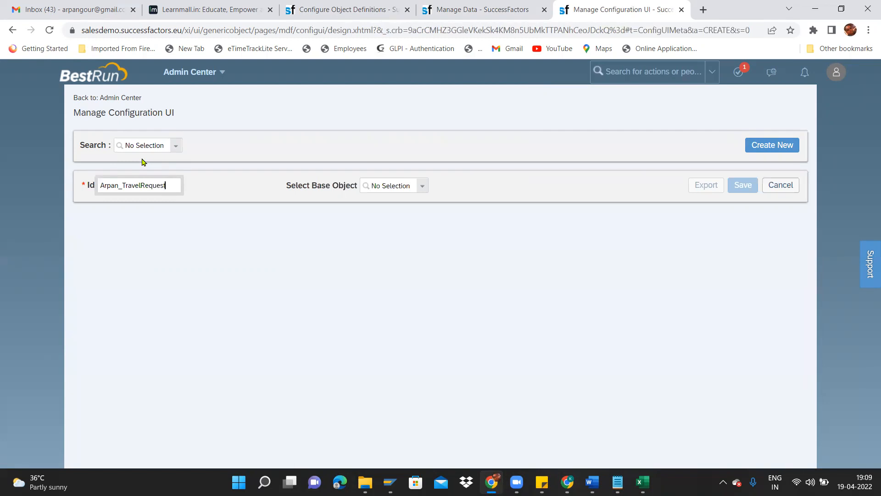
pyautogui.click(419, 188)
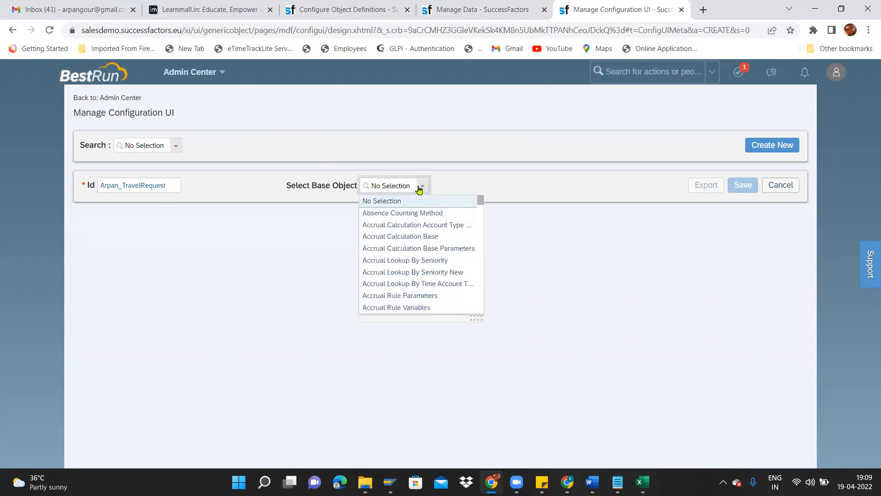
pyautogui.write('tra')
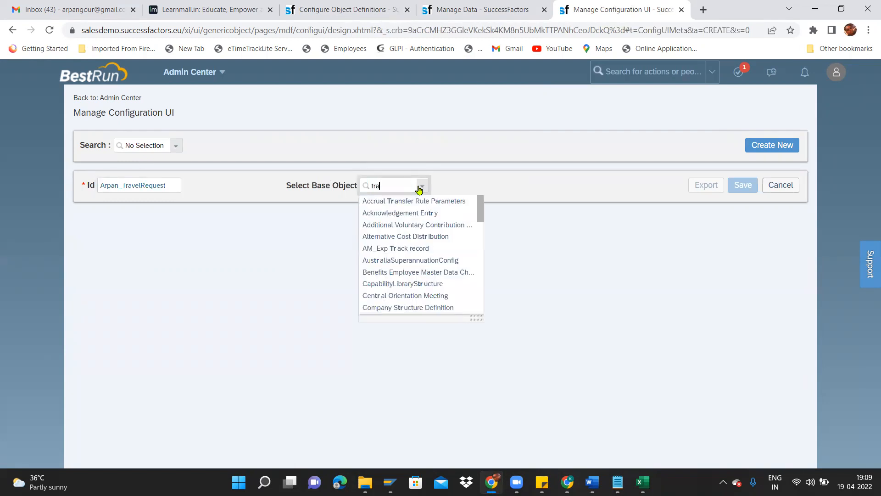
pyautogui.write('ve')
pyautogui.click(410, 203)
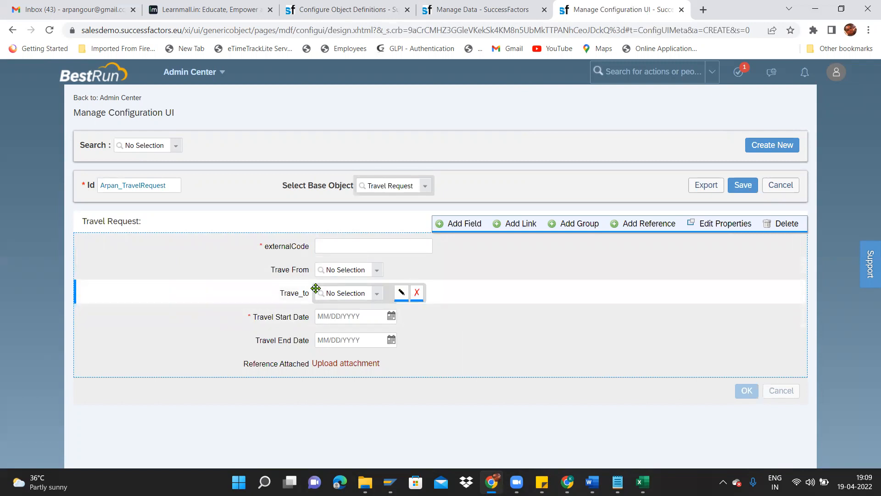
pyautogui.moveTo(149, 230)
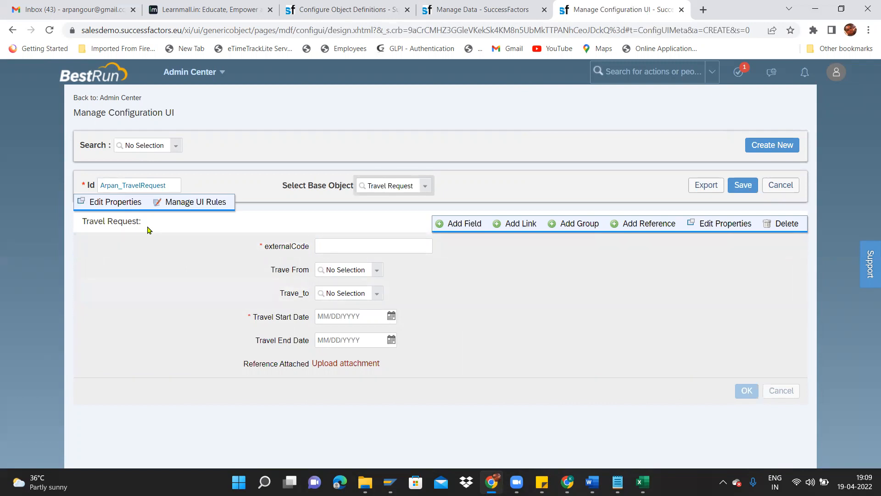
pyautogui.click(127, 204)
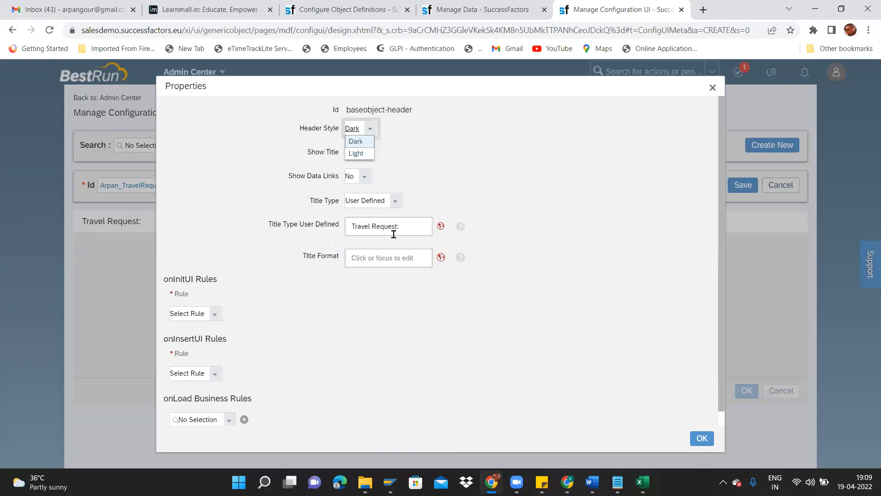
pyautogui.moveTo(401, 227); pyautogui.dragTo(358, 226)
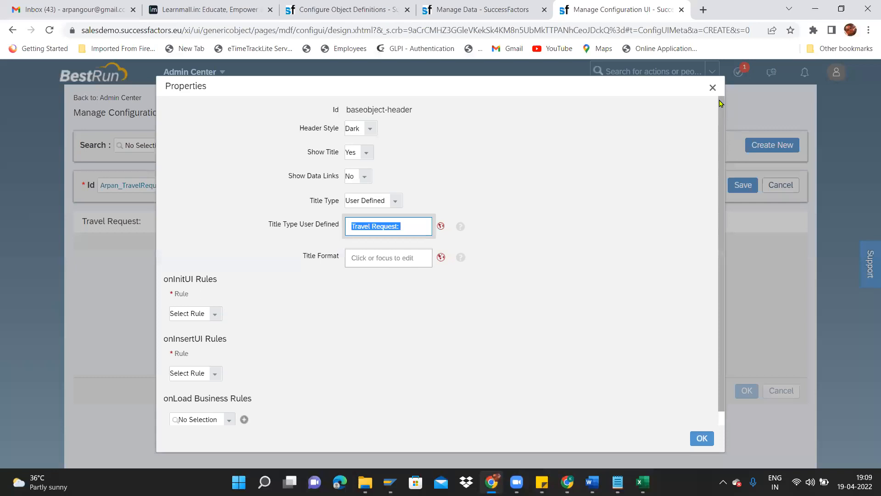
pyautogui.click(712, 88)
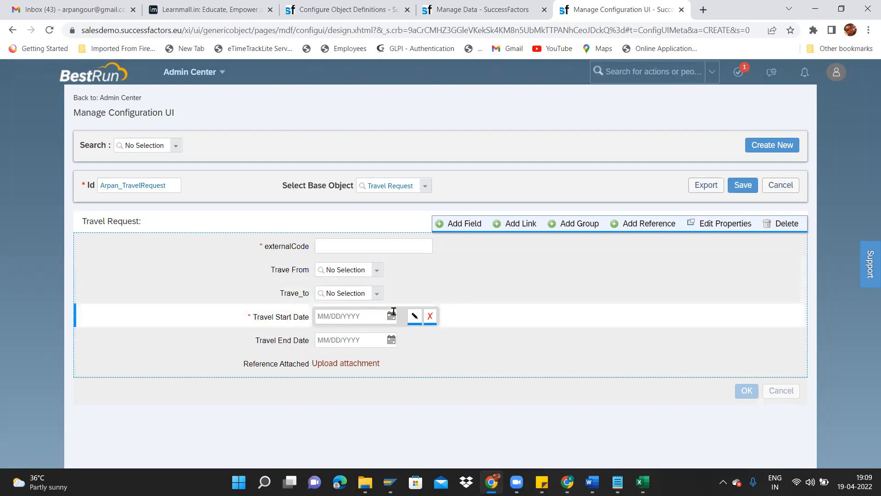
# Move Travel Start and End Date up the form and add a new Title group without its Input field
pyautogui.moveTo(288, 307); pyautogui.dragTo(288, 245)
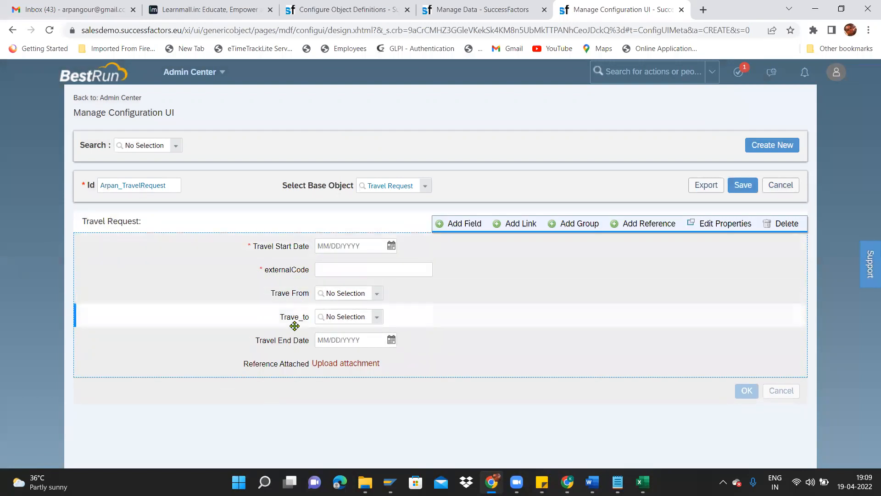
pyautogui.moveTo(291, 339); pyautogui.dragTo(287, 246)
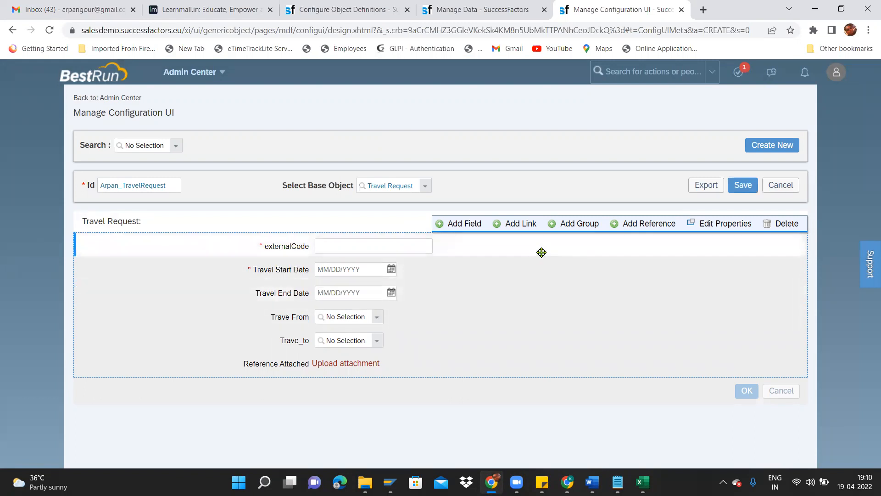
pyautogui.click(578, 225)
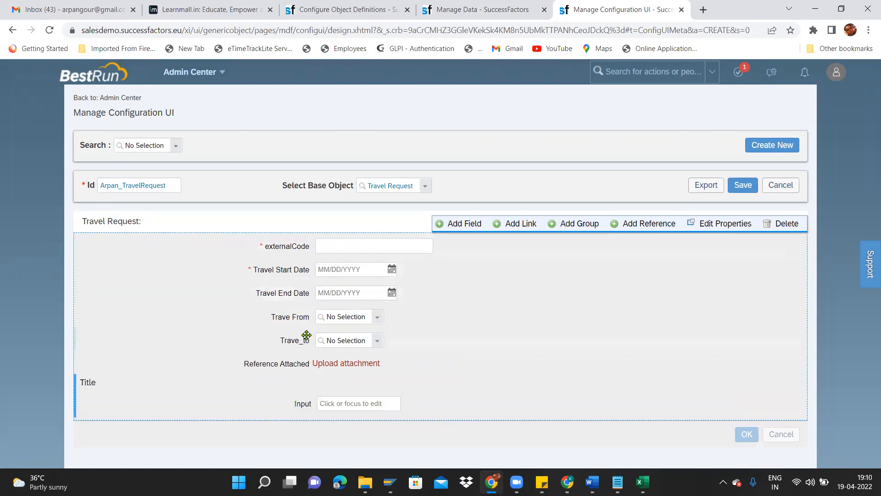
pyautogui.click(434, 403)
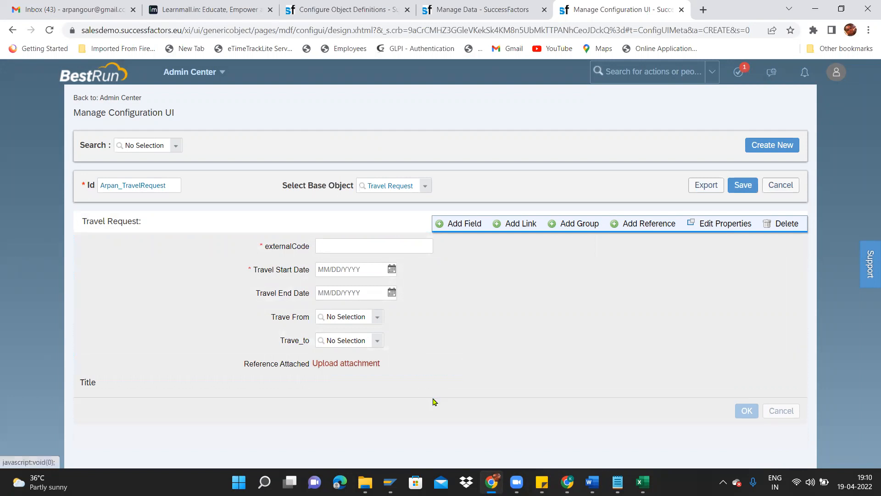
# Place Trave From in the Title group with Trave_to directly below it
pyautogui.click(340, 317)
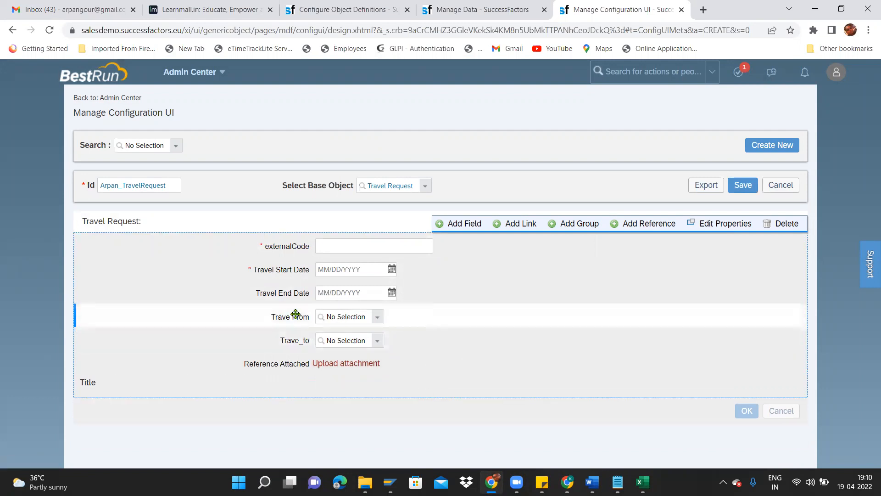
pyautogui.moveTo(281, 302); pyautogui.dragTo(299, 364)
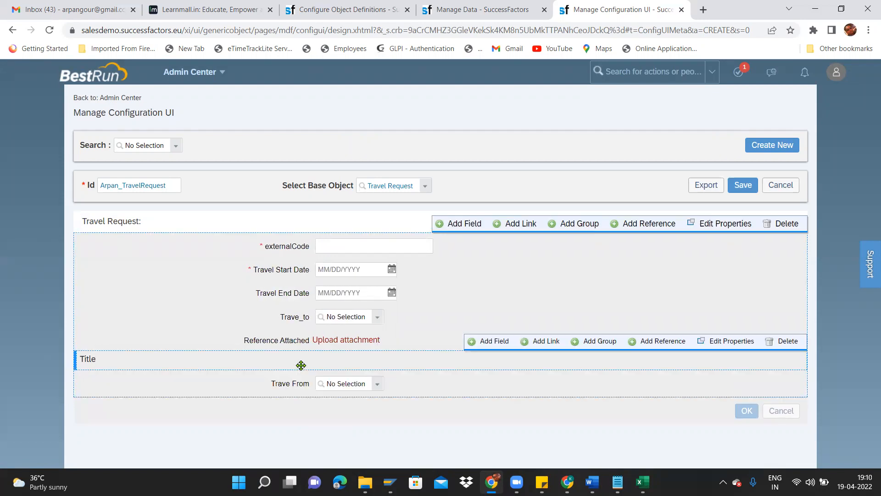
pyautogui.moveTo(295, 326); pyautogui.dragTo(298, 373)
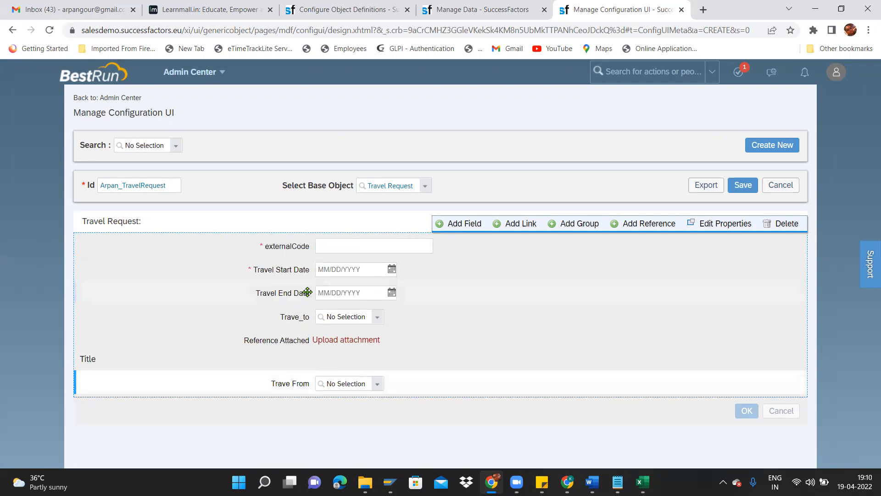
pyautogui.moveTo(291, 315); pyautogui.dragTo(305, 373)
pyautogui.moveTo(301, 319); pyautogui.dragTo(300, 369)
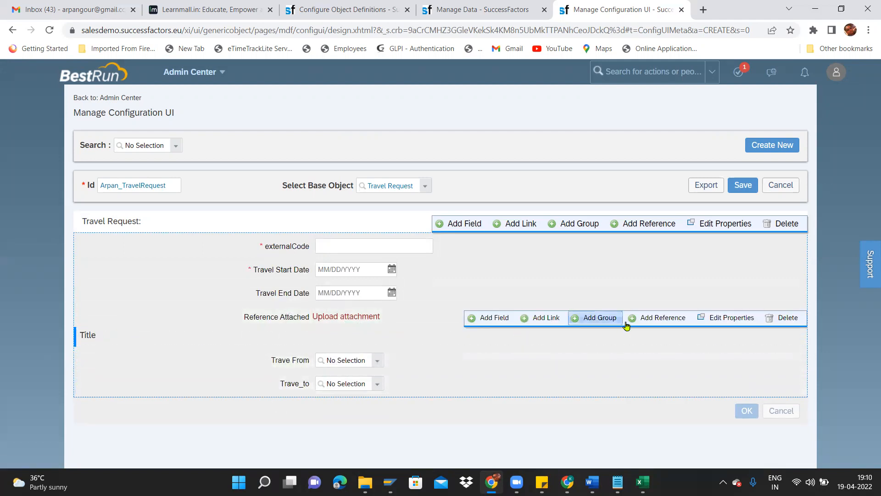
pyautogui.click(712, 317)
# Enter 'Travel Place' as the group title, copy it into default and English (UK) translations, and apply
pyautogui.click(387, 360)
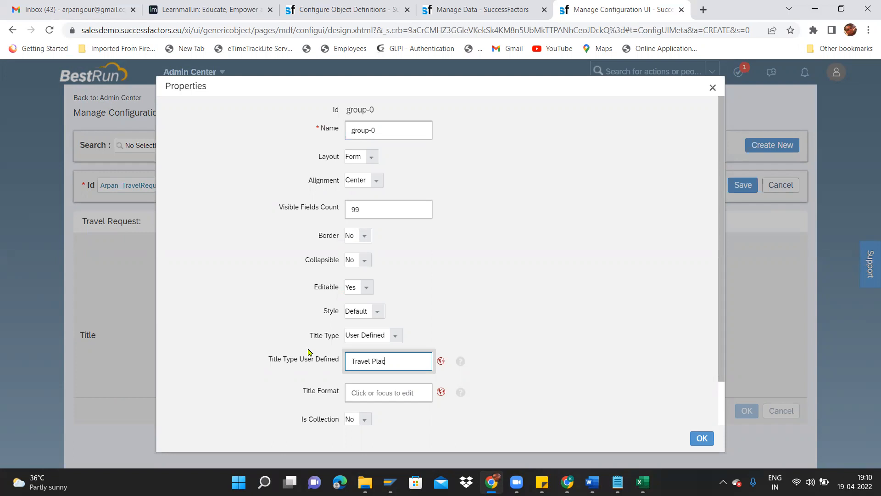
pyautogui.hotkey('ctrl', 'a')
pyautogui.hotkey('ctrl', 'c')
pyautogui.click(440, 362)
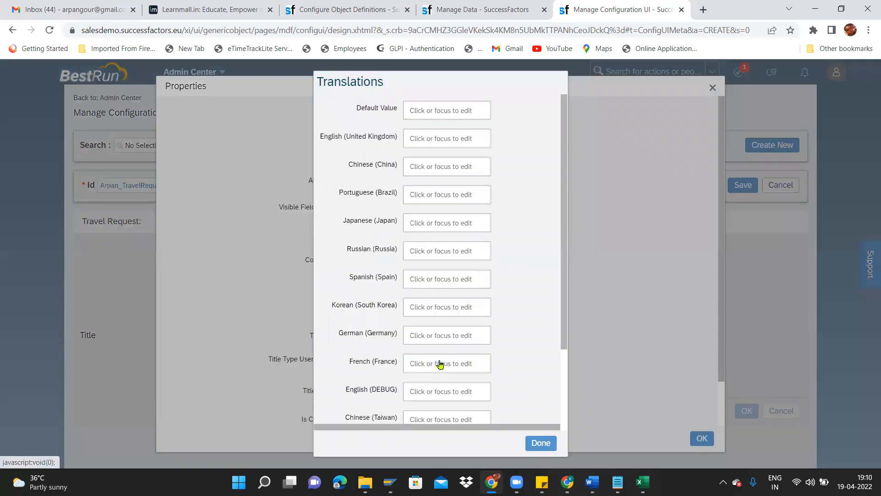
pyautogui.click(451, 102)
pyautogui.hotkey('ctrl', 'v')
pyautogui.click(447, 139)
pyautogui.hotkey('ctrl', 'v')
pyautogui.click(537, 444)
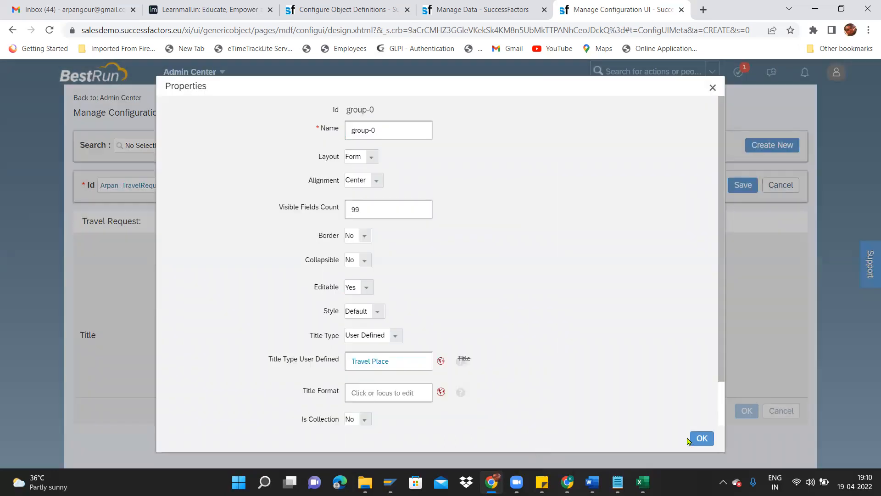
pyautogui.click(712, 441)
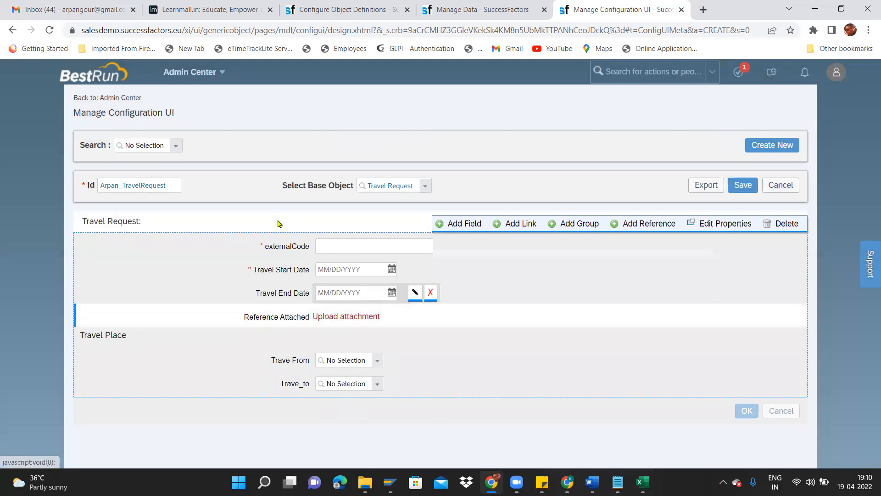
# Retitle the form header 'Travel Date', with matching default and English (United Kingdom) translations
pyautogui.click(112, 201)
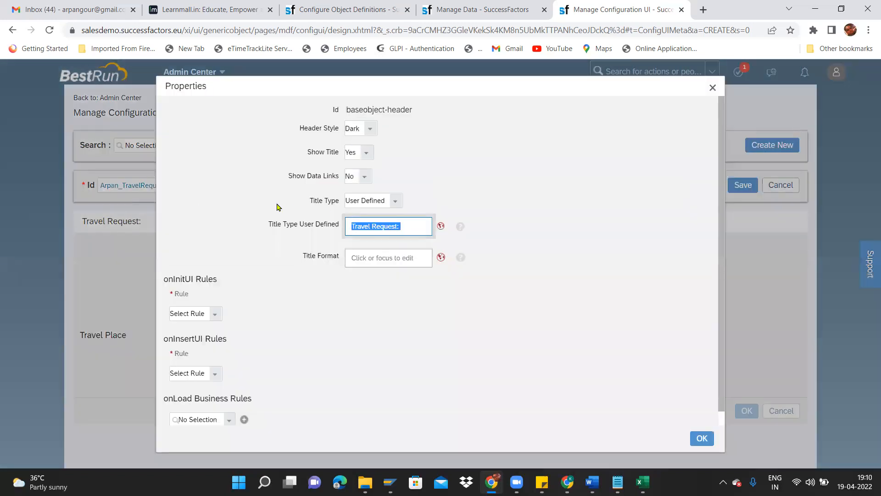
pyautogui.write('Dat')
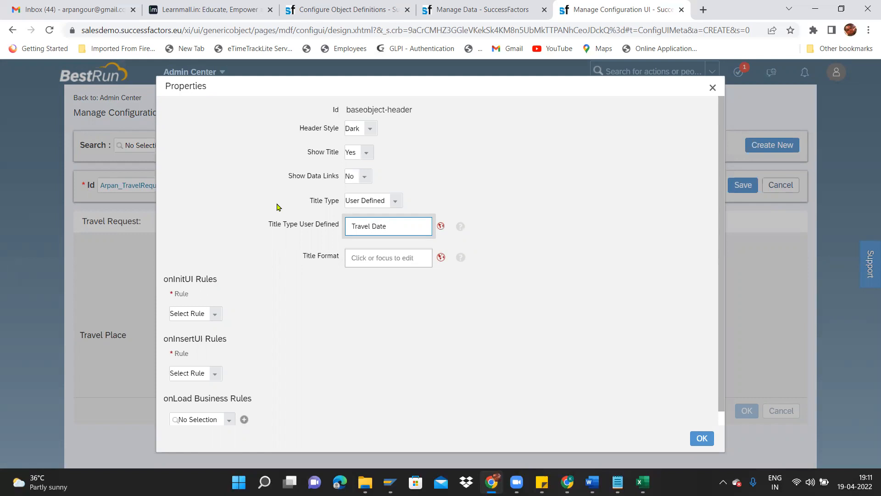
pyautogui.hotkey('ctrl', 'shift', 'Left')
pyautogui.hotkey('ctrl', 'c')
pyautogui.click(439, 226)
pyautogui.click(452, 113)
pyautogui.hotkey('ctrl', 'v')
pyautogui.press('Tab')
pyautogui.hotkey('ctrl', 'v')
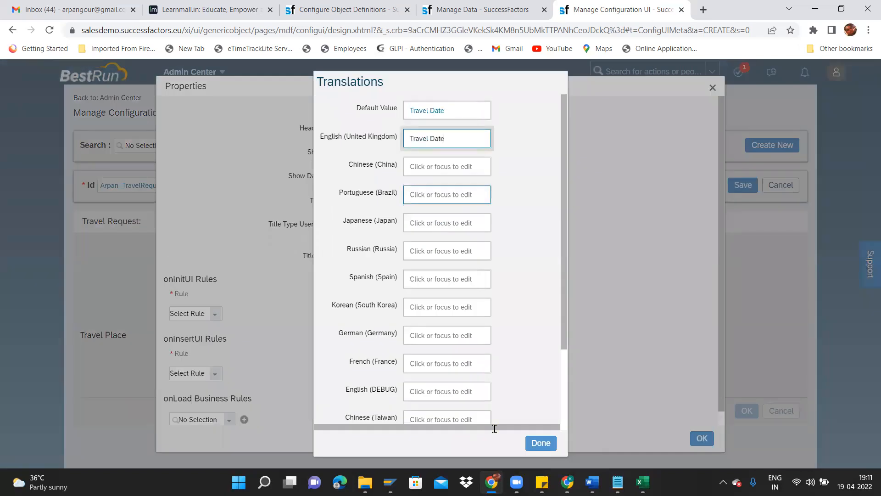
pyautogui.click(537, 443)
pyautogui.click(700, 437)
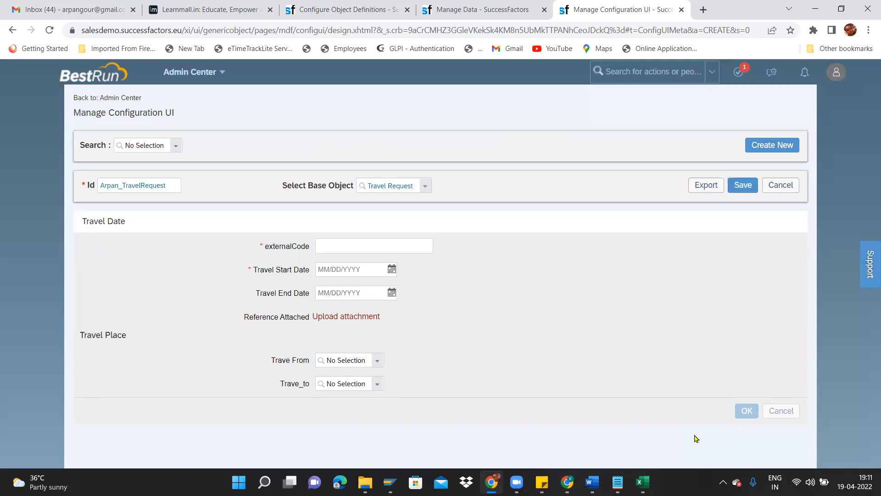
pyautogui.moveTo(90, 334)
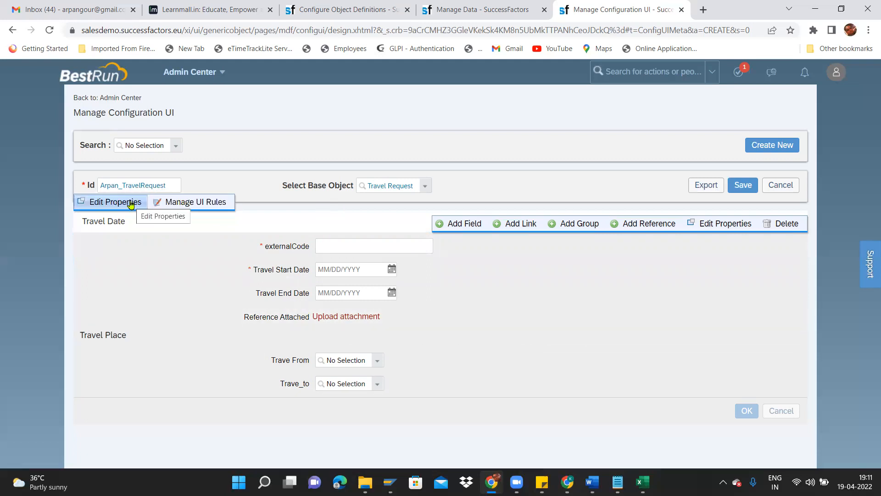
# Change the Travel Place group's layout to Flow
pyautogui.moveTo(262, 240); pyautogui.dragTo(311, 249)
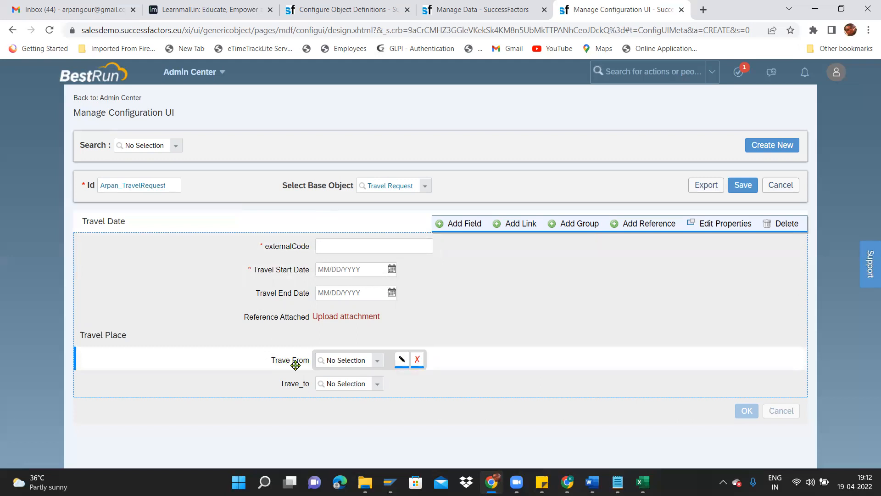
pyautogui.moveTo(569, 323)
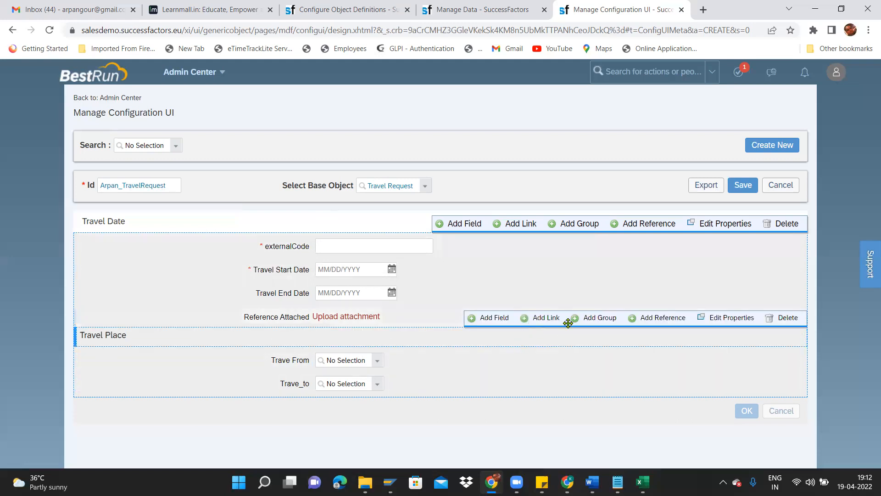
pyautogui.click(731, 319)
pyautogui.click(371, 156)
pyautogui.click(355, 182)
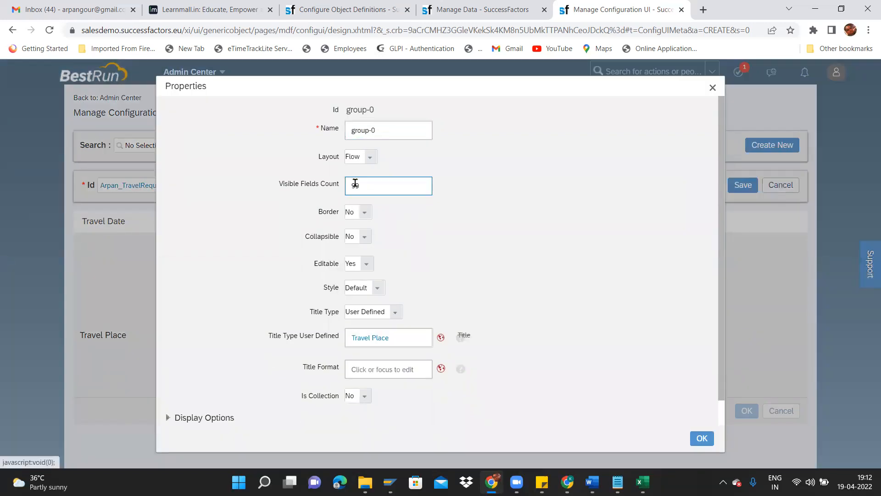
pyautogui.click(702, 438)
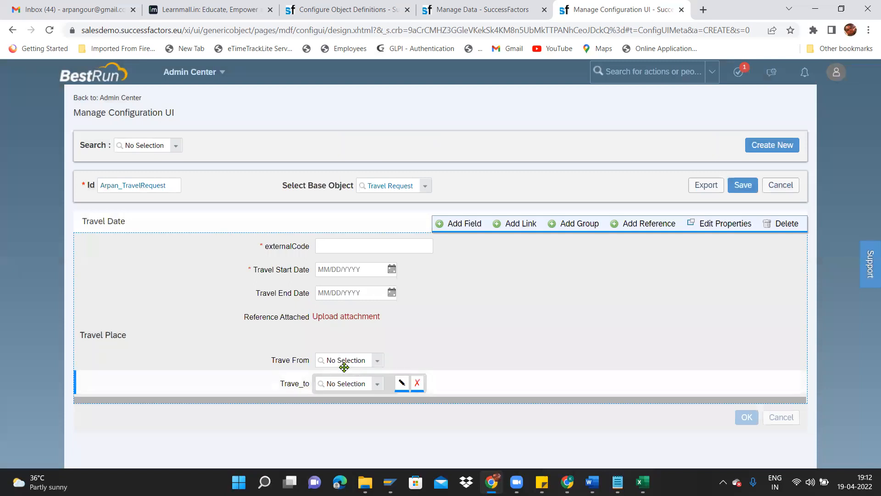
pyautogui.moveTo(519, 309)
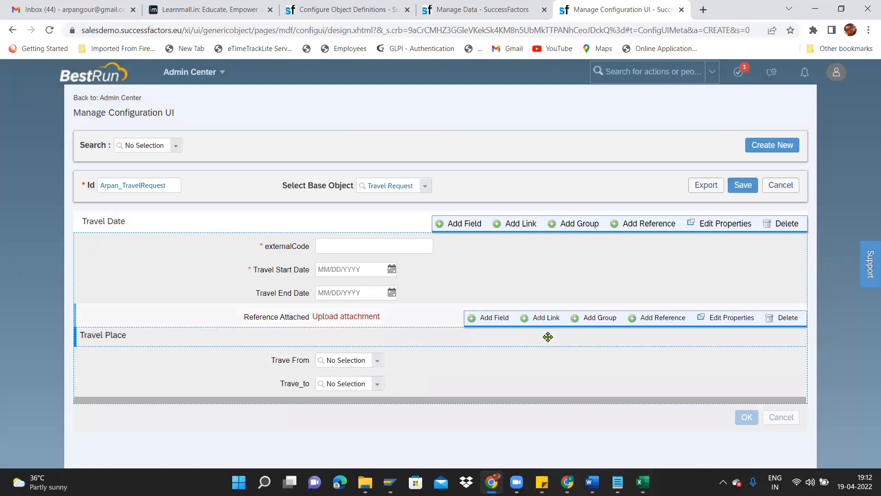
pyautogui.click(661, 319)
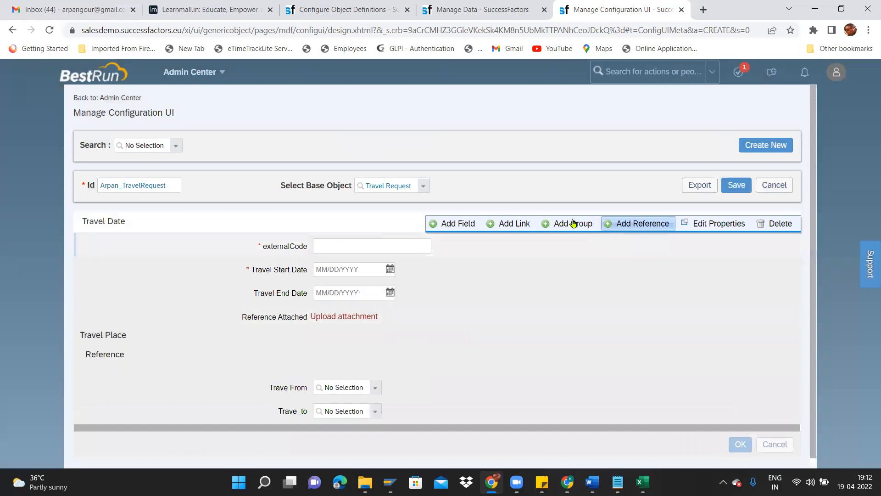
pyautogui.moveTo(113, 334); pyautogui.dragTo(115, 235)
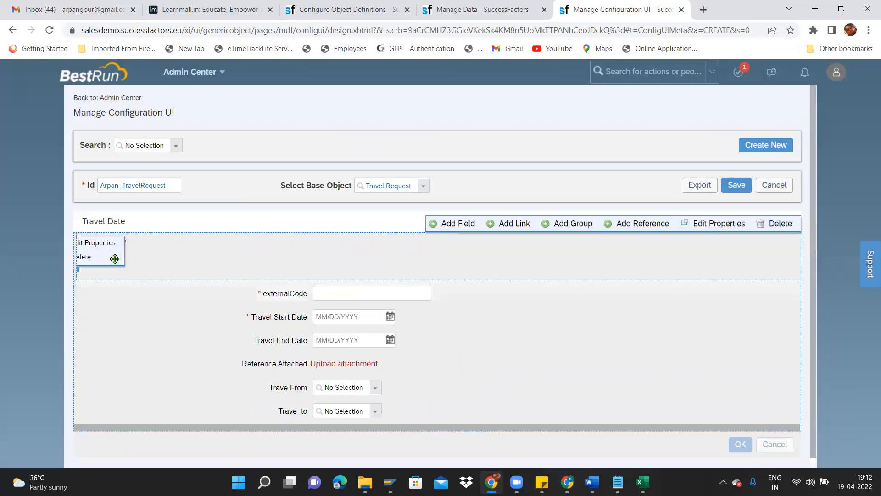
pyautogui.moveTo(101, 270); pyautogui.dragTo(142, 303)
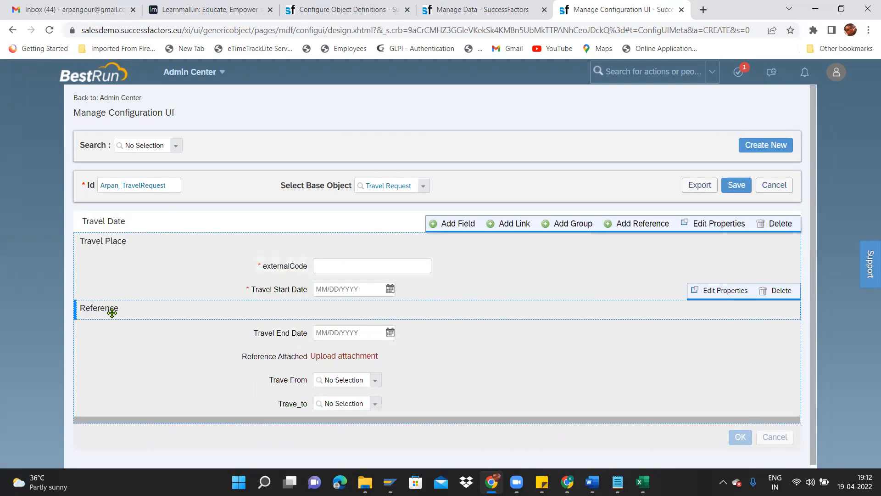
pyautogui.click(786, 291)
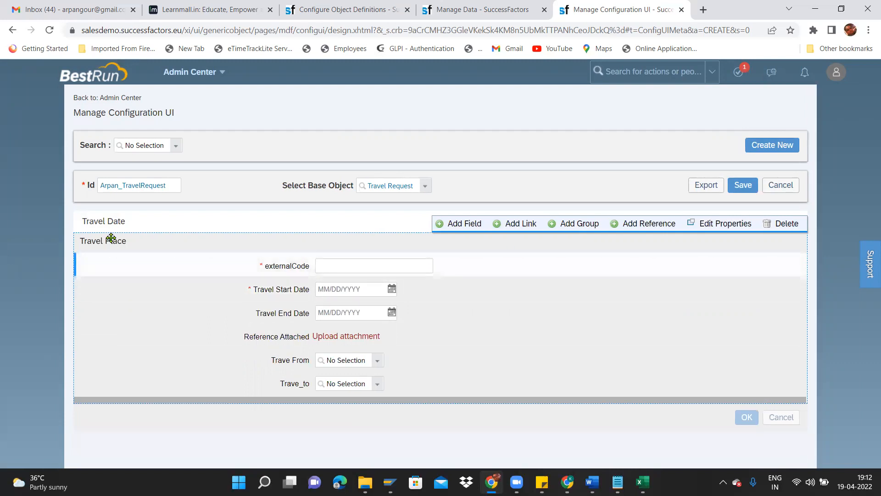
pyautogui.moveTo(113, 253); pyautogui.dragTo(113, 279)
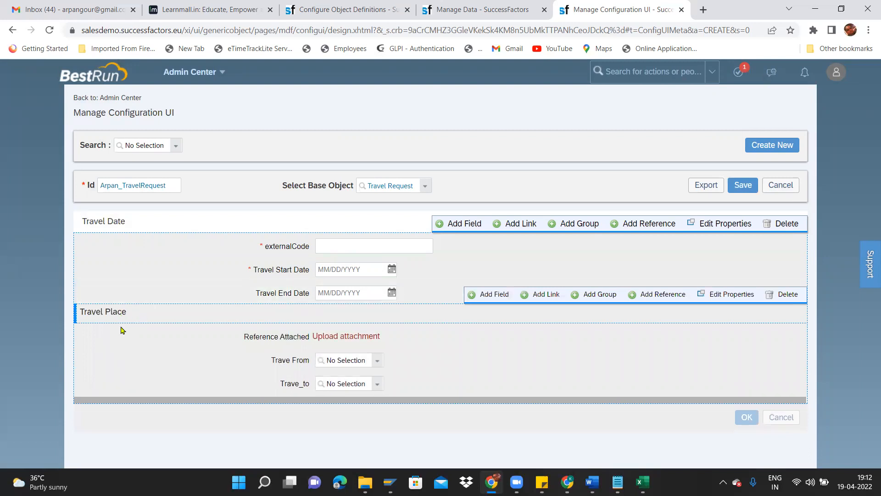
pyautogui.moveTo(367, 347); pyautogui.dragTo(366, 321)
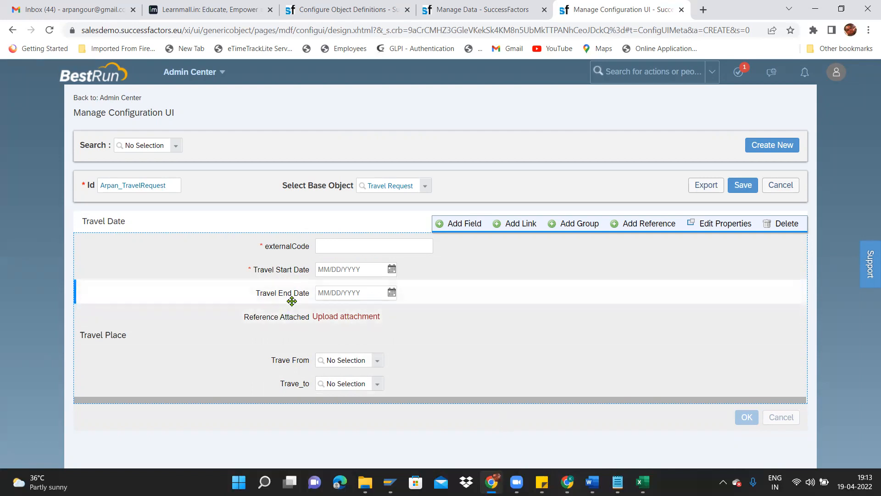
# Try repositioning externalCode within the Travel Date section, then return it to the top
pyautogui.moveTo(92, 221)
pyautogui.moveTo(92, 221); pyautogui.dragTo(117, 230)
pyautogui.click(125, 224)
pyautogui.click(125, 236)
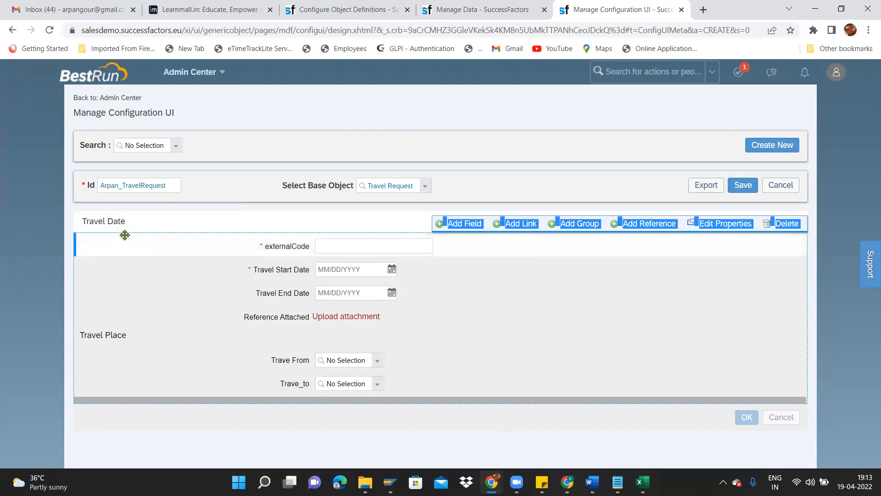
pyautogui.moveTo(89, 221)
pyautogui.mouseDown()
pyautogui.moveTo(100, 236)
pyautogui.moveTo(102, 227)
pyautogui.mouseUp()
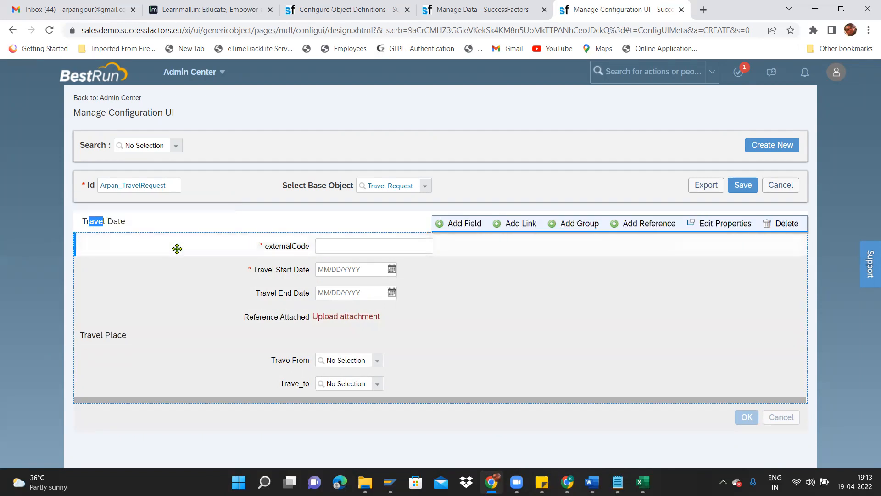
pyautogui.click(174, 233)
pyautogui.moveTo(258, 220); pyautogui.dragTo(249, 205)
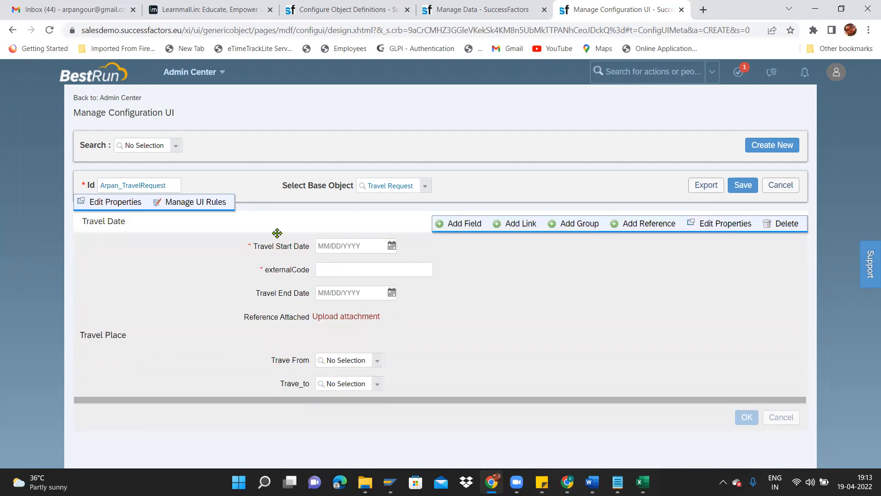
pyautogui.moveTo(305, 270); pyautogui.dragTo(305, 236)
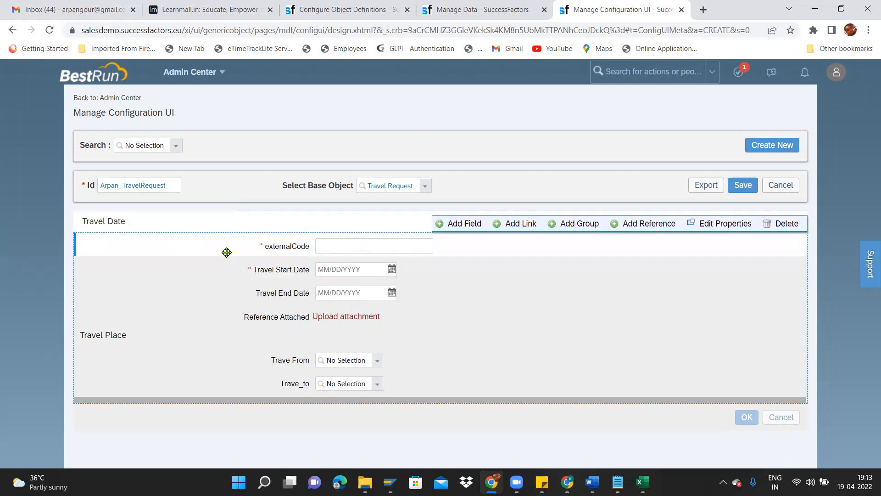
pyautogui.moveTo(113, 215)
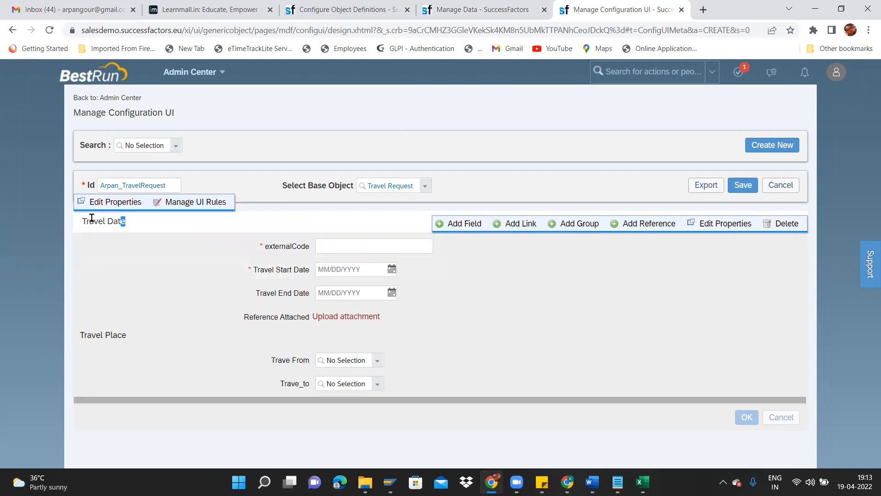
pyautogui.moveTo(86, 218); pyautogui.dragTo(135, 289)
pyautogui.click(117, 221)
pyautogui.moveTo(121, 222); pyautogui.dragTo(250, 265)
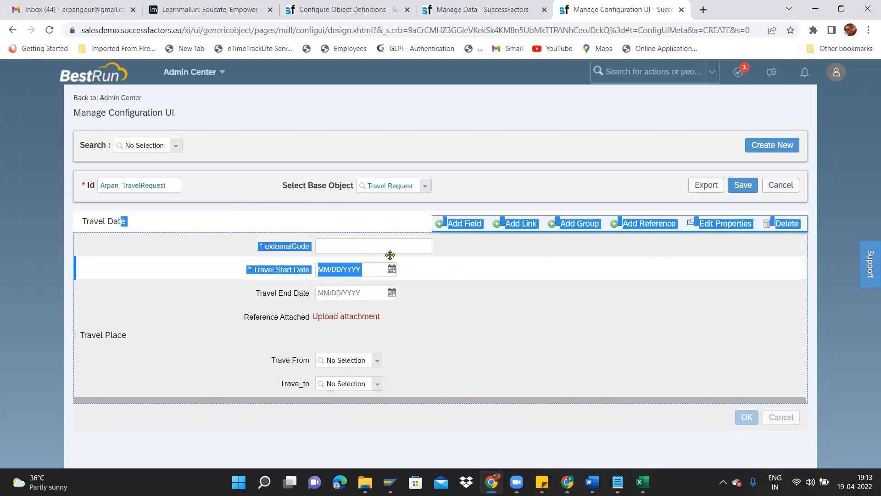
# Add a new Title group under Travel Date, move externalCode into it, and delete its Input field
pyautogui.click(598, 225)
pyautogui.moveTo(90, 403); pyautogui.dragTo(84, 218)
pyautogui.moveTo(98, 403); pyautogui.dragTo(82, 235)
pyautogui.moveTo(299, 290); pyautogui.dragTo(274, 255)
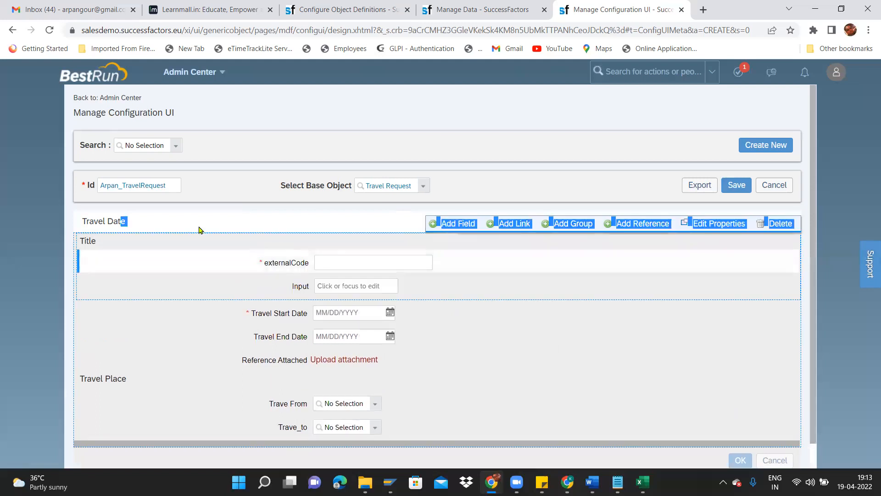
pyautogui.click(114, 214)
pyautogui.click(111, 221)
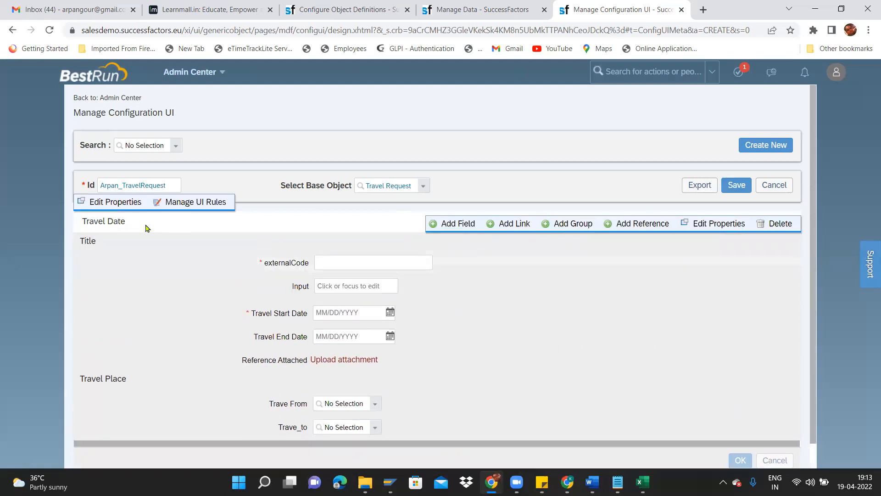
pyautogui.click(83, 240)
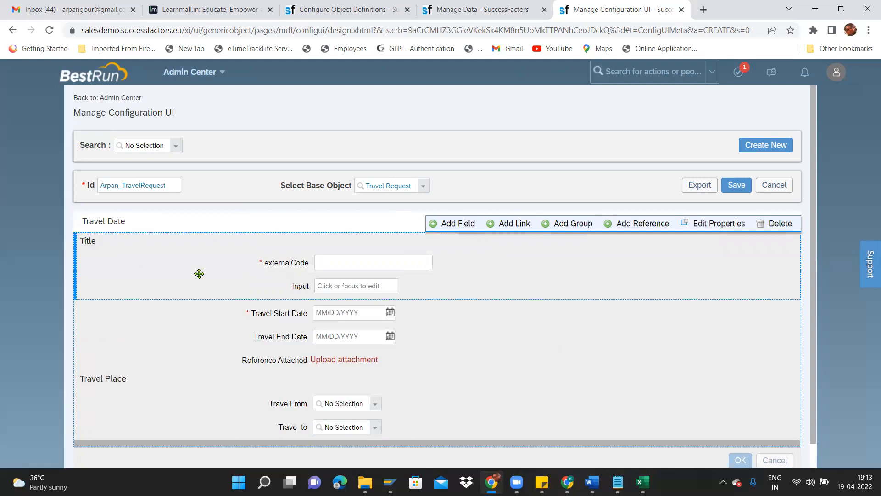
pyautogui.click(126, 253)
pyautogui.click(88, 238)
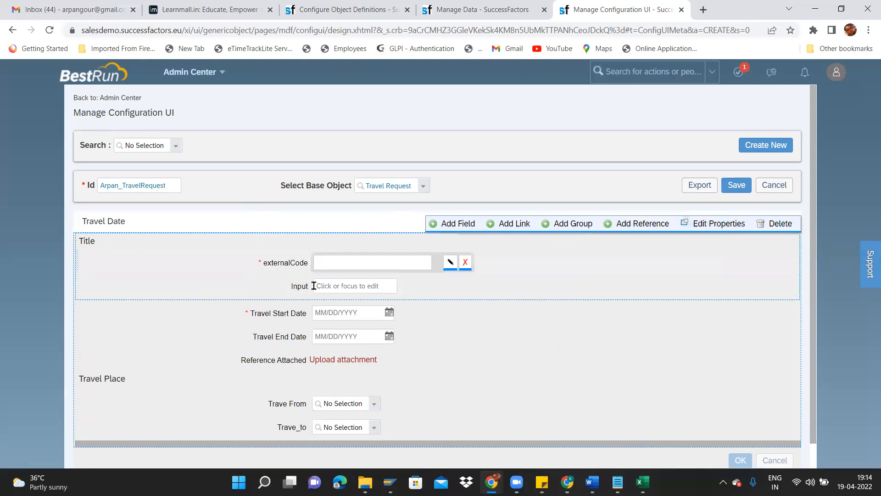
pyautogui.click(424, 286)
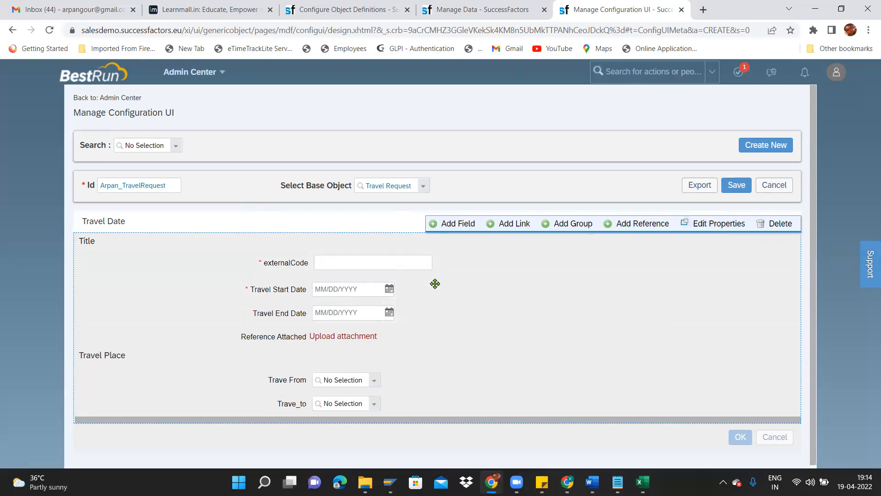
# Order the section as Travel End Date, Travel Start Date, Reference Attached, then the Title group
pyautogui.moveTo(254, 289); pyautogui.dragTo(262, 239)
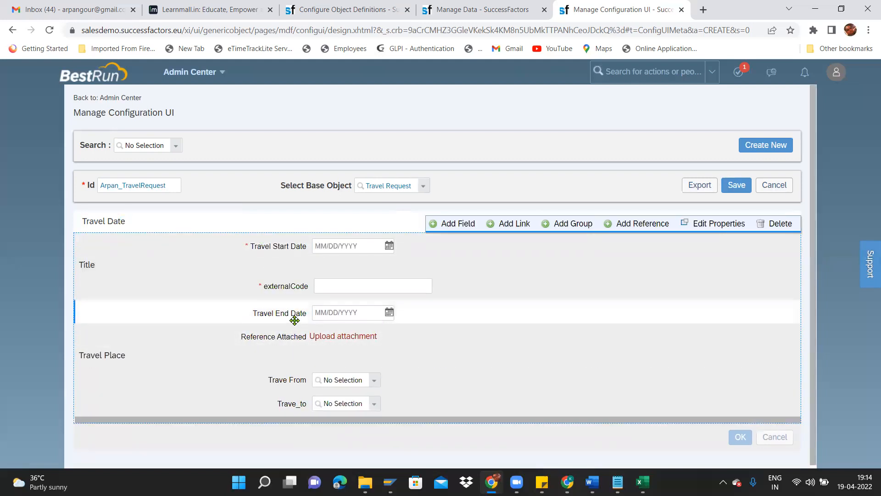
pyautogui.moveTo(291, 315); pyautogui.dragTo(289, 264)
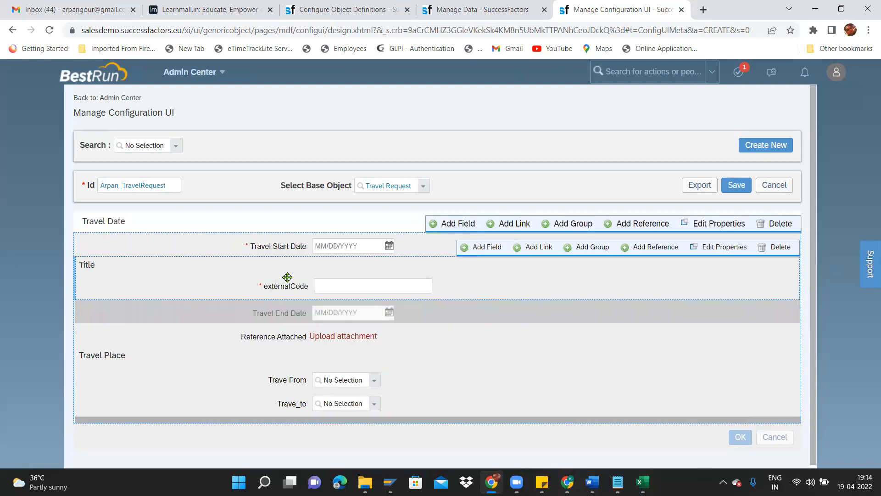
pyautogui.moveTo(281, 316); pyautogui.dragTo(288, 246)
pyautogui.moveTo(291, 309); pyautogui.dragTo(305, 288)
pyautogui.click(308, 309)
pyautogui.click(321, 339)
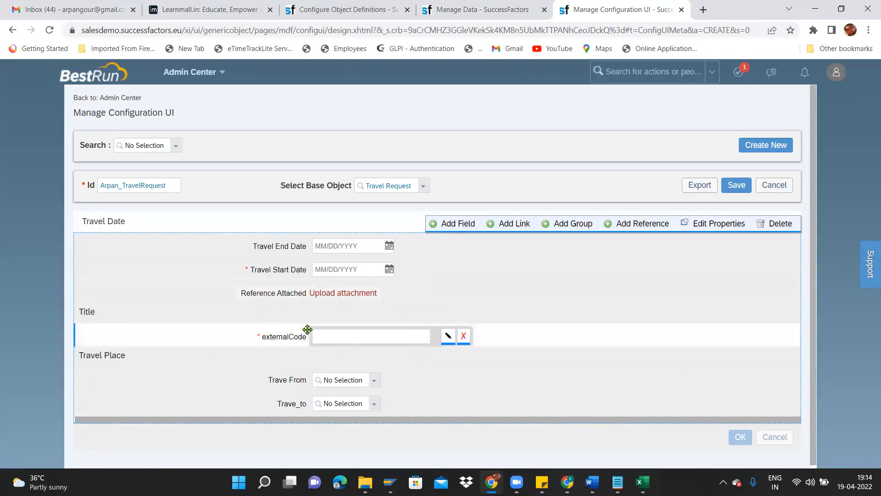
pyautogui.moveTo(194, 333); pyautogui.dragTo(102, 321)
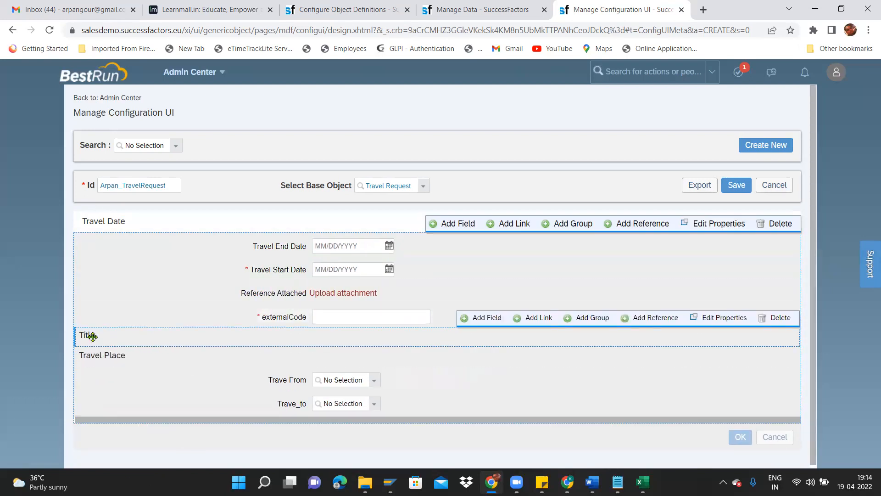
pyautogui.moveTo(87, 332); pyautogui.dragTo(91, 303)
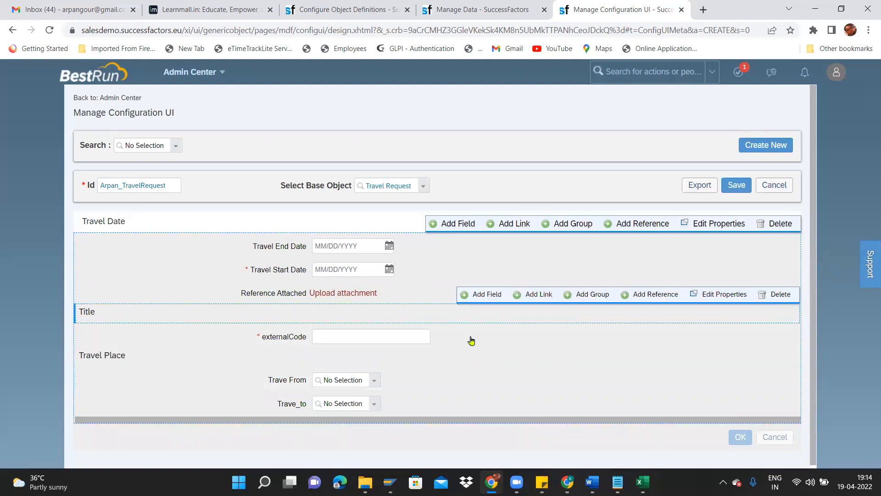
# Set the Title group's user-defined title to 'Code' through its translations
pyautogui.click(714, 297)
pyautogui.click(377, 361)
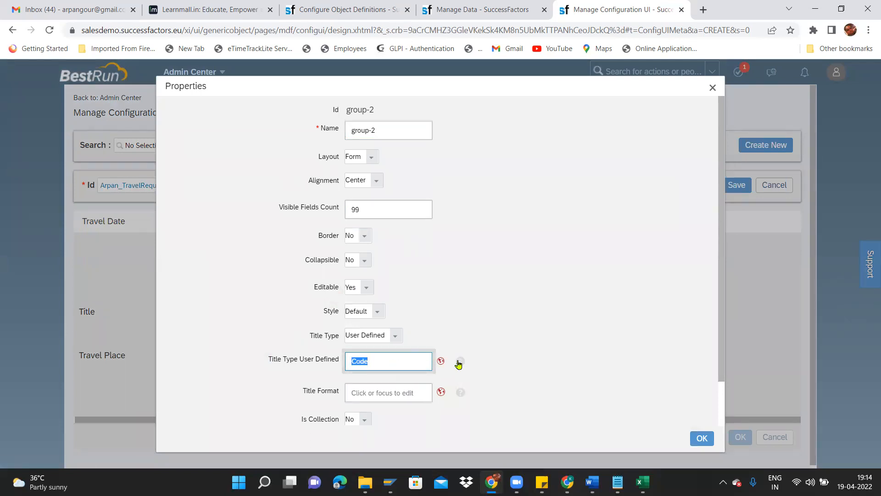
pyautogui.click(441, 361)
pyautogui.click(441, 110)
pyautogui.write('Code')
pyautogui.press('Tab')
pyautogui.write('Code')
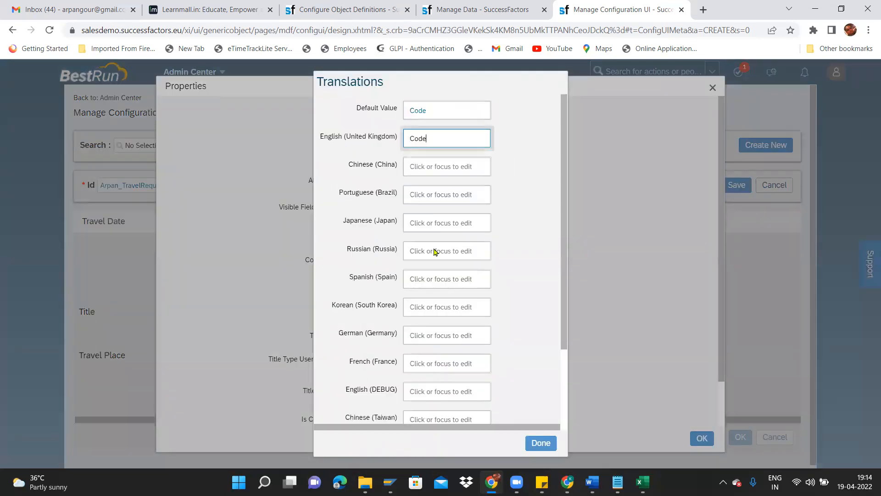
pyautogui.click(541, 442)
pyautogui.click(702, 438)
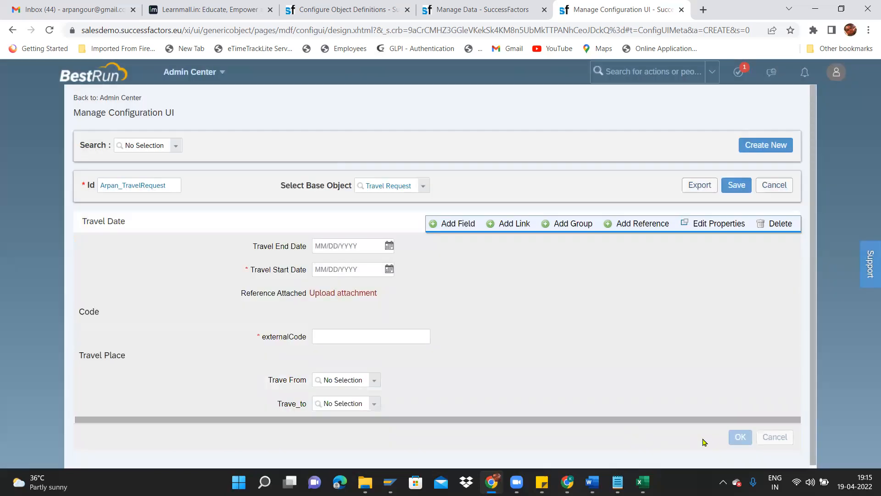
# Select the Travel Date heading text
pyautogui.moveTo(130, 227)
pyautogui.moveTo(109, 217); pyautogui.dragTo(113, 220)
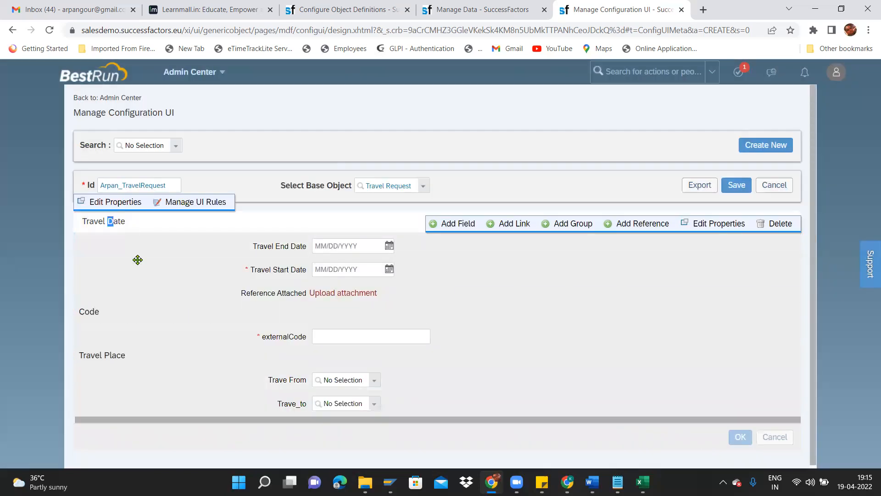
pyautogui.moveTo(133, 221)
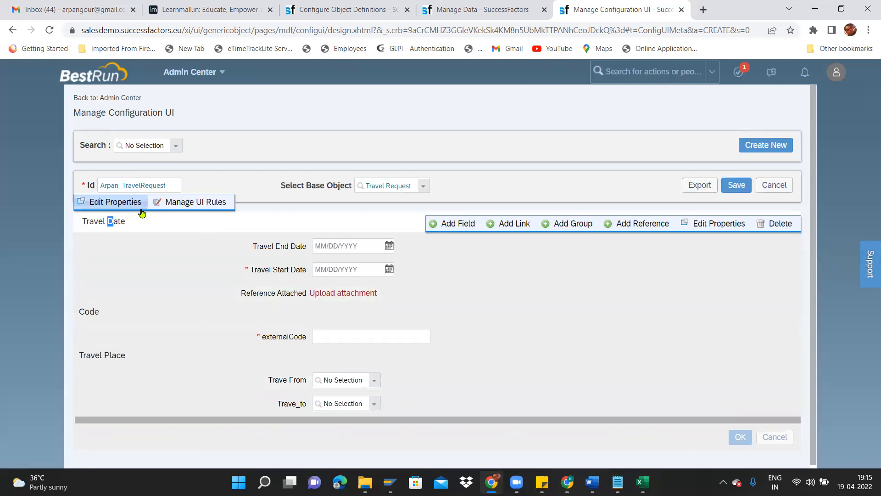
pyautogui.tripleClick(104, 221)
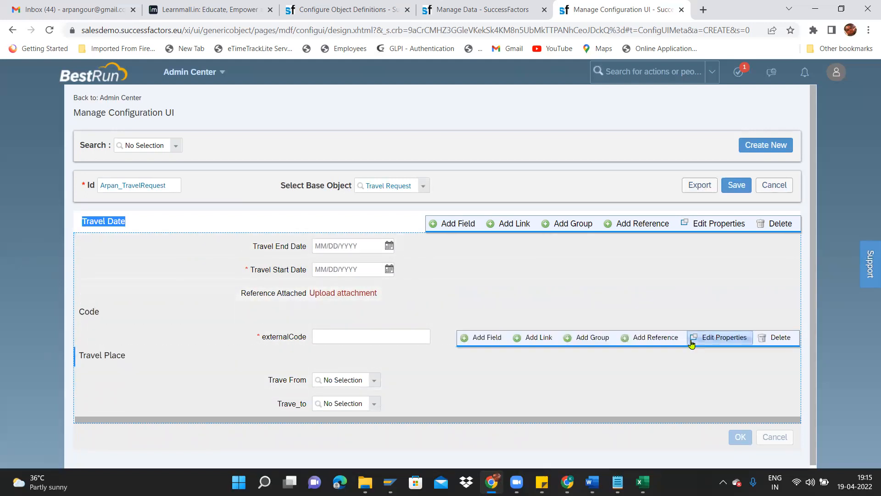
# Save the travel request layout and place the caret after the step list in Notepad
pyautogui.click(737, 185)
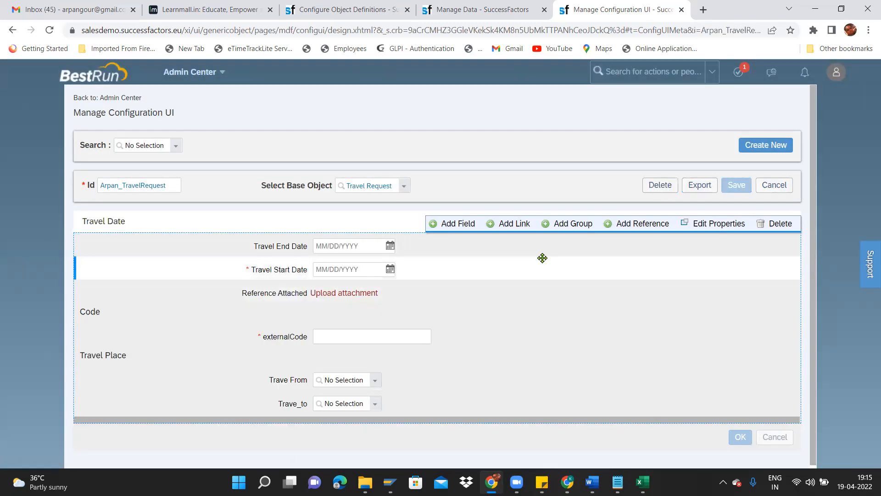
pyautogui.hotkey('alt', 'Tab')
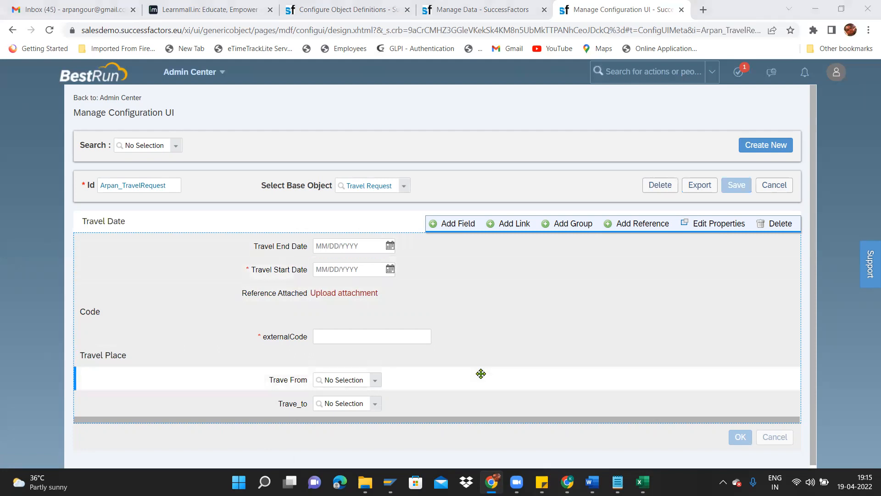
pyautogui.click(138, 177)
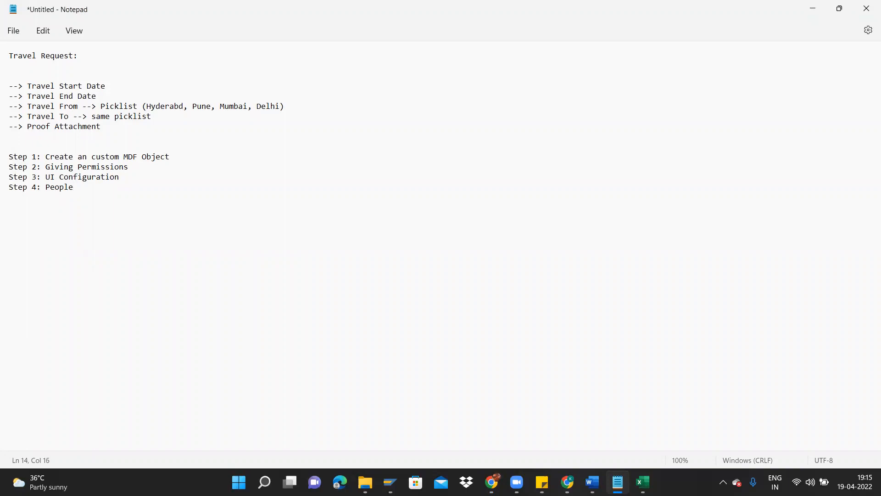
# Change Step 4 in the Notepad outline to 'Configure people profile' and return to the browser
pyautogui.press('BackSpace')
pyautogui.press('BackSpace')
pyautogui.press('BackSpace')
pyautogui.write('Configure people profile')
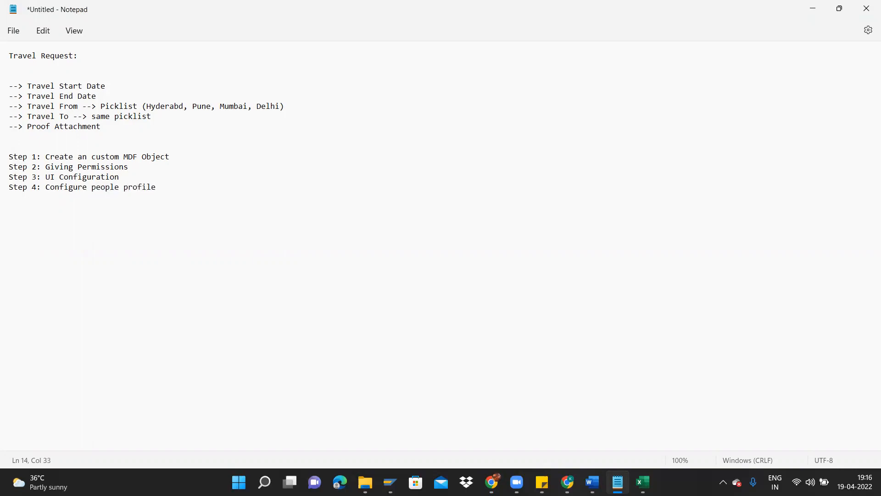
pyautogui.hotkey('alt', 'Tab')
# Search 'people profile', open Configure People Profile, and scroll down to the Untitled section
pyautogui.click(643, 73)
pyautogui.write('peo')
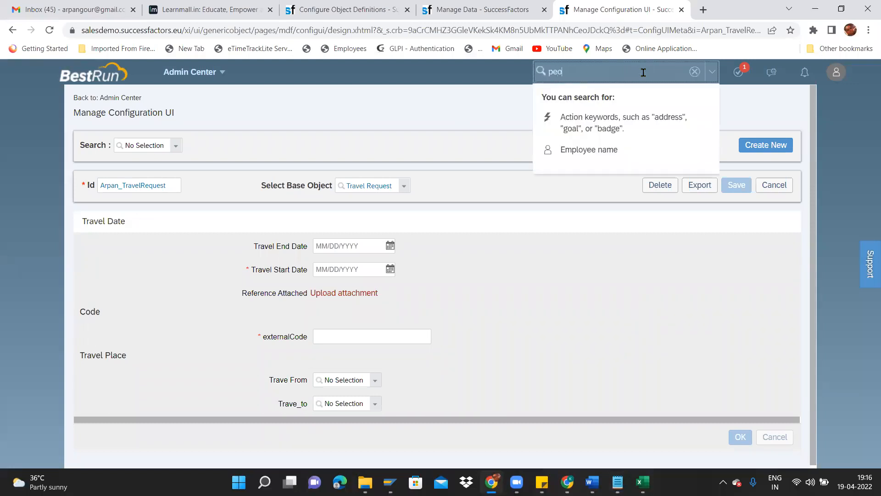
pyautogui.write('ple profil')
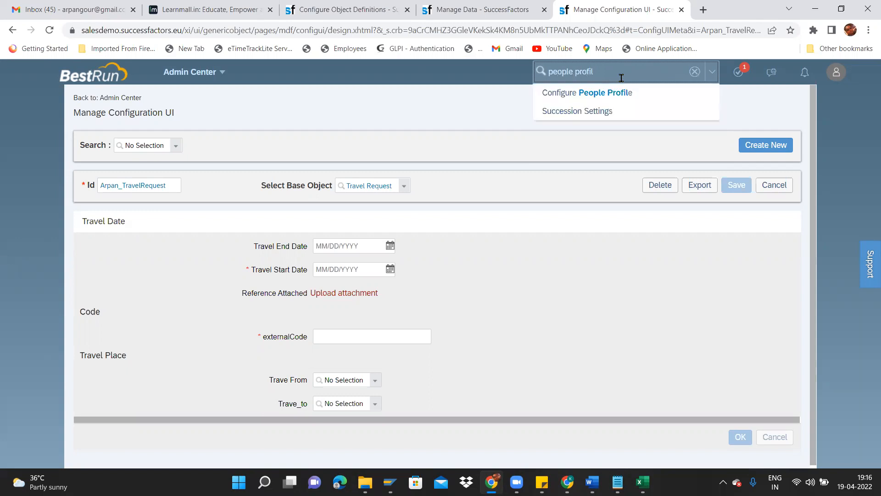
pyautogui.click(602, 93)
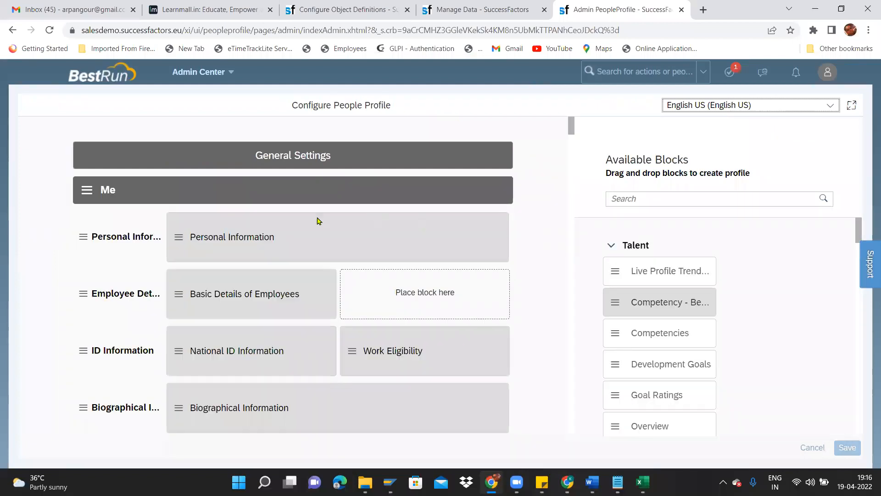
pyautogui.moveTo(571, 125); pyautogui.dragTo(573, 428)
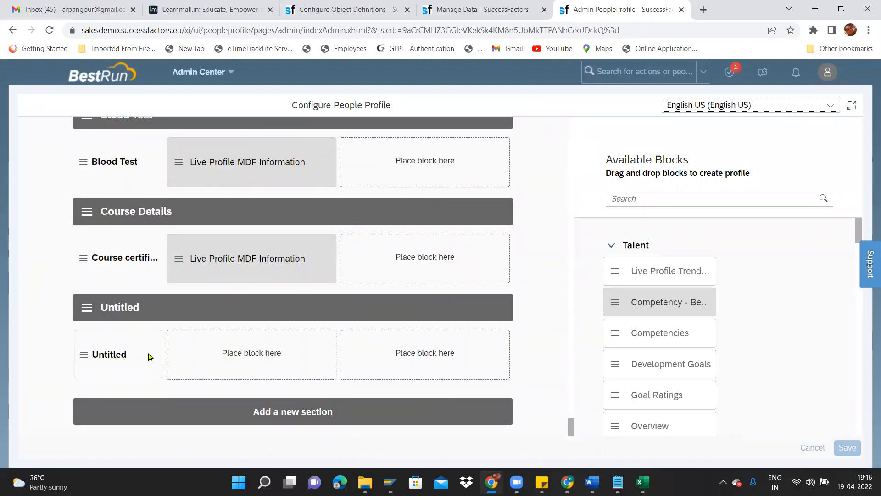
# Rename the Untitled profile section to 'Request for Travel'
pyautogui.click(124, 307)
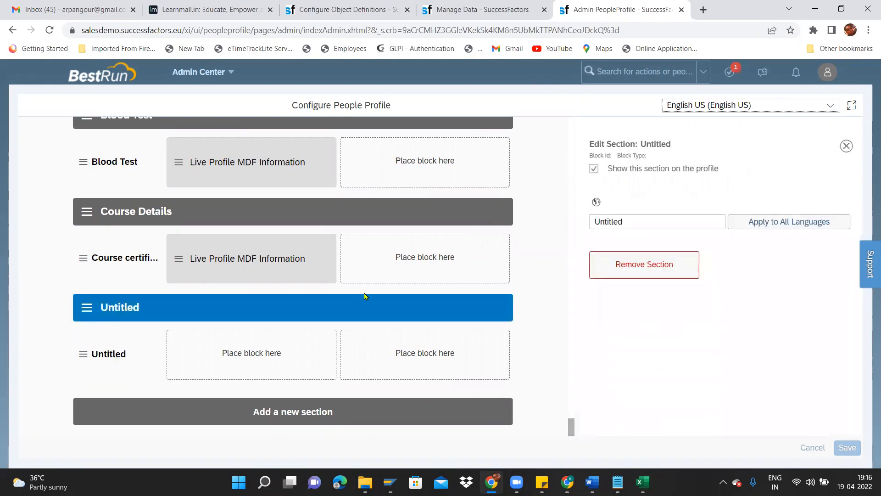
pyautogui.click(637, 225)
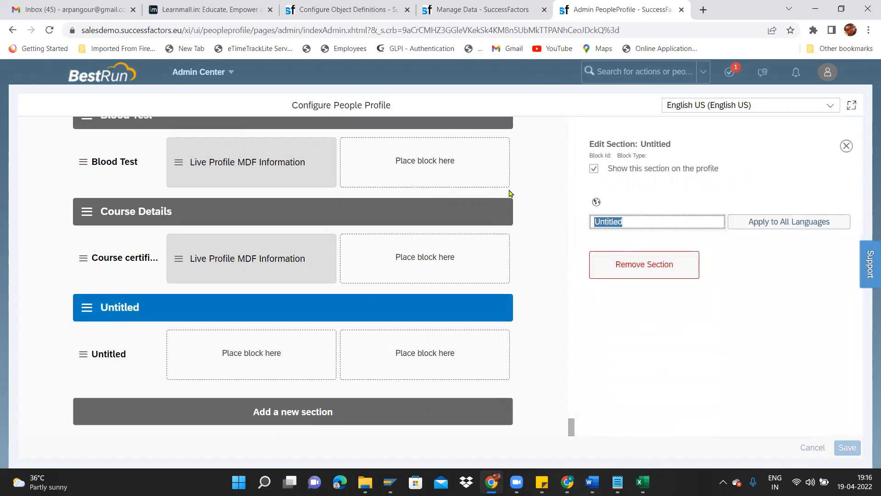
pyautogui.write('Requw')
pyautogui.write('for')
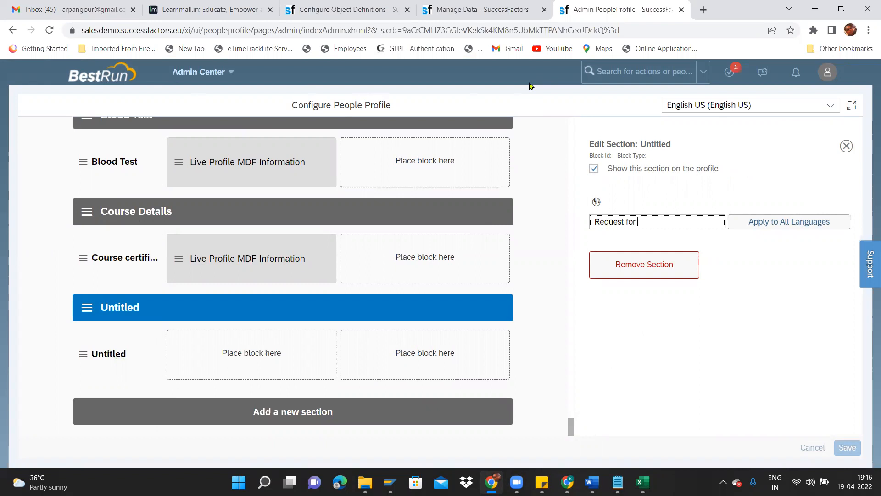
pyautogui.write(' Travel')
pyautogui.click(221, 348)
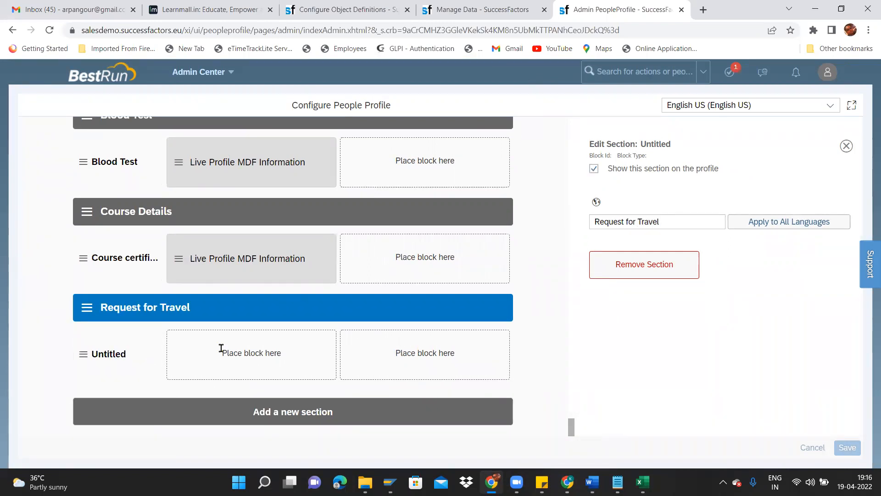
# Rename the Untitled subsection to 'Travel Request' and search the available blocks for 'live'
pyautogui.click(101, 357)
pyautogui.moveTo(651, 222); pyautogui.dragTo(537, 228)
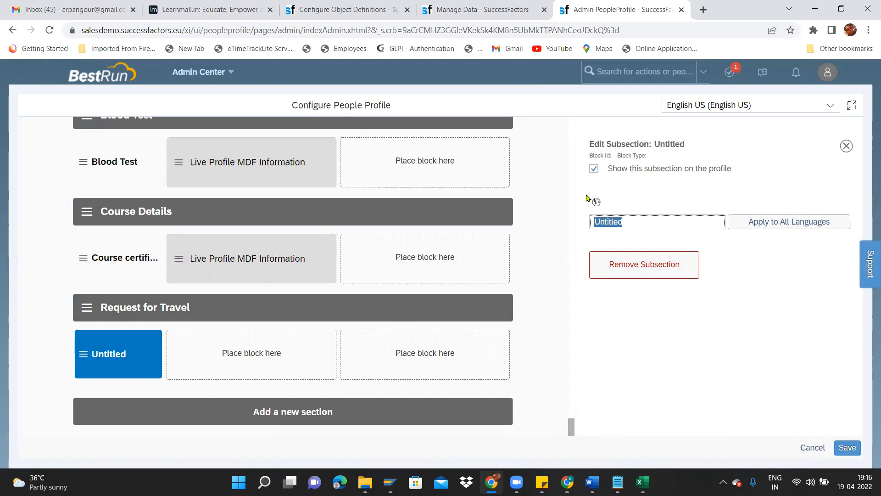
pyautogui.write('Travel Request')
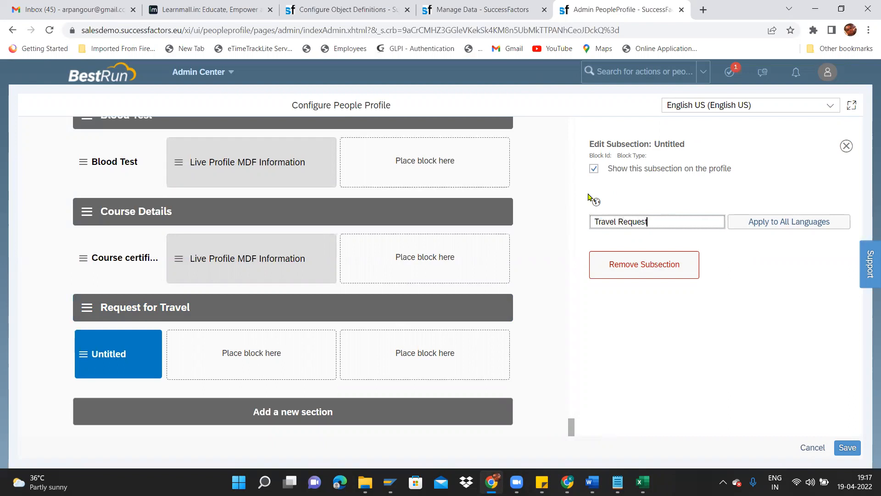
pyautogui.click(206, 335)
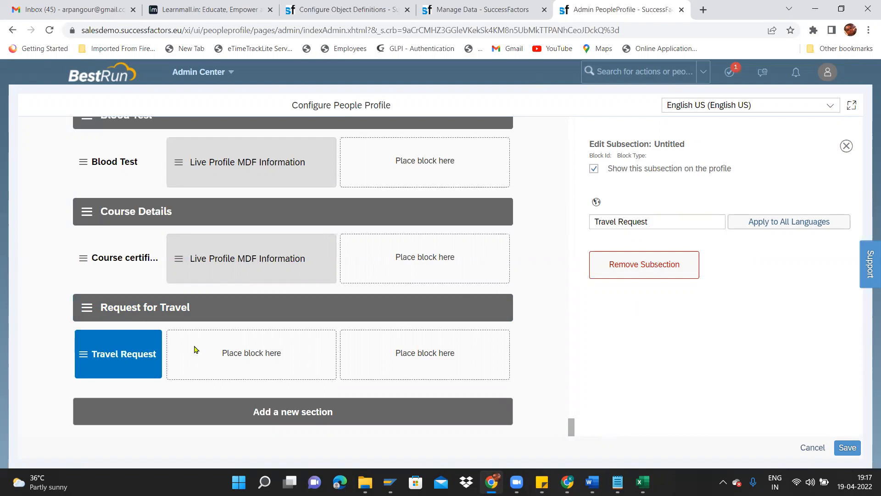
pyautogui.click(846, 145)
pyautogui.click(651, 198)
pyautogui.write('live')
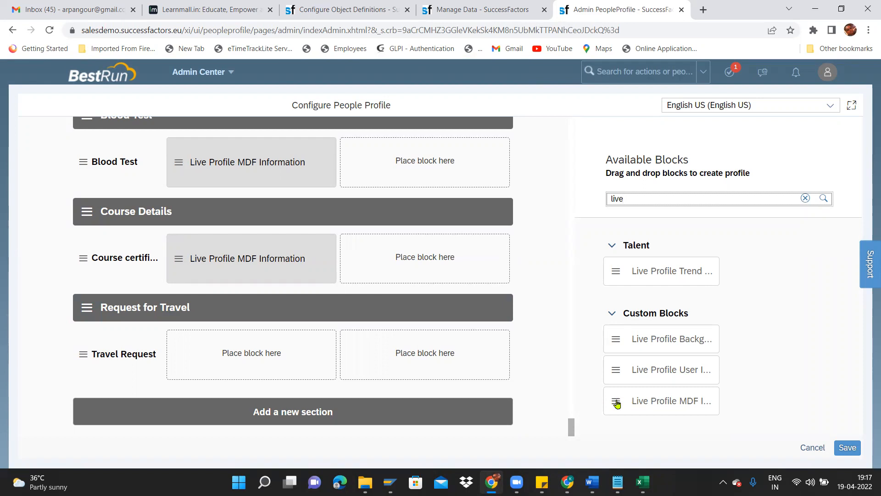
# Drop a Live Profile MDF Information block into Travel Request using screen Arpan_TravelRequest, then save
pyautogui.moveTo(617, 404); pyautogui.dragTo(231, 356)
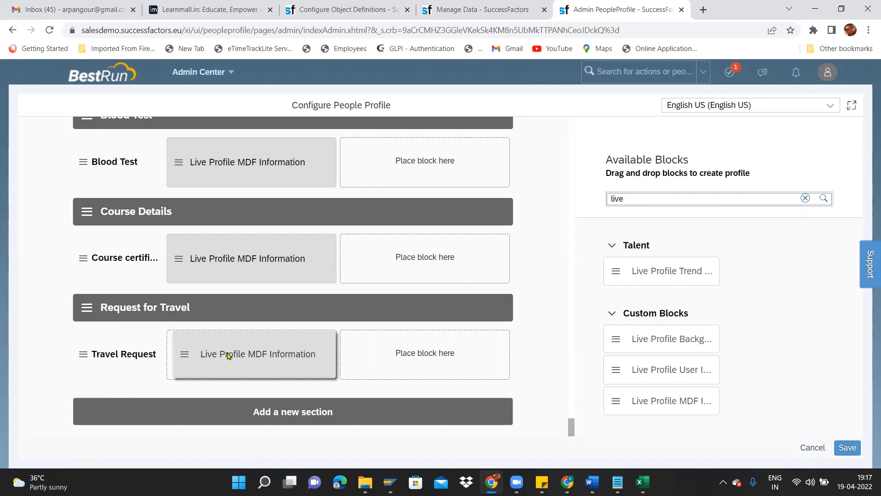
pyautogui.click(232, 356)
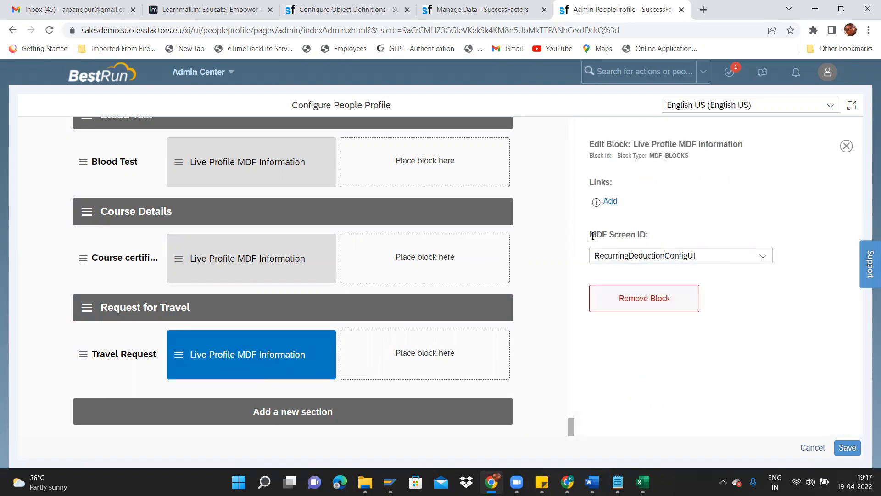
pyautogui.click(763, 257)
pyautogui.write('ar')
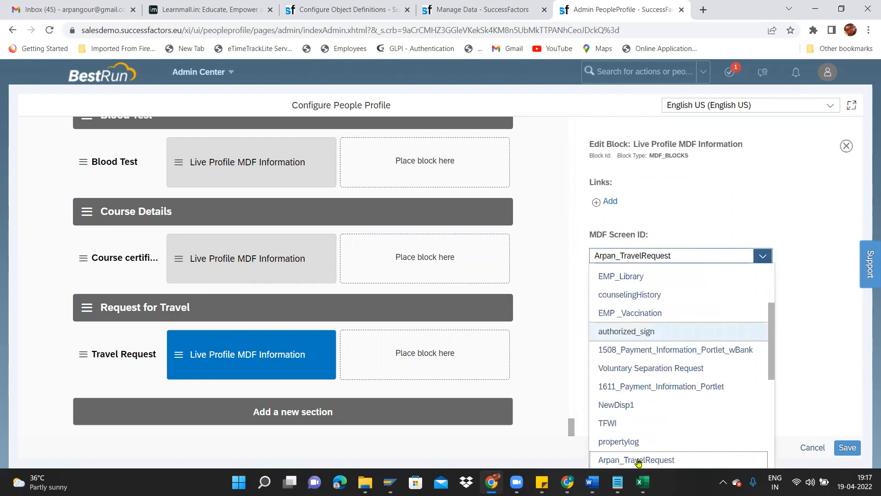
pyautogui.click(640, 461)
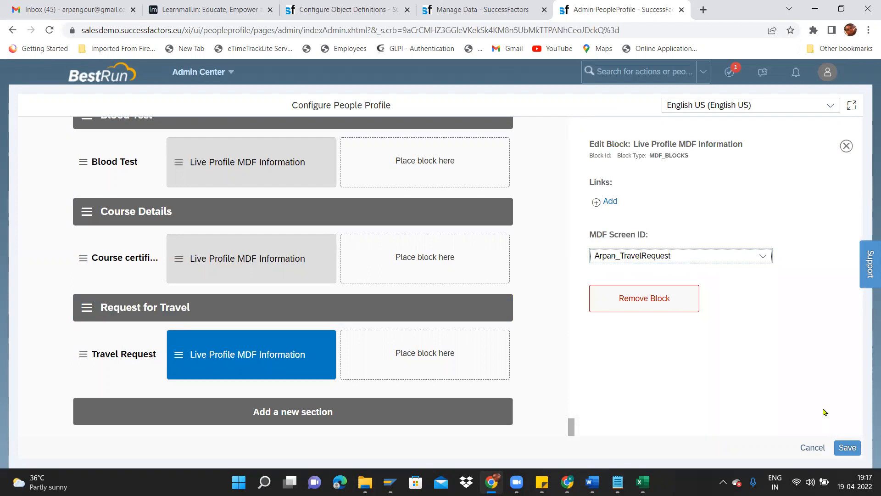
pyautogui.click(849, 448)
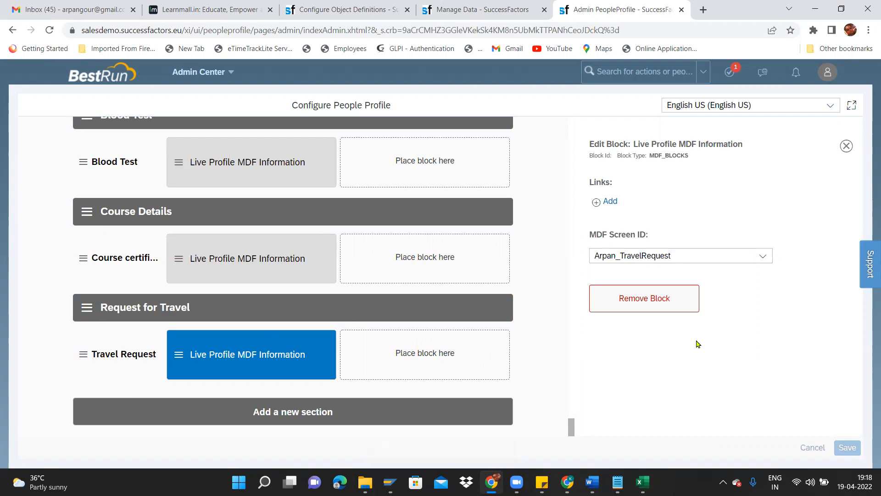
pyautogui.moveTo(128, 301)
pyautogui.mouseDown()
pyautogui.moveTo(140, 315)
pyautogui.moveTo(142, 302)
pyautogui.mouseUp()
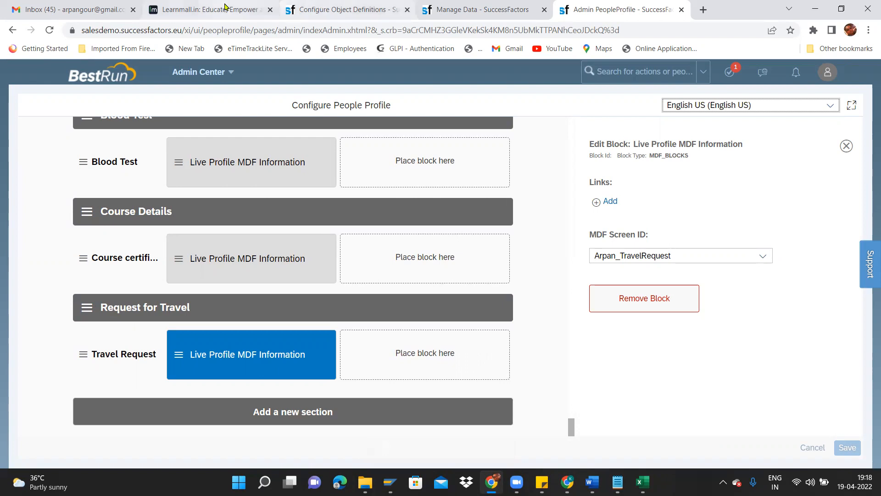
# Search for the VP Human Resources employee by name and open their profile, browsing its sections
pyautogui.click(319, 6)
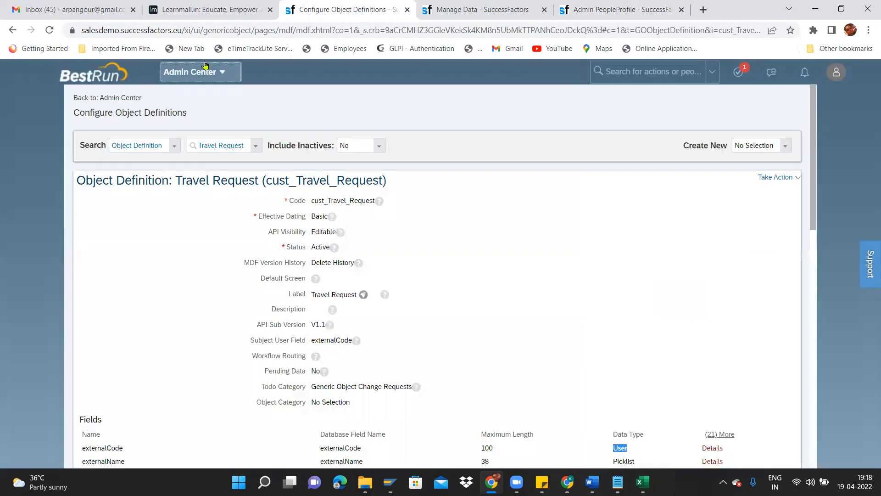
pyautogui.click(190, 72)
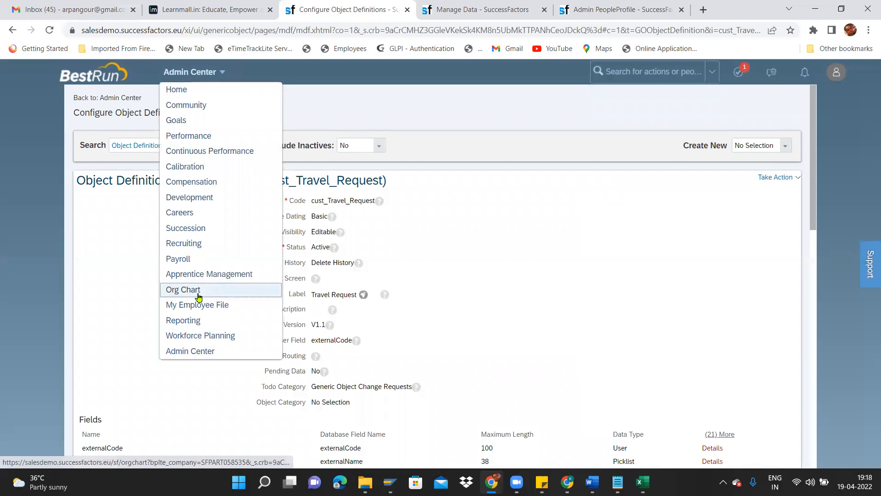
pyautogui.click(639, 80)
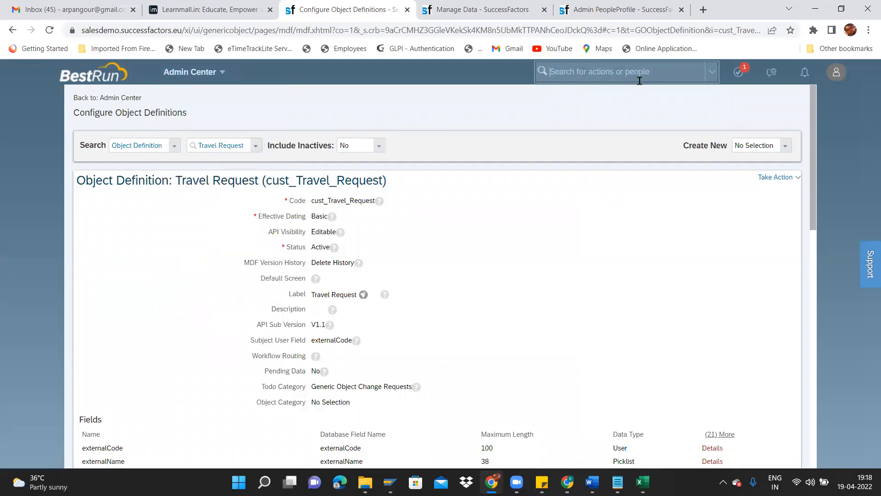
pyautogui.write('nana')
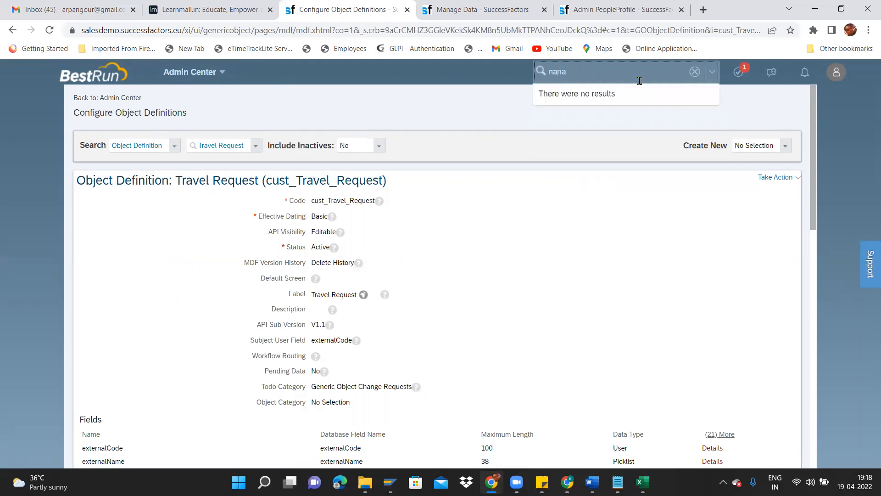
pyautogui.write('dinidini')
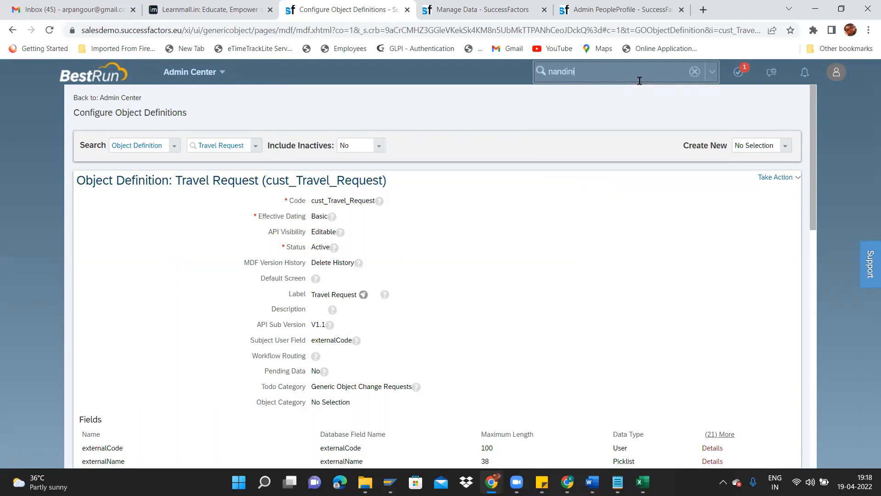
pyautogui.click(603, 95)
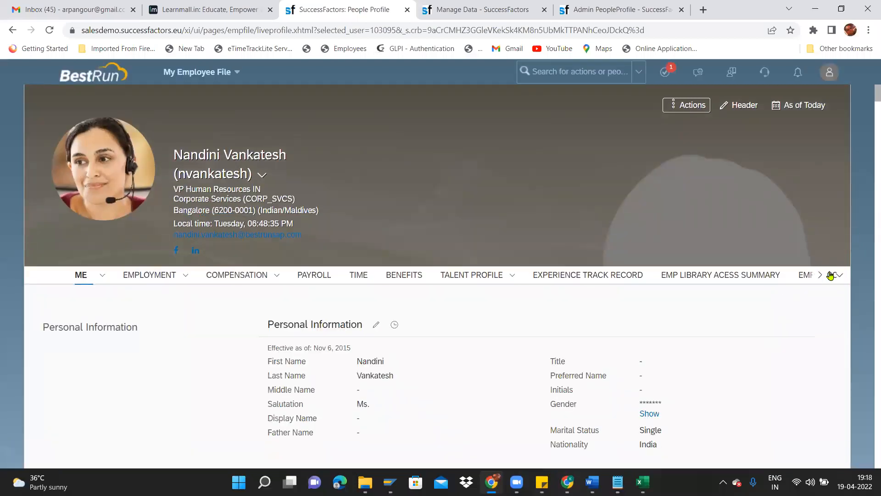
pyautogui.click(830, 275)
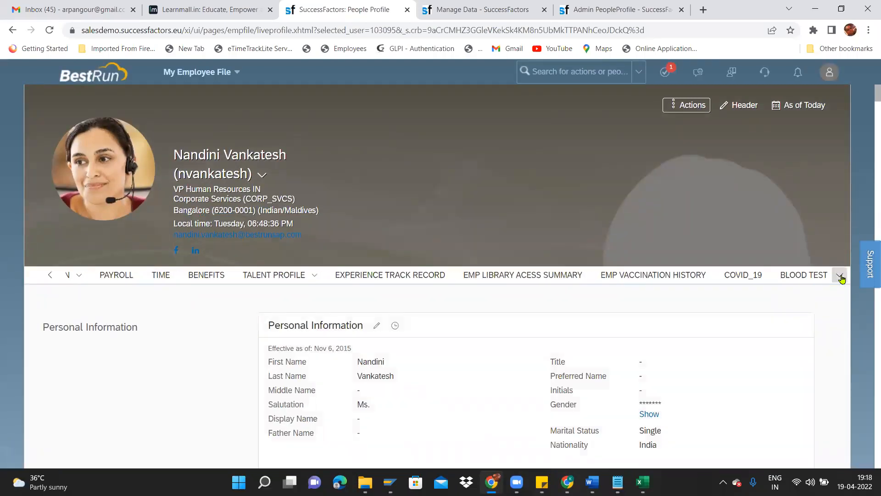
pyautogui.click(48, 274)
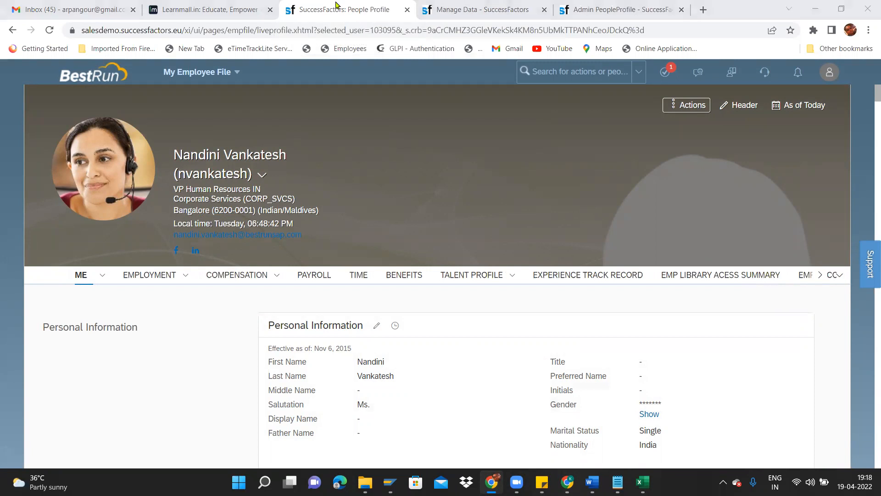
# Begin a new 'Step 5' line below Step 4 in the Notepad notes
pyautogui.hotkey('alt', 'Tab')
pyautogui.press('Return')
pyautogui.write('Step 5:')
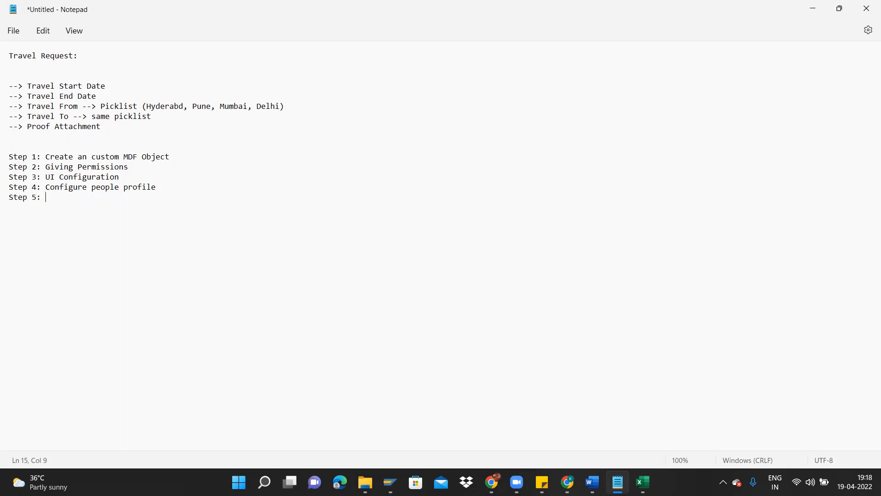
# Add 'Permission in "Employee Vie' to the Step 5 note, then return to Chrome
pyautogui.write('Permission in "Employee ')
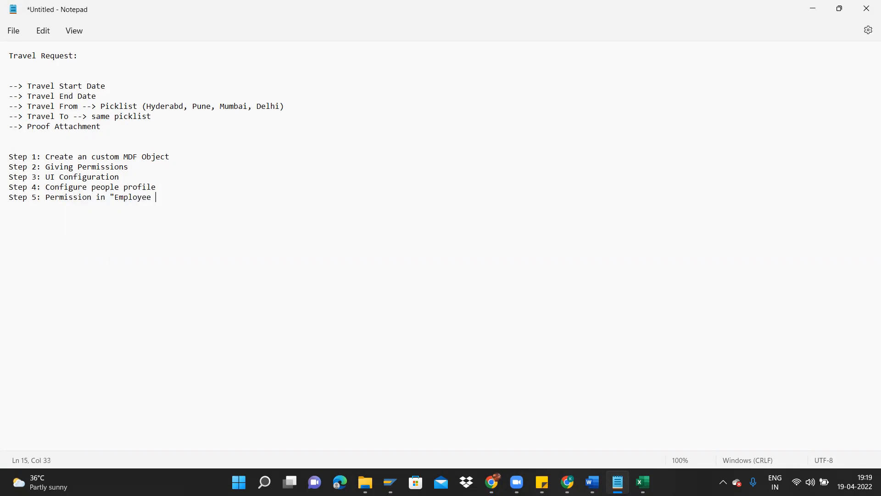
pyautogui.write('View"')
pyautogui.hotkey('alt', 'Tab')
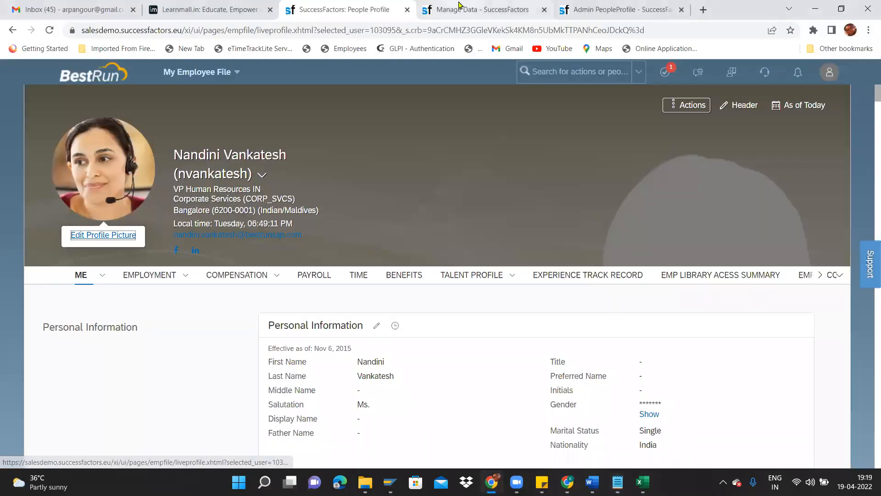
# From the Manage Data tab, search 'permission rol' and open Manage Permission Roles
pyautogui.click(587, 6)
pyautogui.click(324, 10)
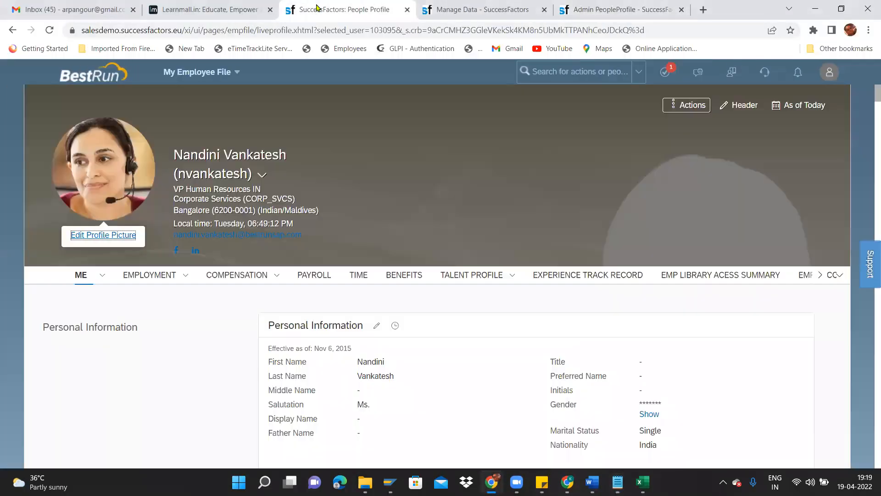
pyautogui.click(505, 7)
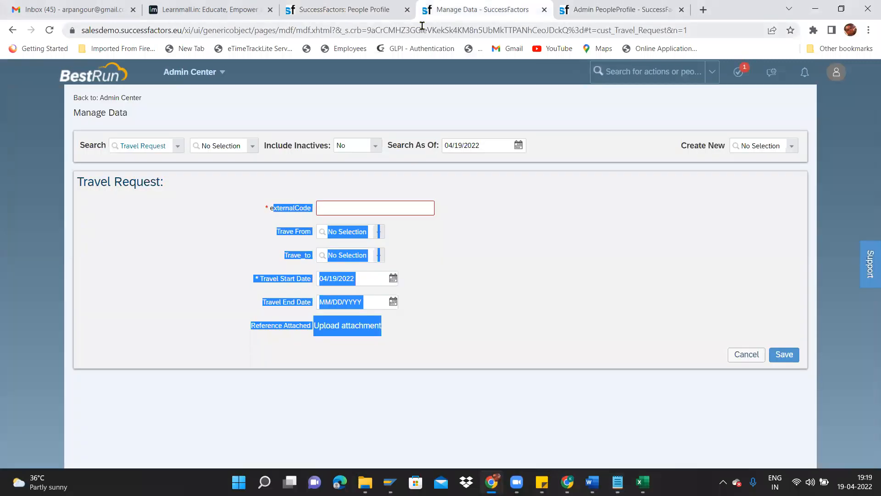
pyautogui.click(650, 64)
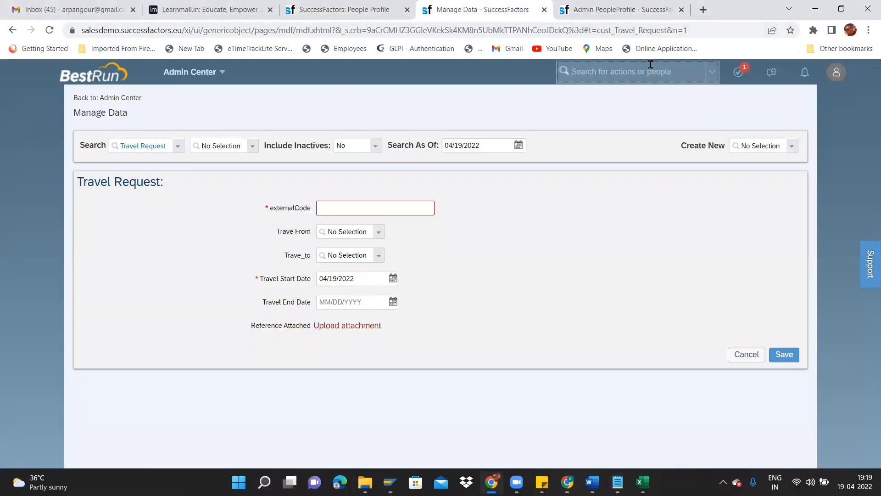
pyautogui.write('permission ')
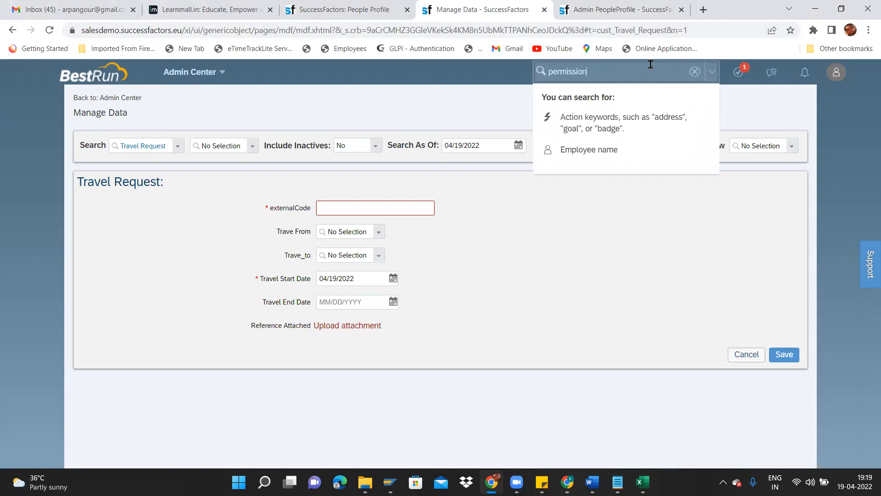
pyautogui.write('role')
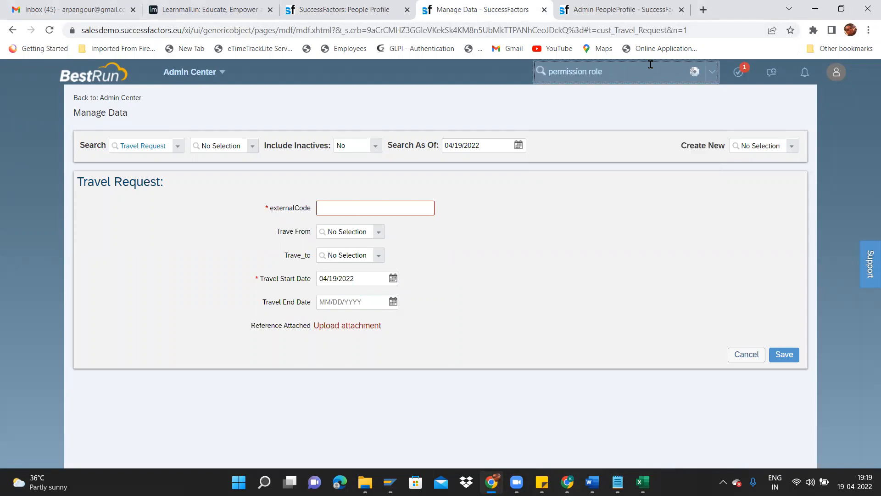
pyautogui.click(609, 129)
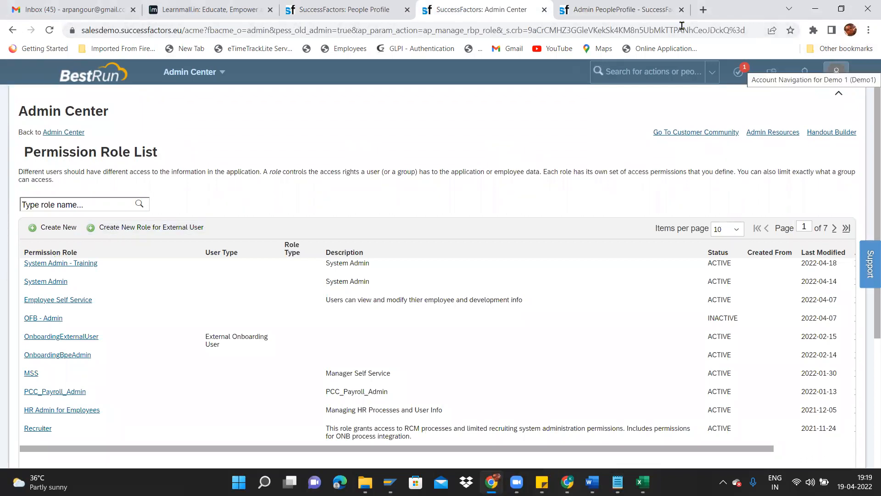
# Open the System Admin - Training role and review its permission settings
pyautogui.click(47, 264)
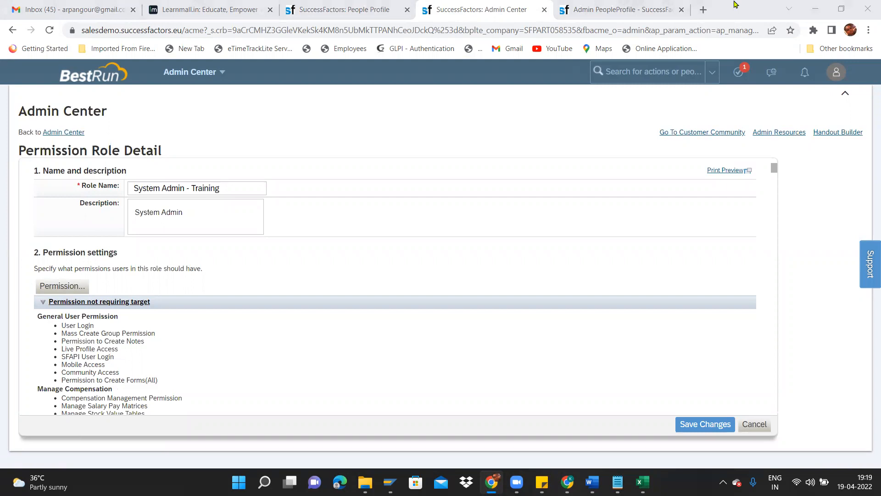
pyautogui.click(65, 285)
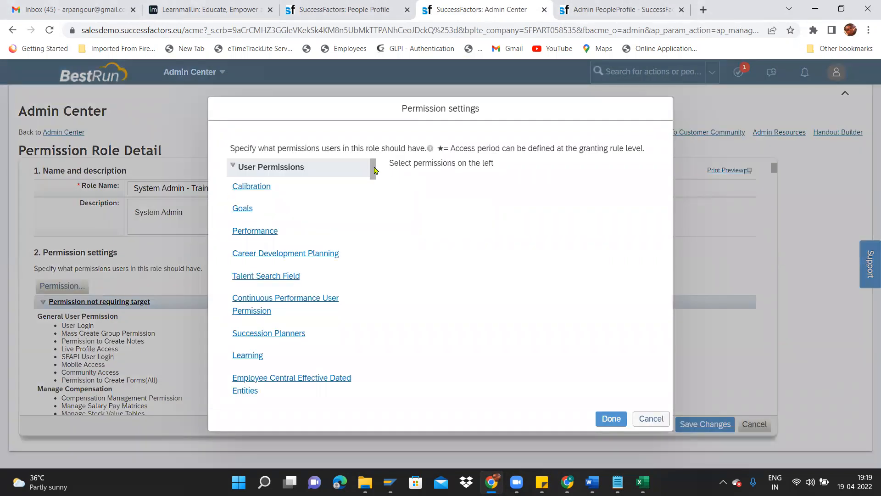
pyautogui.moveTo(373, 172); pyautogui.dragTo(375, 179)
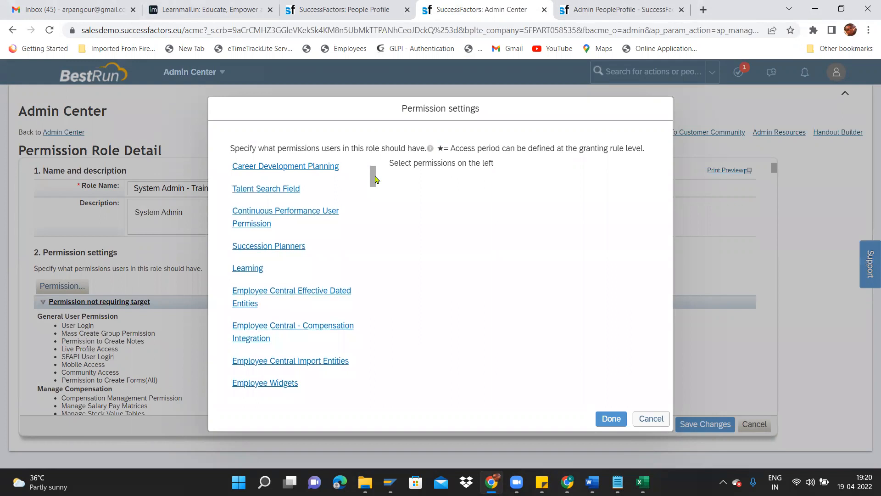
pyautogui.moveTo(373, 179); pyautogui.dragTo(372, 166)
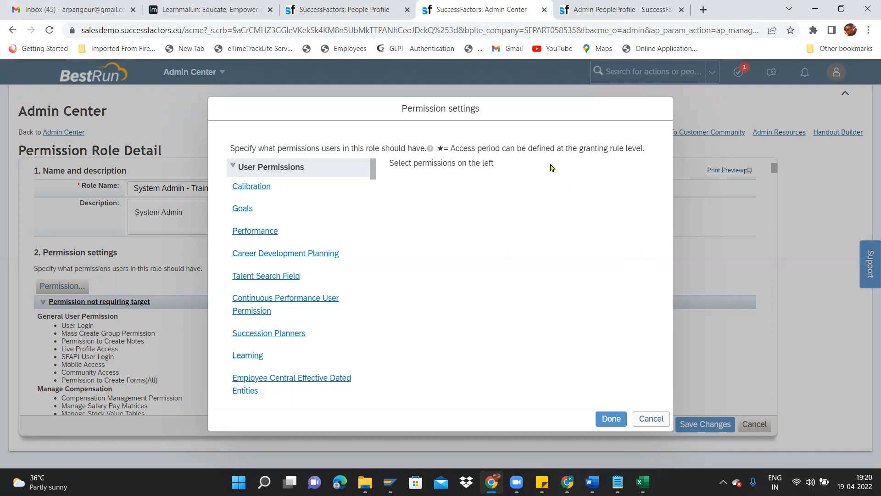
pyautogui.moveTo(368, 174); pyautogui.dragTo(372, 149)
pyautogui.moveTo(375, 175); pyautogui.dragTo(374, 183)
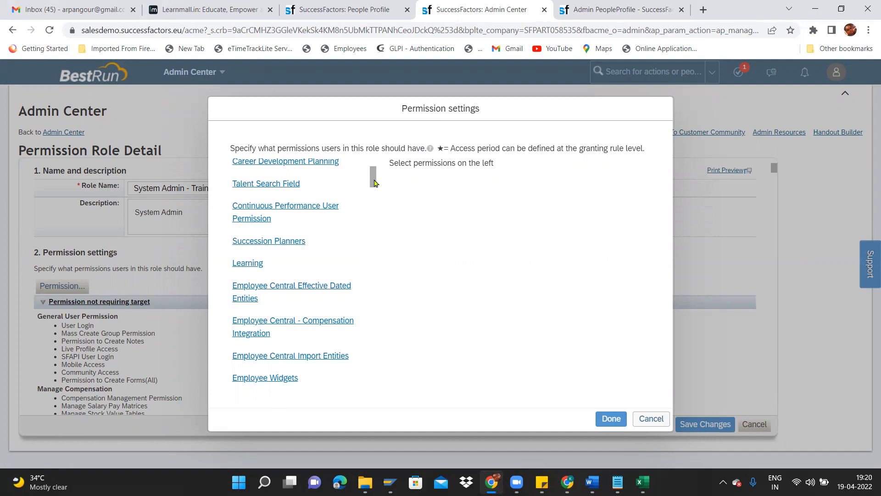
# Close the permission settings unchanged and review the role's Training Group grant
pyautogui.click(661, 417)
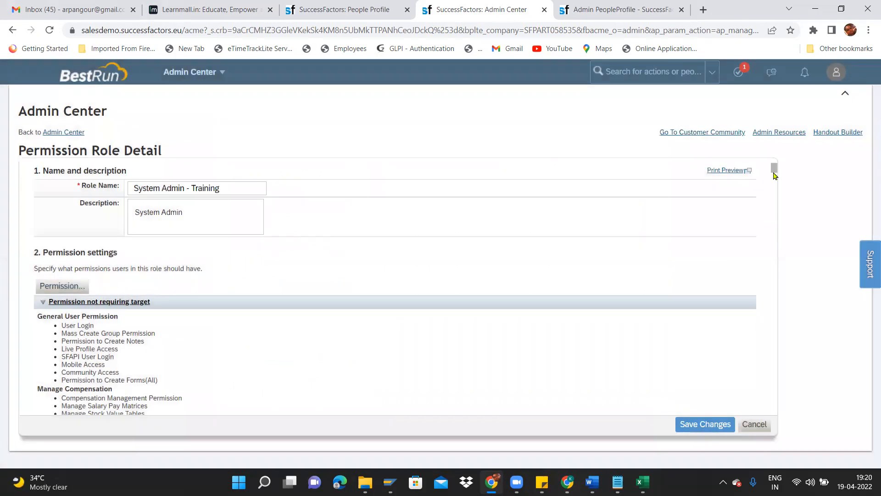
pyautogui.scroll(-15, 758, 365)
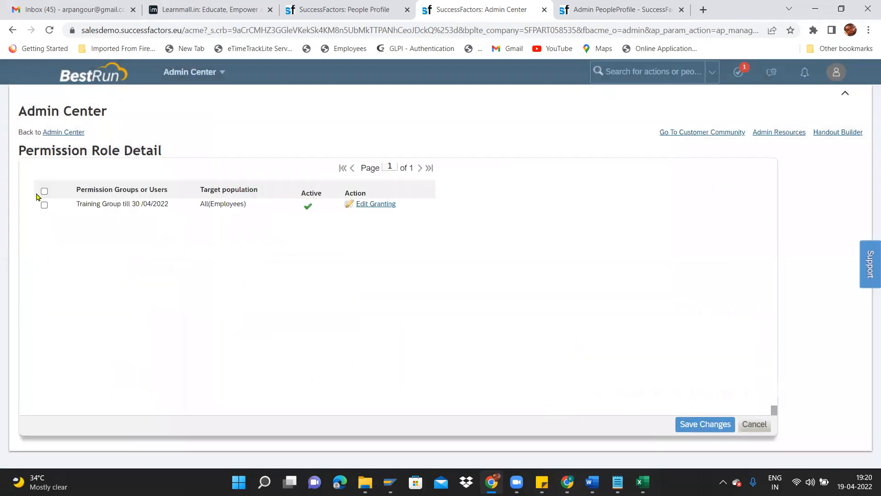
pyautogui.moveTo(73, 204); pyautogui.dragTo(168, 204)
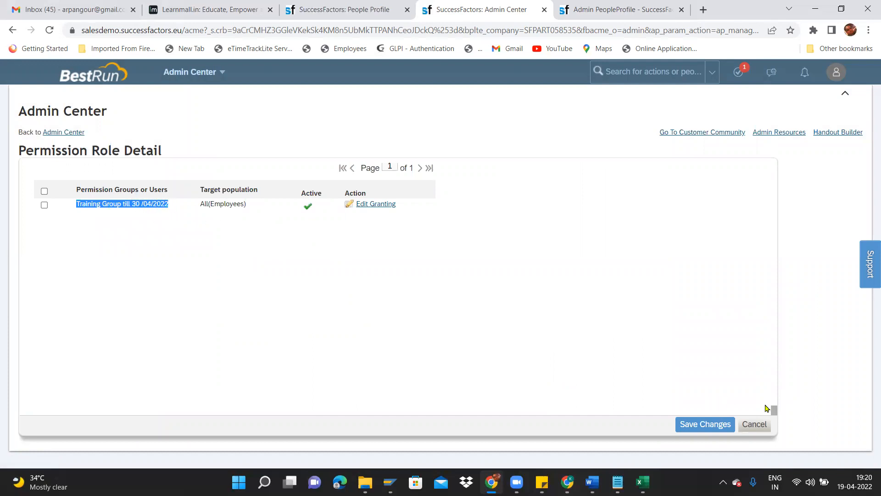
pyautogui.moveTo(772, 411); pyautogui.dragTo(796, 123)
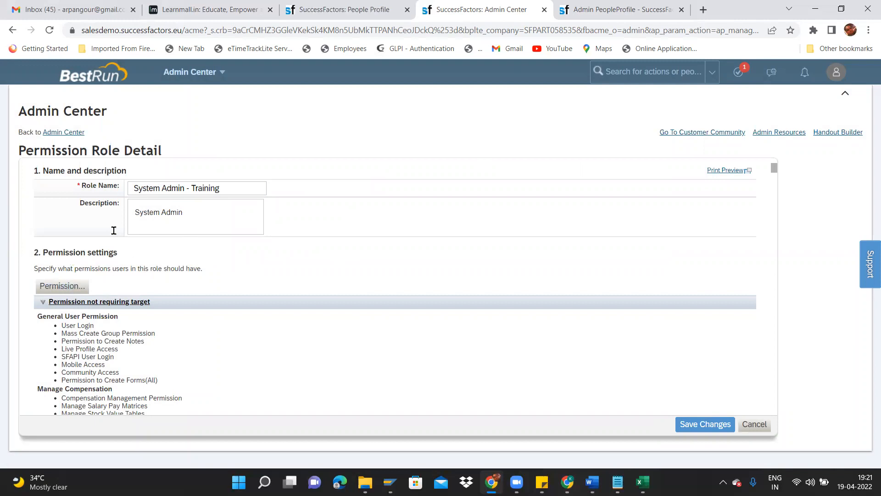
# Open the role's permission settings and show the Employee Views permissions
pyautogui.click(70, 285)
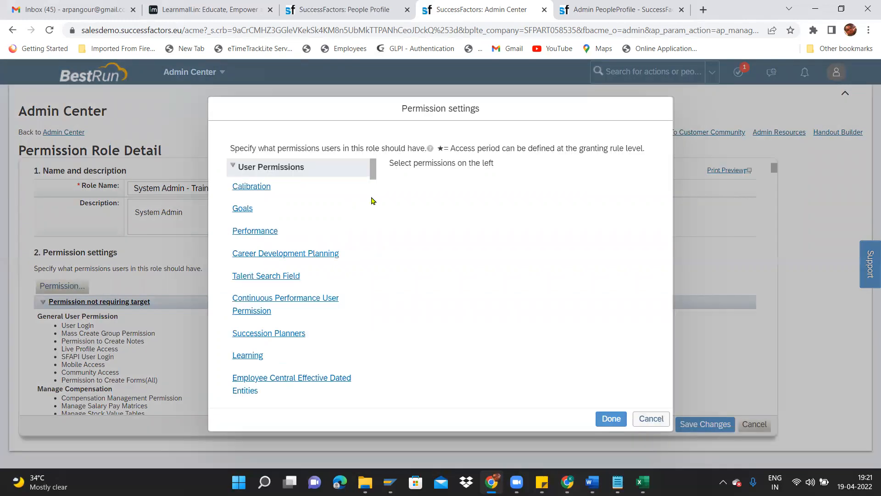
pyautogui.moveTo(371, 170); pyautogui.dragTo(373, 206)
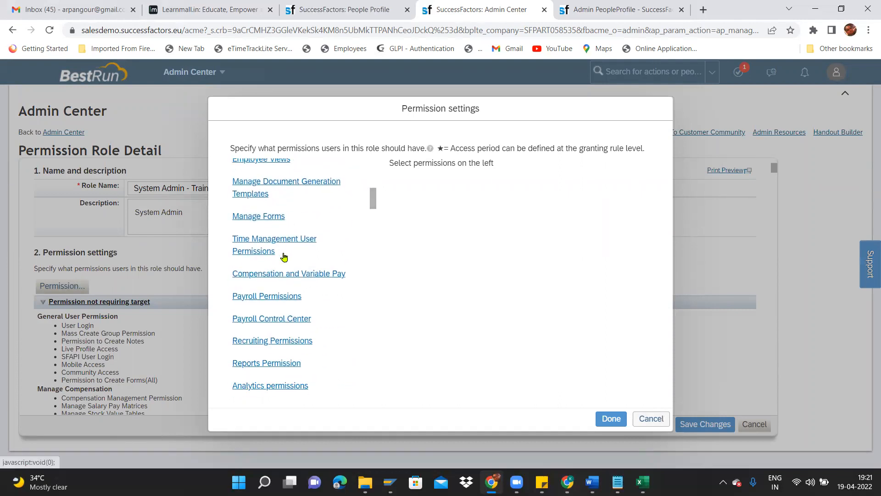
pyautogui.moveTo(374, 197)
pyautogui.mouseDown()
pyautogui.moveTo(384, 165)
pyautogui.moveTo(381, 186)
pyautogui.mouseUp()
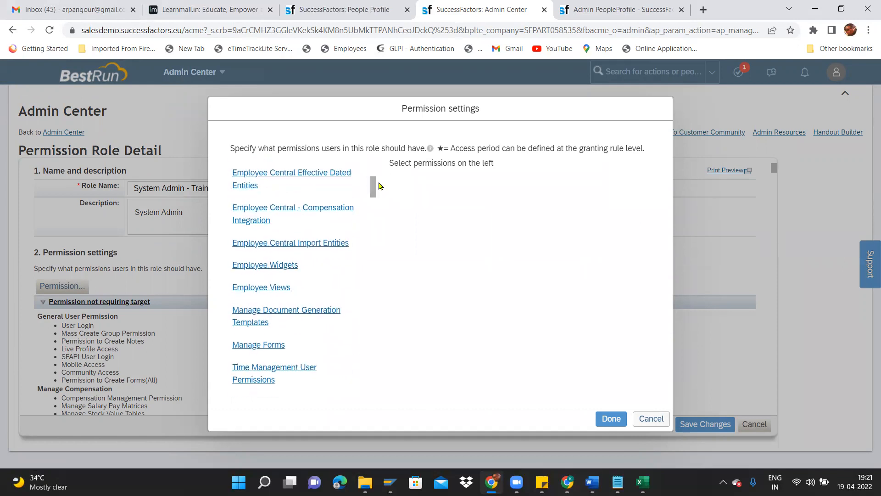
pyautogui.click(280, 287)
pyautogui.moveTo(653, 224); pyautogui.dragTo(665, 135)
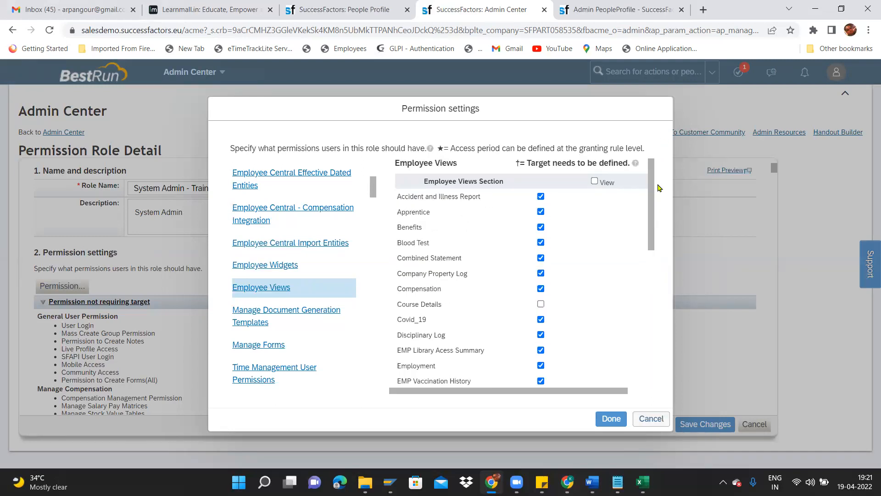
pyautogui.moveTo(657, 209); pyautogui.dragTo(654, 271)
pyautogui.click(623, 241)
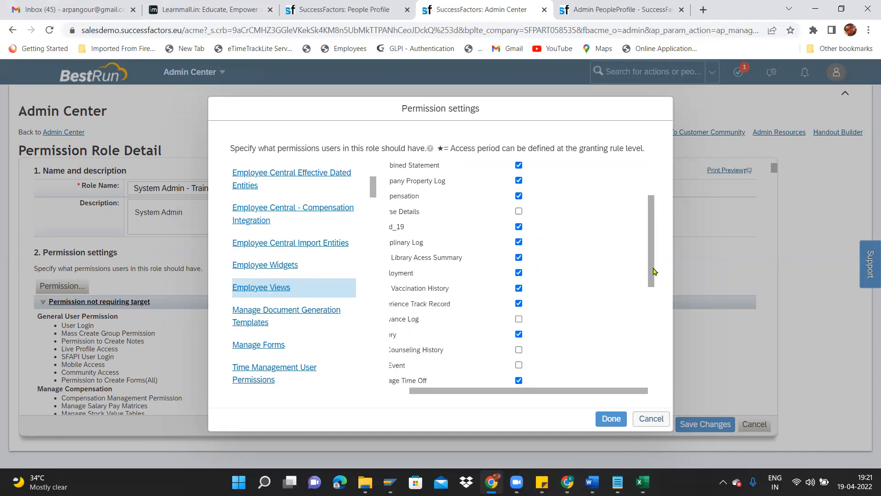
pyautogui.moveTo(549, 391); pyautogui.dragTo(482, 399)
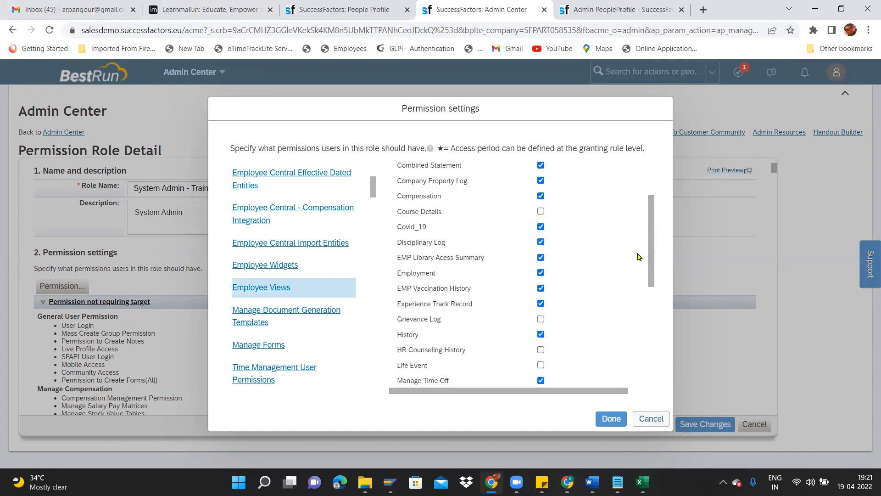
# Find 'request', grant View on Request for Travel, and save the role
pyautogui.hotkey('ctrl', 'f')
pyautogui.write('reque')
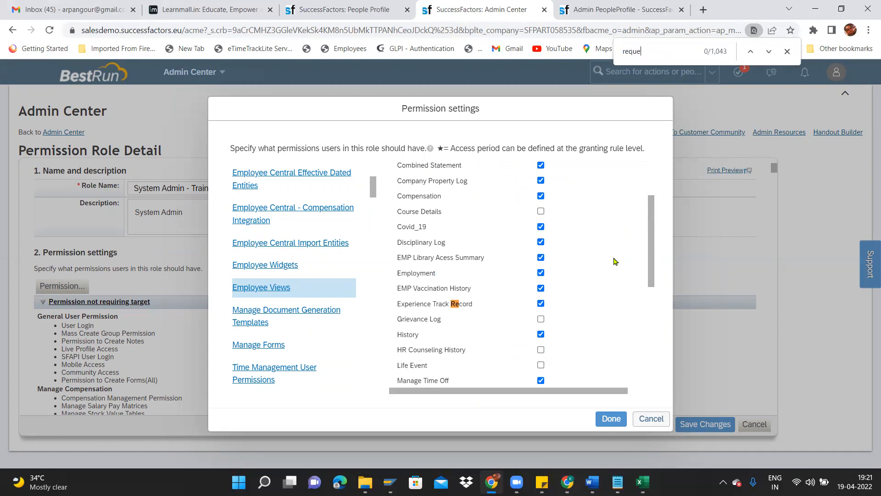
pyautogui.write('st')
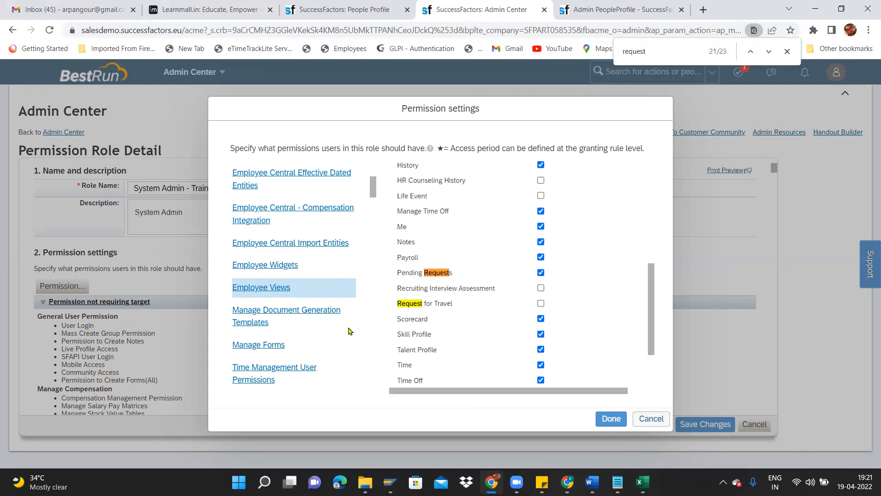
pyautogui.click(540, 303)
pyautogui.click(612, 418)
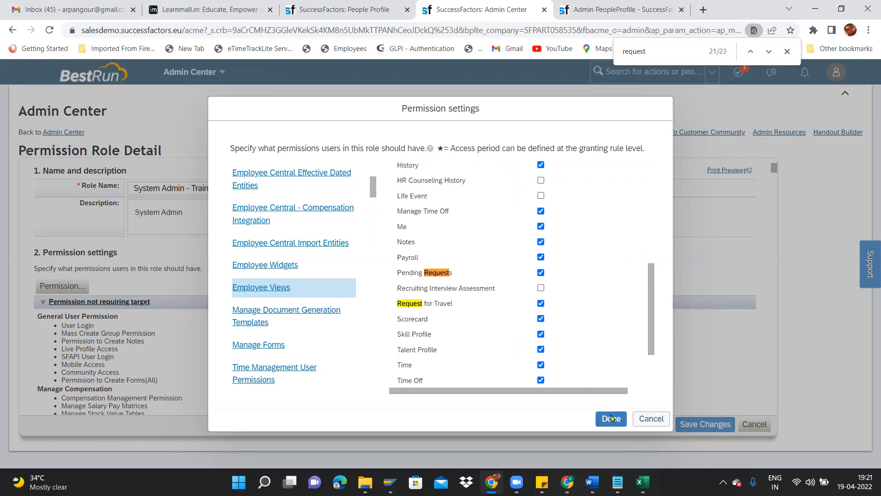
pyautogui.click(716, 423)
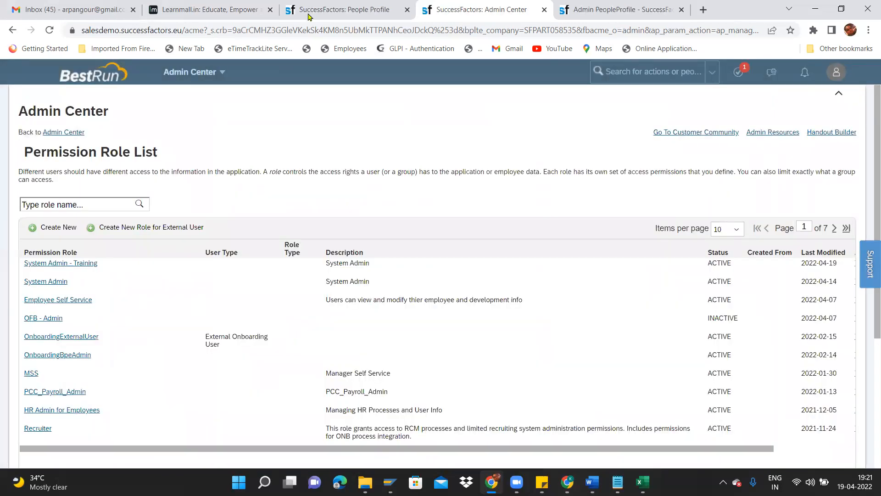
# Reload the employee profile, open Request for Travel, and edit the Travel Date record
pyautogui.click(308, 14)
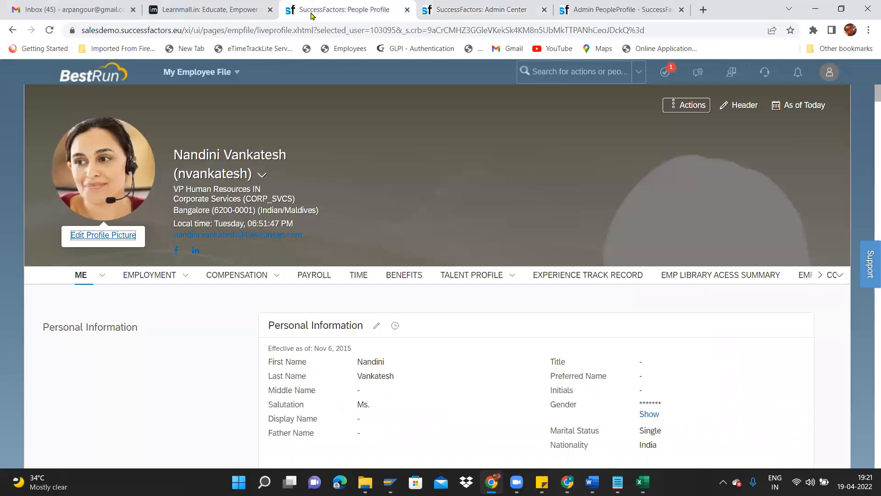
pyautogui.click(379, 31)
pyautogui.press('Return')
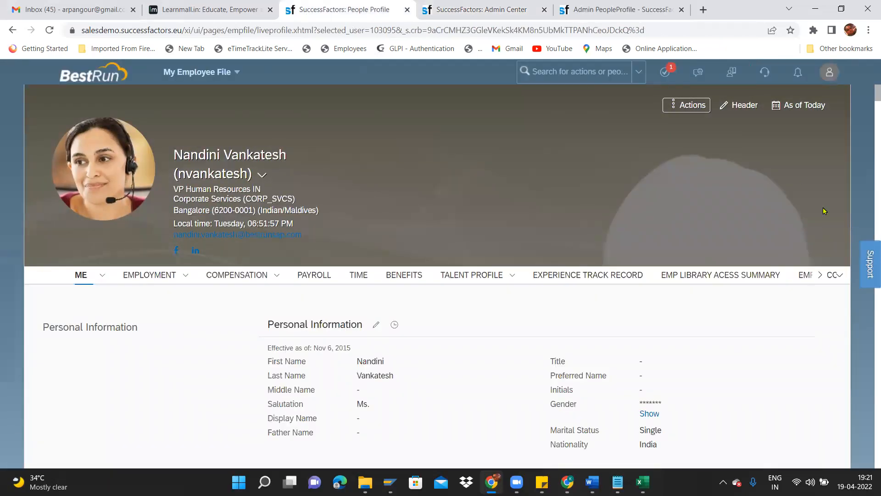
pyautogui.click(820, 274)
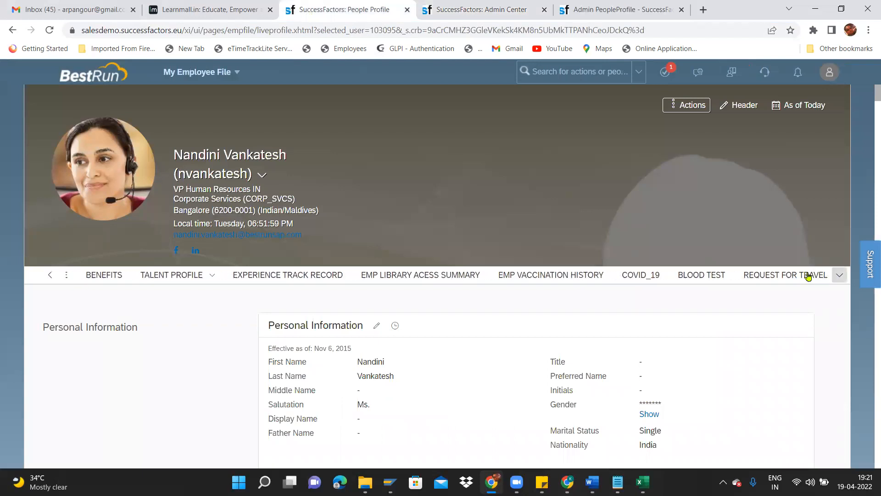
pyautogui.click(787, 276)
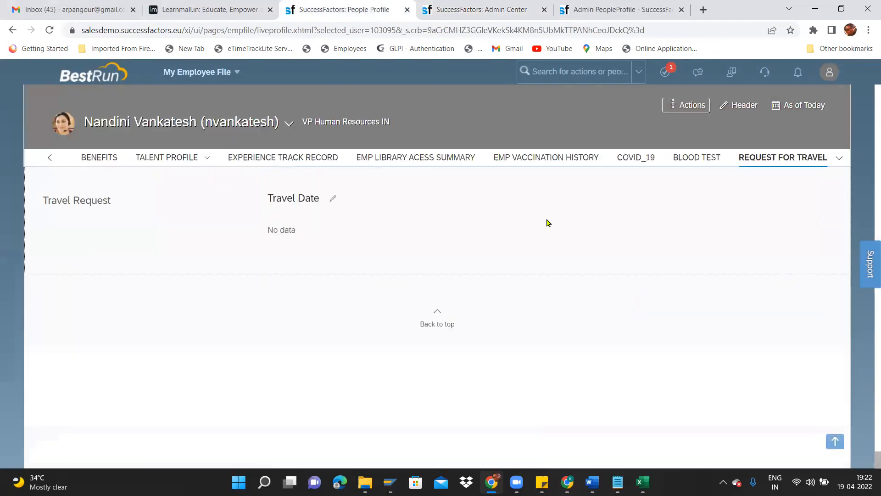
pyautogui.click(336, 200)
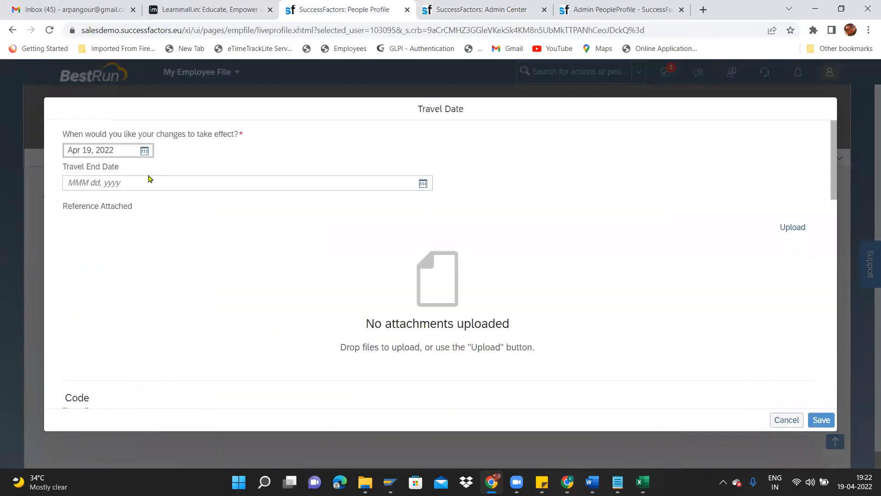
# Set the travel end date to Apr 21, 2022
pyautogui.click(72, 179)
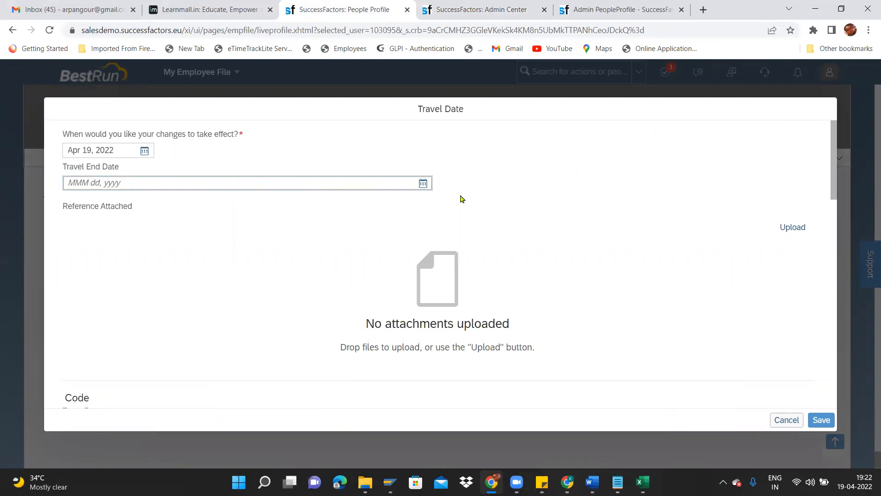
pyautogui.moveTo(834, 188); pyautogui.dragTo(836, 159)
pyautogui.click(423, 183)
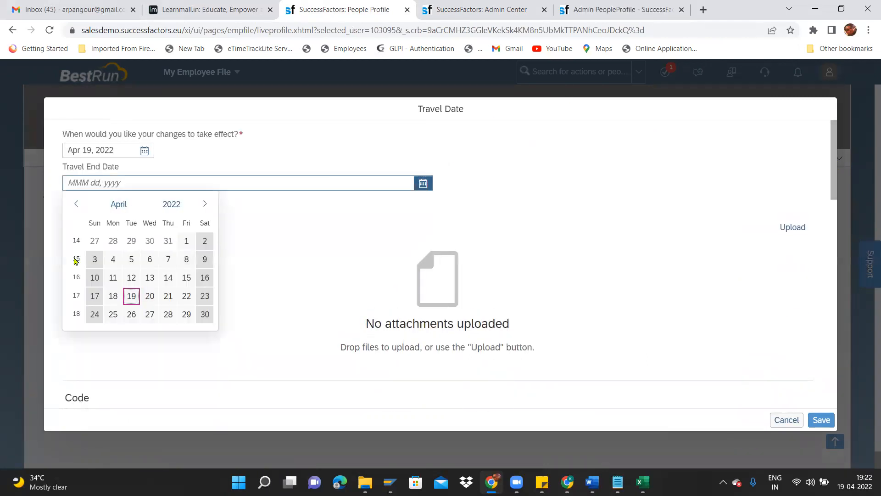
pyautogui.click(202, 158)
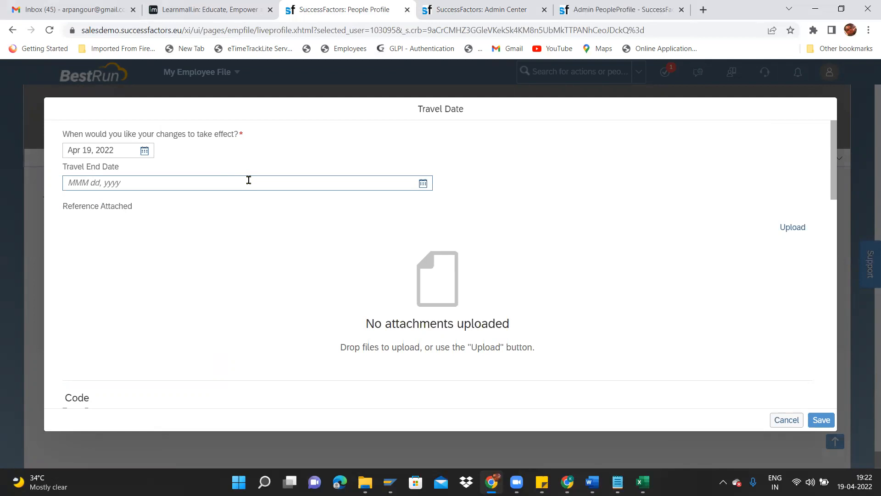
pyautogui.click(149, 151)
pyautogui.click(227, 130)
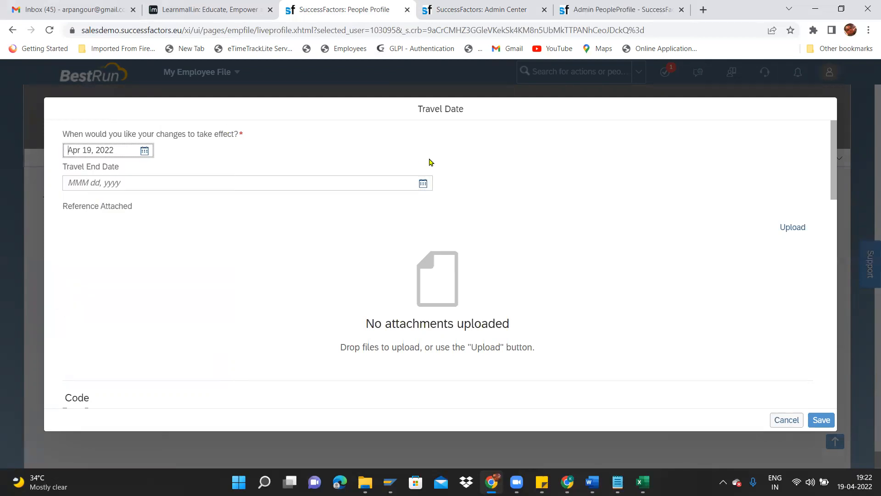
pyautogui.click(423, 184)
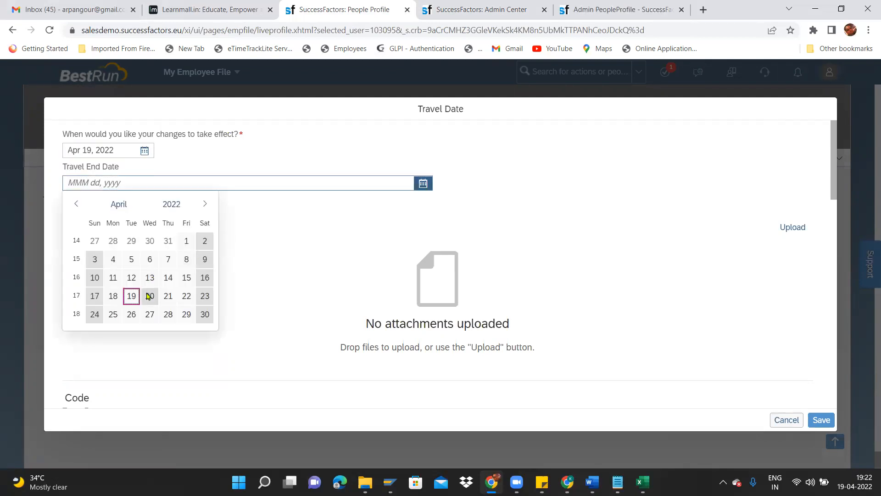
pyautogui.click(168, 296)
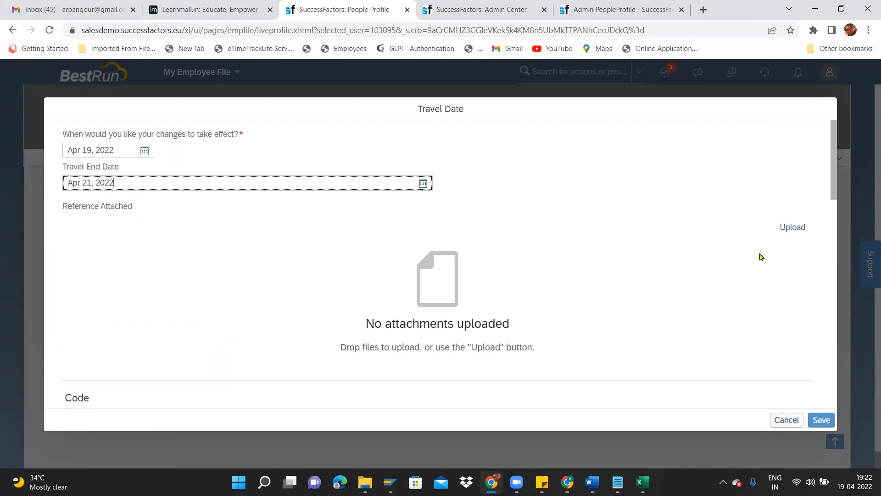
# Attach the svs-477 1 file to the travel request
pyautogui.click(786, 230)
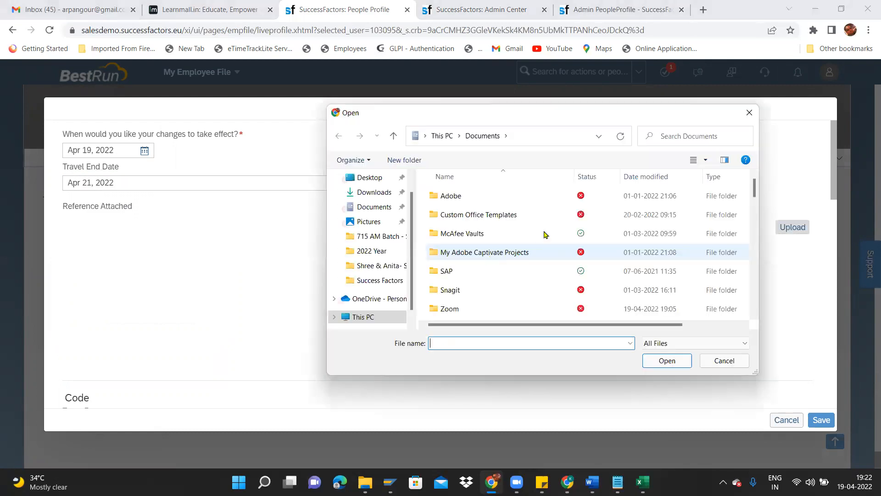
pyautogui.moveTo(754, 198); pyautogui.dragTo(746, 243)
pyautogui.scroll(-2, 743, 255)
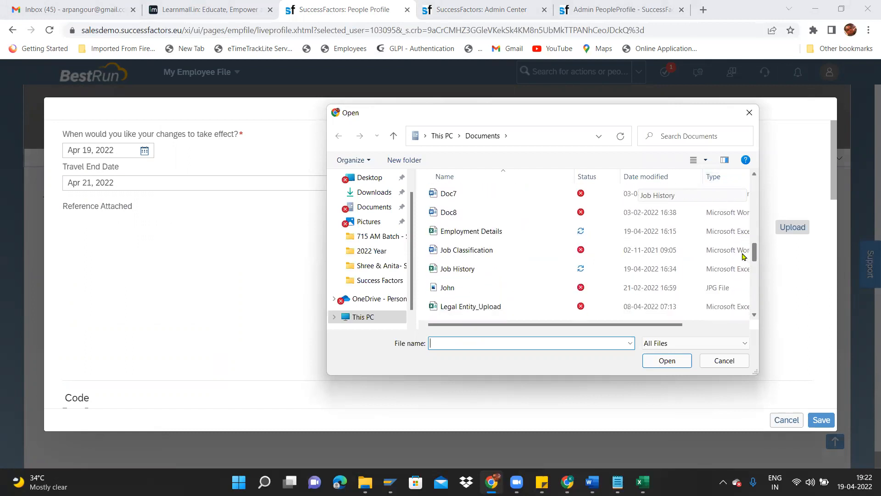
pyautogui.scroll(-5, 744, 265)
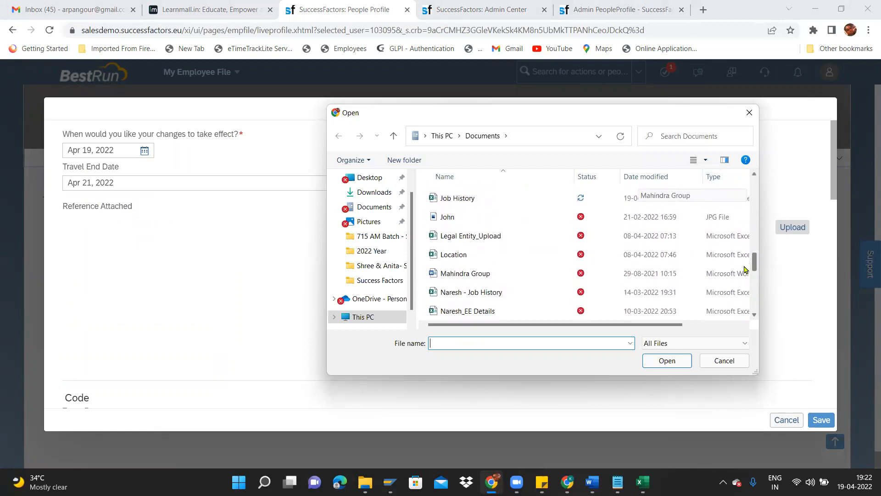
pyautogui.doubleClick(503, 275)
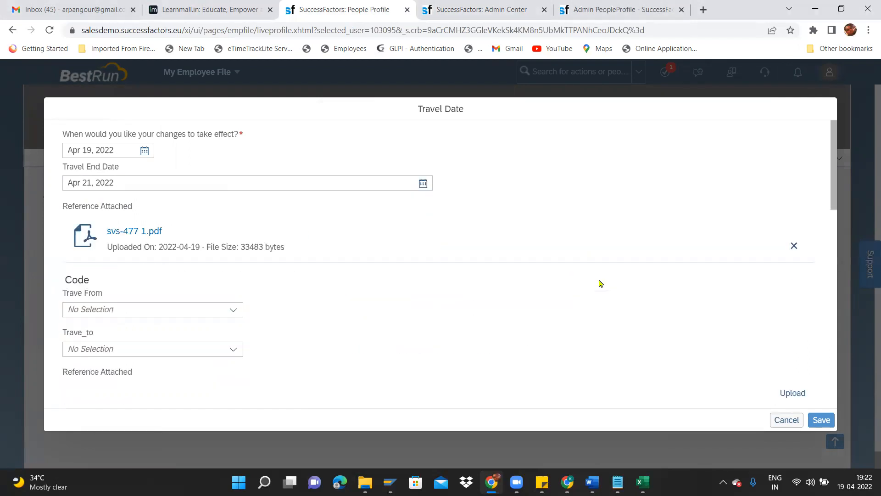
# Set the travel origin to Mumbai and the destination to Pune
pyautogui.click(234, 309)
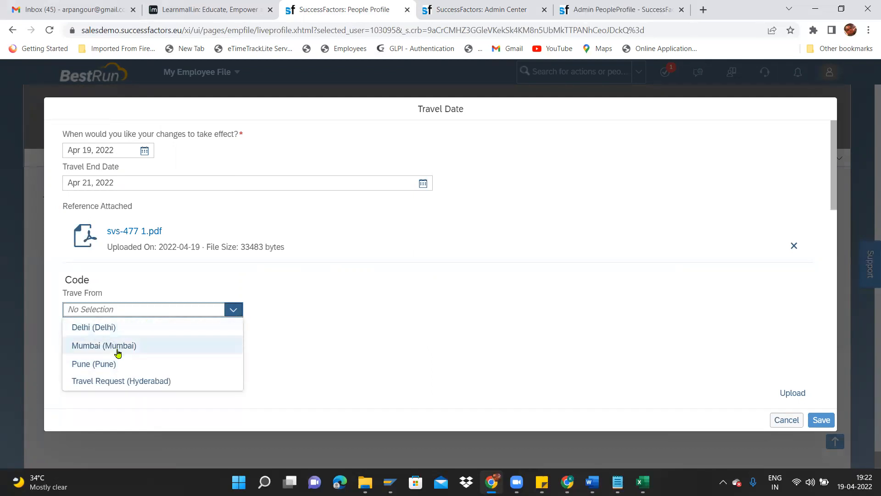
pyautogui.click(117, 351)
pyautogui.click(234, 349)
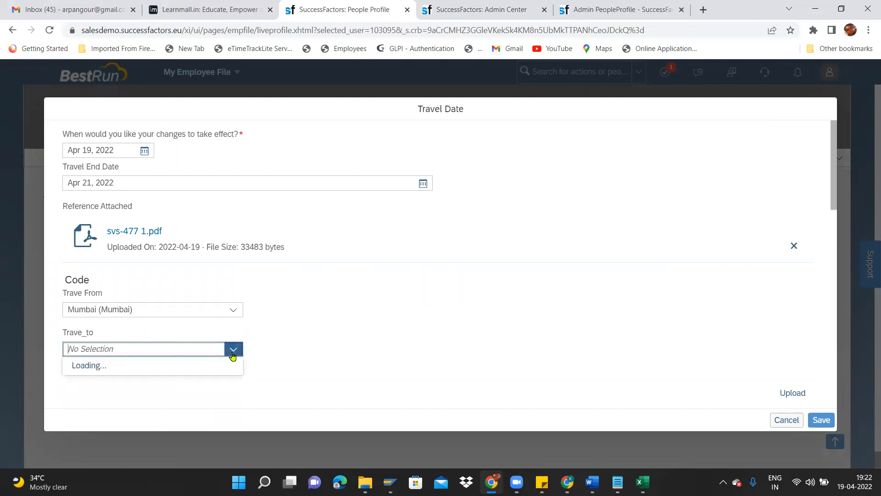
pyautogui.click(106, 406)
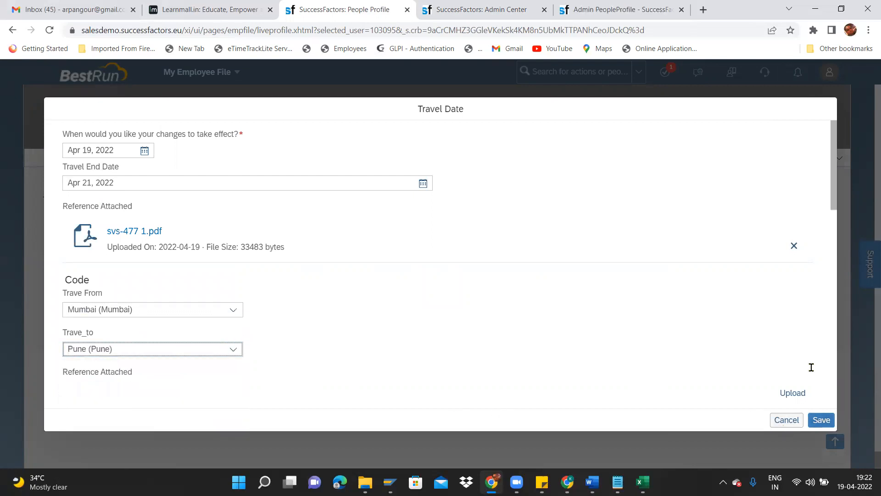
# Scroll to the Travel Place externalCode field, then return to the Admin Center tab
pyautogui.scroll(-6, 830, 185)
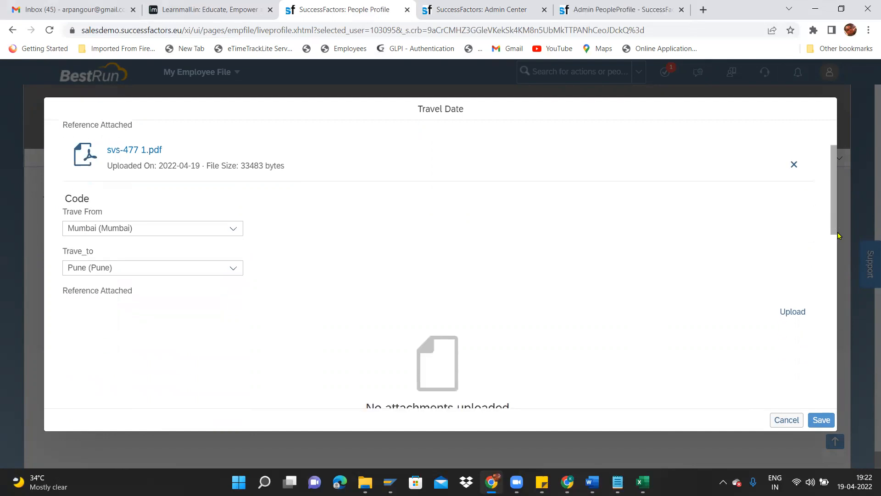
pyautogui.moveTo(838, 272); pyautogui.dragTo(845, 425)
pyautogui.moveTo(847, 390); pyautogui.dragTo(868, 317)
pyautogui.click(530, 308)
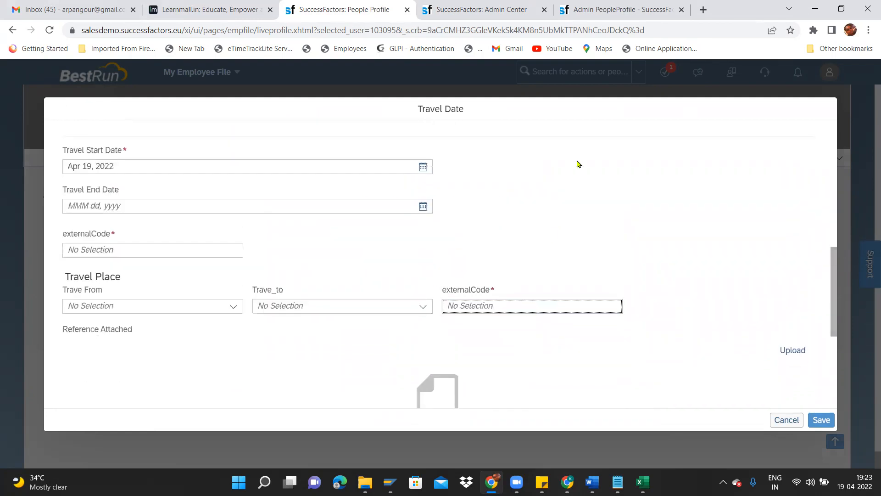
pyautogui.click(493, 14)
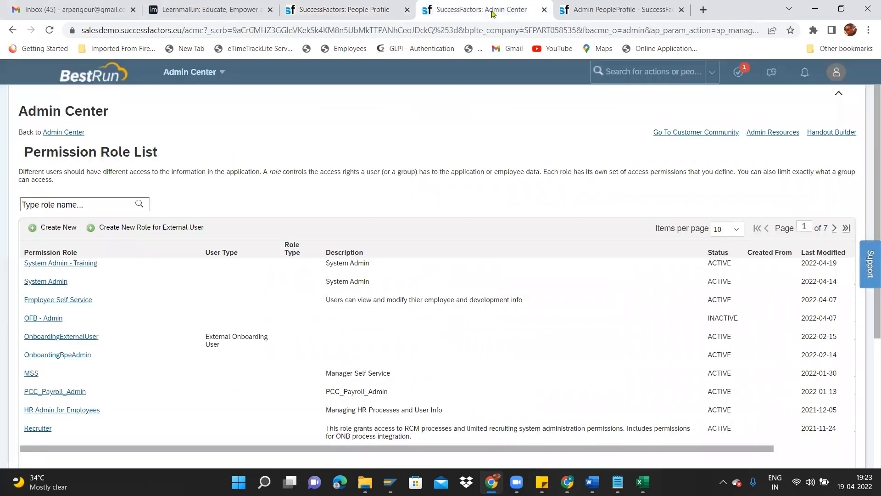
# Search 'U' in Admin Center and open Manage Configuration UI
pyautogui.click(370, 8)
pyautogui.click(459, 32)
pyautogui.click(473, 14)
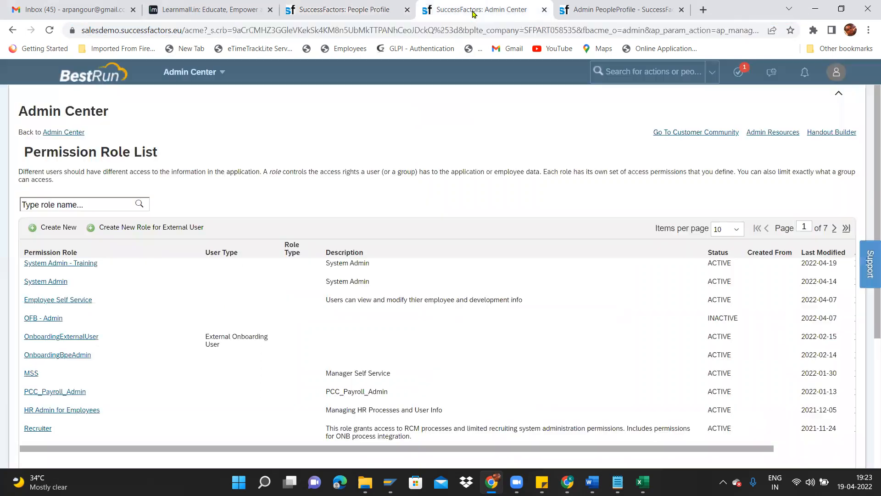
pyautogui.click(461, 31)
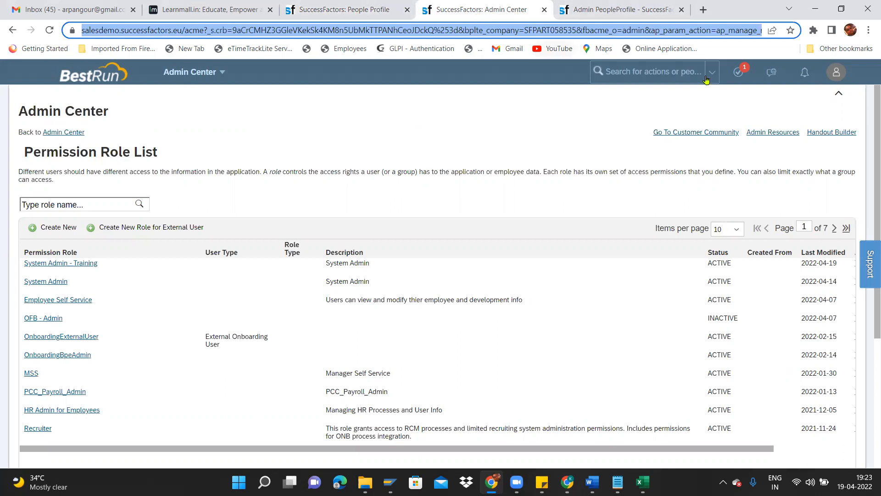
pyautogui.click(670, 75)
pyautogui.write('UI')
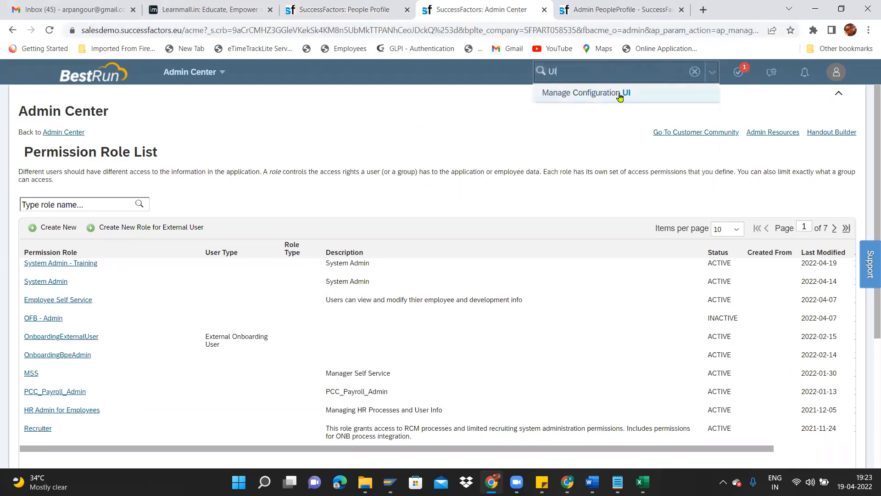
pyautogui.click(620, 97)
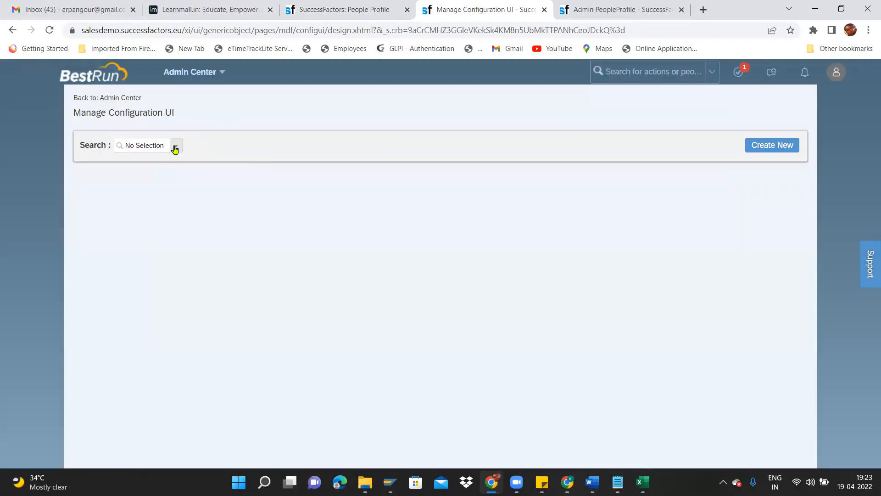
# Load the Arpan_TravelRequest configuration and delete it
pyautogui.click(175, 146)
pyautogui.write('travel')
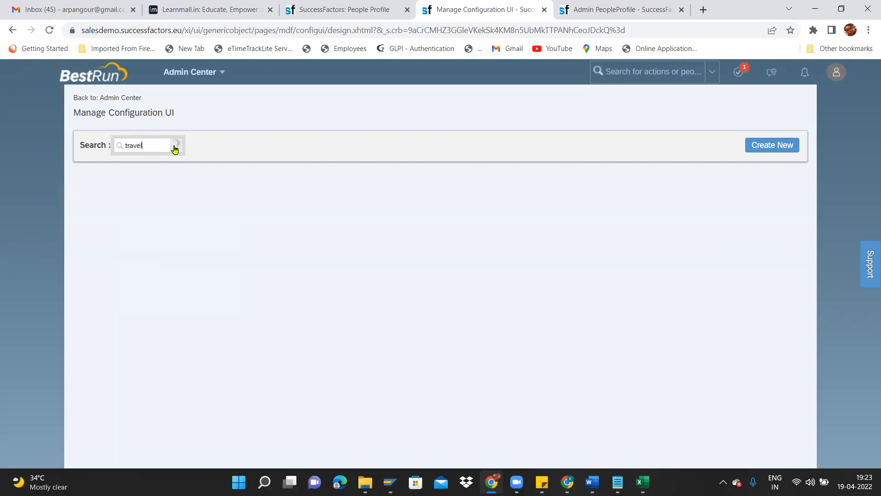
pyautogui.click(165, 162)
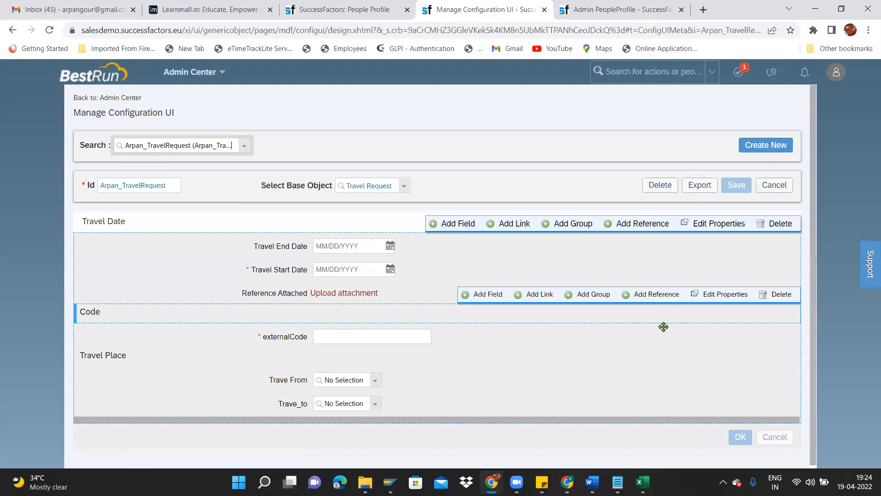
pyautogui.click(661, 184)
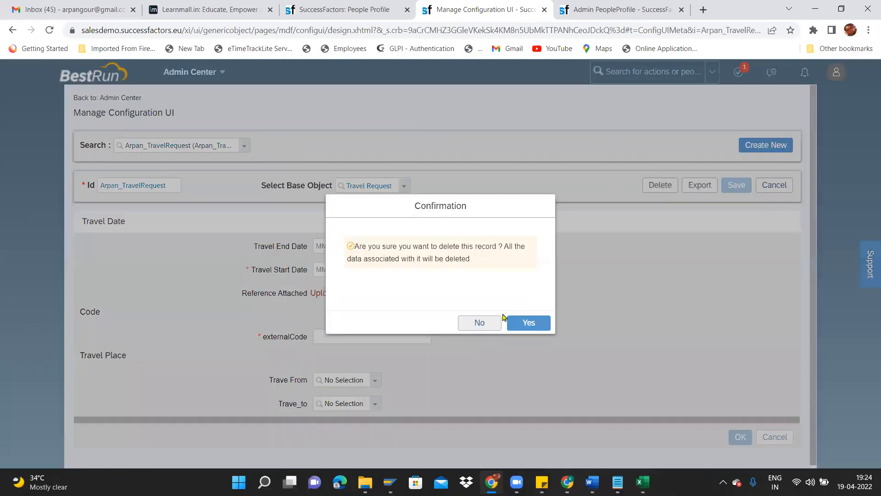
pyautogui.click(528, 322)
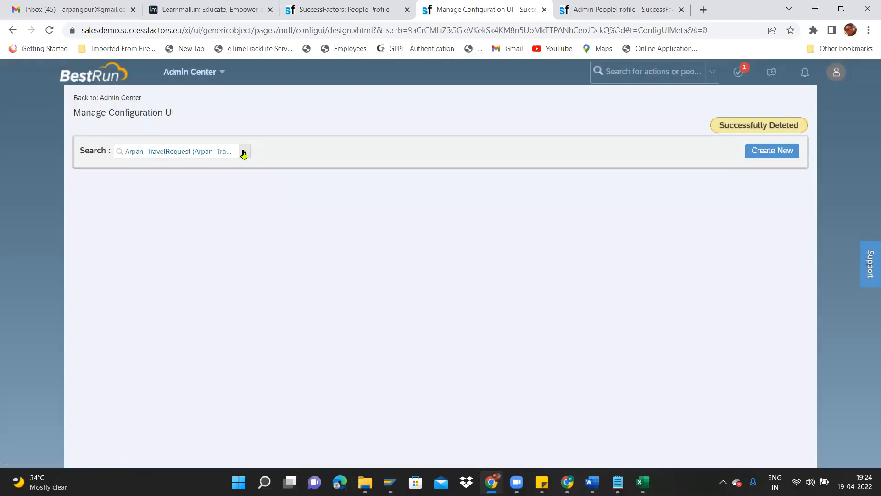
# Start a new blank configuration UI
pyautogui.click(244, 153)
pyautogui.click(375, 148)
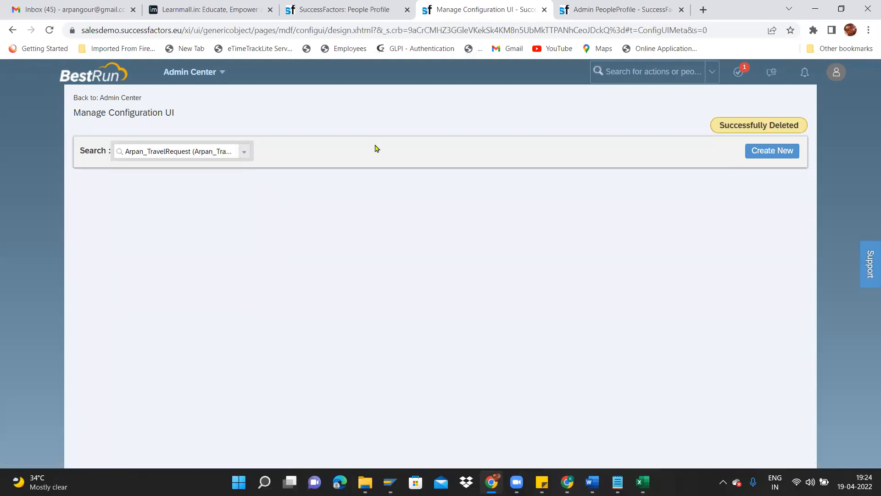
pyautogui.click(766, 150)
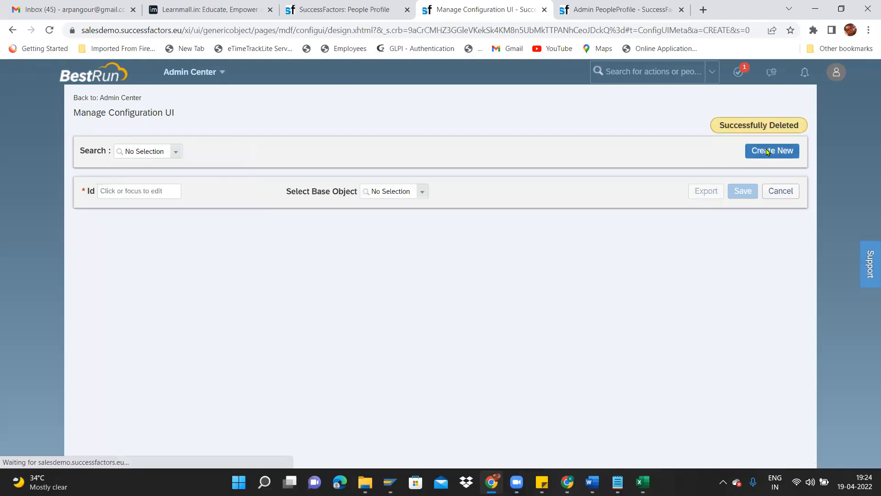
# Enter the Id Arpan_Travel and choose Travel Request as the base object
pyautogui.click(149, 190)
pyautogui.write('Arpan_Travel')
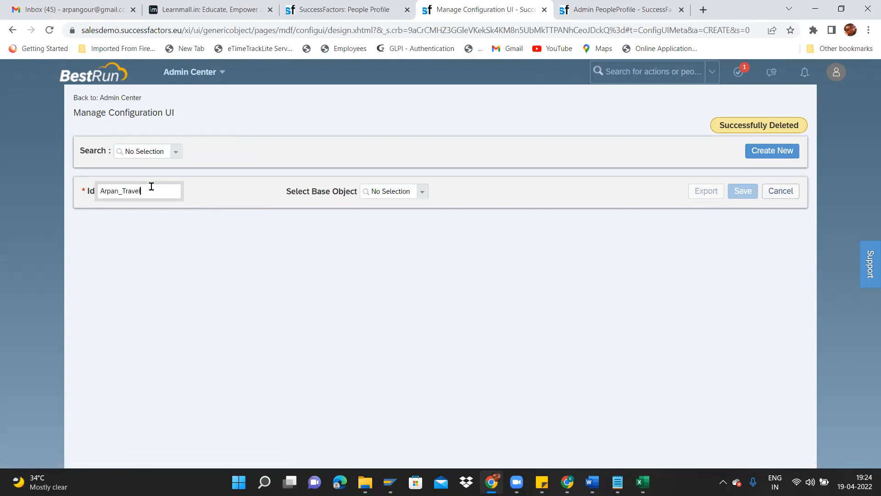
pyautogui.click(422, 191)
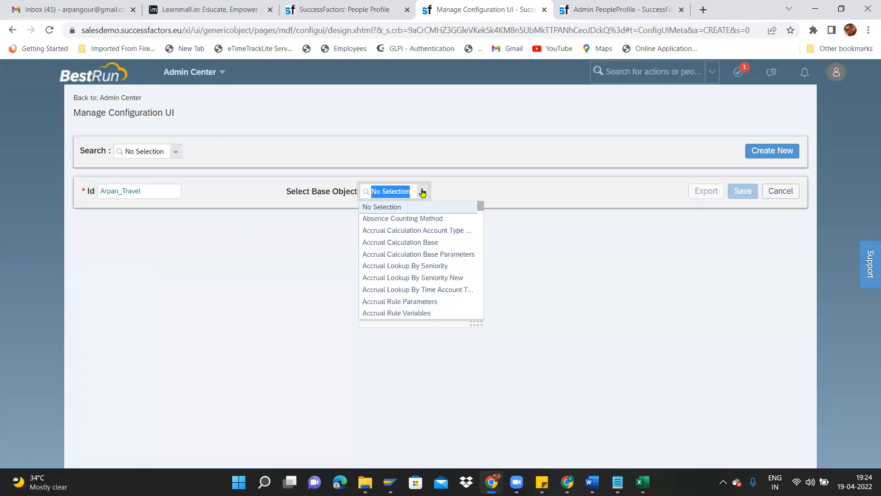
pyautogui.write('trave')
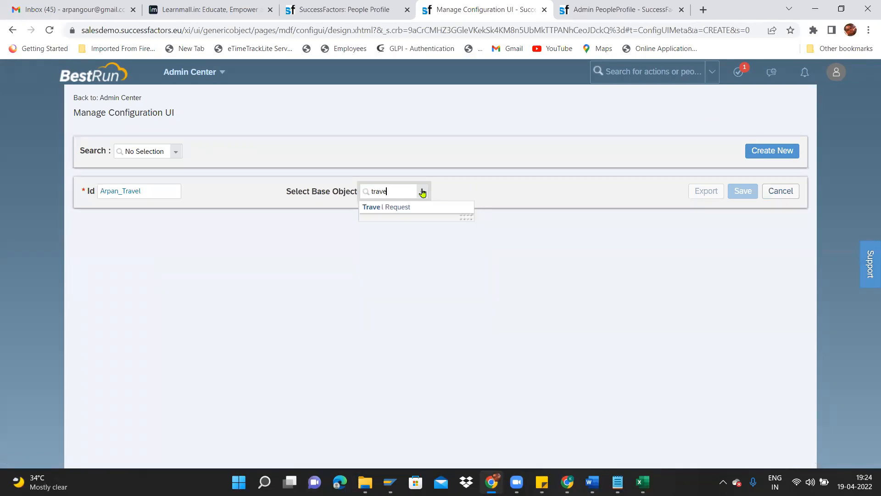
pyautogui.click(413, 207)
# Change the section layout from Form to Flow and save the configuration
pyautogui.moveTo(406, 280)
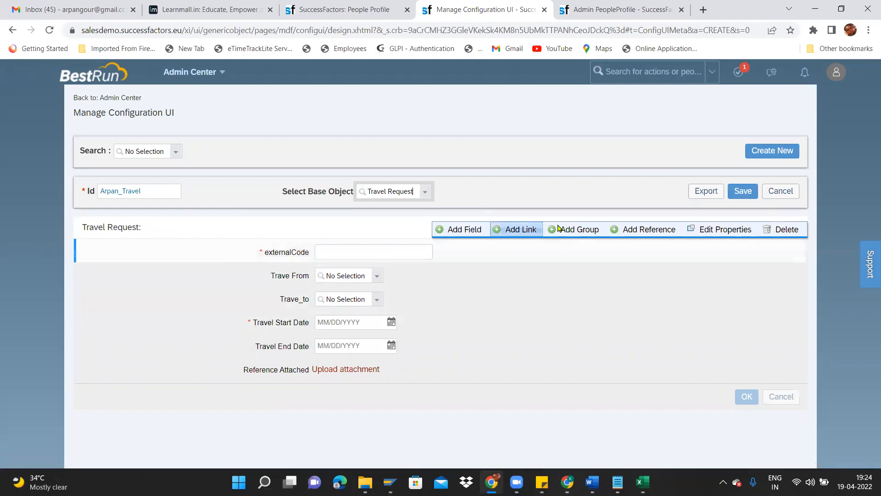
pyautogui.click(714, 225)
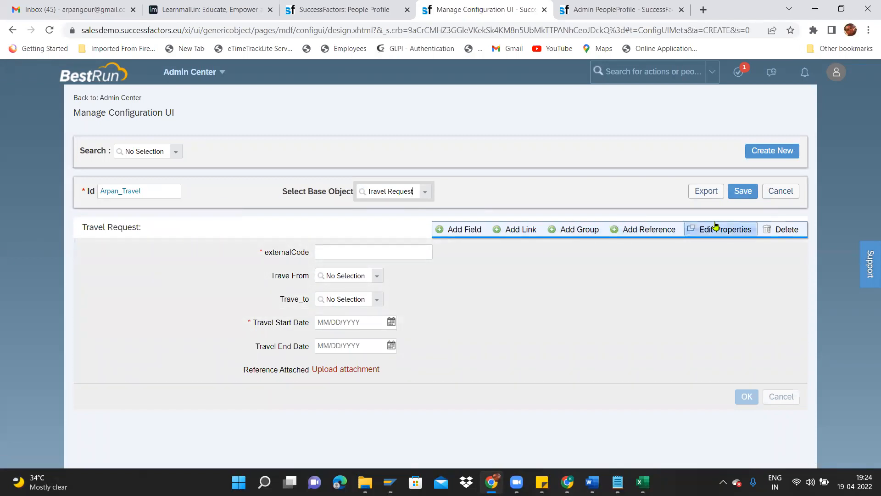
pyautogui.click(367, 162)
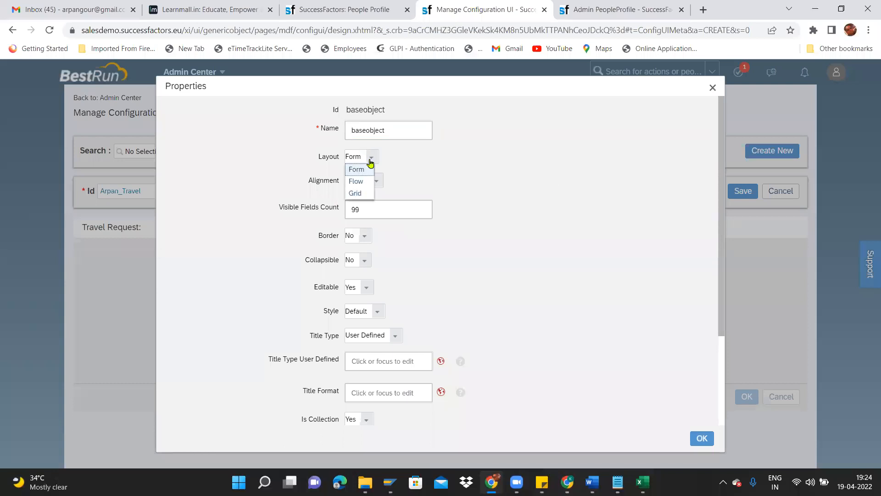
pyautogui.click(359, 179)
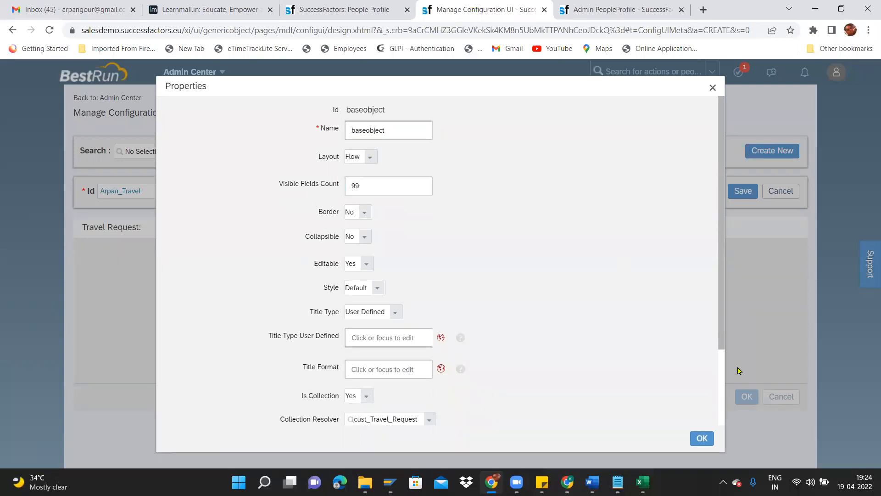
pyautogui.click(701, 438)
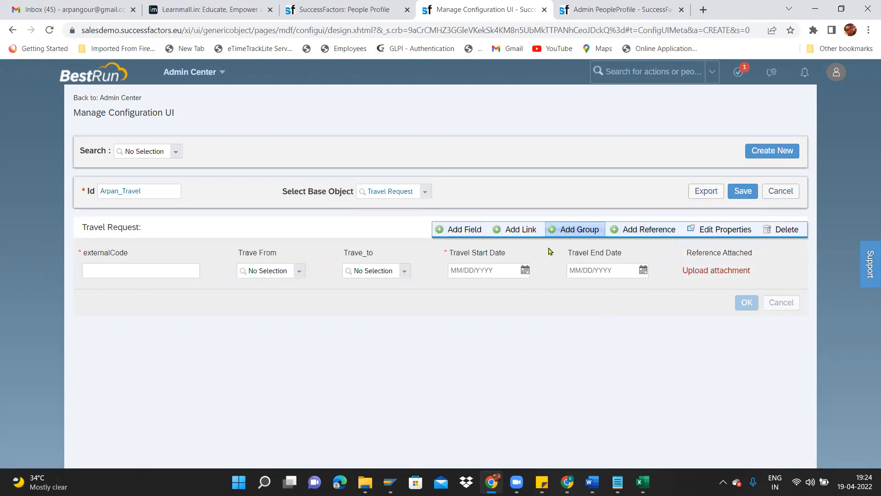
pyautogui.click(739, 192)
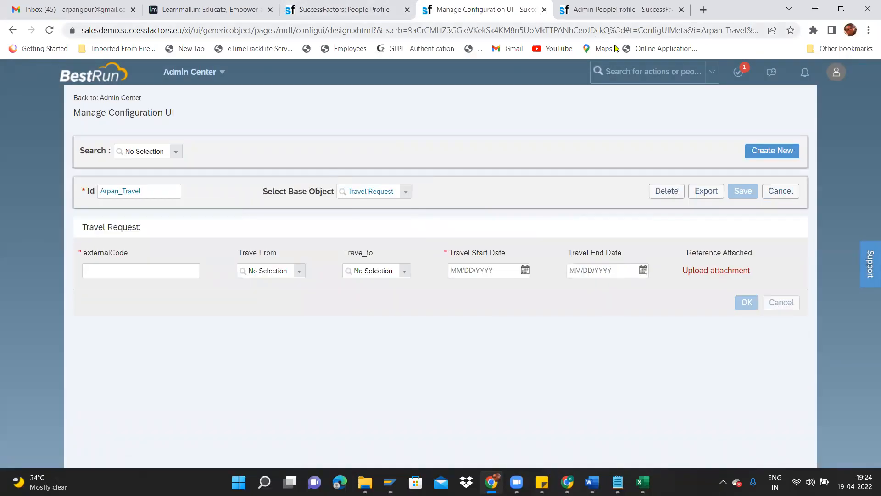
# Open Configure People Profile via 'people profil' and edit the Travel Request block
pyautogui.click(632, 73)
pyautogui.write('pe')
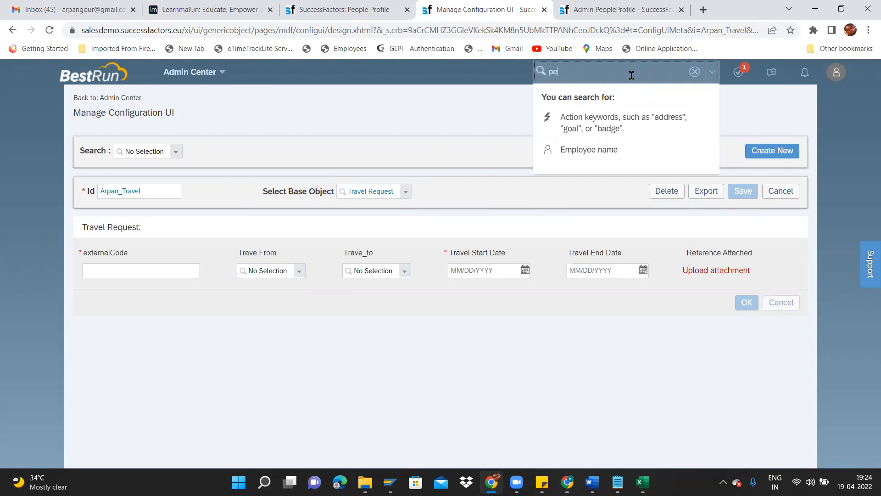
pyautogui.write('ople pr')
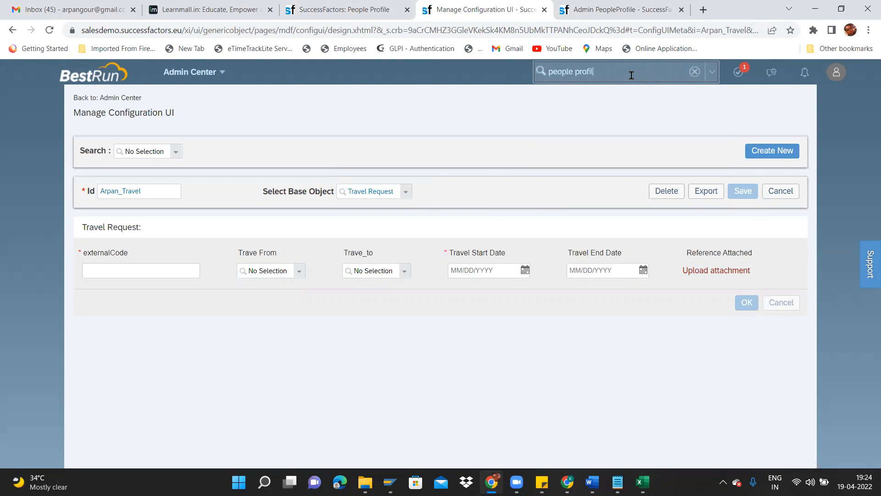
pyautogui.write('ofil')
pyautogui.click(616, 91)
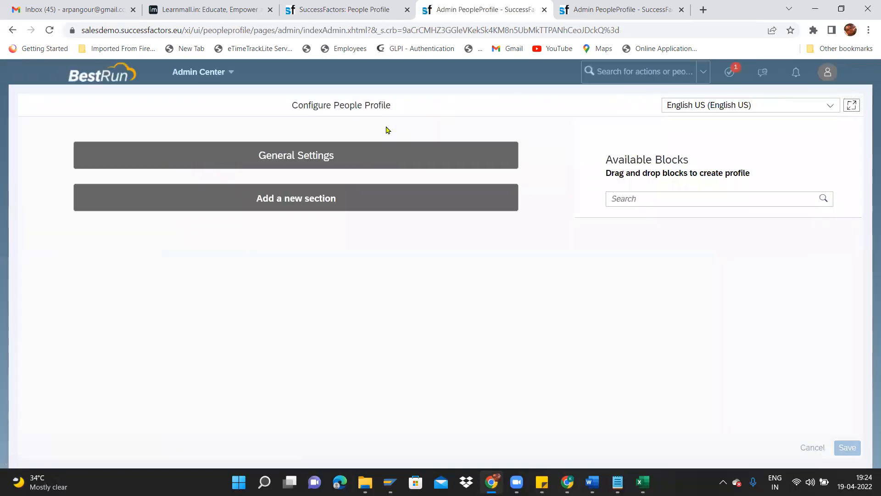
pyautogui.moveTo(571, 126); pyautogui.dragTo(571, 443)
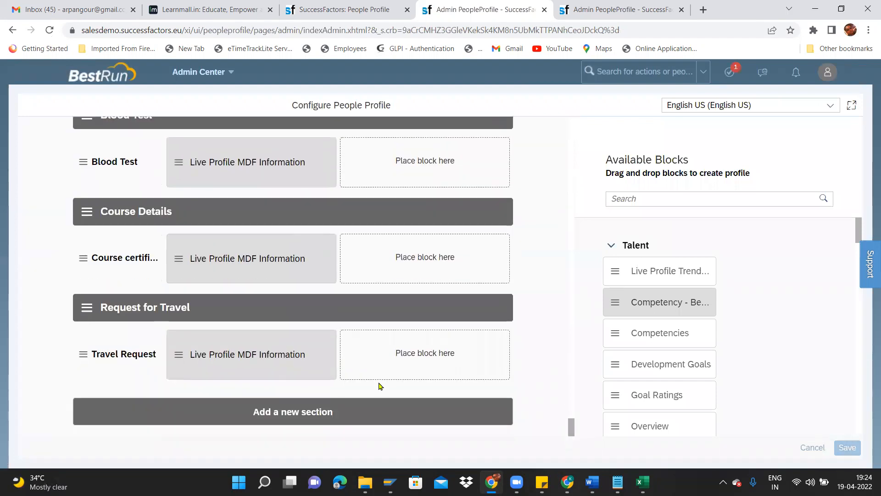
pyautogui.click(274, 354)
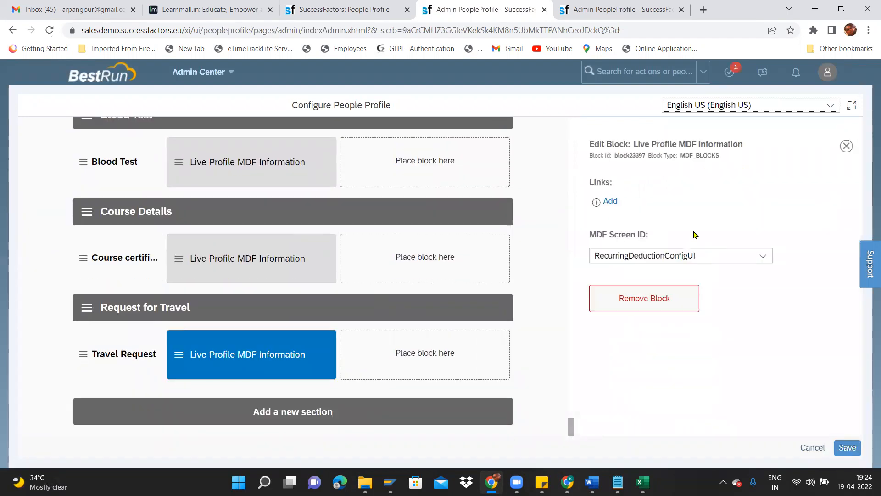
# Set the block's MDF Screen ID to Arpan_Travel, save, and return to the employee tab
pyautogui.click(762, 257)
pyautogui.press('a')
pyautogui.press('r')
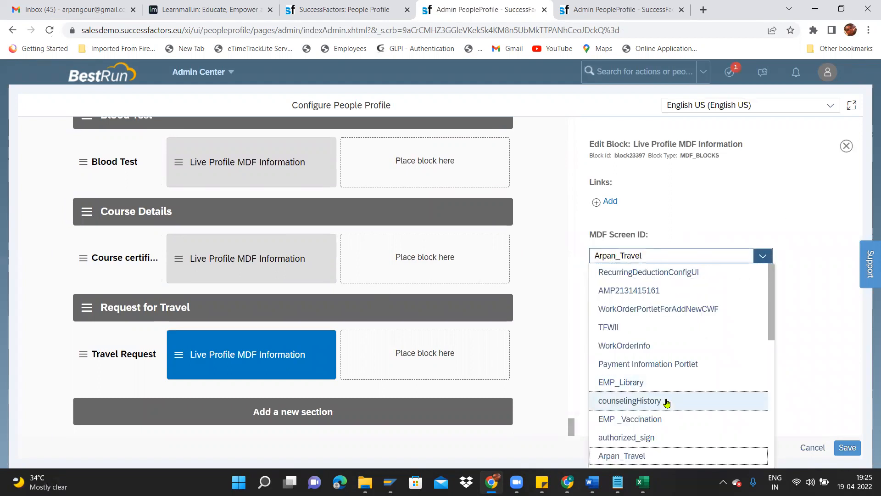
pyautogui.click(635, 455)
pyautogui.click(836, 451)
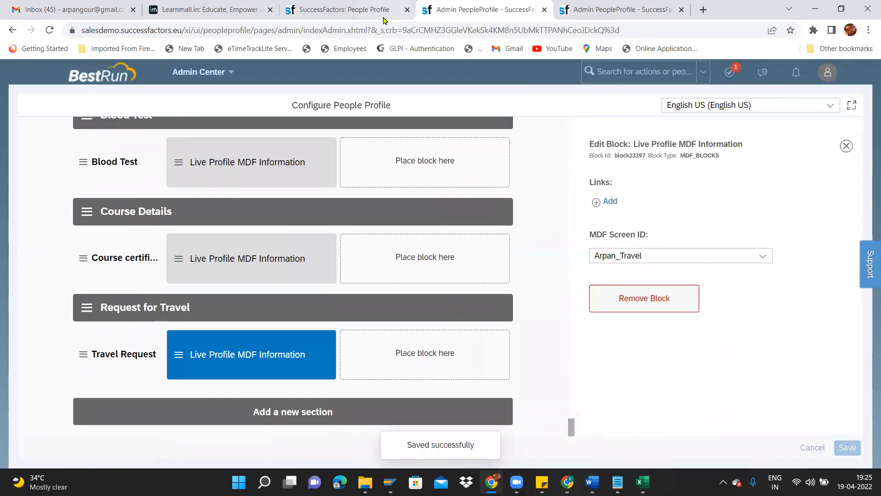
pyautogui.click(351, 6)
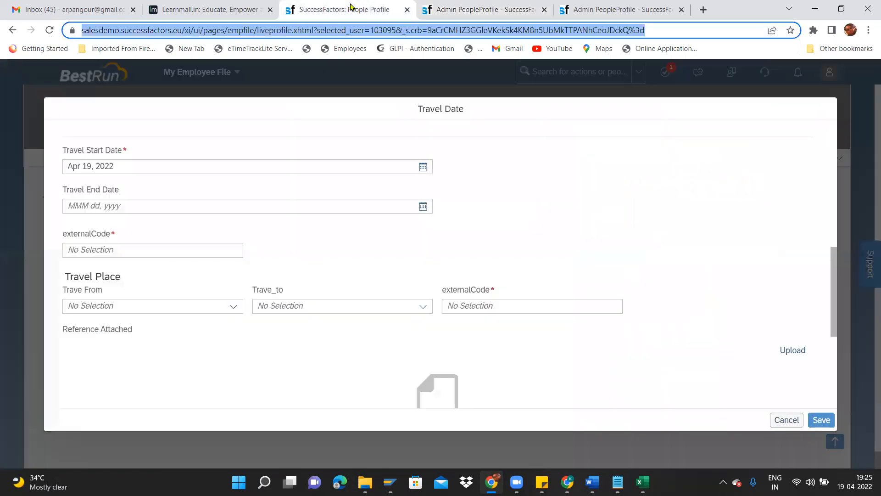
# Discard the unsaved travel entry, reload the profile, and reopen the Travel Request form
pyautogui.click(795, 419)
pyautogui.click(497, 287)
pyautogui.click(333, 32)
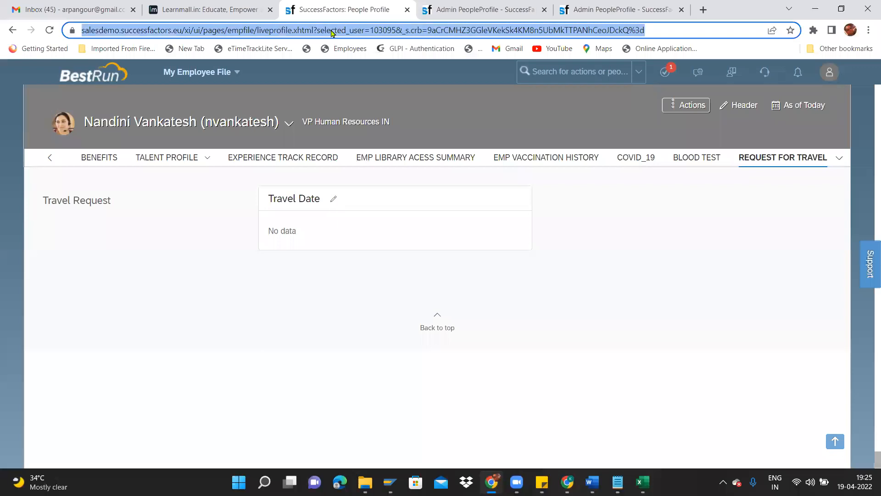
pyautogui.press('Return')
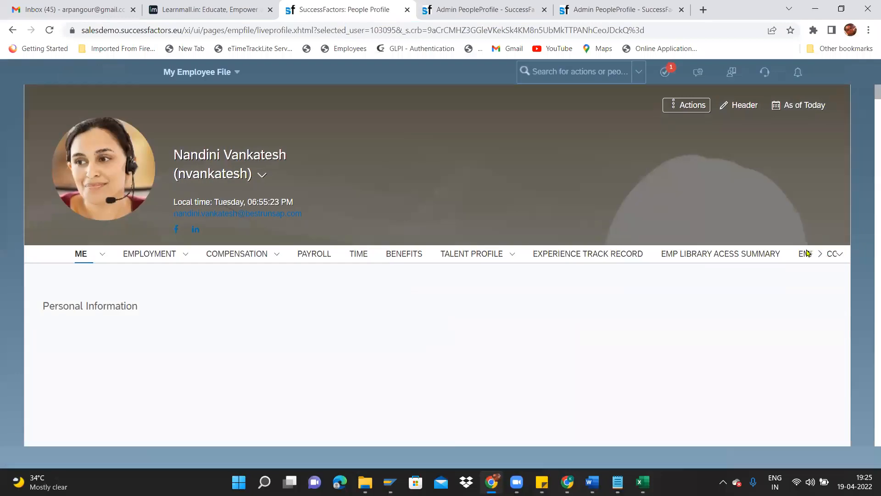
pyautogui.click(819, 275)
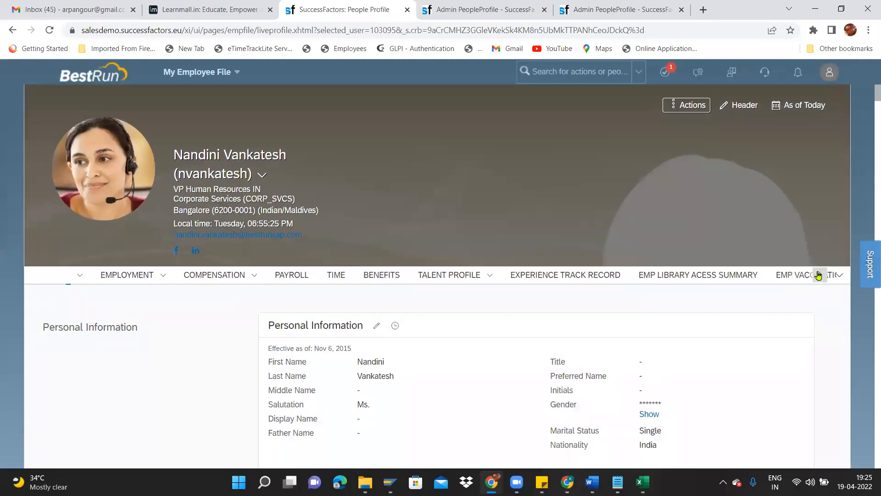
pyautogui.click(784, 275)
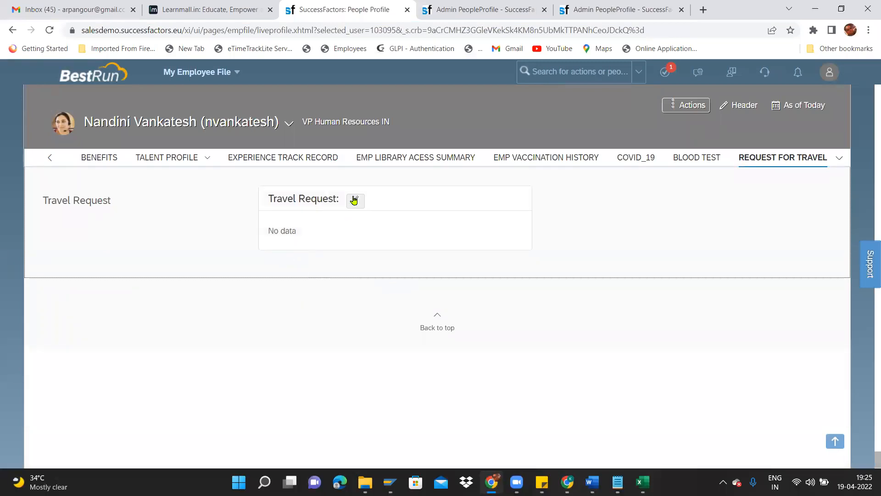
pyautogui.click(354, 199)
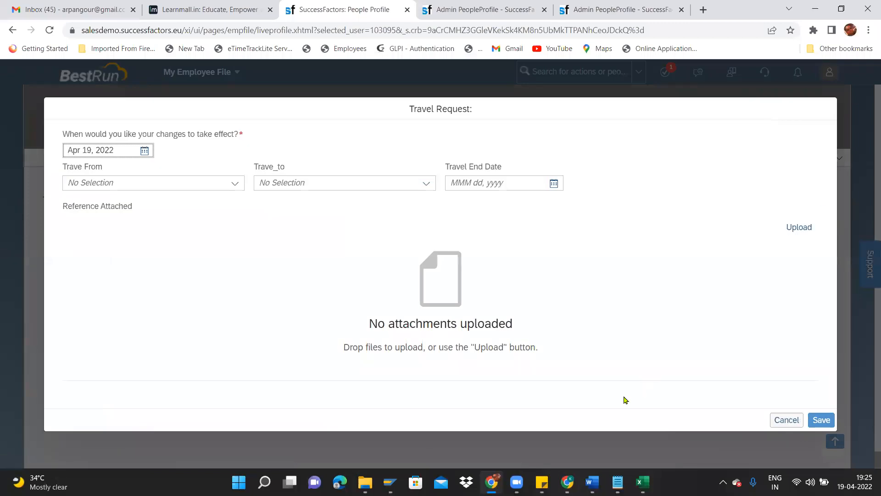
# Point out the empty attachments area and the Trave_to label, then go to Configure People Profile
pyautogui.tripleClick(524, 299)
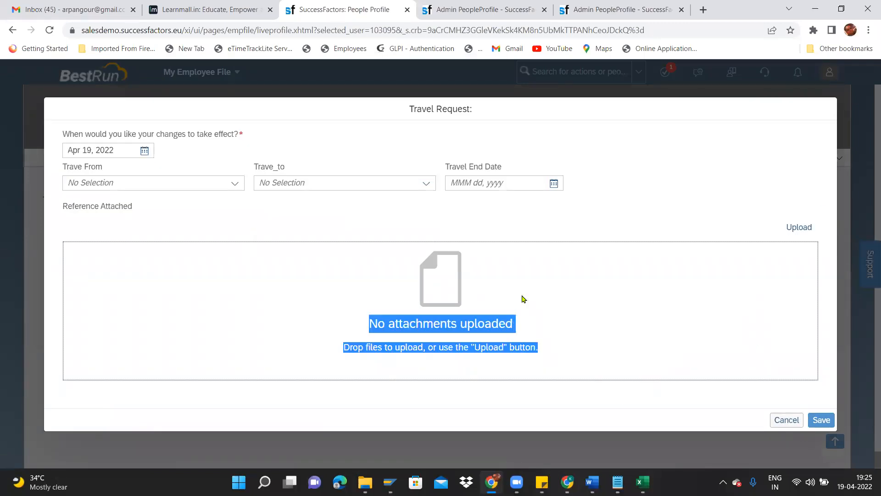
pyautogui.click(642, 196)
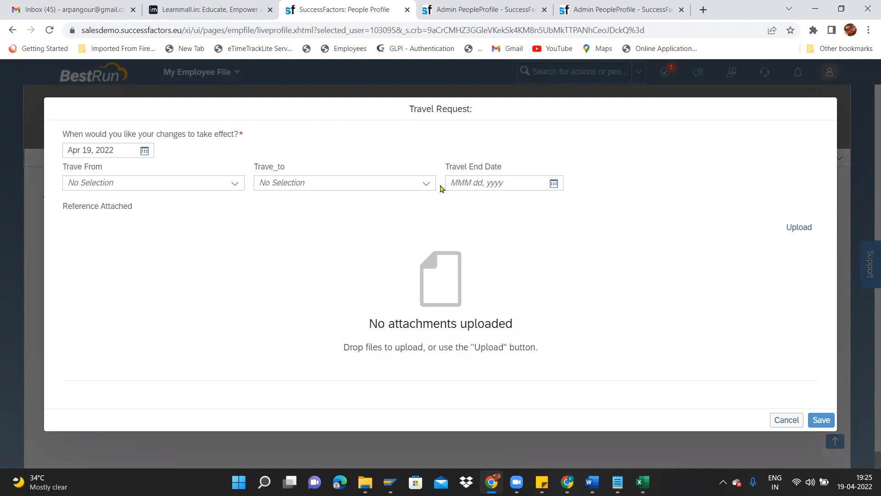
pyautogui.moveTo(249, 171); pyautogui.dragTo(288, 167)
pyautogui.click(259, 169)
pyautogui.moveTo(250, 168); pyautogui.dragTo(288, 166)
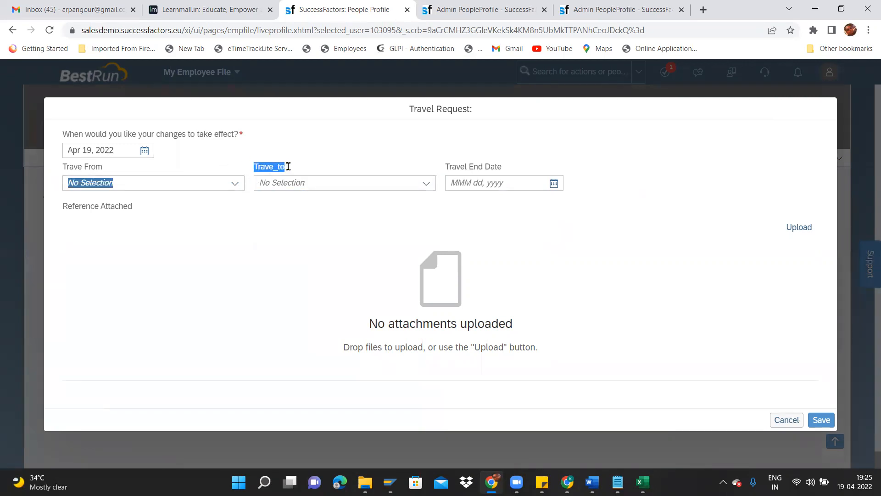
pyautogui.click(480, 6)
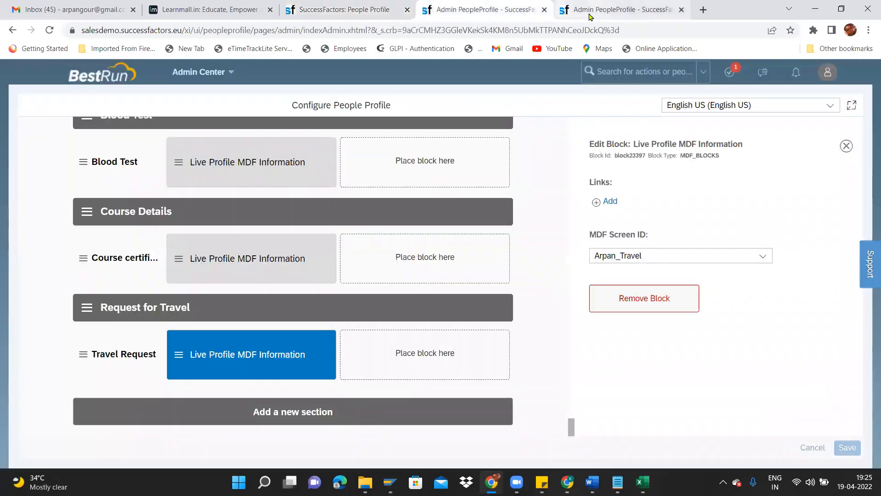
# Open Configure Object Definitions through the admin action search 'figure object'
pyautogui.click(670, 73)
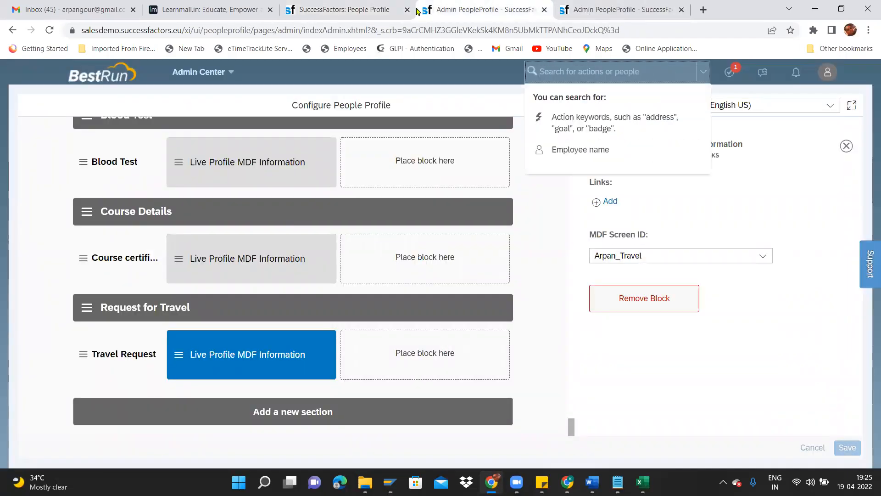
pyautogui.click(351, 9)
pyautogui.click(503, 6)
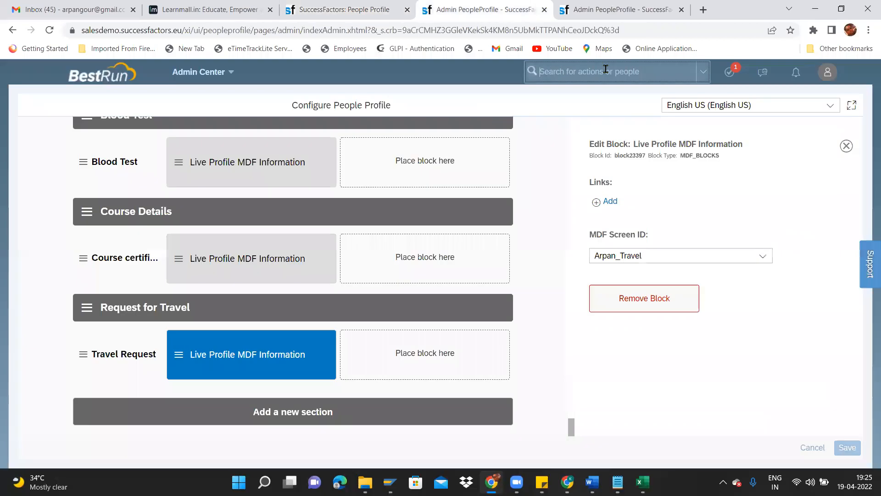
pyautogui.click(605, 68)
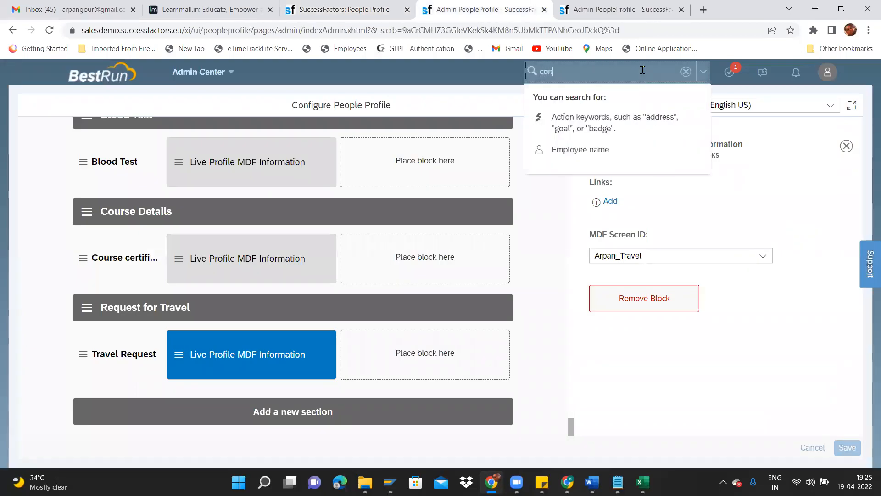
pyautogui.write('figure object')
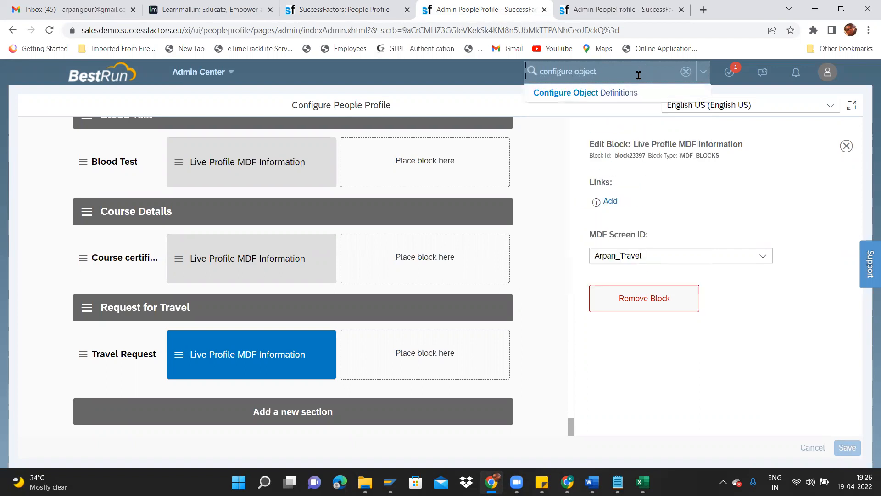
pyautogui.click(632, 93)
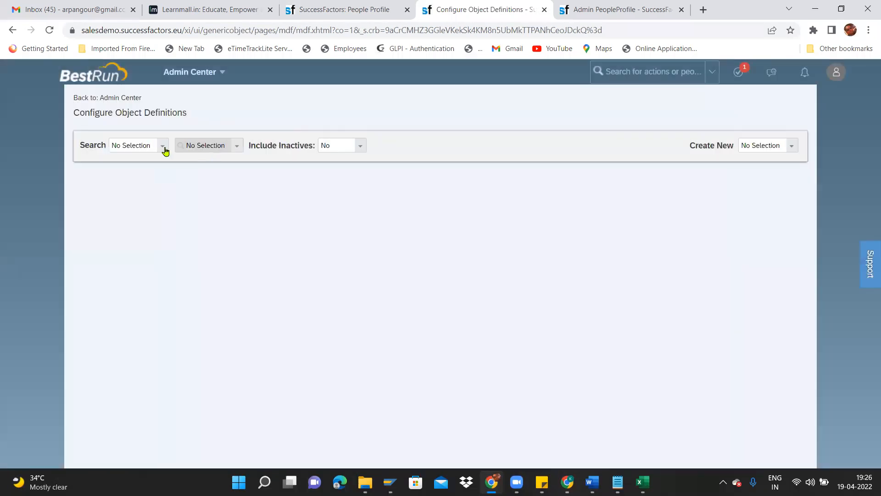
# Load the Travel Request object definition by searching object definitions for 'trave'
pyautogui.click(164, 146)
pyautogui.click(156, 182)
pyautogui.click(253, 152)
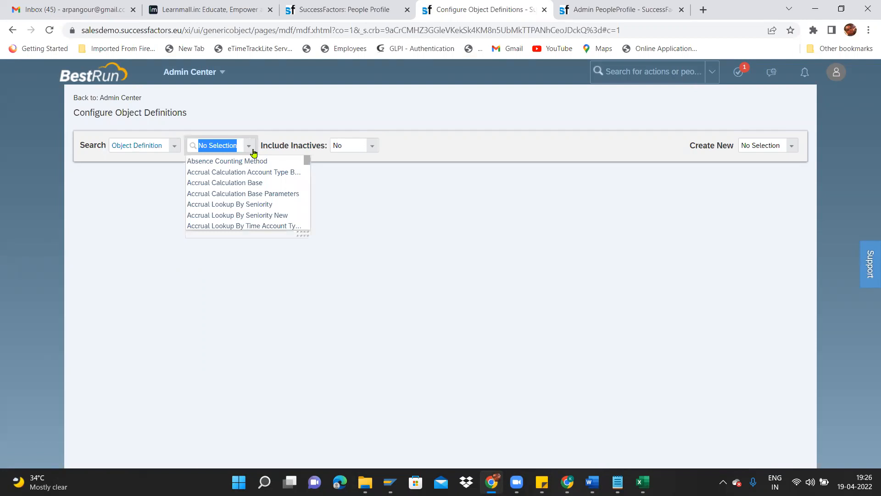
pyautogui.write('tr')
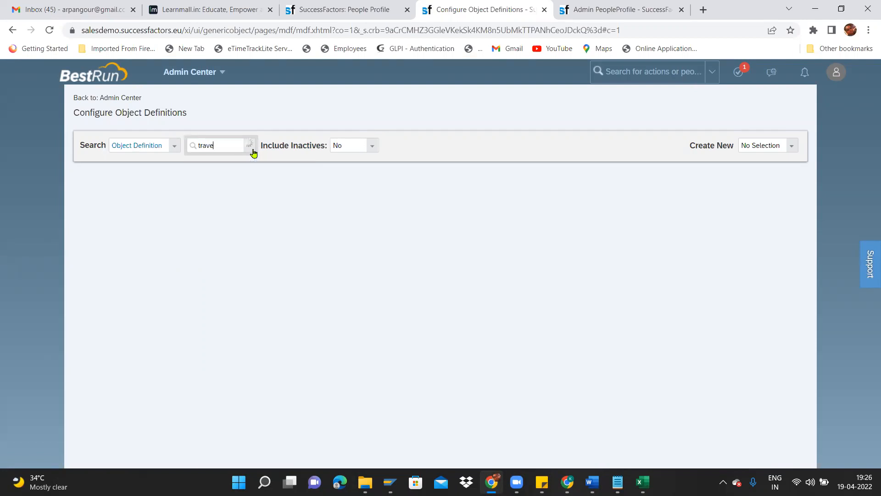
pyautogui.write('ave')
pyautogui.click(248, 164)
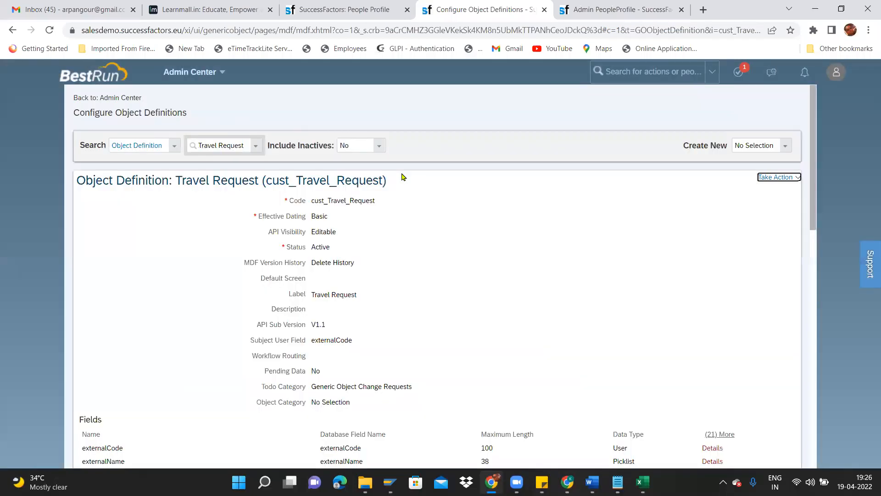
pyautogui.scroll(-2, 815, 228)
pyautogui.scroll(-4, 815, 228)
pyautogui.scroll(6, 770, 175)
# Put the Travel Request definition into Make Correction mode
pyautogui.click(771, 179)
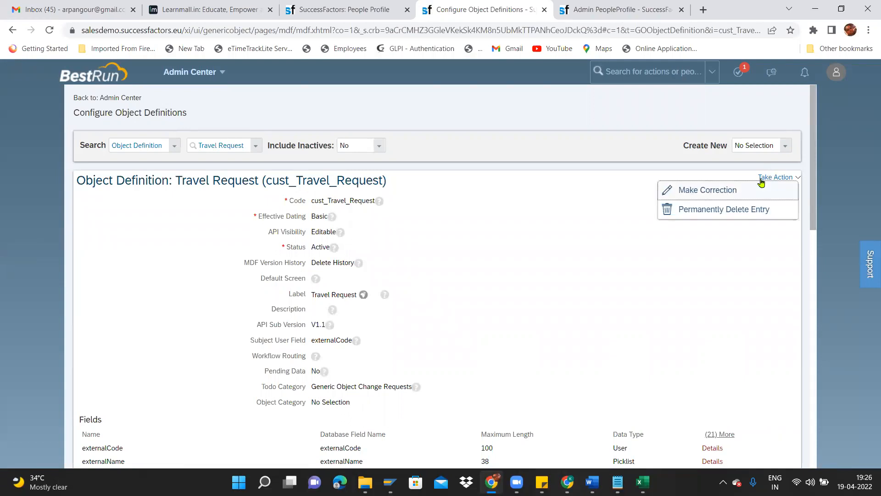
pyautogui.click(761, 188)
pyautogui.scroll(-10, 818, 167)
pyautogui.scroll(2, 826, 198)
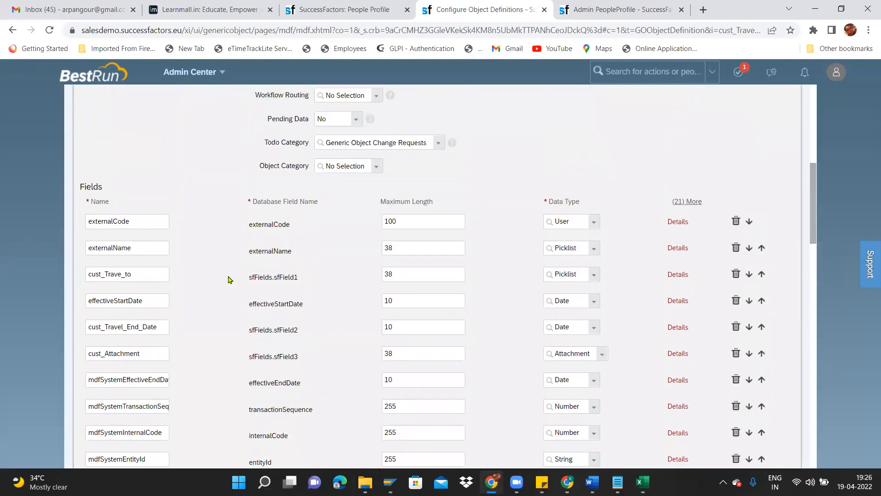
# Open the cust_Trave_to field details and change its Label to 'Travel To'
pyautogui.click(680, 276)
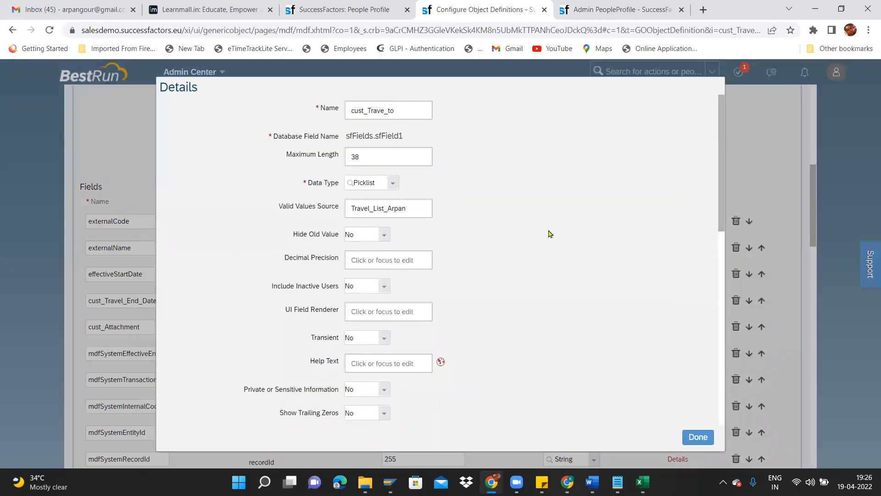
pyautogui.scroll(-5, 721, 234)
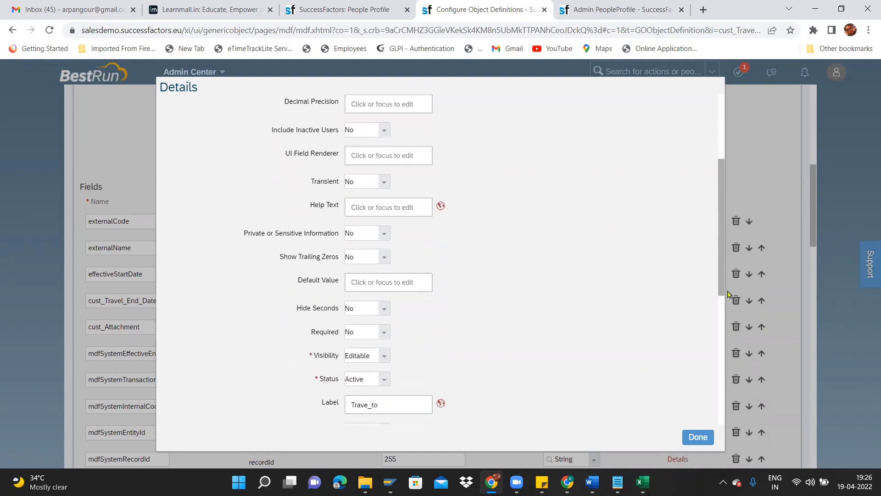
pyautogui.click(419, 346)
pyautogui.moveTo(419, 345); pyautogui.dragTo(335, 336)
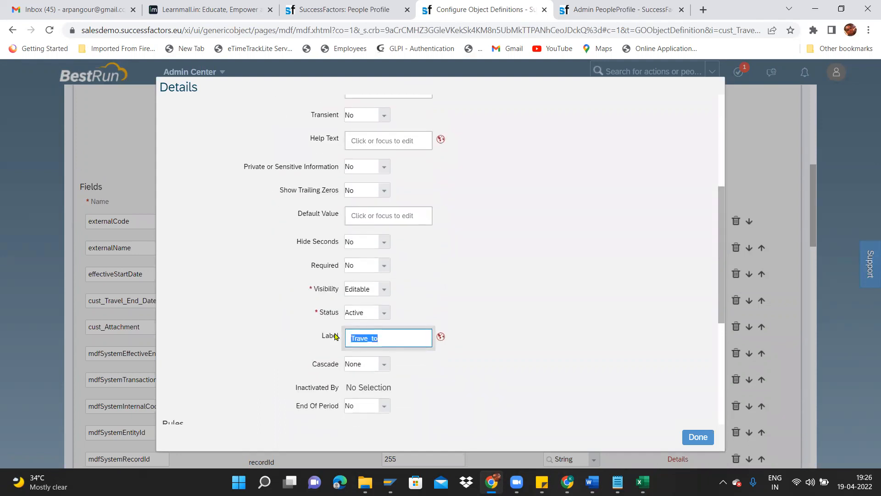
pyautogui.click(705, 436)
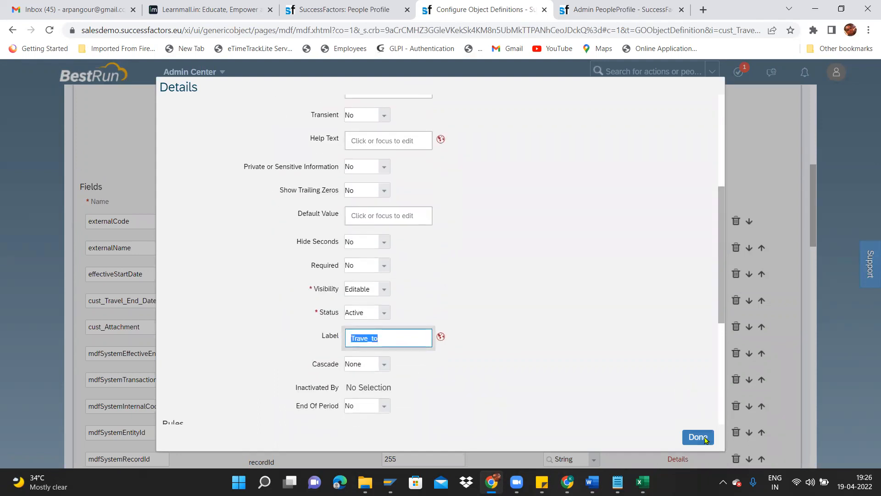
pyautogui.write('Tr')
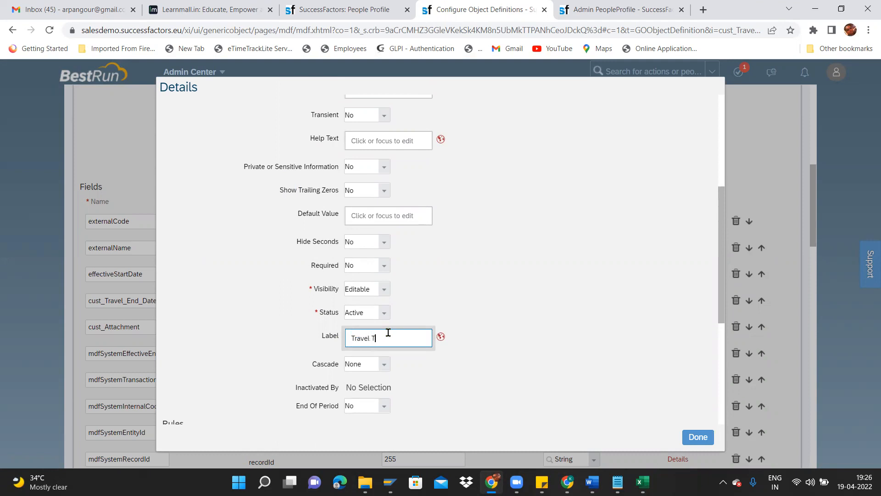
pyautogui.hotkey('ctrl', 'a')
pyautogui.hotkey('ctrl', 'c')
# Set the default and English (United Kingdom) label translations to 'Travel To' and confirm
pyautogui.click(440, 337)
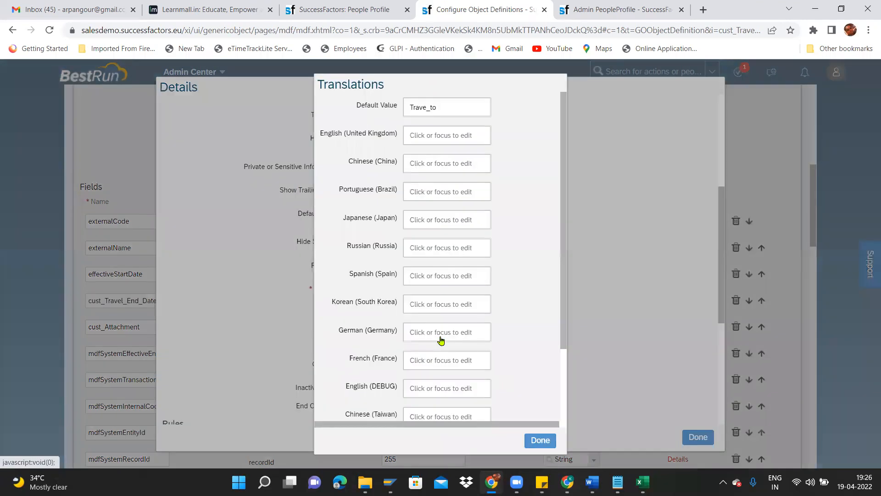
pyautogui.moveTo(449, 125); pyautogui.dragTo(351, 97)
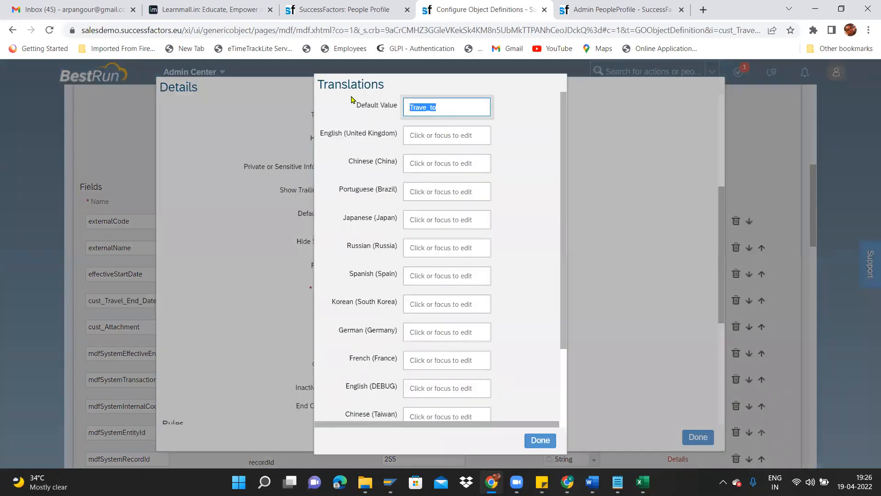
pyautogui.hotkey('ctrl', 'v')
pyautogui.press('Tab')
pyautogui.hotkey('ctrl', 'v')
pyautogui.click(540, 440)
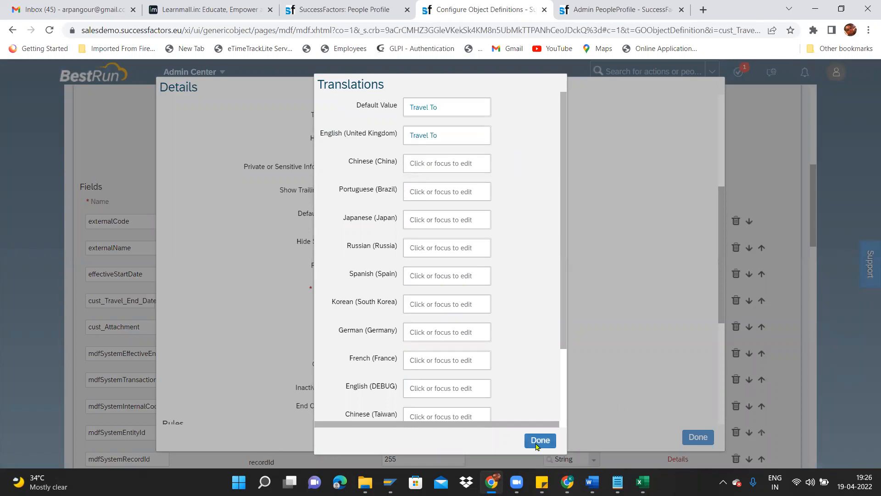
pyautogui.click(694, 438)
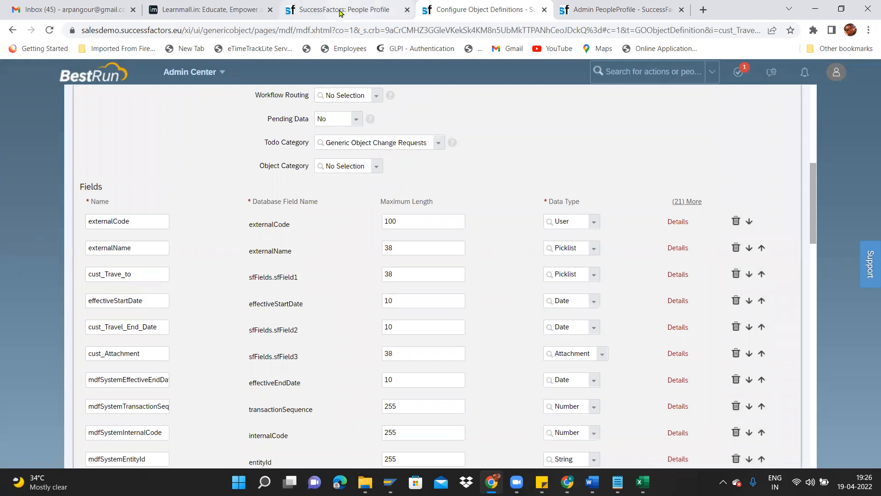
# Go to Manage Configuration UI, leaving the object definition without saving
pyautogui.click(628, 70)
pyautogui.write('UI')
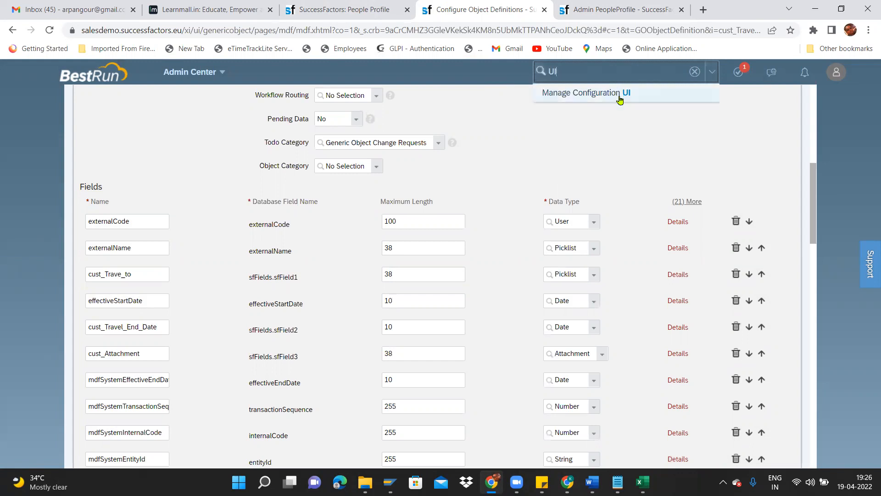
pyautogui.click(619, 95)
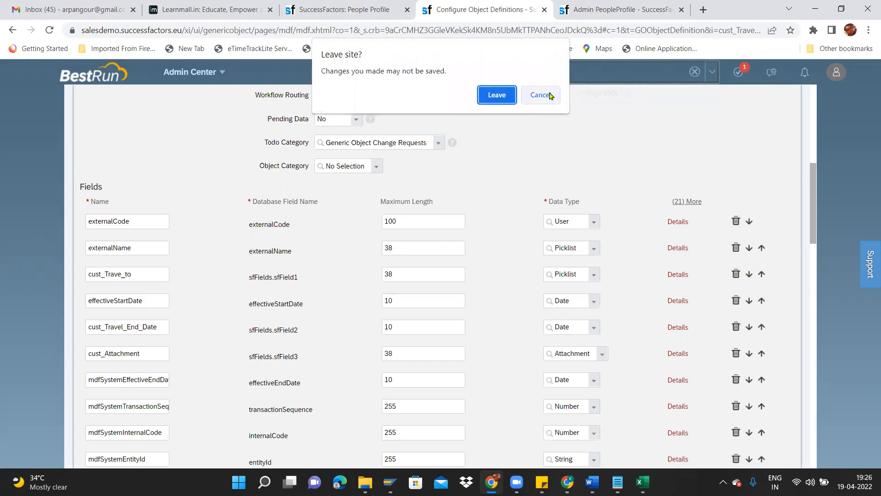
pyautogui.click(479, 94)
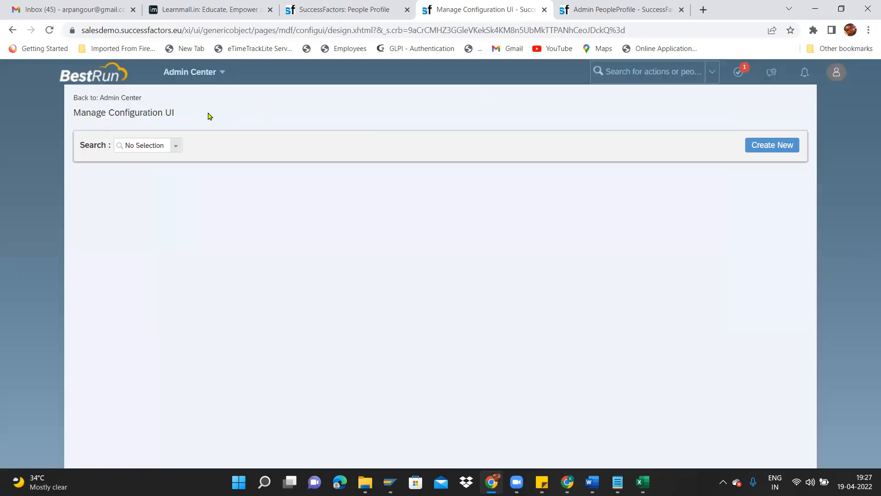
# Load the Arpan_Travel configuration UI from the search suggestions
pyautogui.click(177, 146)
pyautogui.write('arpa')
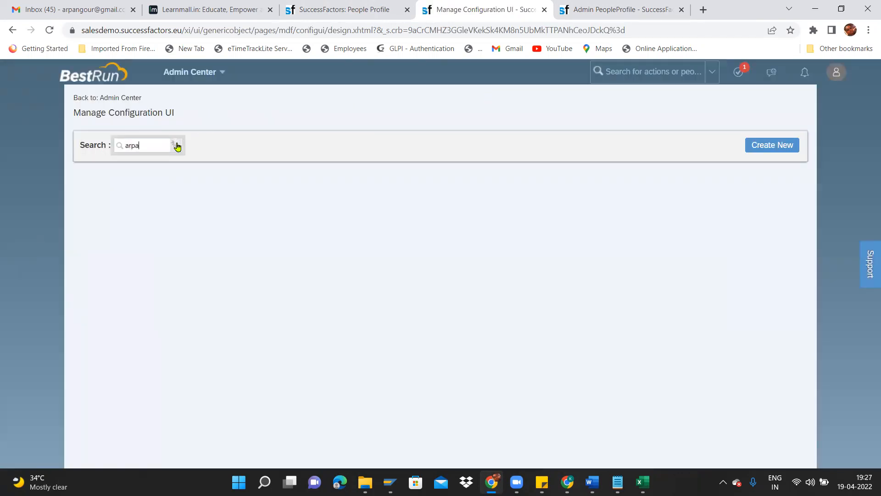
pyautogui.click(162, 158)
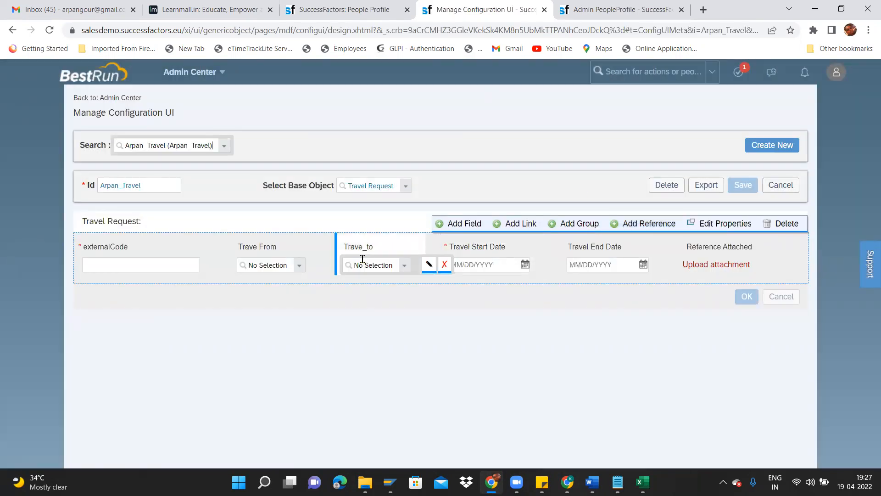
# Edit the Trave_to field's properties and set its Label Override to 'Travel To'
pyautogui.click(429, 266)
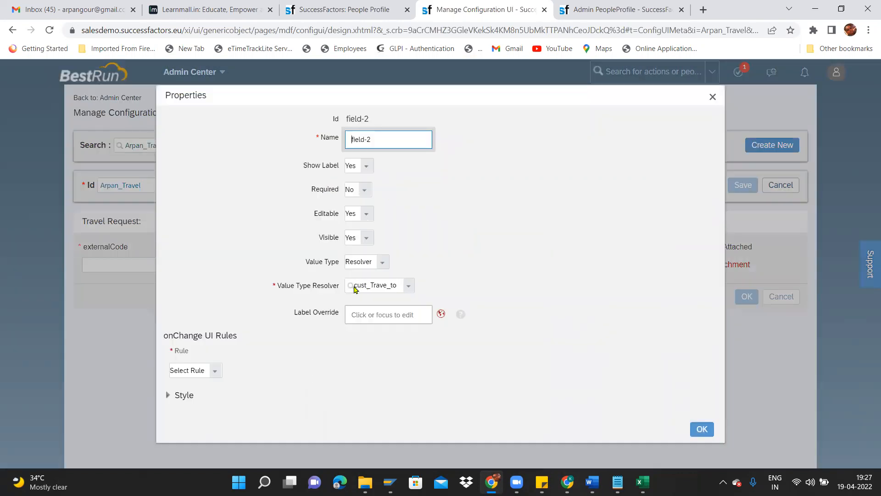
pyautogui.click(355, 286)
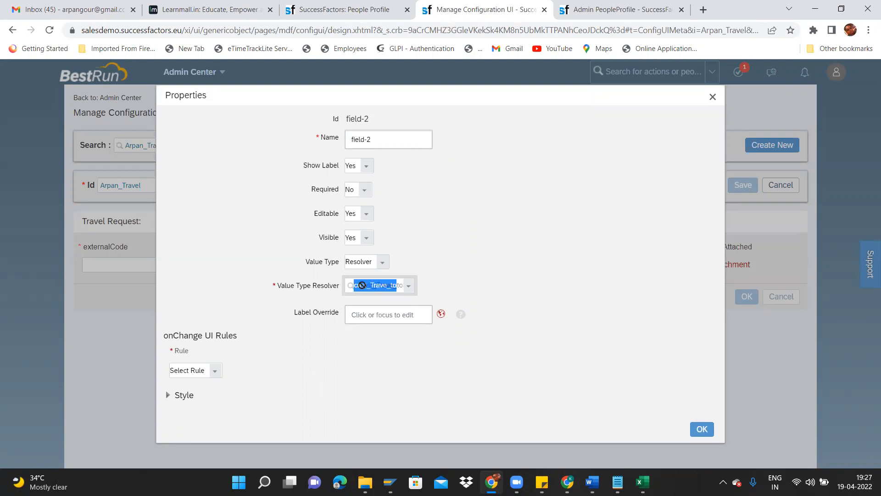
pyautogui.click(399, 310)
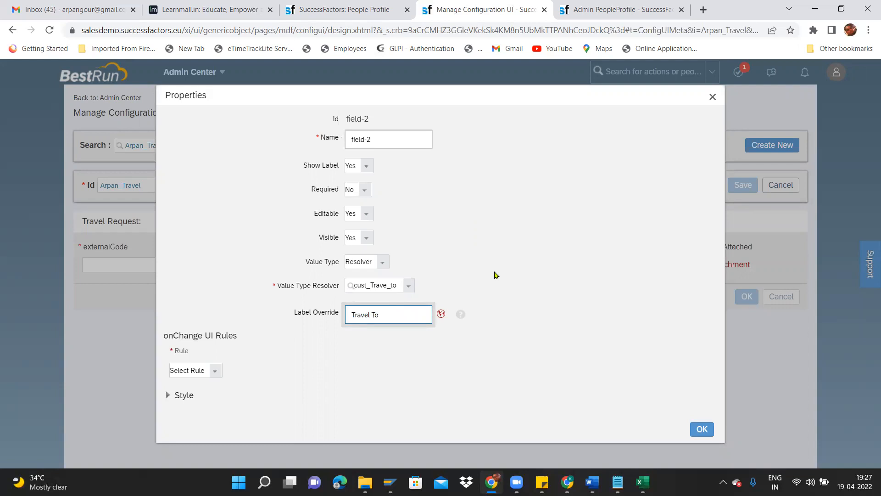
pyautogui.hotkey('ctrl', 'shift', 'Left')
pyautogui.hotkey('ctrl', 'c')
# Fill the default and English (UK) translations with 'Travel To', apply, and save the configuration UI
pyautogui.click(441, 313)
pyautogui.click(430, 108)
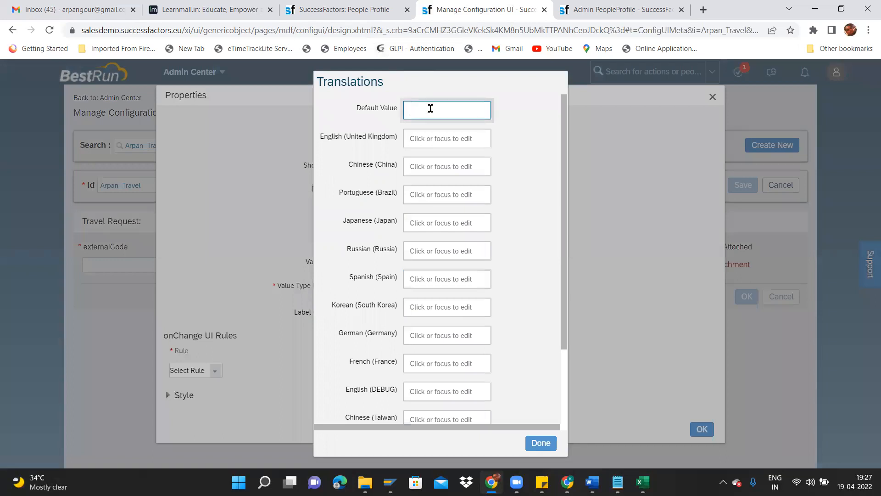
pyautogui.hotkey('ctrl', 'v')
pyautogui.press('Tab')
pyautogui.hotkey('ctrl', 'v')
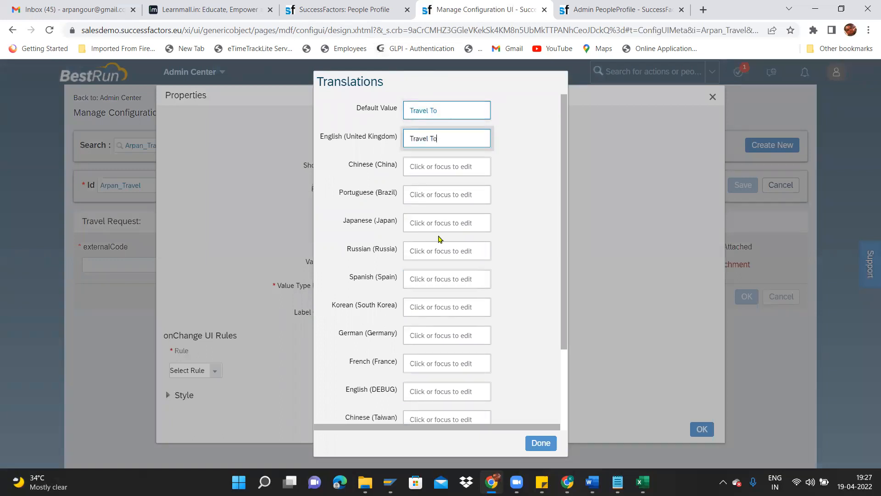
pyautogui.click(553, 443)
pyautogui.click(703, 429)
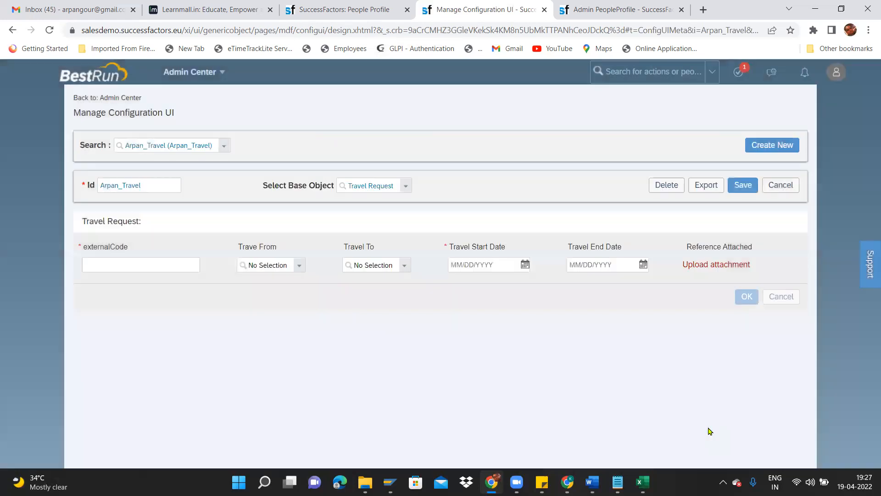
pyautogui.click(750, 185)
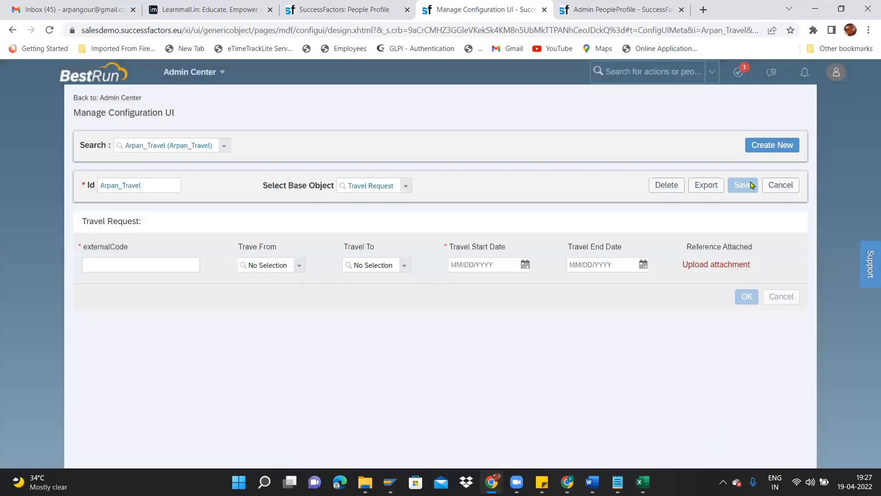
# Return to the employee profile, cancel the stale travel form, and reload the page
pyautogui.click(371, 4)
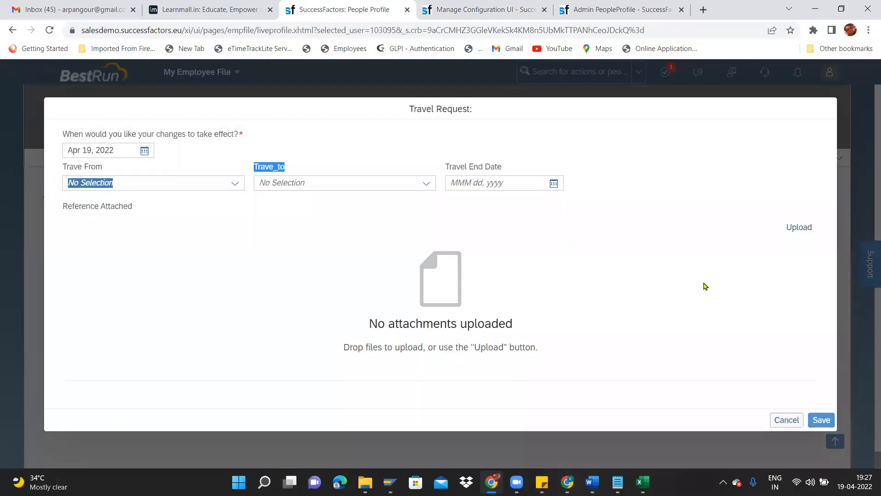
pyautogui.click(786, 420)
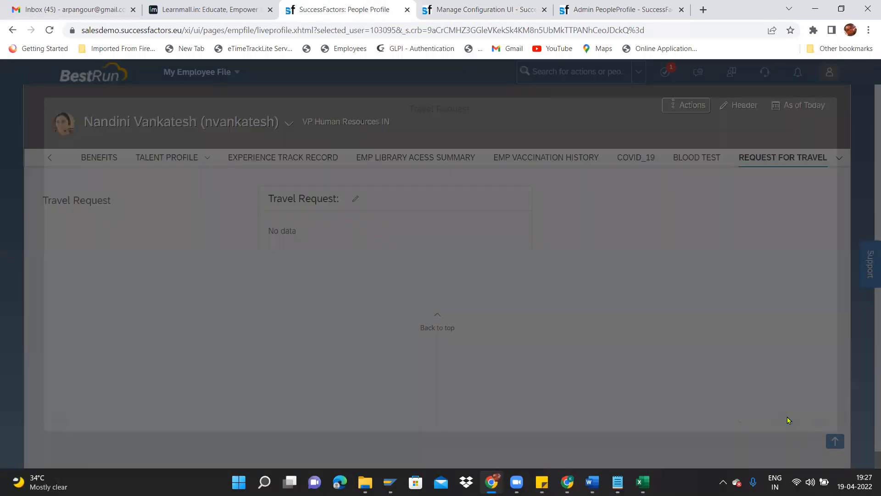
pyautogui.click(370, 32)
pyautogui.press('Return')
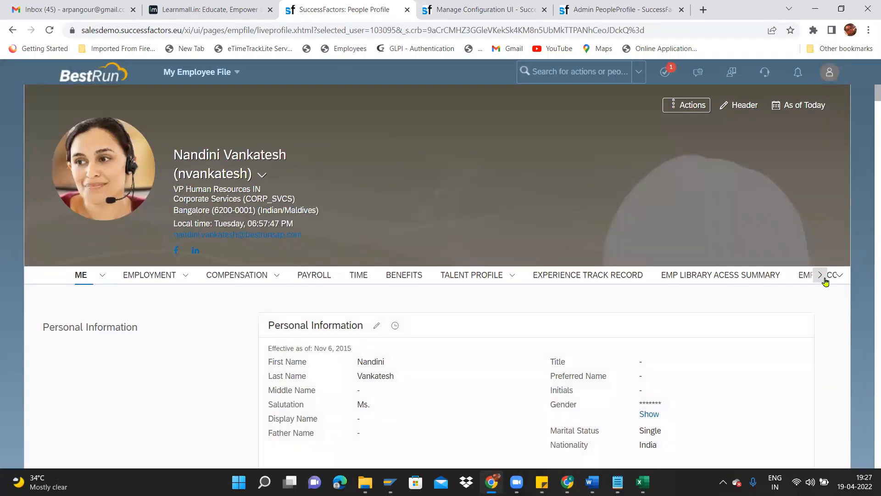
# Open the Request for Travel form for editing and check the new Travel To label
pyautogui.click(819, 275)
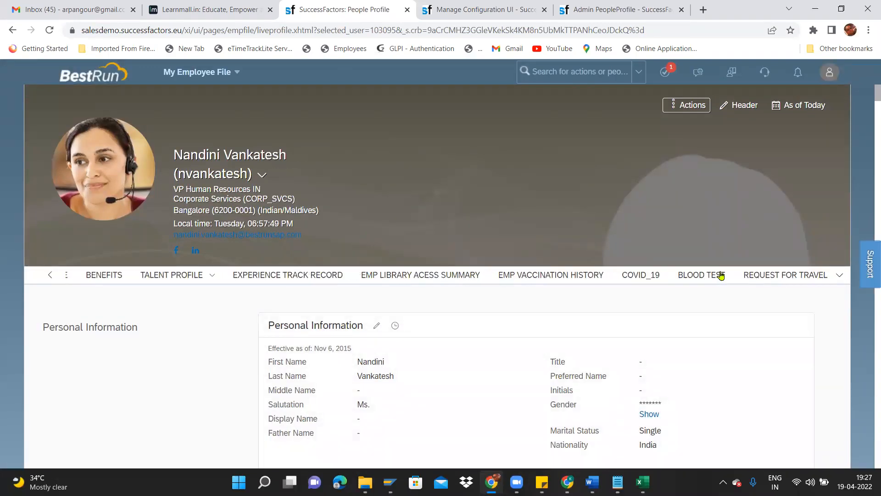
pyautogui.click(776, 276)
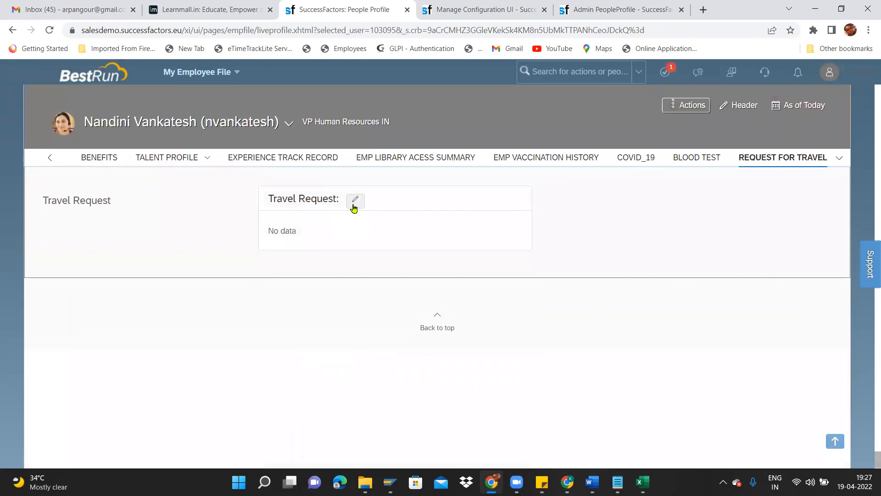
pyautogui.click(354, 199)
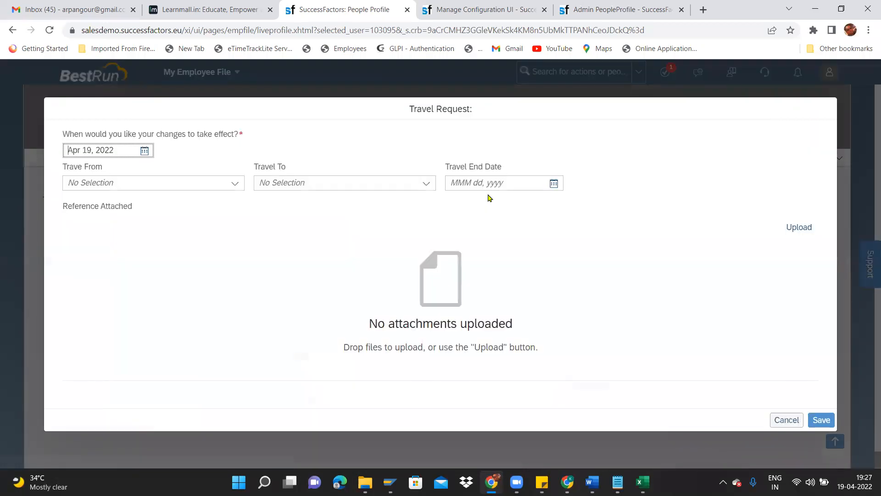
pyautogui.moveTo(281, 167); pyautogui.dragTo(209, 162)
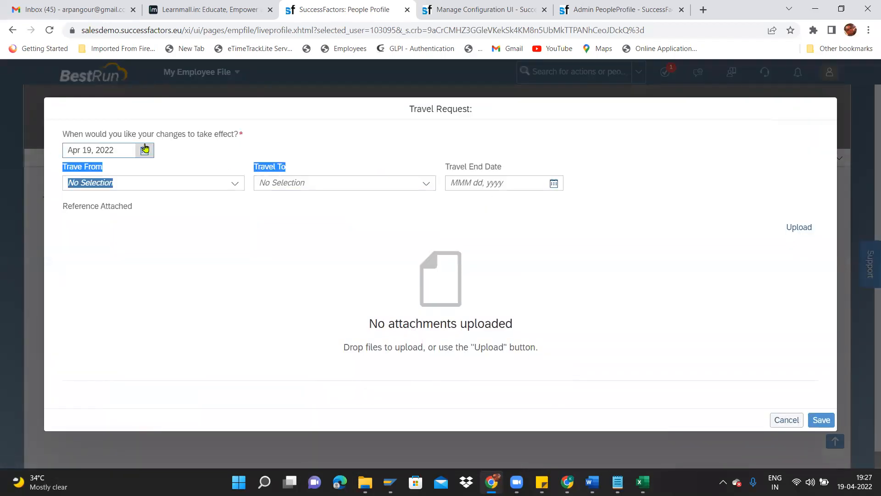
pyautogui.click(235, 183)
pyautogui.click(360, 204)
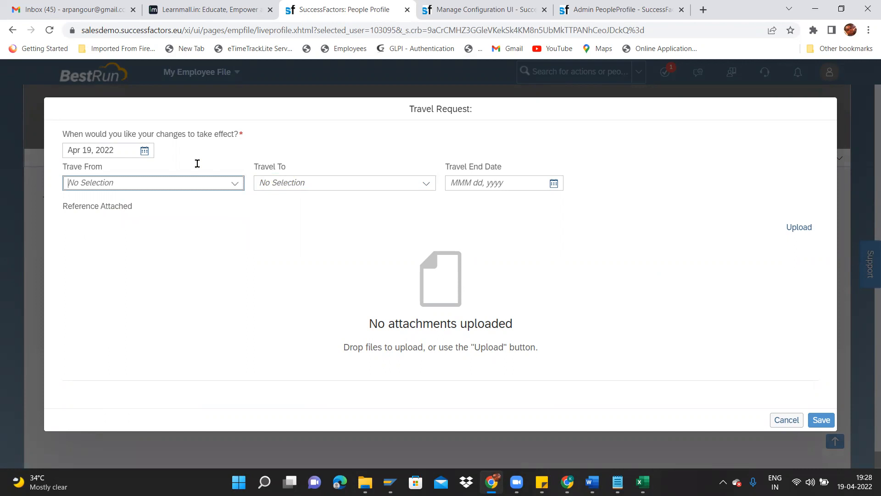
# Keep effective date Apr 19, 2022, with Trave From Pune and Travel To Travel Request (Hyderabad)
pyautogui.click(144, 151)
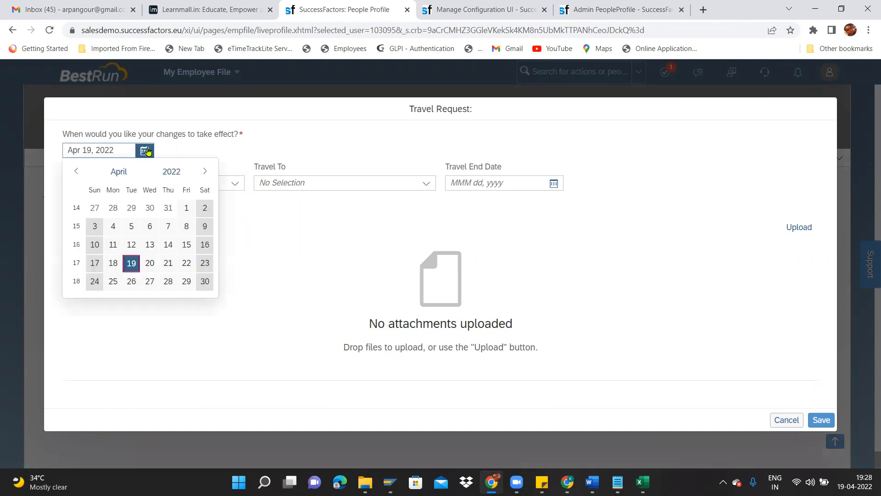
pyautogui.click(132, 264)
pyautogui.click(235, 183)
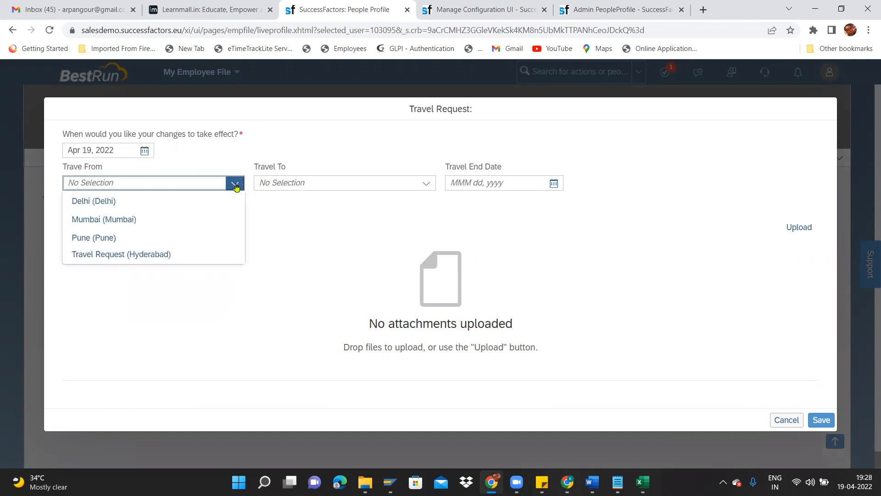
pyautogui.click(114, 244)
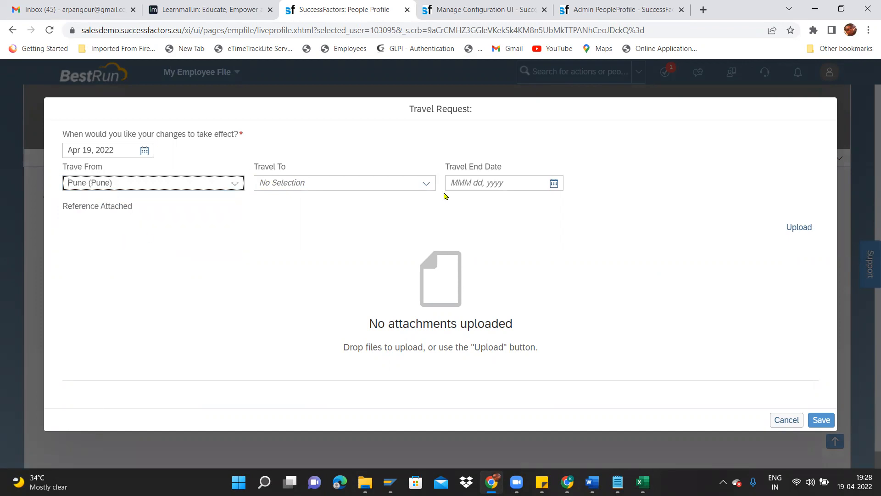
pyautogui.click(422, 184)
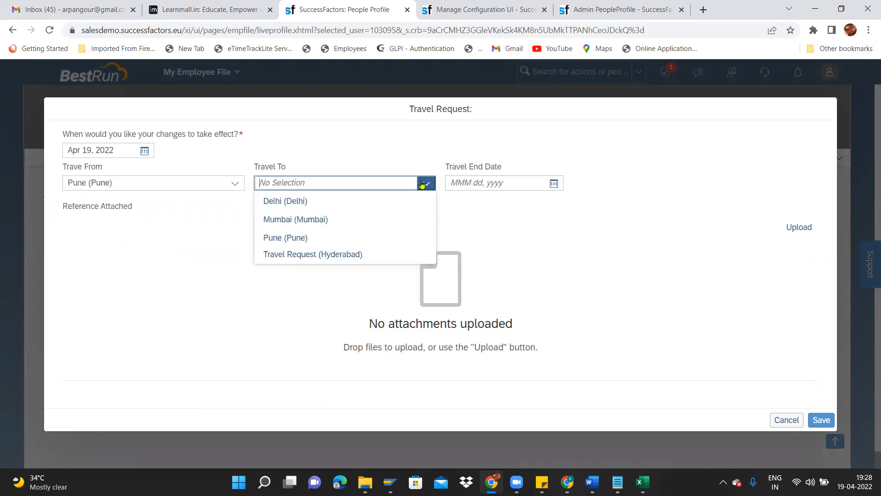
pyautogui.click(307, 255)
# Set the travel end date to Apr 21, 2022, save, and reopen the saved request
pyautogui.click(554, 183)
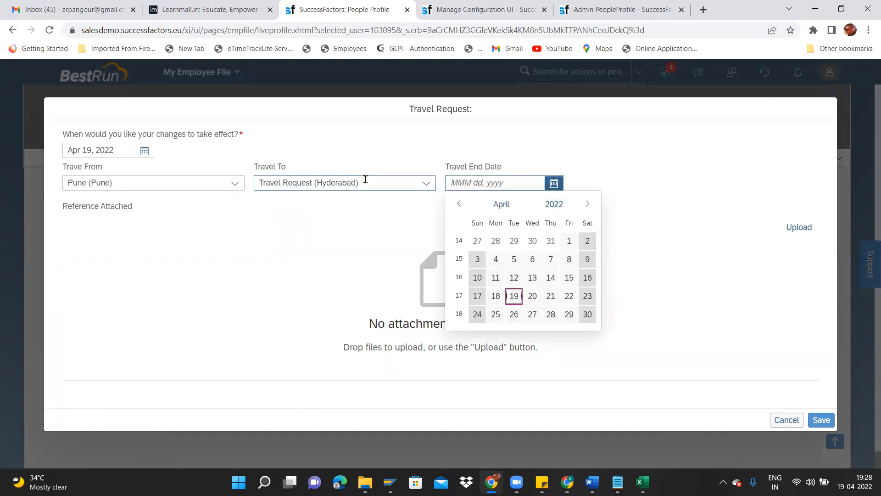
pyautogui.moveTo(357, 182); pyautogui.dragTo(256, 183)
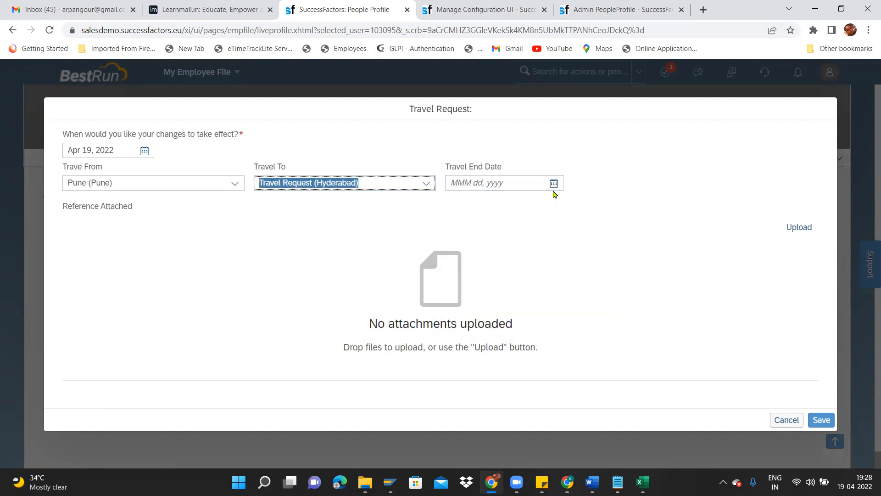
pyautogui.click(554, 184)
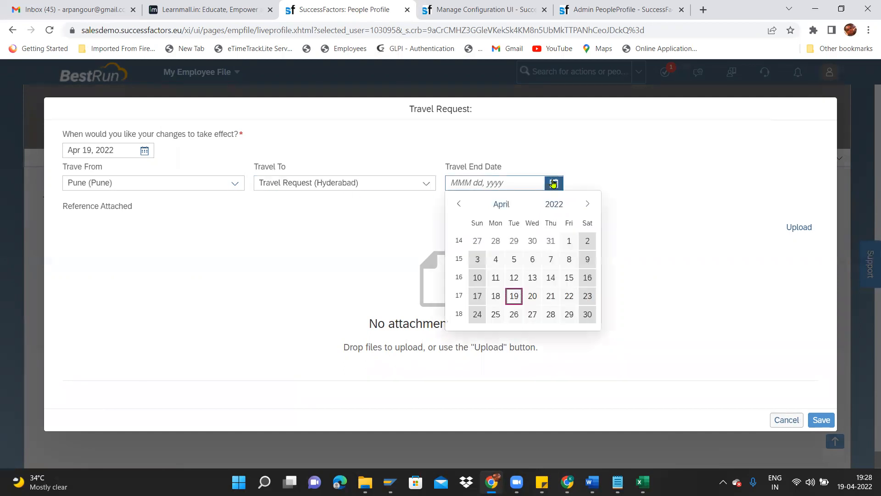
pyautogui.click(551, 296)
pyautogui.click(821, 419)
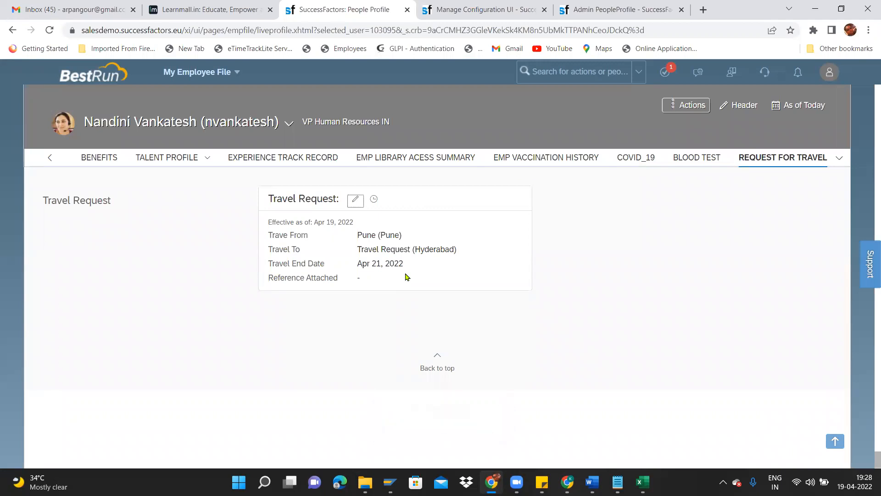
pyautogui.click(353, 198)
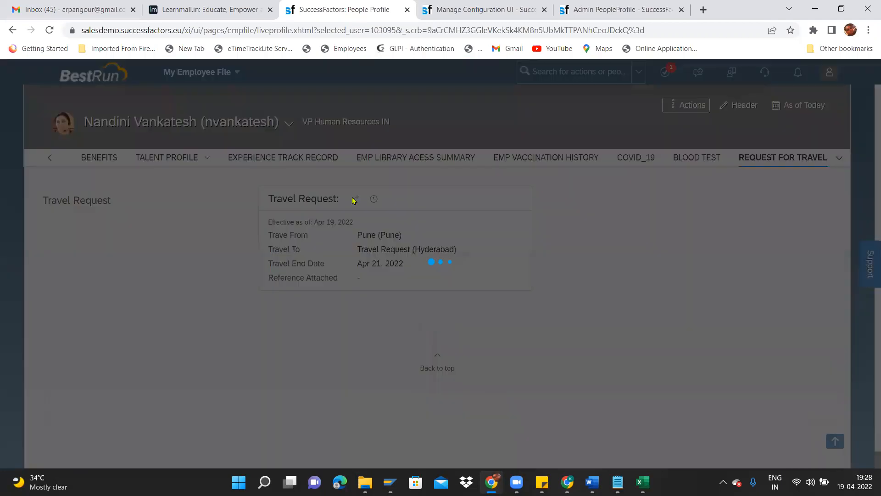
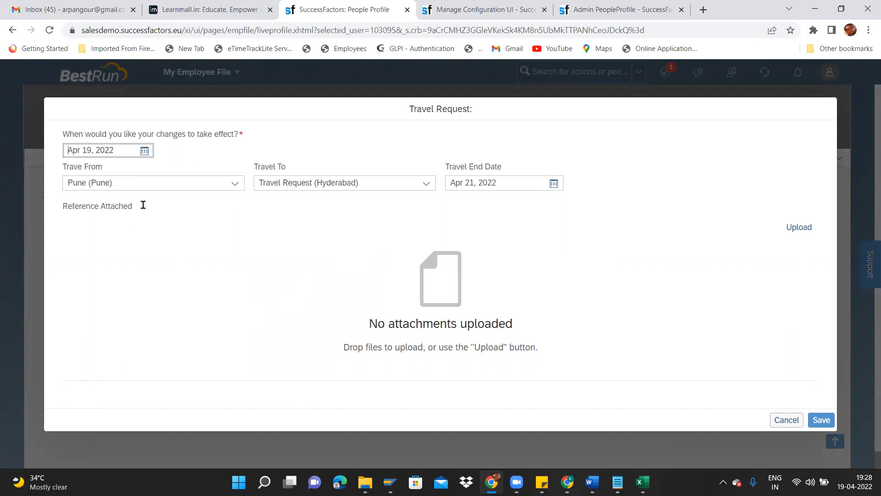
# Cancel the Travel Request edit form without changes and open the request's change history
pyautogui.click(784, 419)
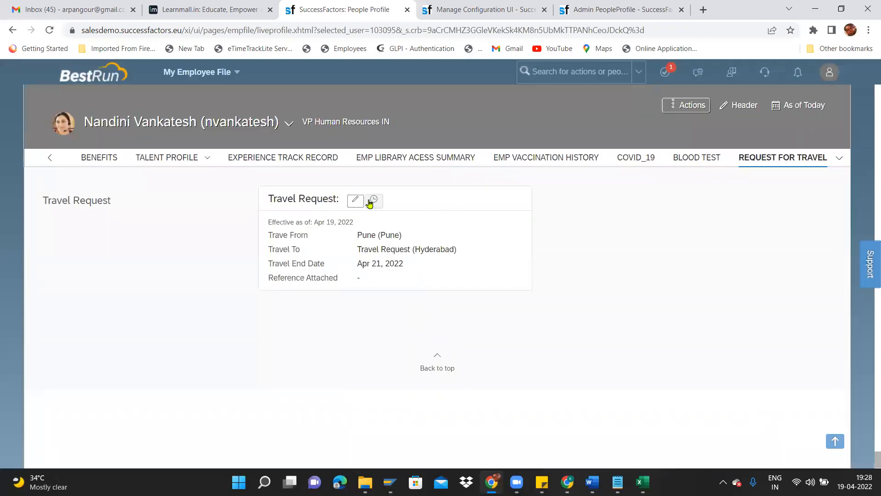
pyautogui.click(371, 201)
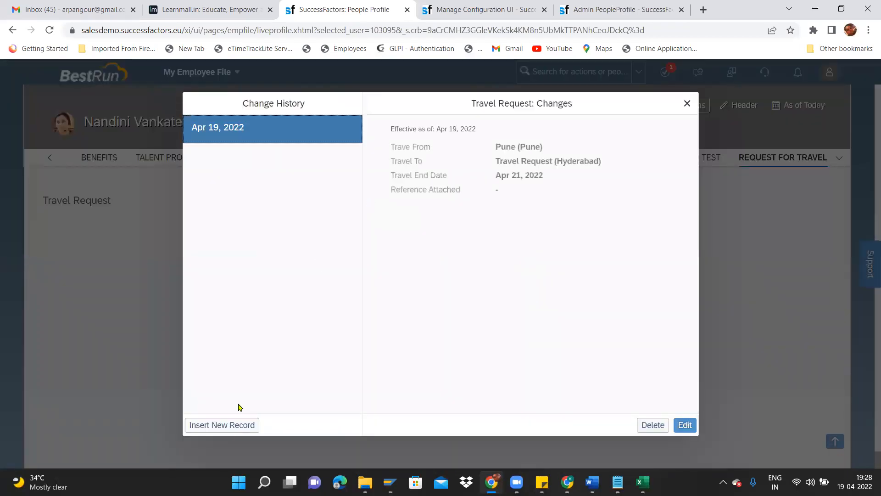
# Insert a new history record effective Apr 21, 2022 with travel end date Apr 29, 2022
pyautogui.click(225, 425)
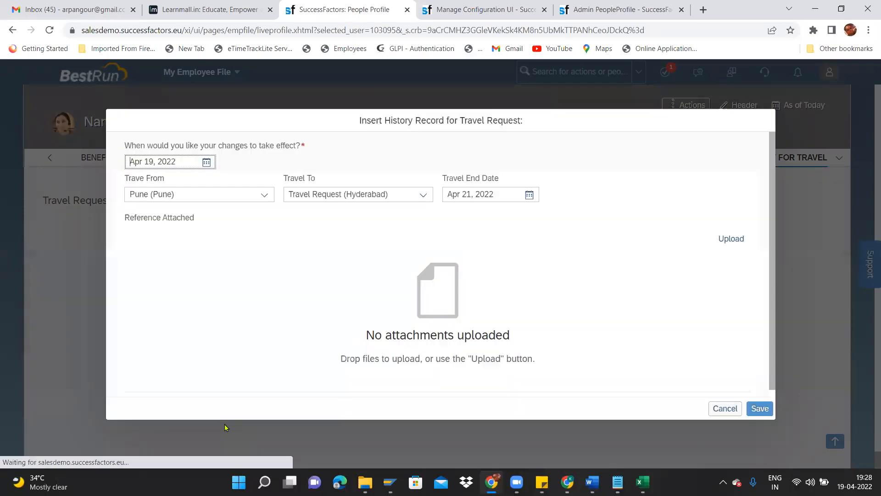
pyautogui.moveTo(774, 302); pyautogui.dragTo(768, 171)
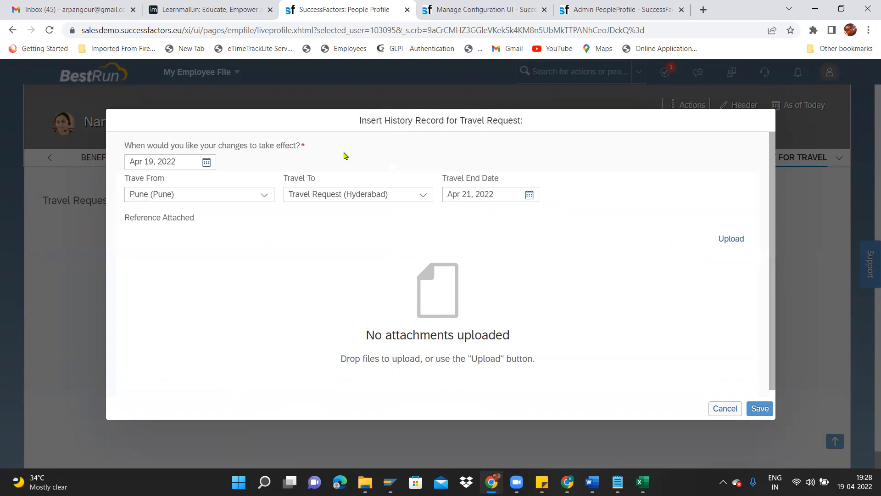
pyautogui.click(206, 162)
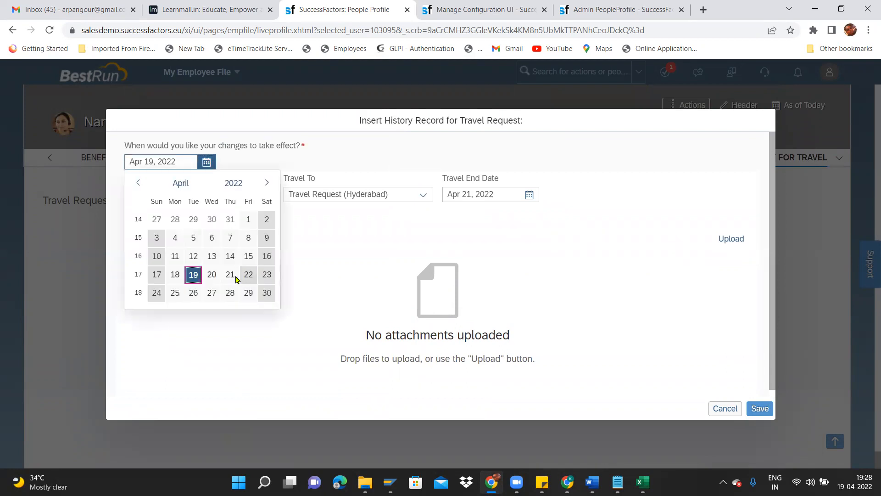
pyautogui.click(235, 277)
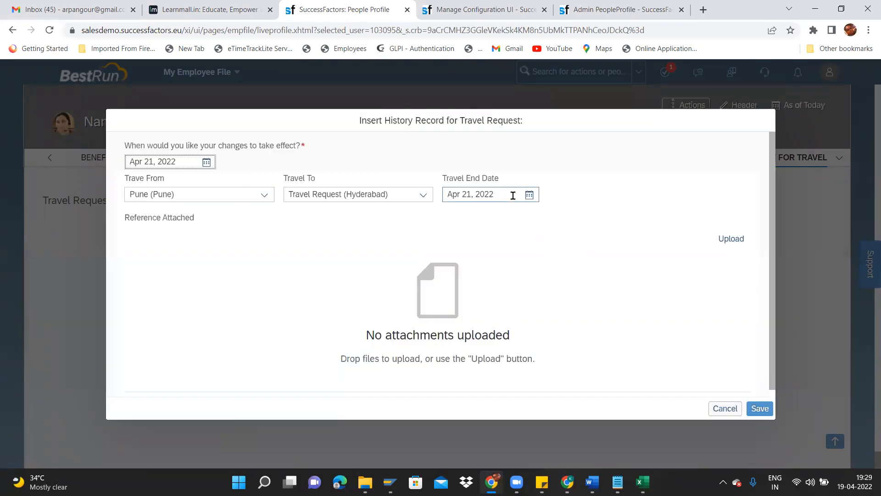
pyautogui.click(530, 199)
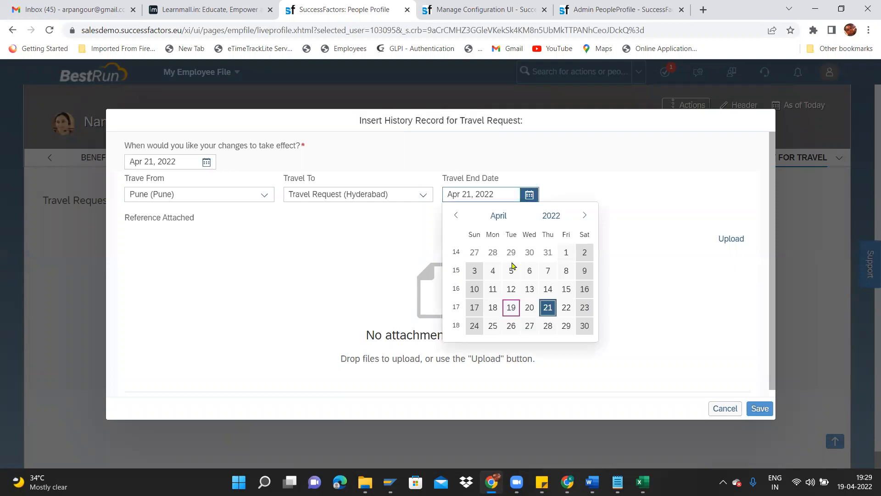
pyautogui.click(519, 309)
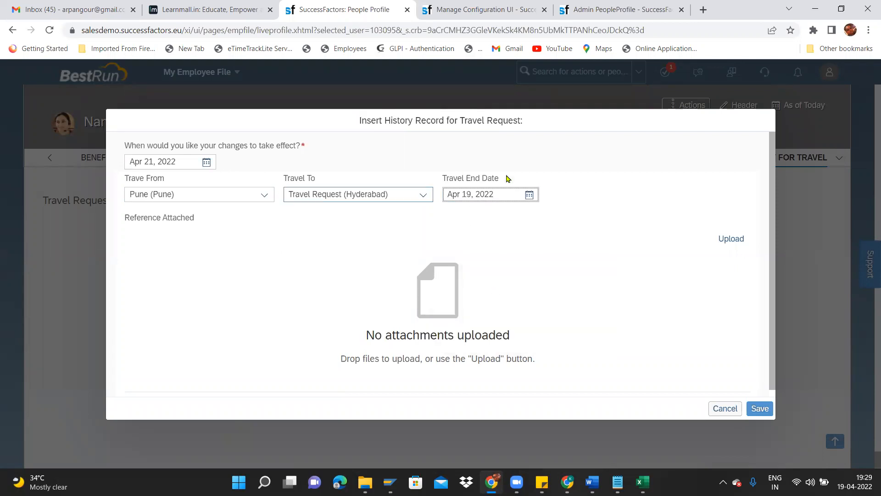
pyautogui.click(529, 195)
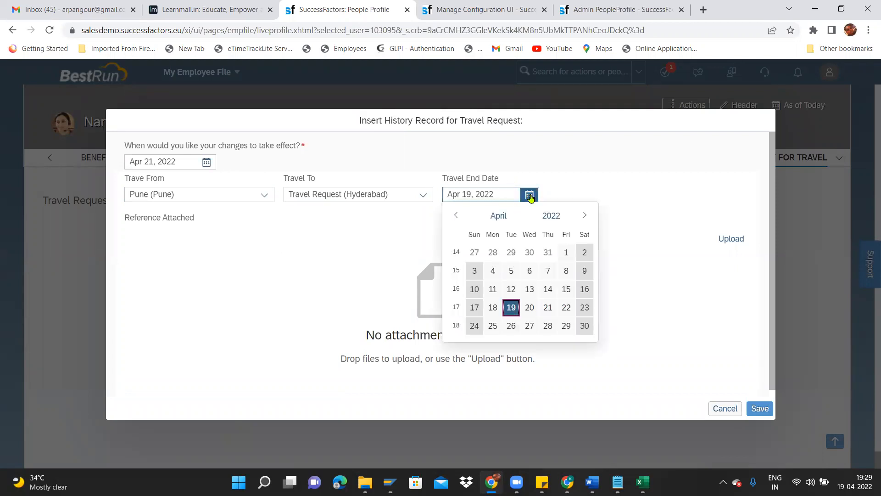
pyautogui.click(569, 324)
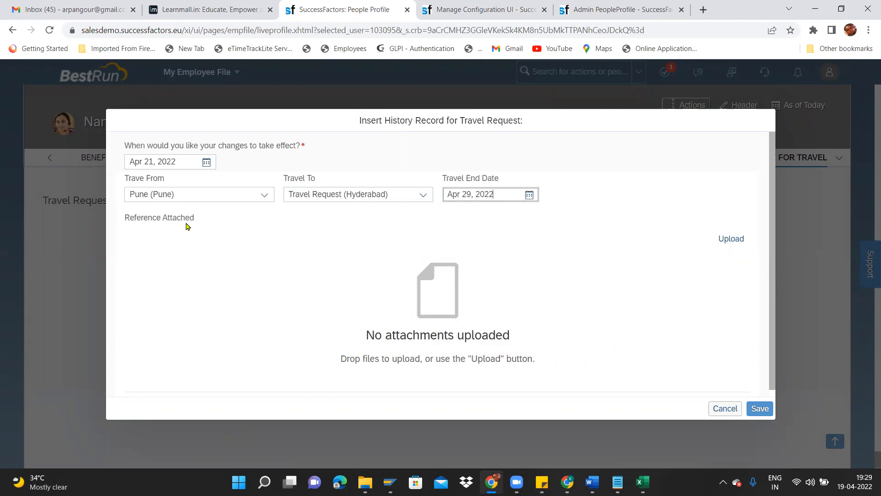
# Set travel from Travel Request (Hyderabad) to Pune, save, review both entries, and close history
pyautogui.click(256, 196)
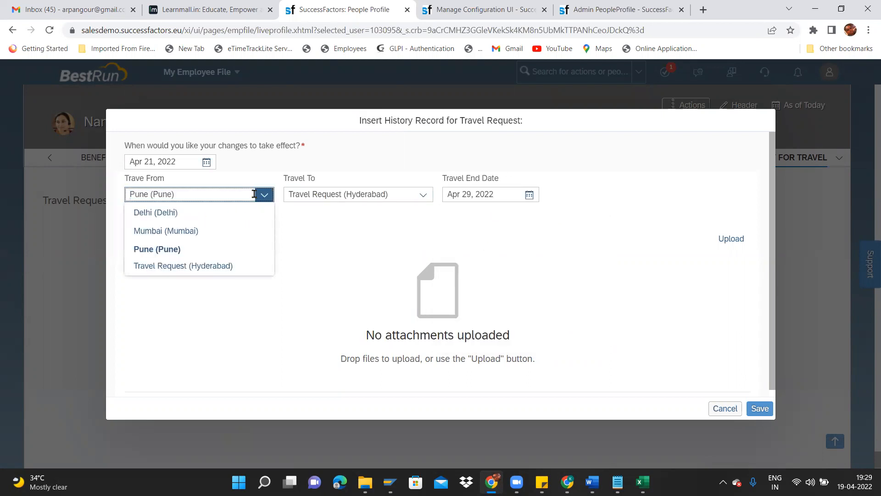
pyautogui.click(183, 271)
pyautogui.click(423, 194)
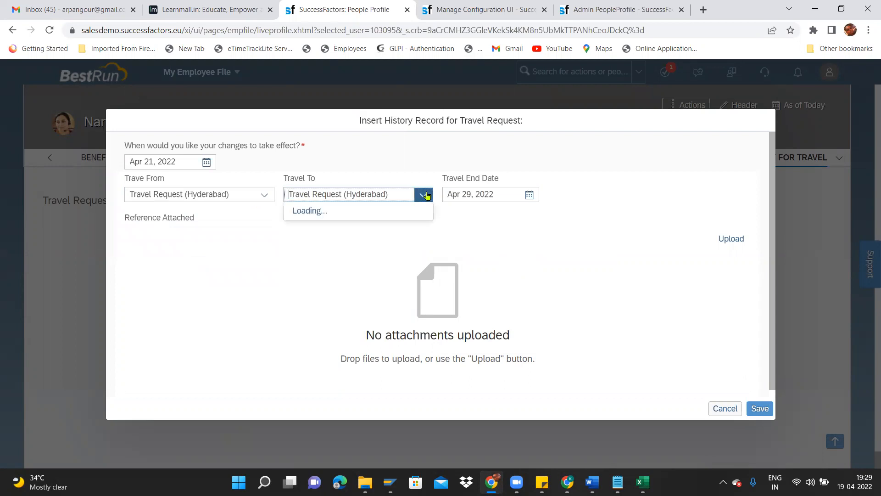
pyautogui.click(757, 406)
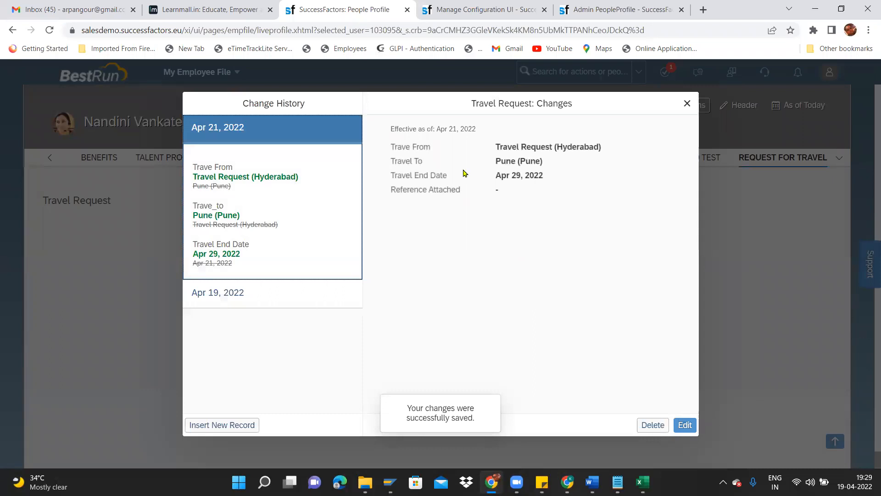
pyautogui.click(236, 290)
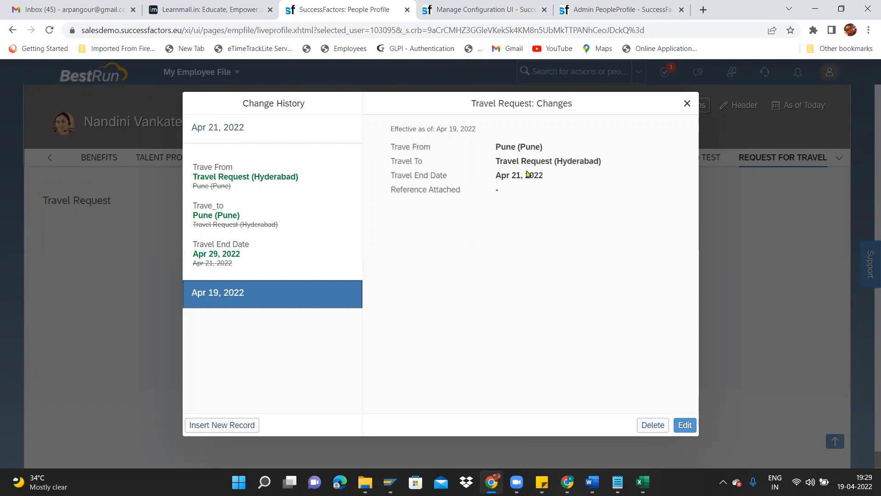
pyautogui.click(230, 183)
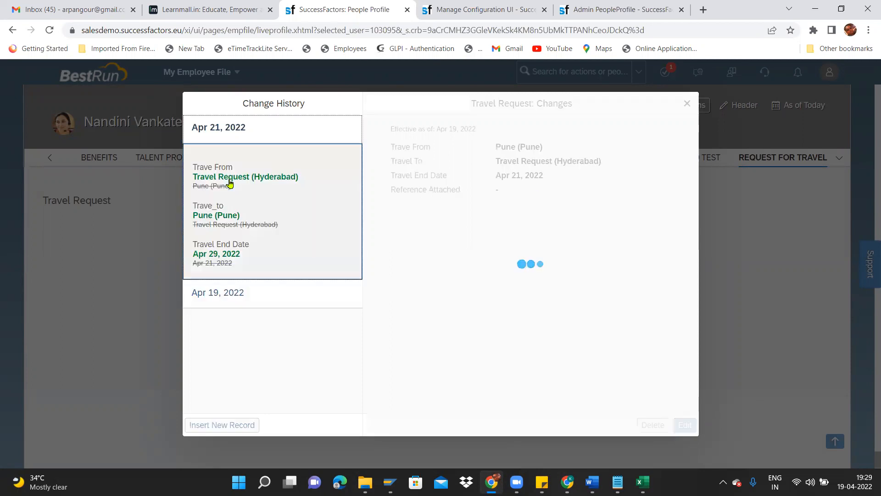
pyautogui.click(685, 103)
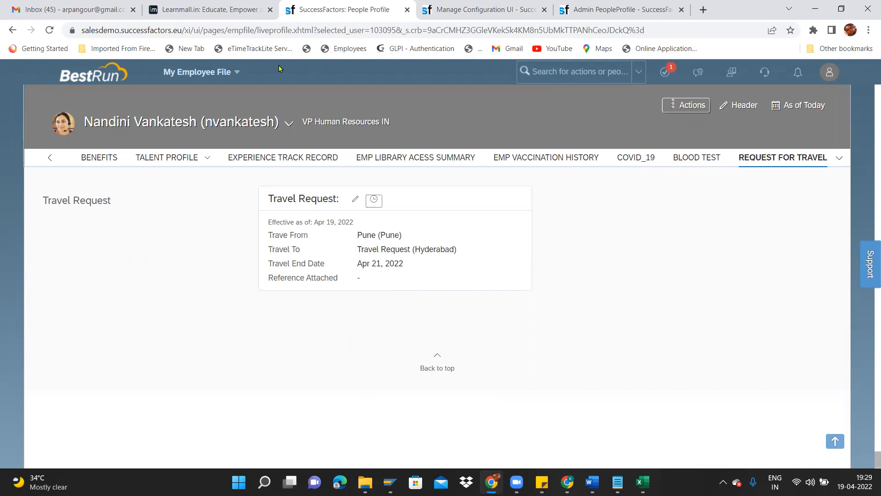
# On Manage Configuration UI, search 'configure object de' and choose Configure Object Definitions
pyautogui.click(490, 8)
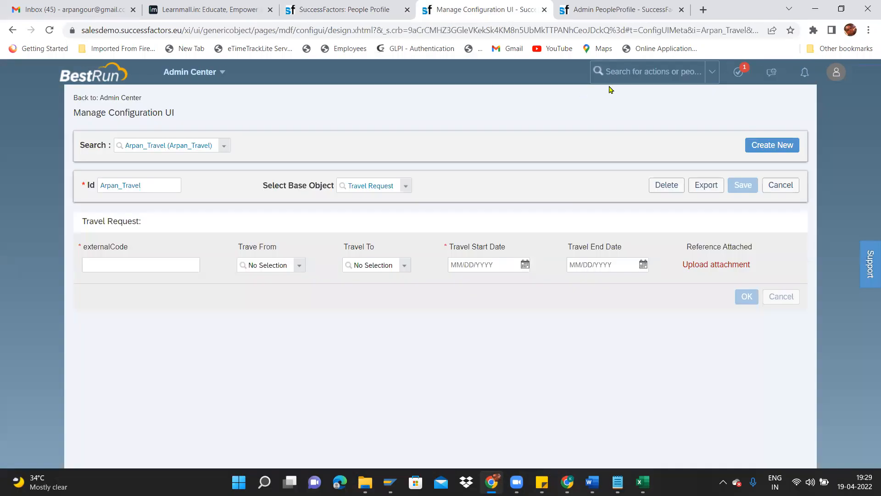
pyautogui.click(620, 74)
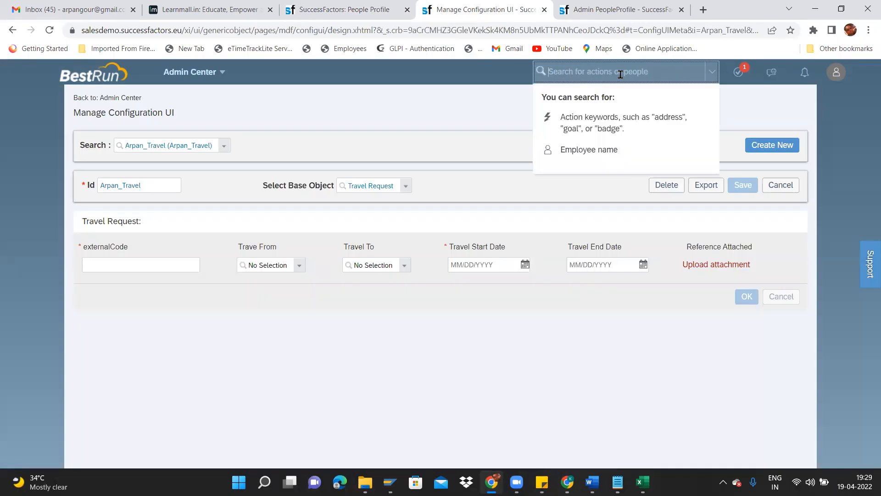
pyautogui.write('conf')
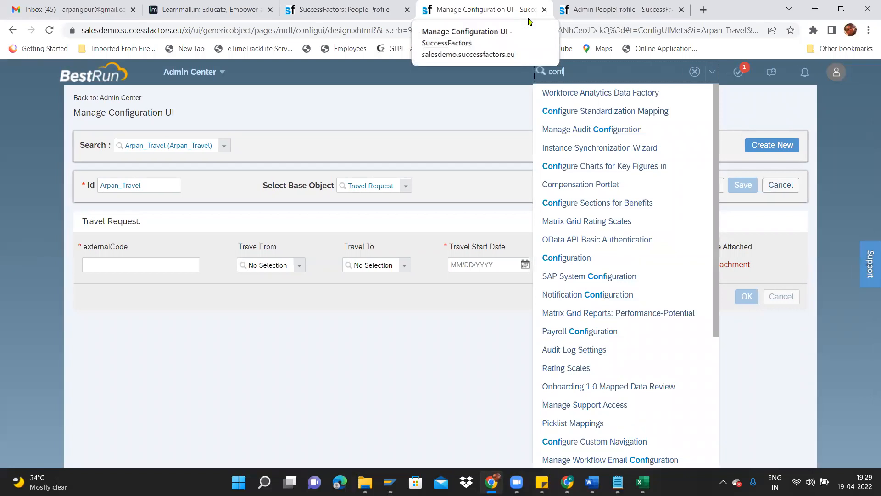
pyautogui.write('if')
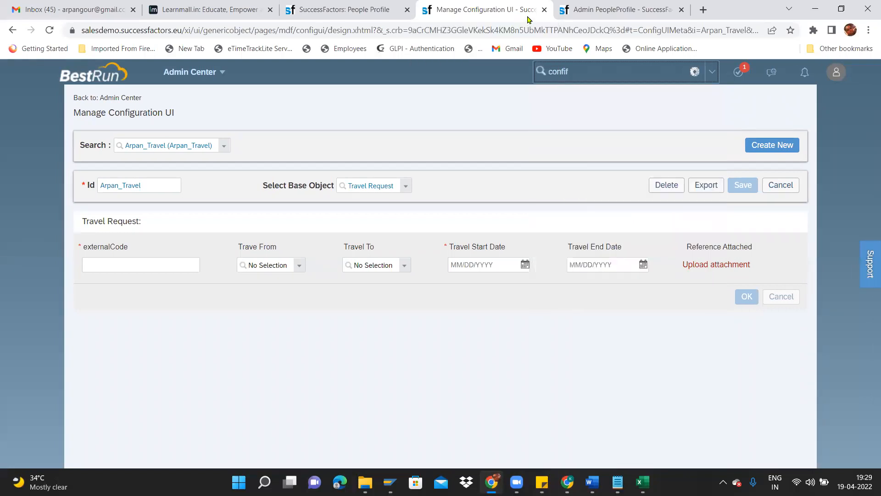
pyautogui.press('BackSpace')
pyautogui.write('gure')
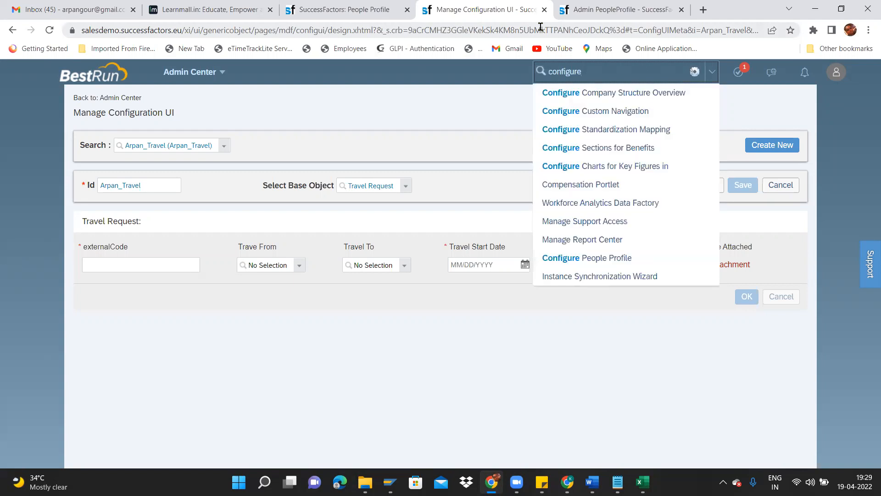
pyautogui.write(' obj')
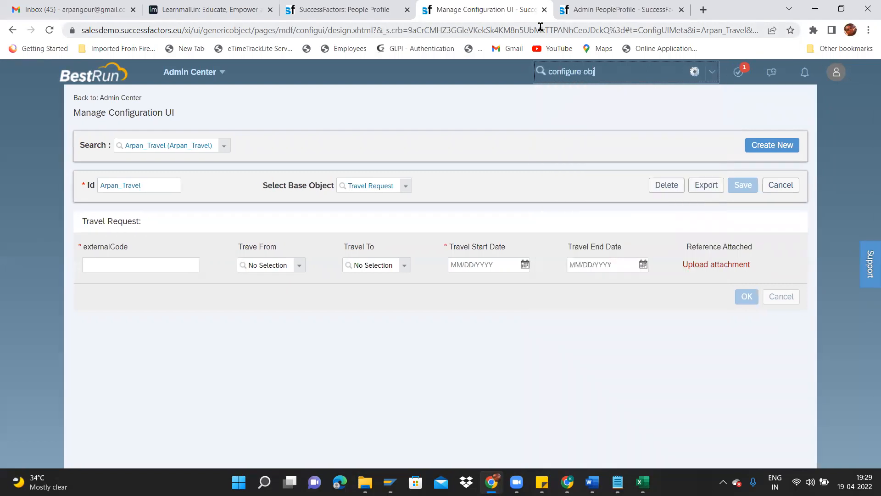
pyautogui.write('ect de')
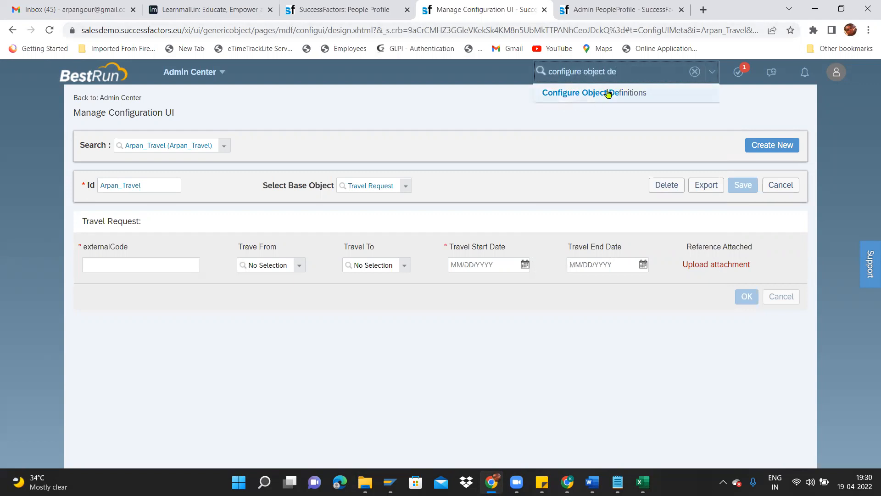
pyautogui.click(608, 91)
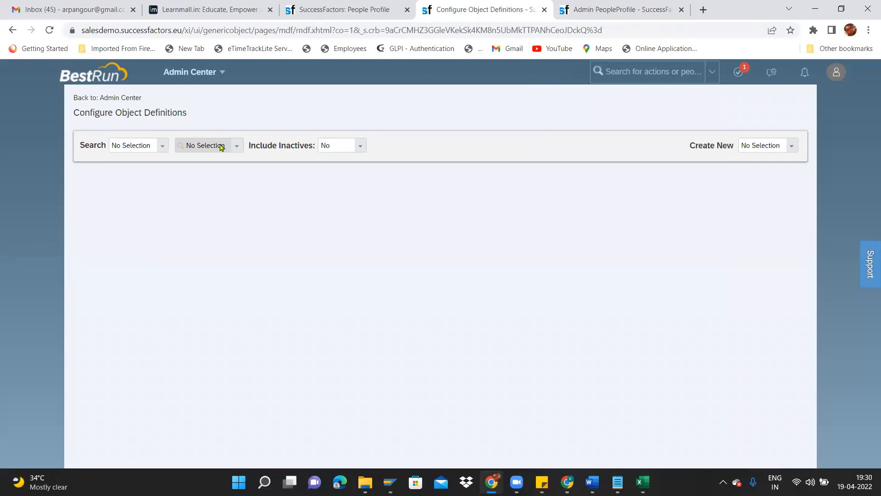
# Create a new object definition with code cust_Travel_Child
pyautogui.click(792, 147)
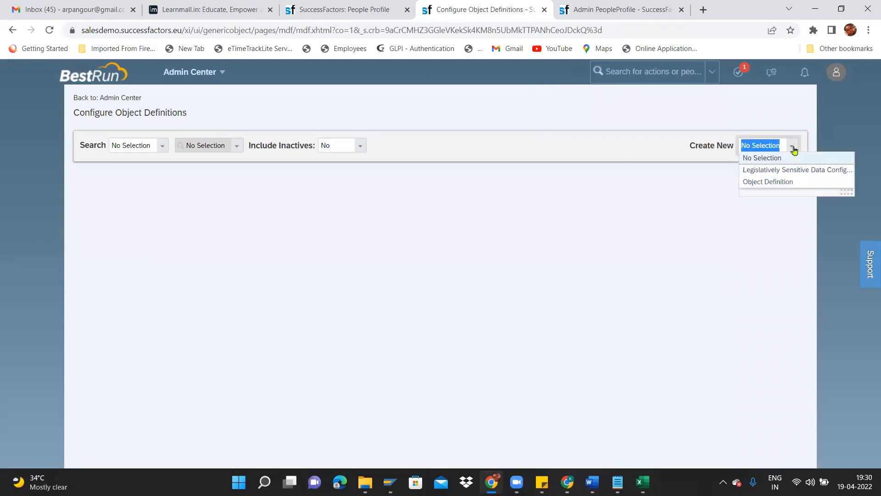
pyautogui.click(777, 181)
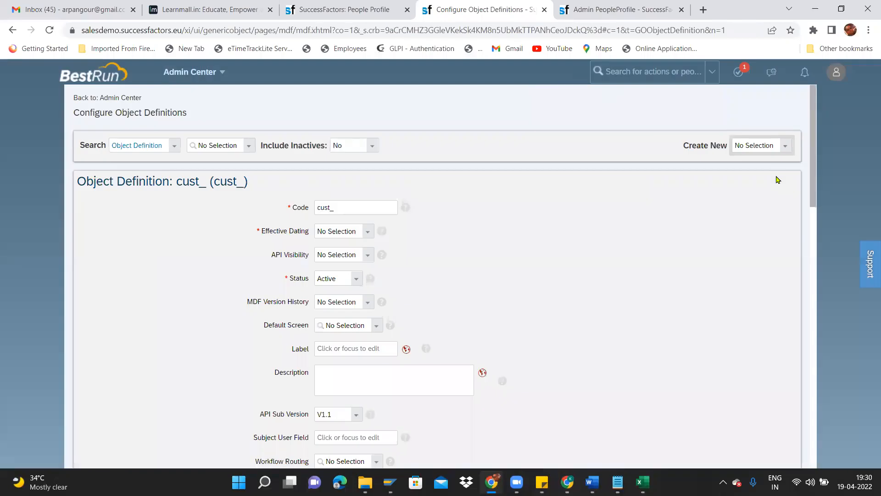
pyautogui.click(368, 208)
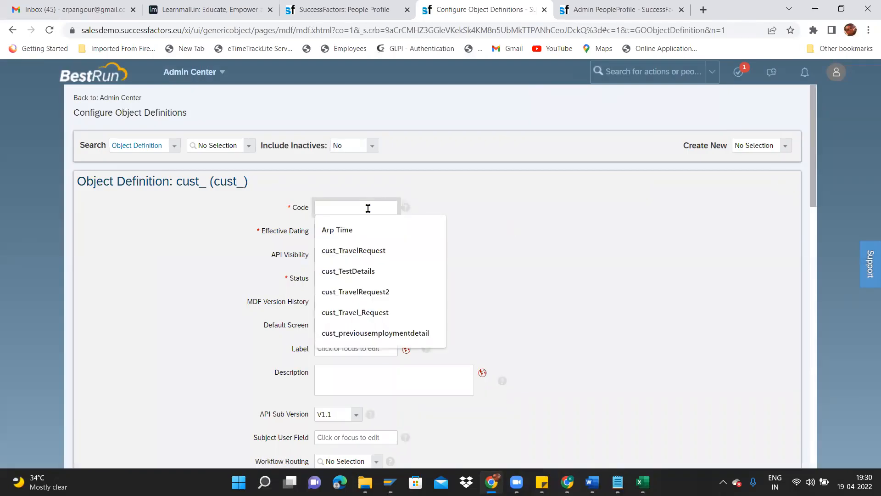
pyautogui.write('Travel_Child')
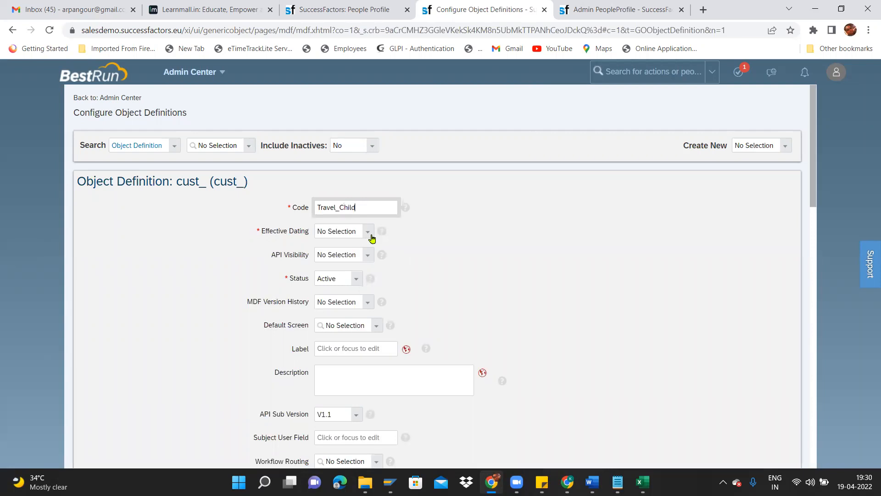
# Set Effective Dating From Parent, API Visibility Editable, status Active, and version history Delete History
pyautogui.click(371, 234)
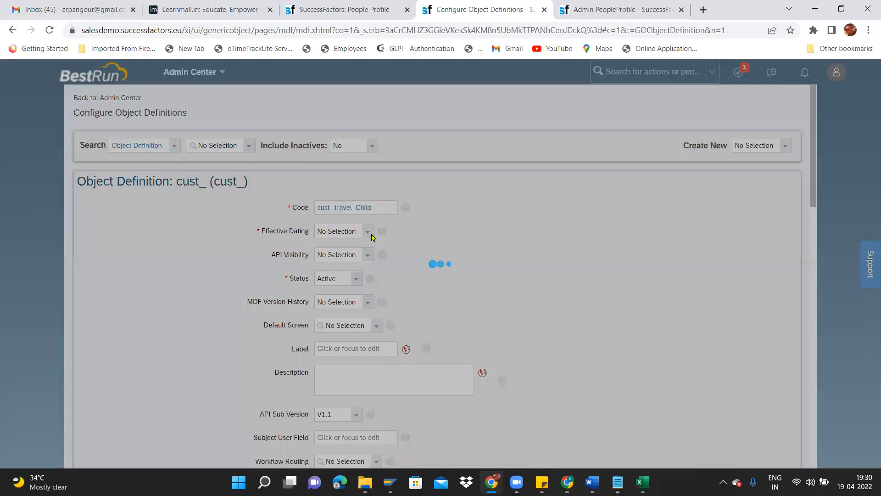
pyautogui.click(359, 256)
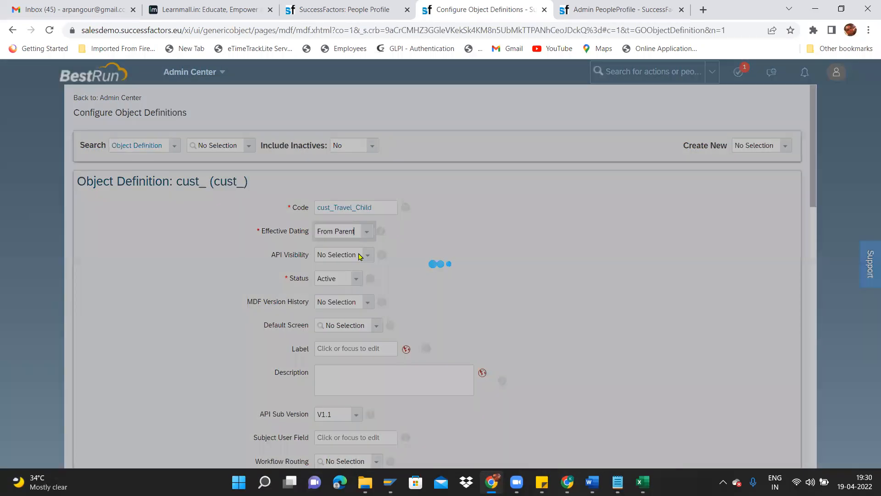
pyautogui.click(501, 320)
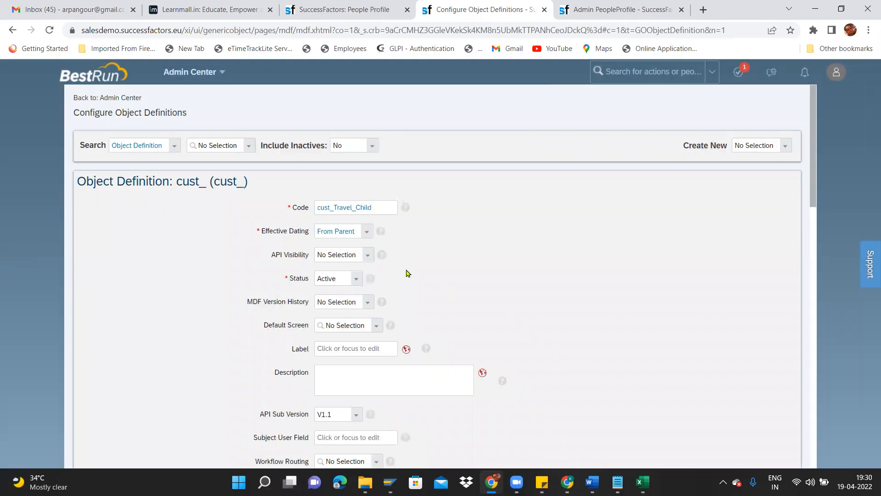
pyautogui.click(367, 256)
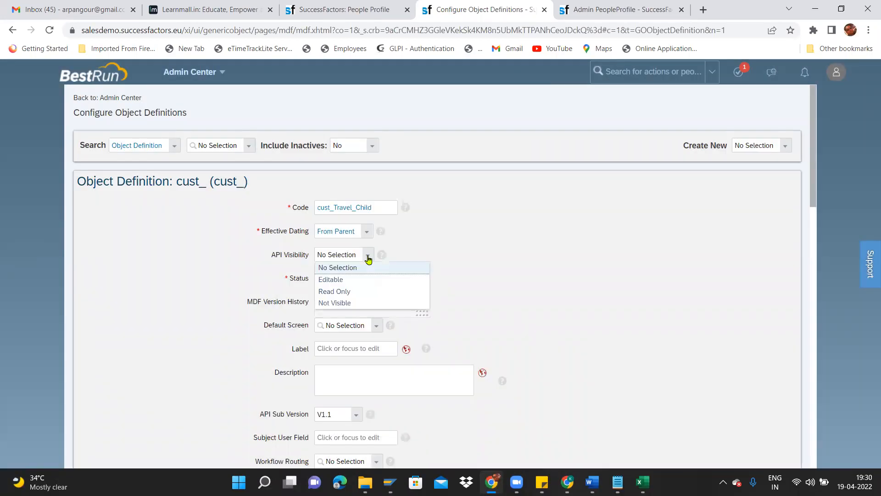
pyautogui.click(349, 279)
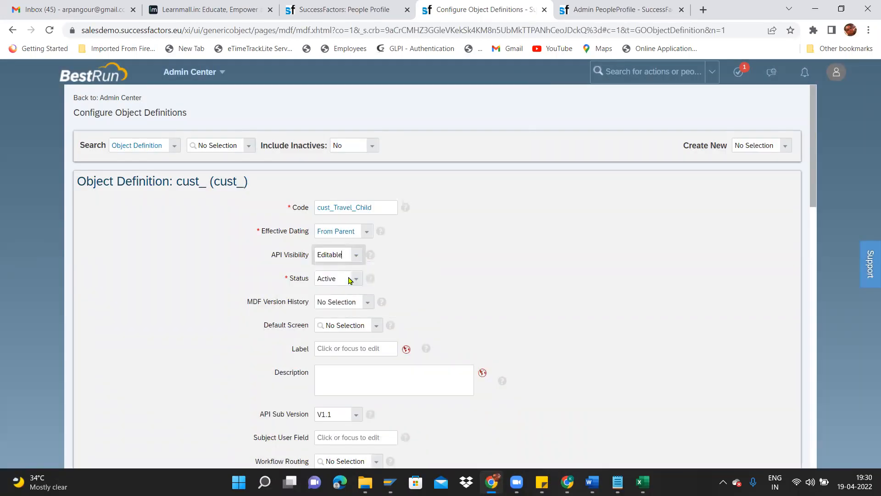
pyautogui.click(353, 279)
pyautogui.click(413, 275)
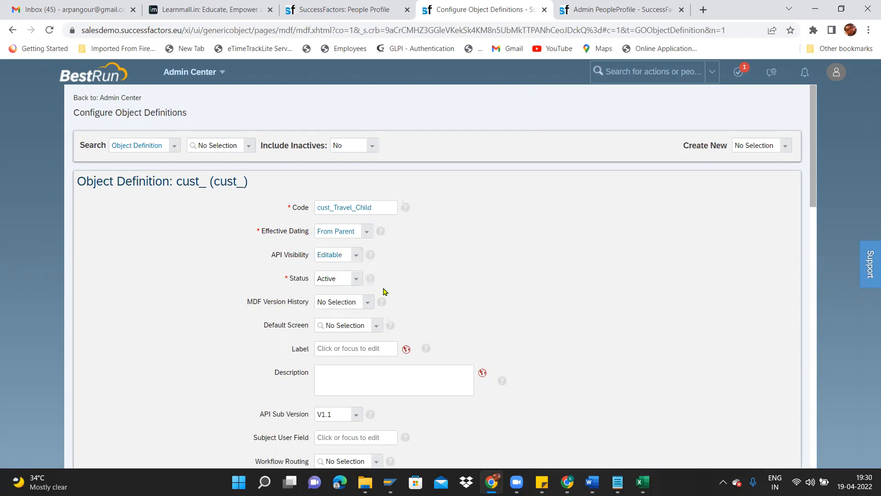
pyautogui.click(367, 302)
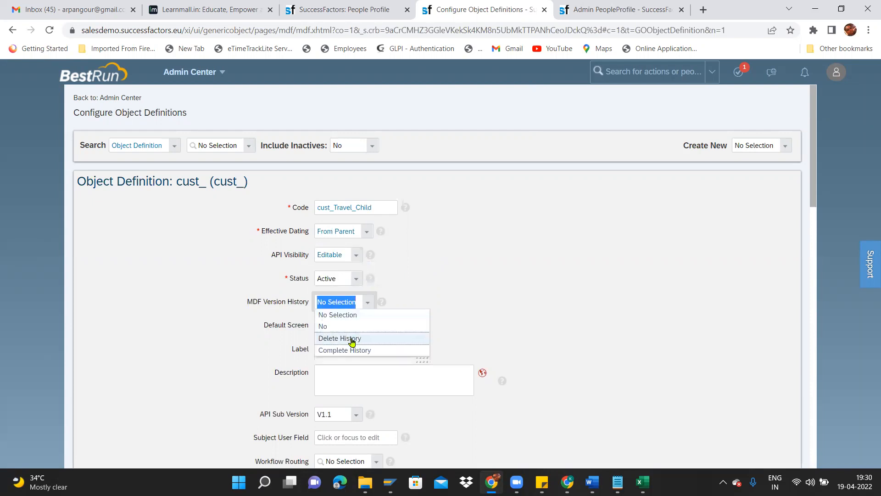
pyautogui.click(351, 340)
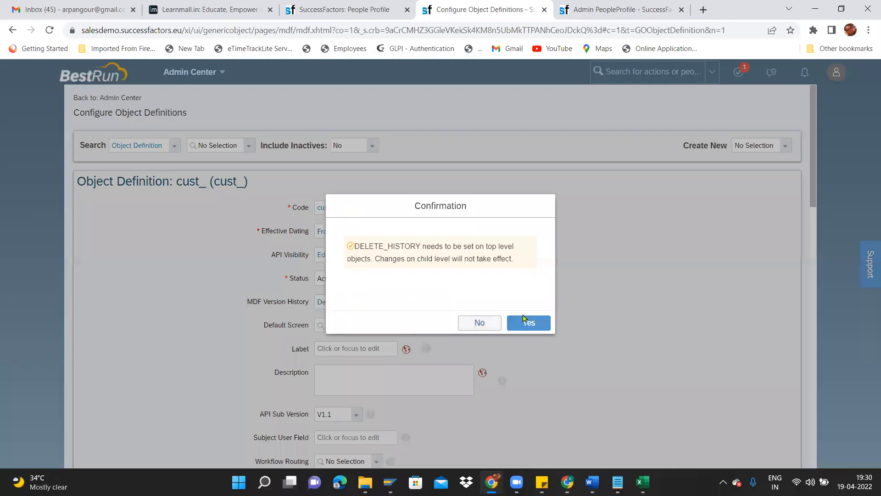
pyautogui.click(536, 327)
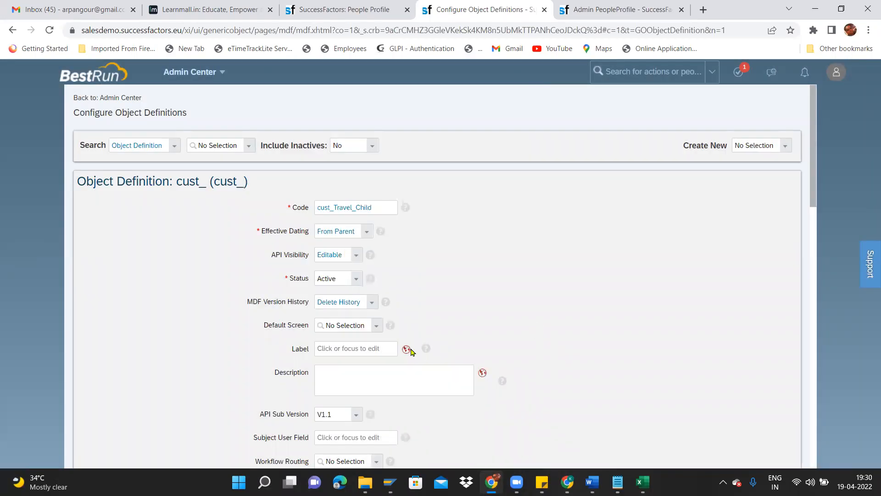
# Label the object 'Add', with matching default and UK English translations
pyautogui.click(366, 348)
pyautogui.write('A')
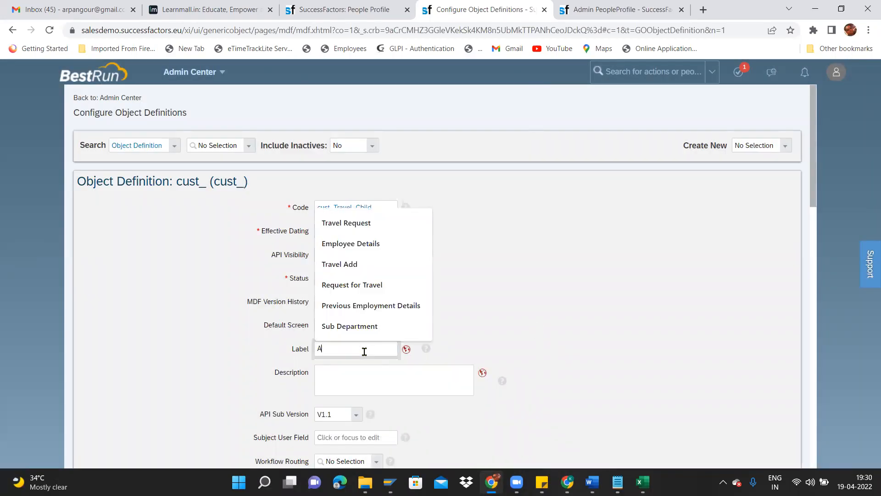
pyautogui.write('dd')
pyautogui.hotkey('ctrl', 'a')
pyautogui.hotkey('ctrl', 'c')
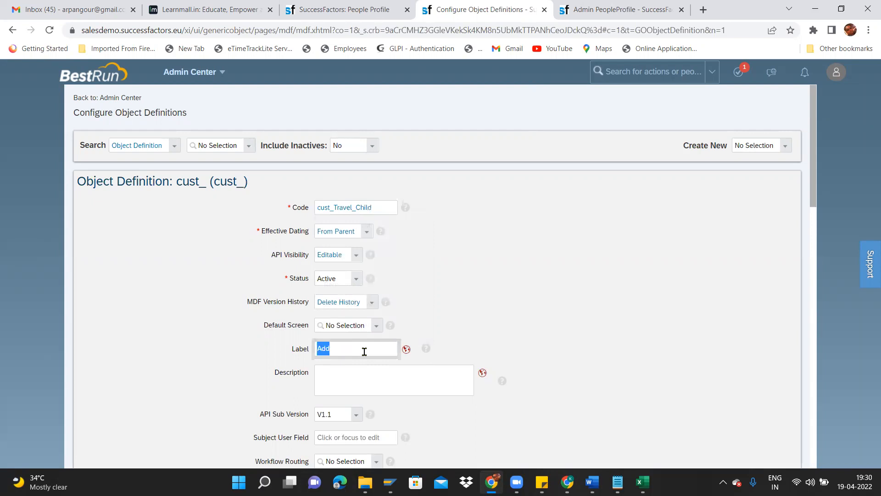
pyautogui.click(406, 351)
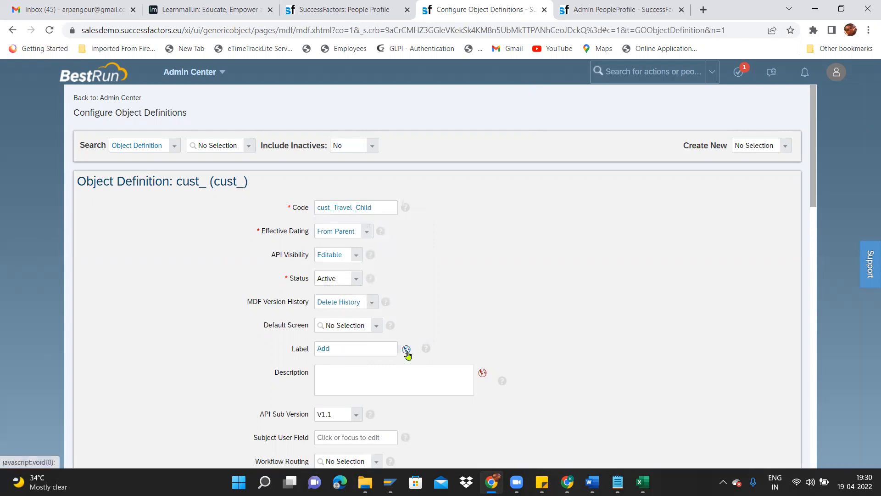
pyautogui.click(458, 109)
pyautogui.hotkey('ctrl', 'v')
pyautogui.press('Tab')
pyautogui.hotkey('ctrl', 'v')
pyautogui.click(541, 441)
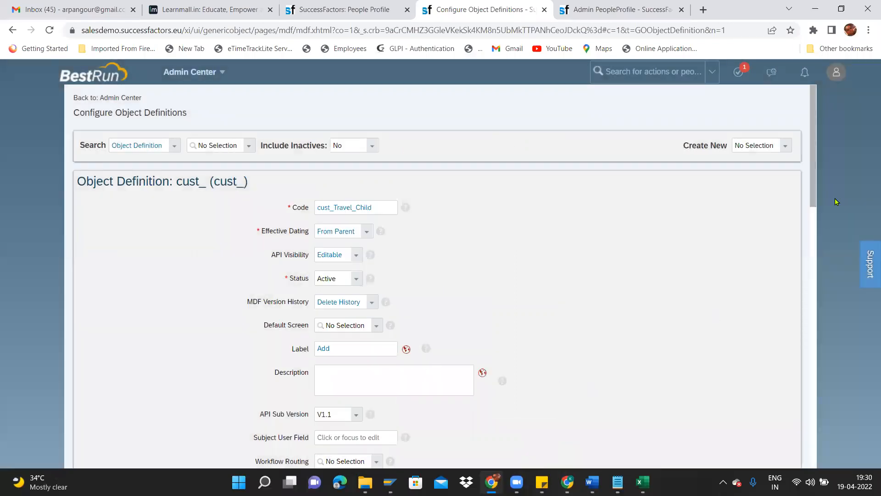
# Set the Todo Category to Generic Object Change Requests
pyautogui.moveTo(815, 193); pyautogui.dragTo(821, 248)
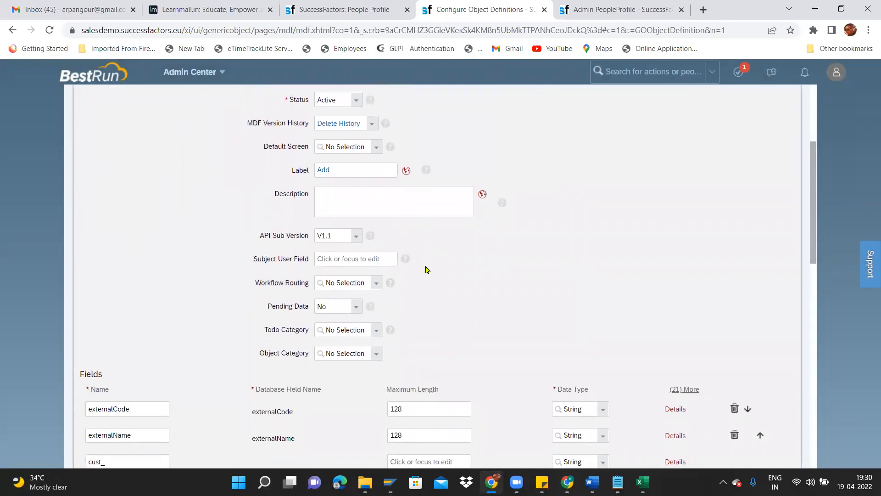
pyautogui.click(377, 330)
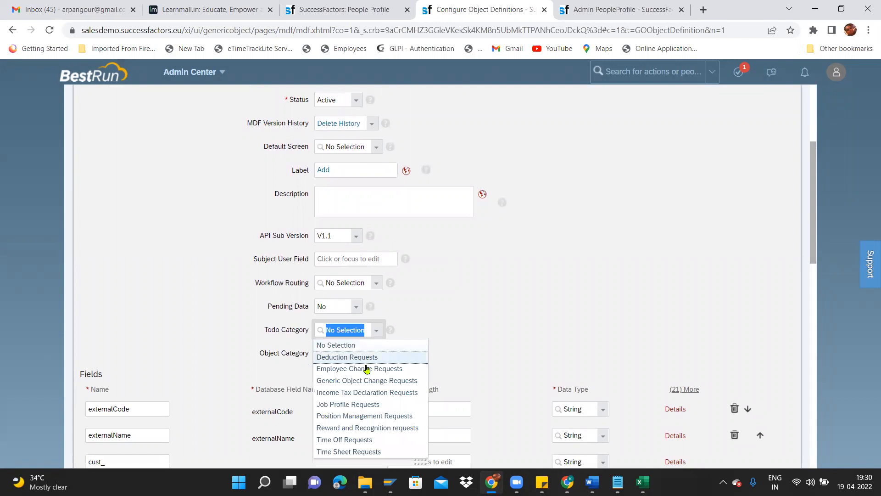
pyautogui.click(365, 381)
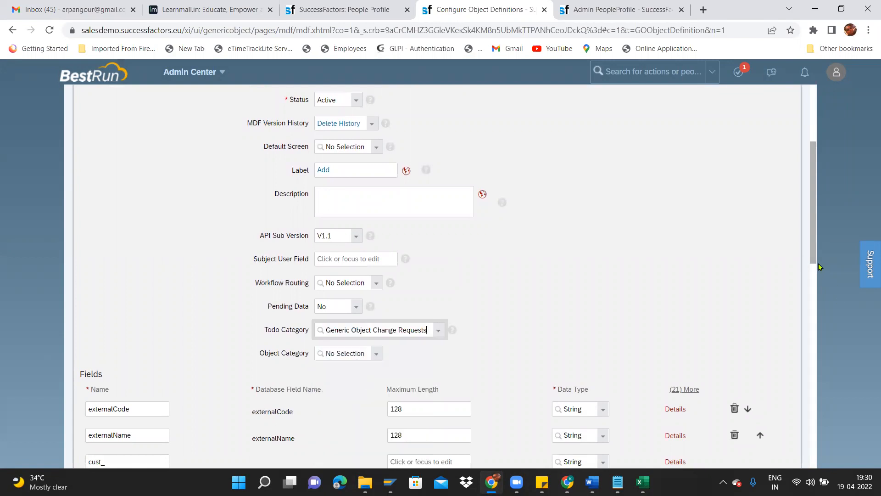
pyautogui.moveTo(811, 256); pyautogui.dragTo(818, 284)
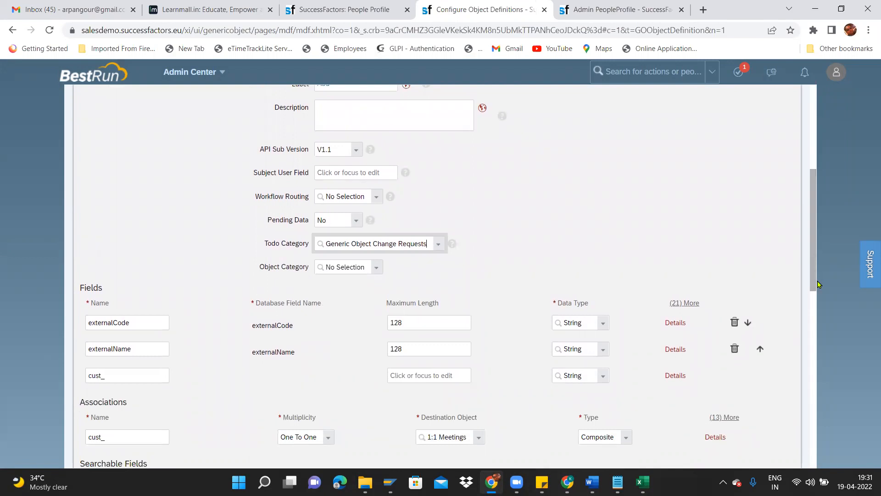
pyautogui.click(618, 482)
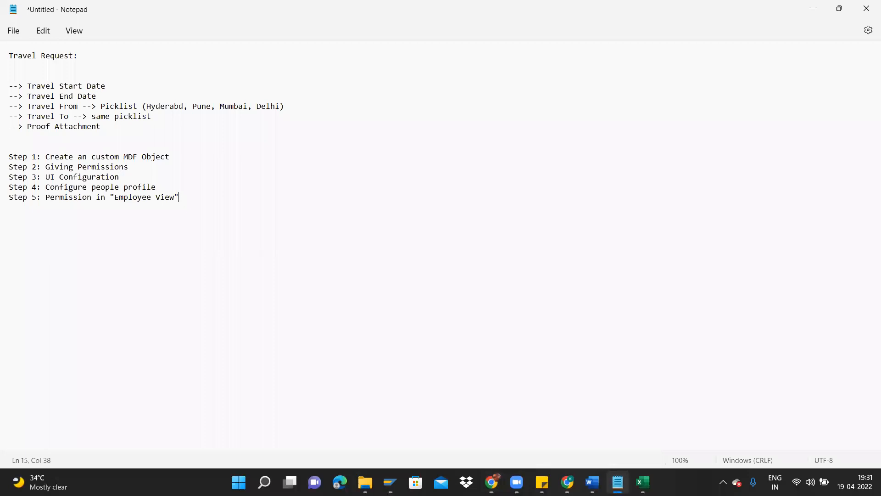
pyautogui.hotkey('alt', 'Tab')
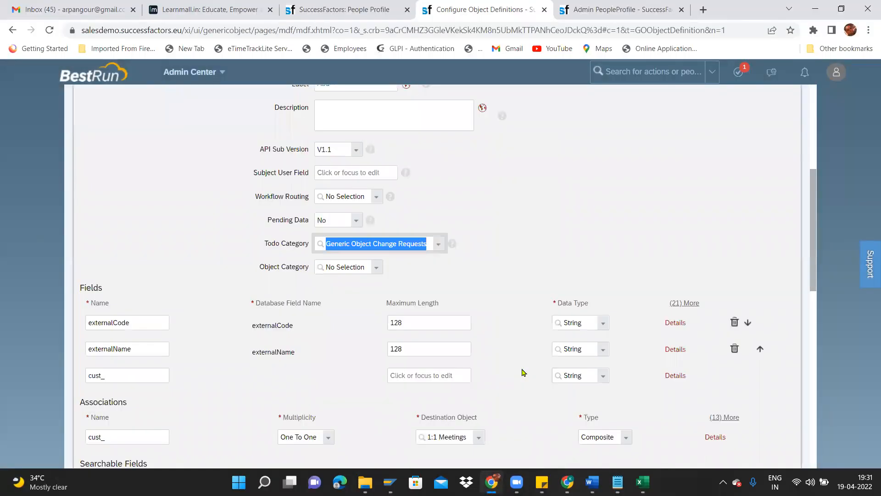
# Make externalCode an Auto Number field with visibility Not Visible
pyautogui.click(602, 324)
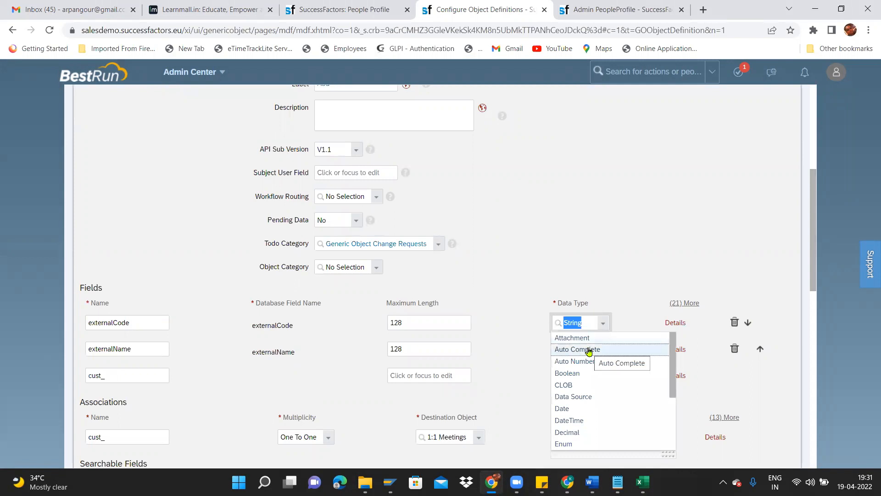
pyautogui.click(590, 362)
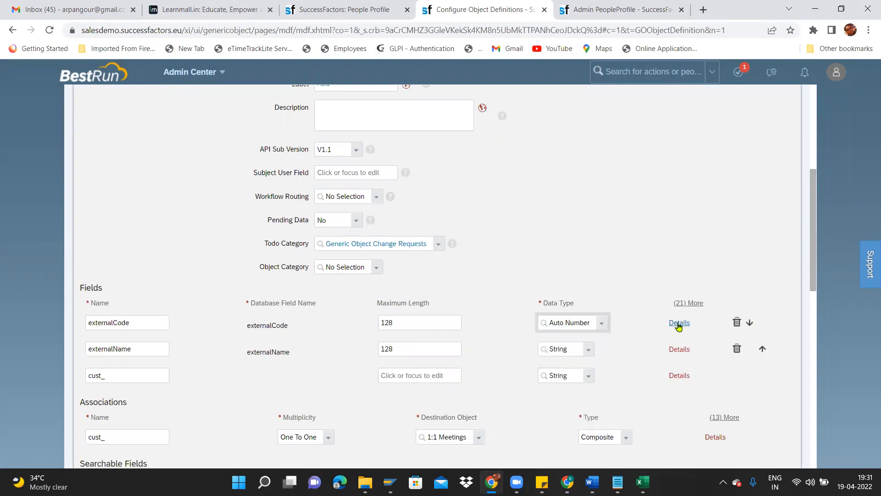
pyautogui.click(676, 323)
pyautogui.moveTo(726, 183); pyautogui.dragTo(733, 334)
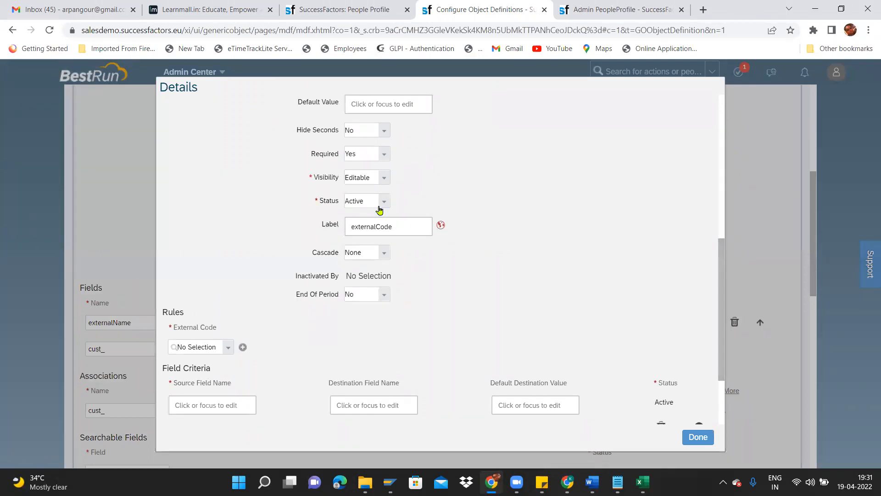
pyautogui.click(384, 179)
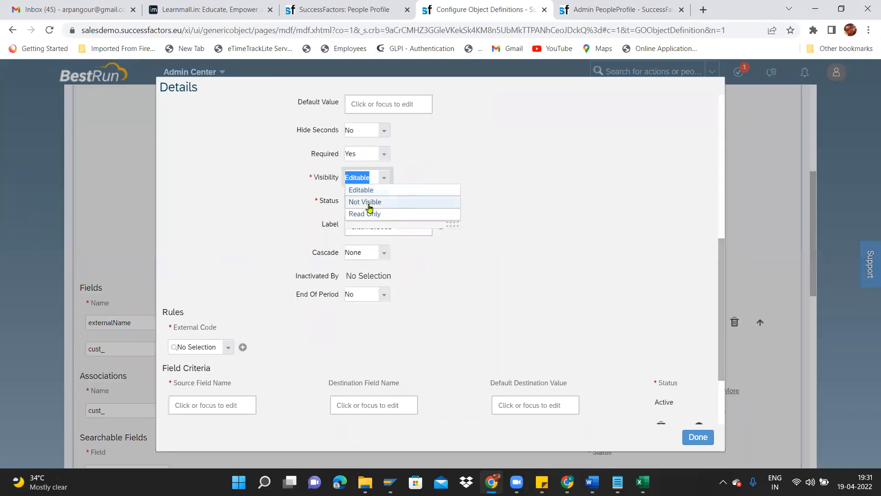
pyautogui.click(368, 201)
pyautogui.click(695, 434)
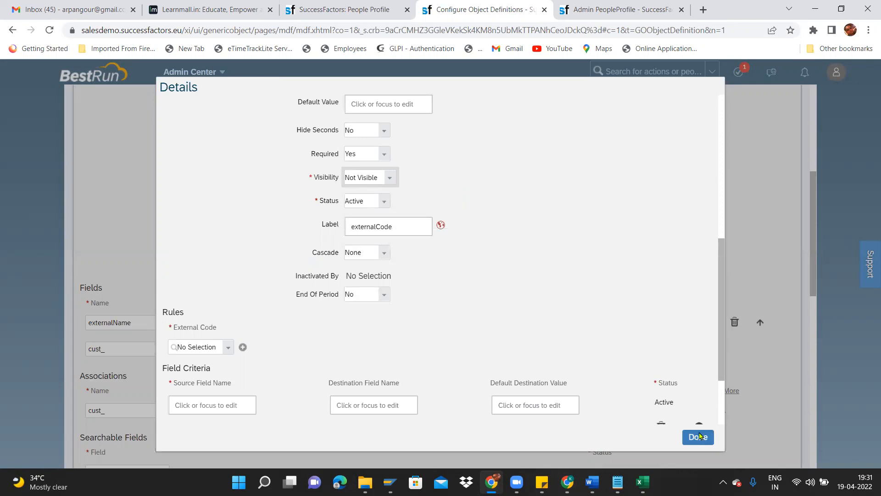
# Select the externalName field name and check the Travel Request notes
pyautogui.click(139, 348)
pyautogui.moveTo(138, 349); pyautogui.dragTo(38, 336)
pyautogui.hotkey('alt', 'Tab')
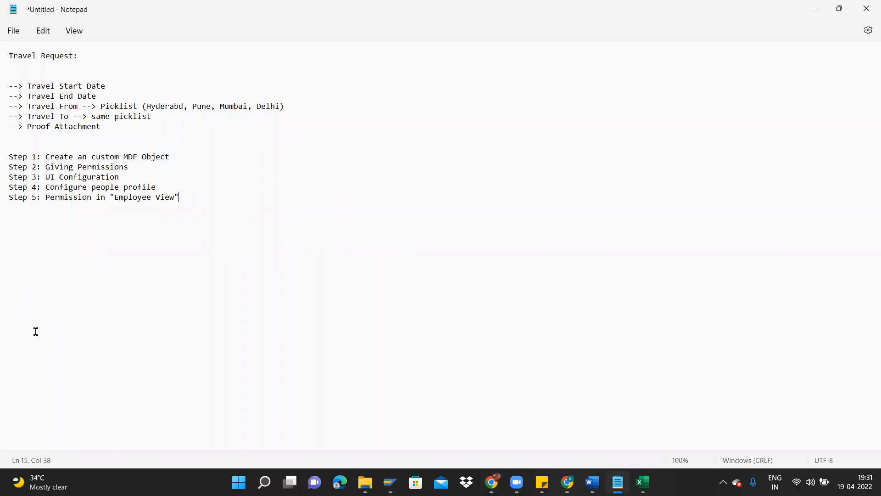
pyautogui.hotkey('alt', 'Tab')
pyautogui.hotkey('alt', 'Tab')
pyautogui.hotkey('alt', 'Tab')
pyautogui.hotkey('alt', 'Tab')
pyautogui.hotkey('alt', 'Tab')
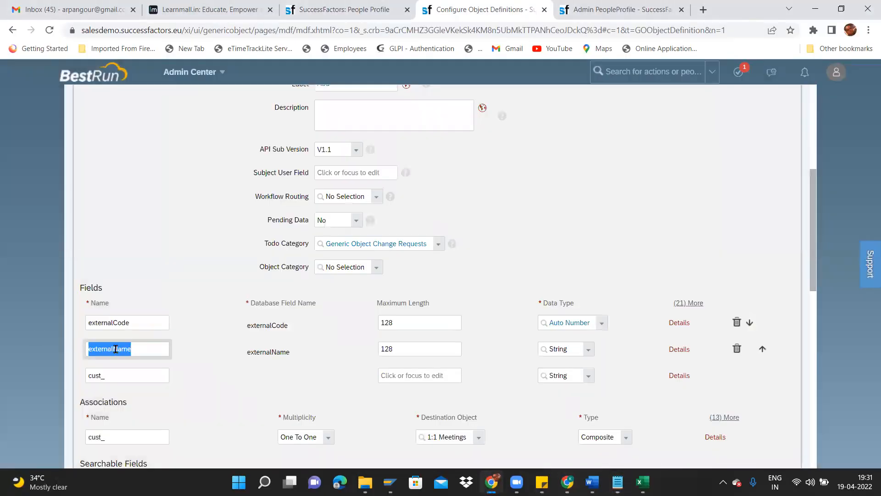
# In externalName's details, change the data type to Picklist
pyautogui.click(679, 351)
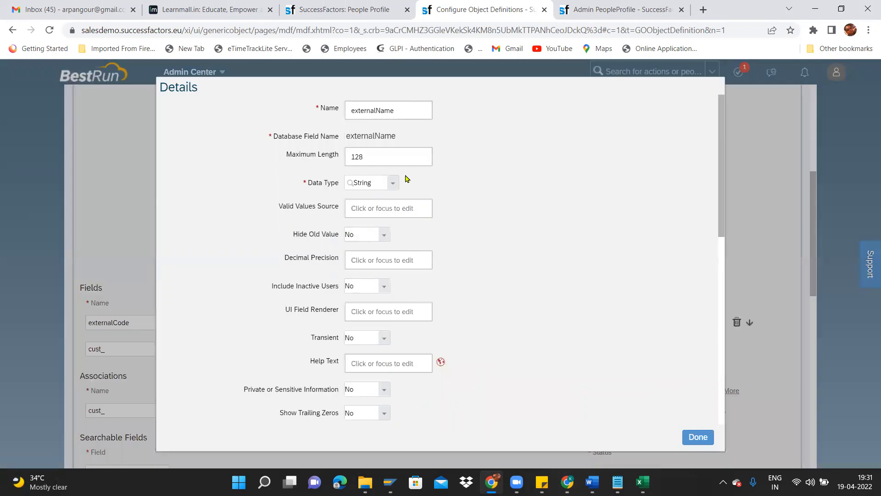
pyautogui.moveTo(720, 234); pyautogui.dragTo(728, 209)
pyautogui.click(393, 182)
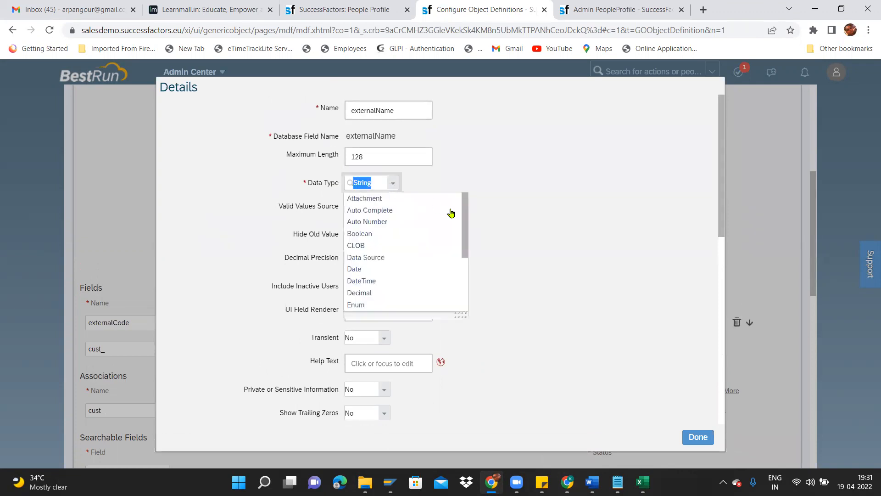
pyautogui.moveTo(464, 248); pyautogui.dragTo(466, 299)
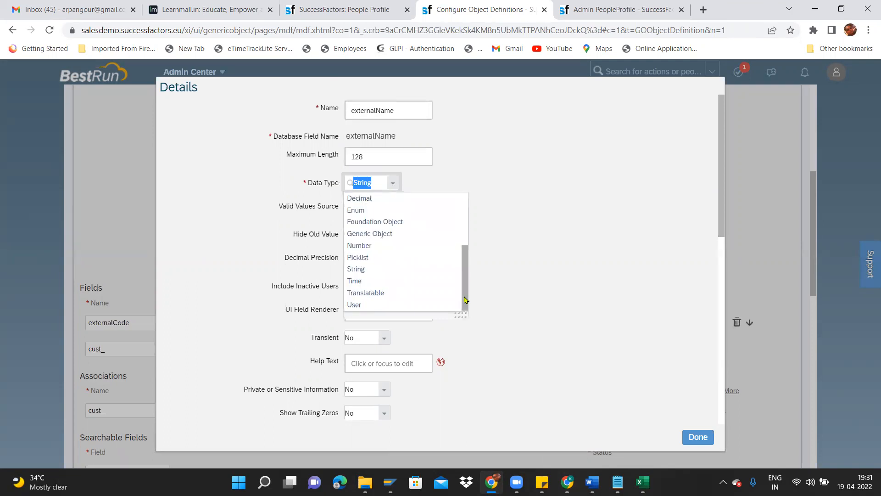
pyautogui.click(365, 264)
pyautogui.click(384, 207)
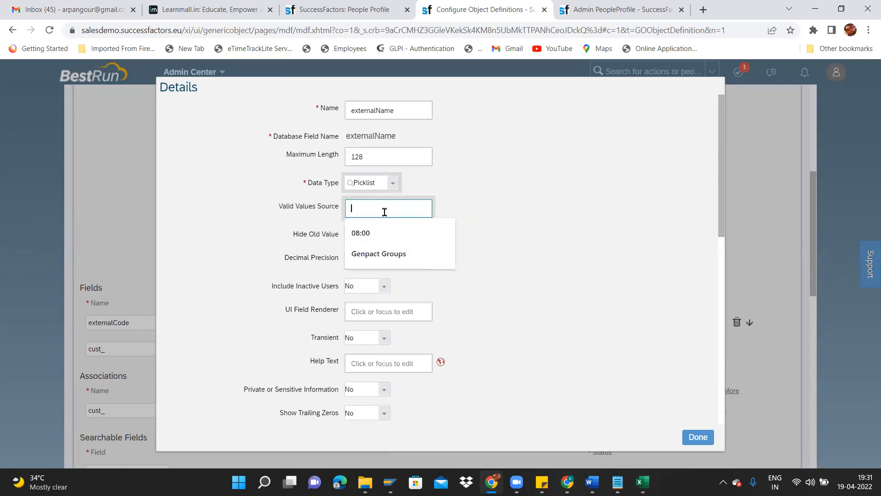
# Find the 'arpan' picklist in Picklist Center and paste Travel_List_Arpan as the valid values source
pyautogui.rightClick(499, 4)
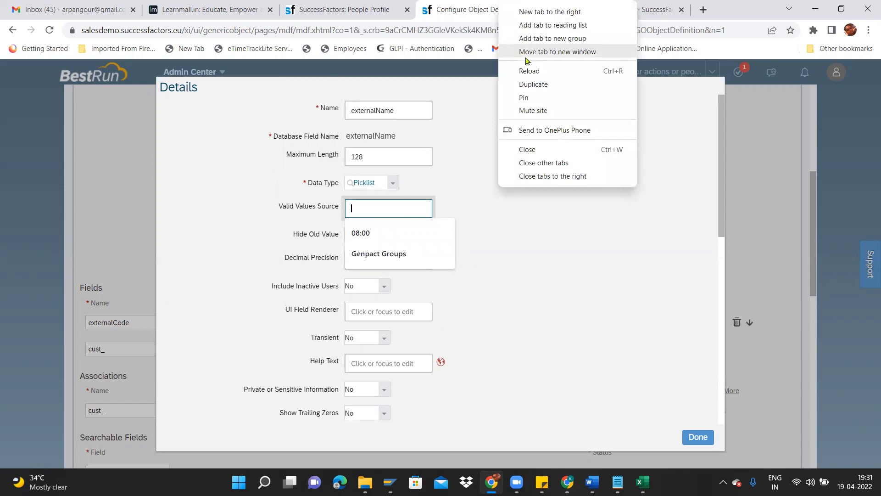
pyautogui.click(539, 84)
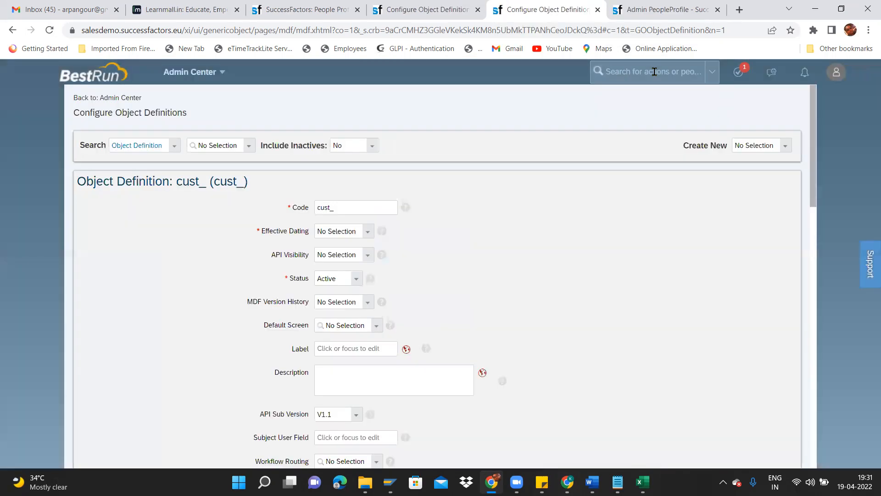
pyautogui.click(654, 71)
pyautogui.write('pic')
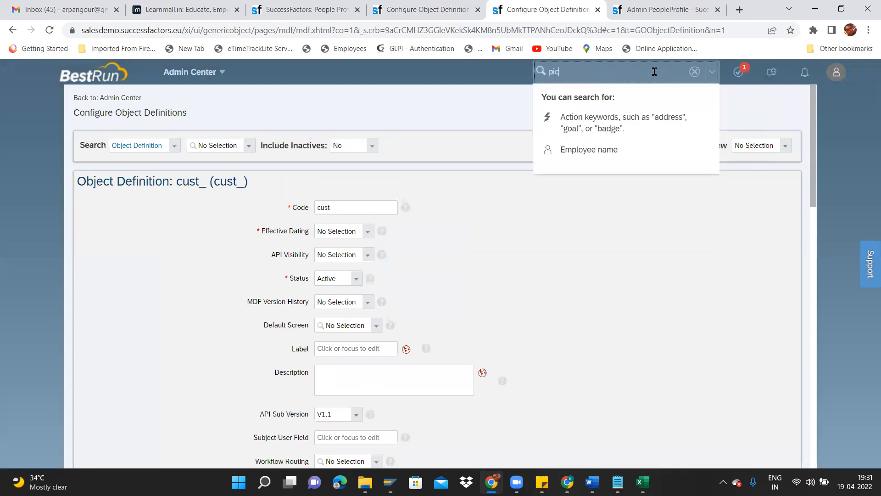
pyautogui.write('klist cent')
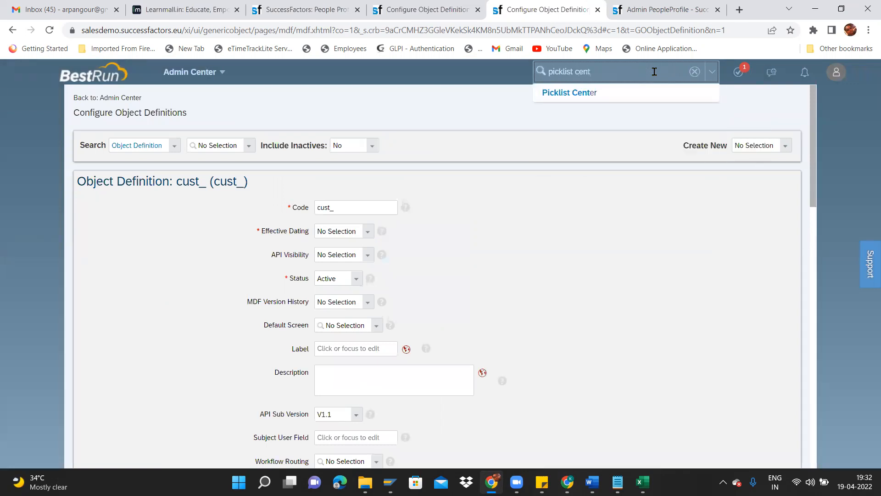
pyautogui.click(618, 93)
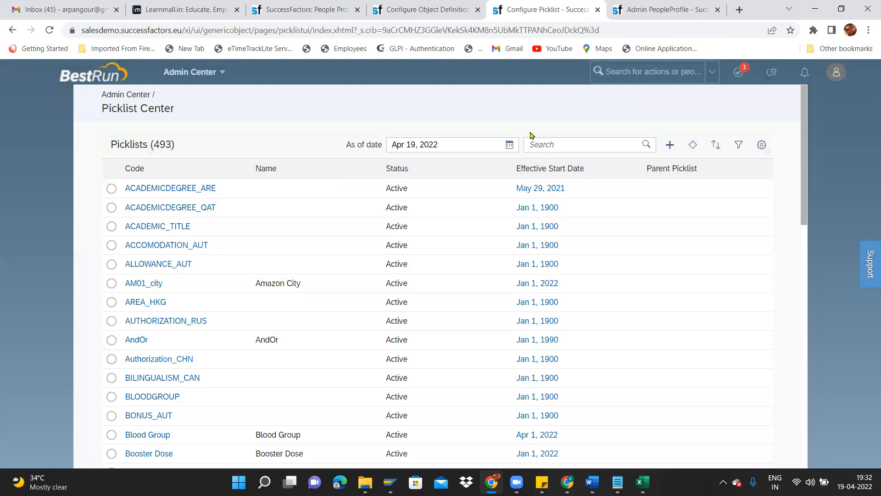
pyautogui.click(531, 144)
pyautogui.write('a')
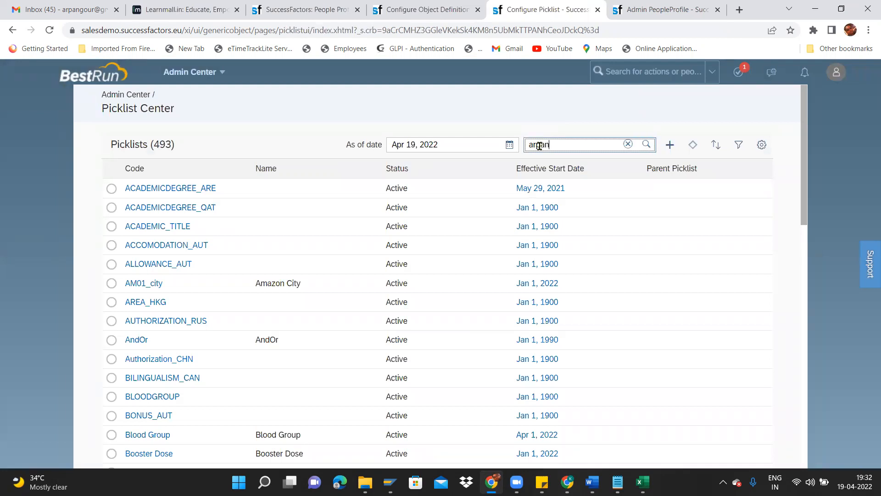
pyautogui.write('rpan')
pyautogui.press('Return')
pyautogui.moveTo(124, 191); pyautogui.dragTo(190, 193)
pyautogui.hotkey('ctrl', 'c')
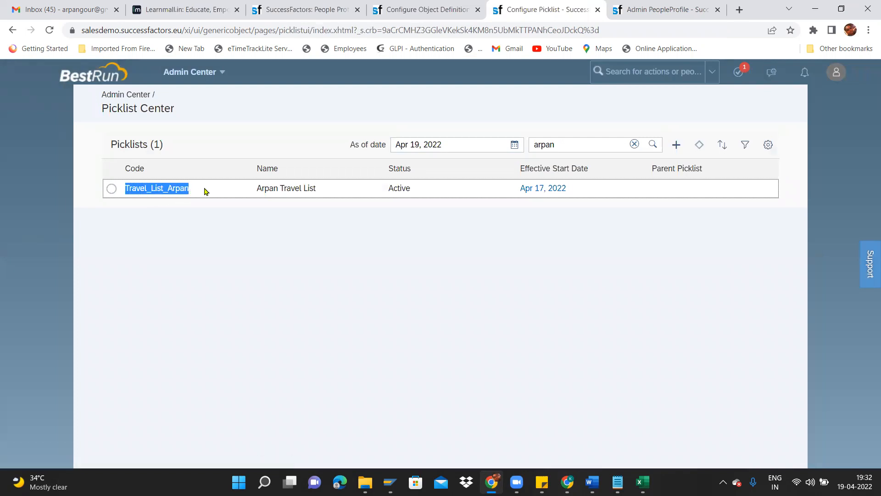
pyautogui.click(406, 10)
pyautogui.hotkey('ctrl', 'v')
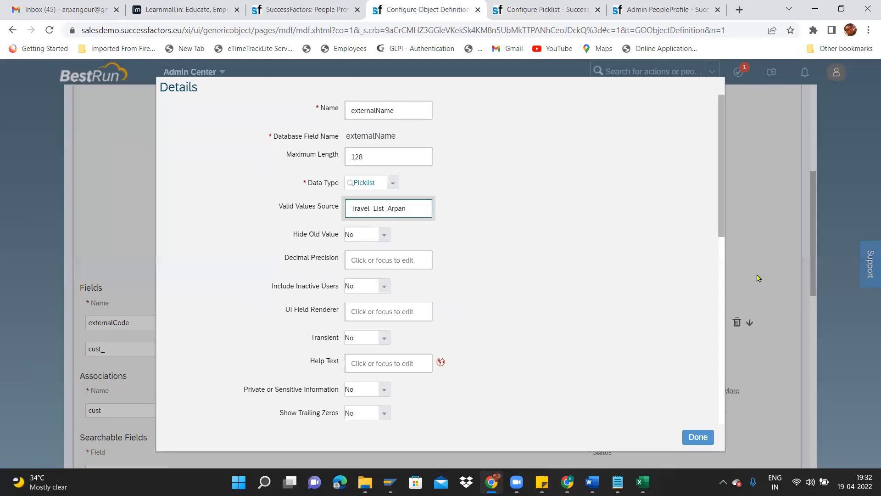
# Label externalName 'Travel From', with default and English (UK) translations, and close details
pyautogui.moveTo(725, 230); pyautogui.dragTo(724, 328)
pyautogui.click(407, 340)
pyautogui.hotkey('ctrl', 'a')
pyautogui.write('T')
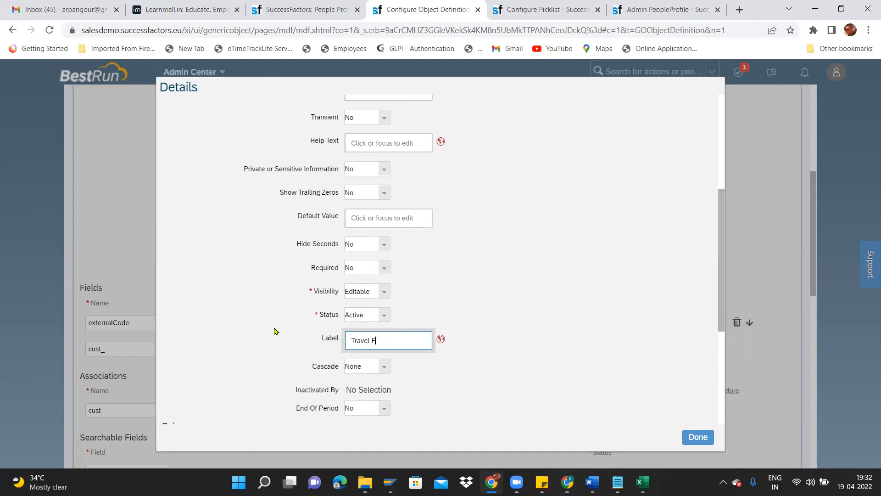
pyautogui.hotkey('ctrl', 'a')
pyautogui.hotkey('ctrl', 'c')
pyautogui.click(441, 339)
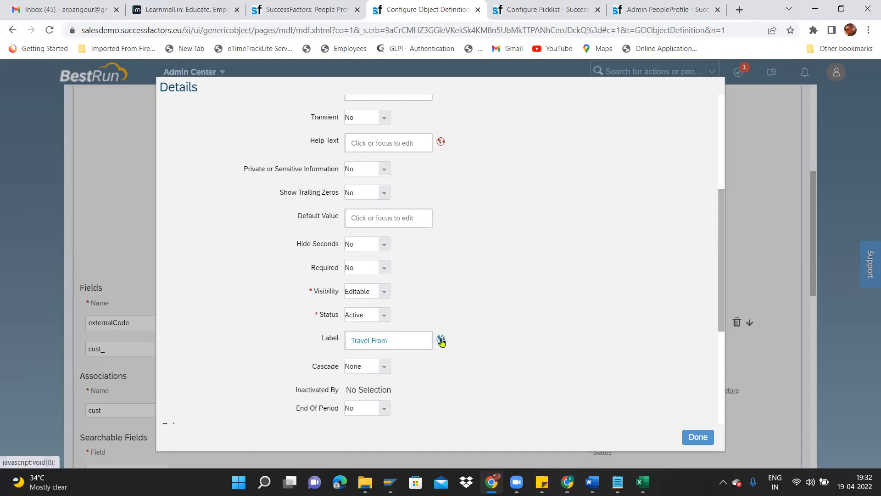
pyautogui.click(456, 111)
pyautogui.hotkey('ctrl', 'a')
pyautogui.hotkey('ctrl', 'v')
pyautogui.press('Tab')
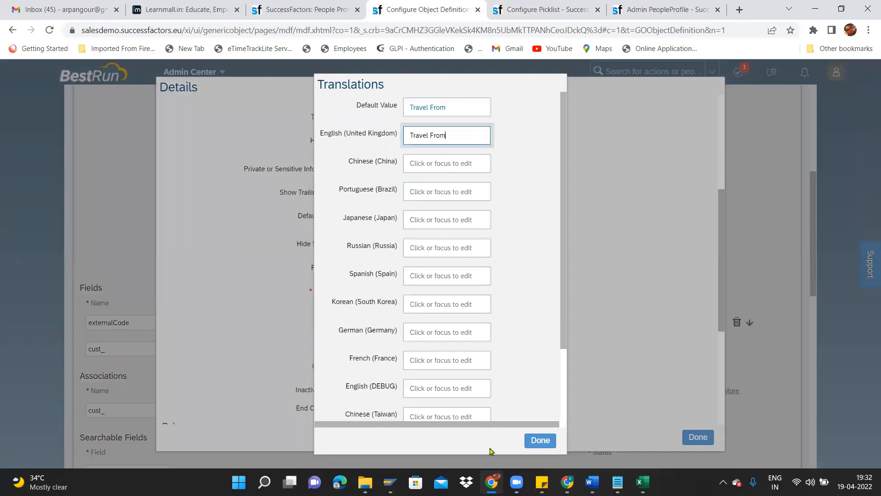
pyautogui.click(540, 440)
pyautogui.click(698, 437)
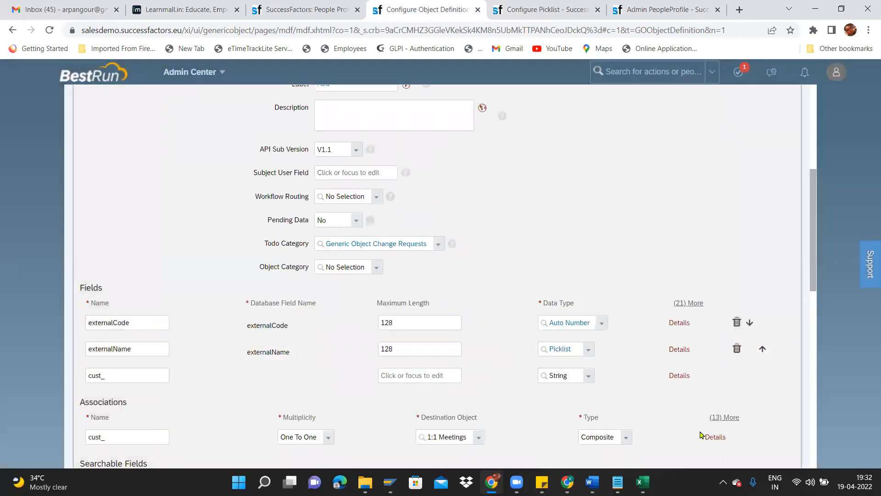
# Add a new field cust_TraveTo with maximum length 128 and data type Picklist
pyautogui.click(117, 372)
pyautogui.write('TraveTo')
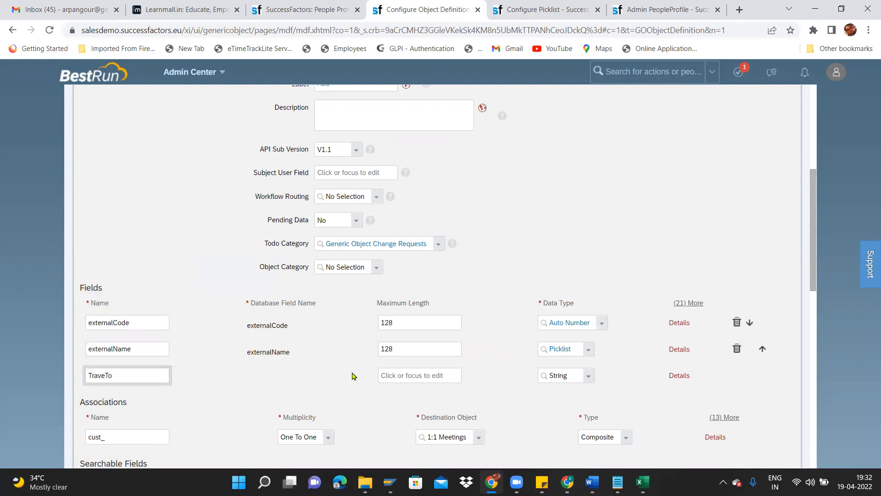
pyautogui.click(400, 373)
pyautogui.write('128')
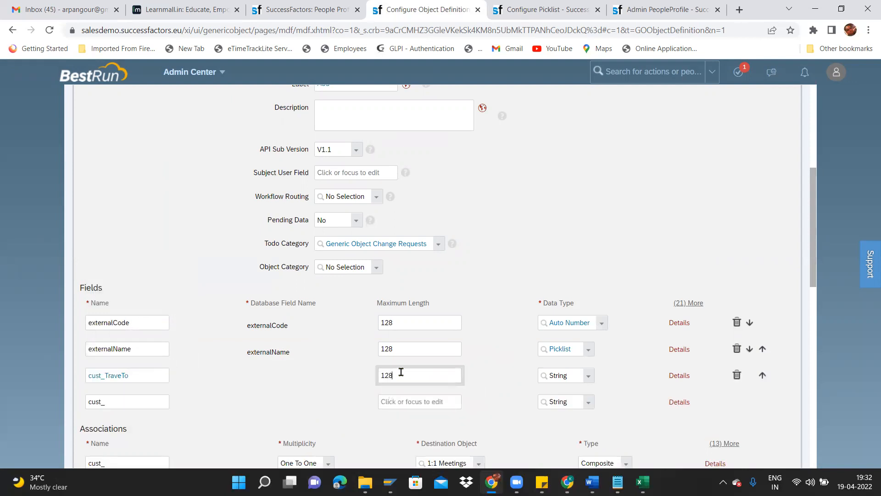
pyautogui.click(588, 375)
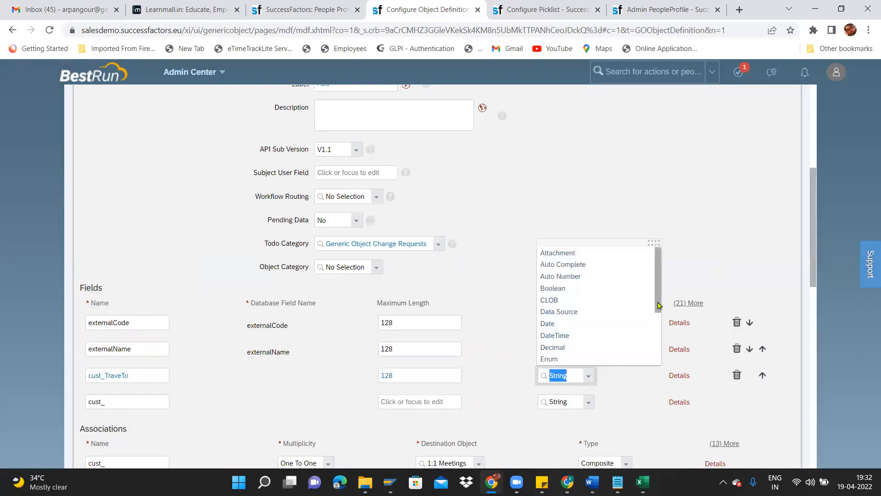
pyautogui.scroll(-3, 658, 353)
pyautogui.scroll(-2, 658, 353)
pyautogui.click(573, 311)
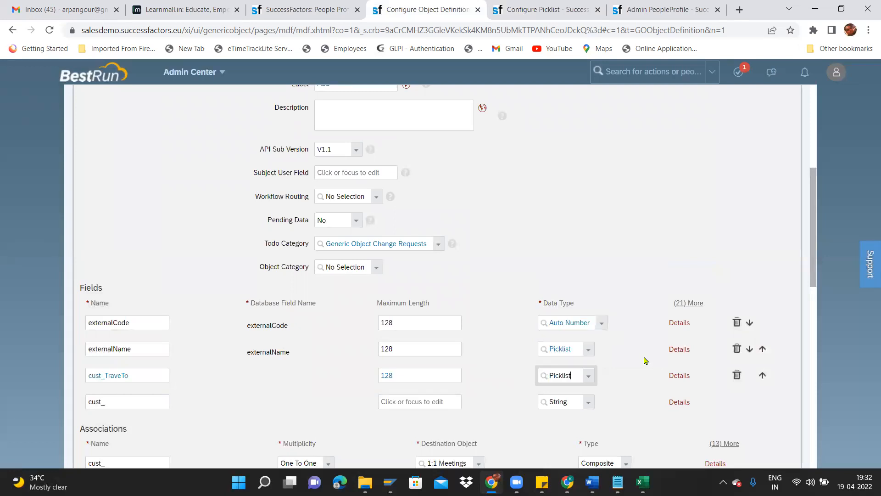
# Set the new field's valid values source to the copied travel list picklist code
pyautogui.click(679, 376)
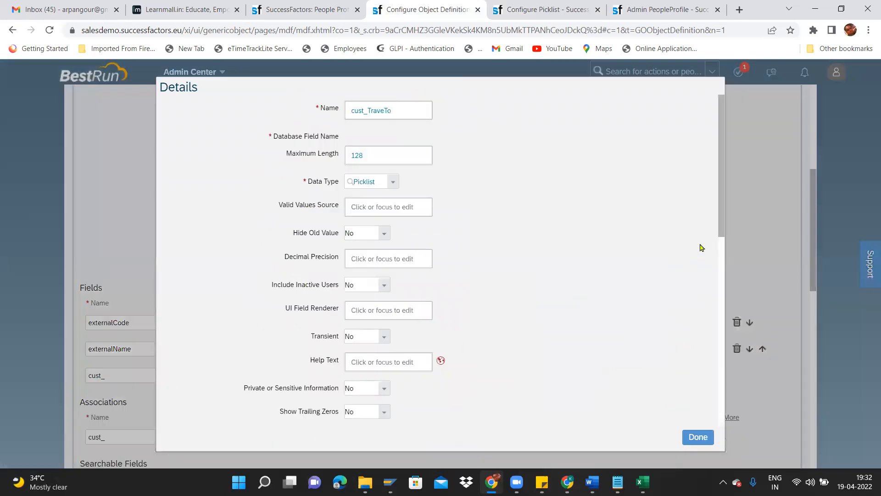
pyautogui.scroll(-1, 722, 219)
pyautogui.scroll(1, 722, 218)
pyautogui.click(409, 205)
pyautogui.click(407, 205)
pyautogui.write('Travel From')
pyautogui.hotkey('ctrl', 'shift', 'Left')
pyautogui.hotkey('ctrl', 'shift', 'Left')
pyautogui.press('BackSpace')
pyautogui.click(588, 1)
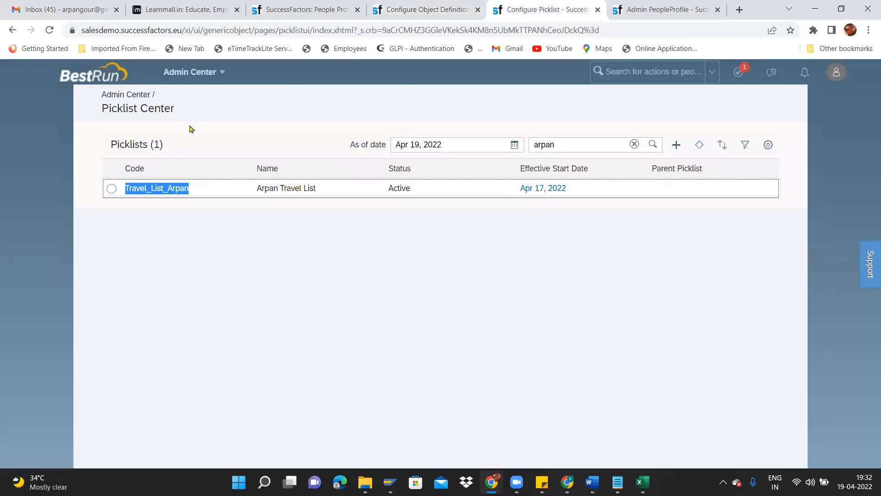
pyautogui.click(393, 5)
pyautogui.write('Travel_List_Arpan')
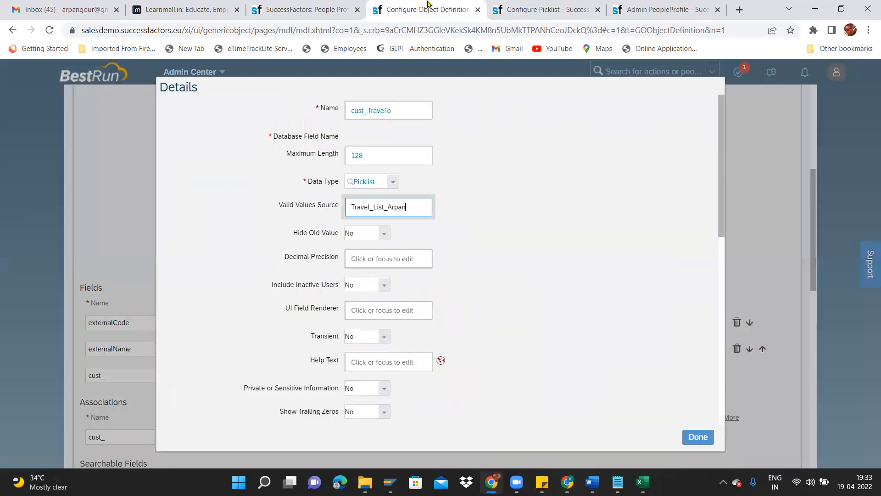
# Label the field 'Travel To' with matching default and English (UK) translations
pyautogui.moveTo(725, 216); pyautogui.dragTo(726, 372)
pyautogui.click(396, 202)
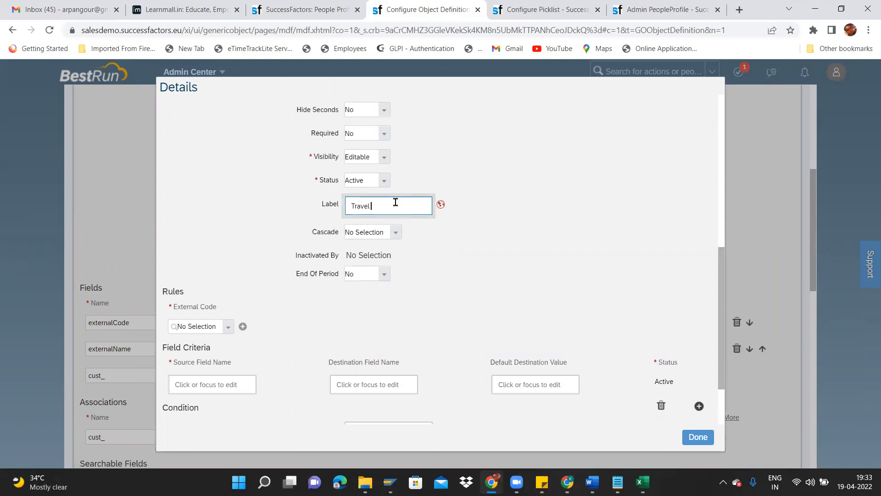
pyautogui.write('Travel To')
pyautogui.tripleClick(396, 202)
pyautogui.hotkey('ctrl', 'c')
pyautogui.click(441, 204)
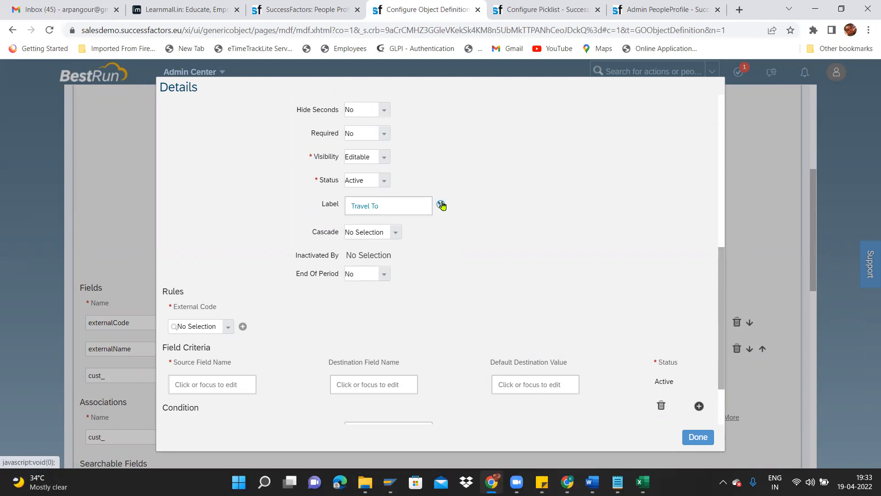
pyautogui.click(456, 102)
pyautogui.hotkey('ctrl', 'v')
pyautogui.press('Tab')
pyautogui.hotkey('ctrl', 'v')
pyautogui.click(540, 440)
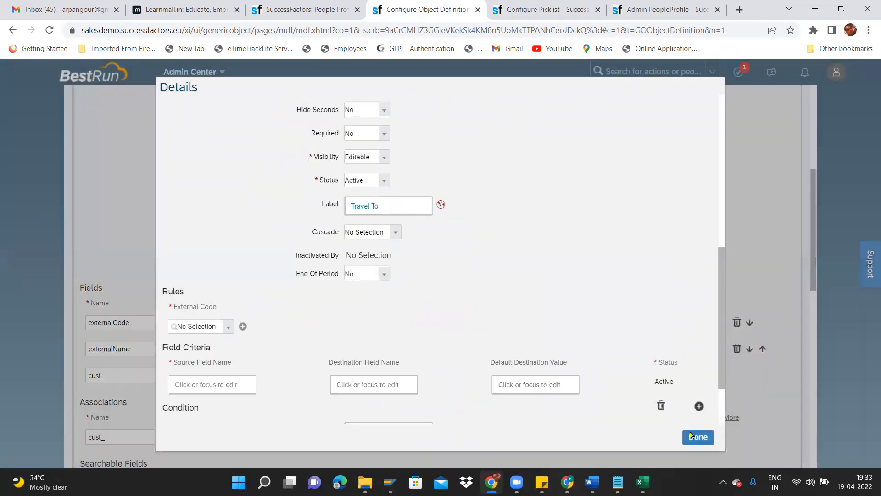
pyautogui.click(695, 436)
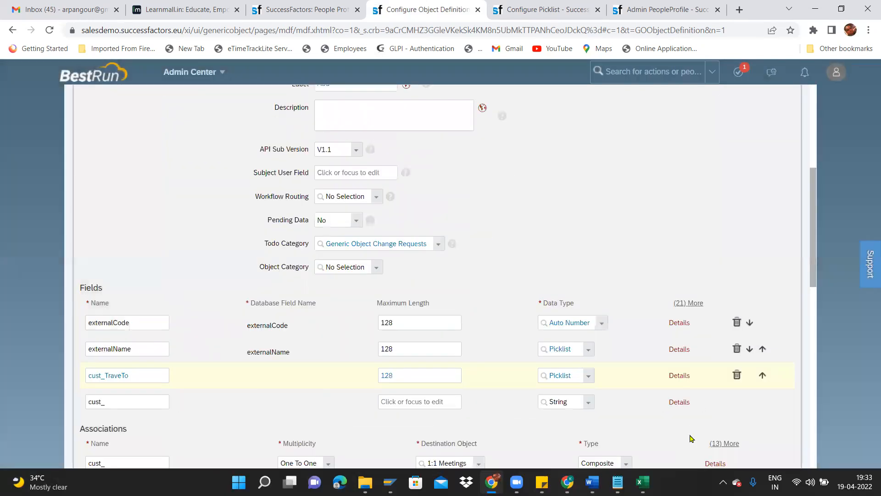
pyautogui.click(141, 405)
pyautogui.click(209, 399)
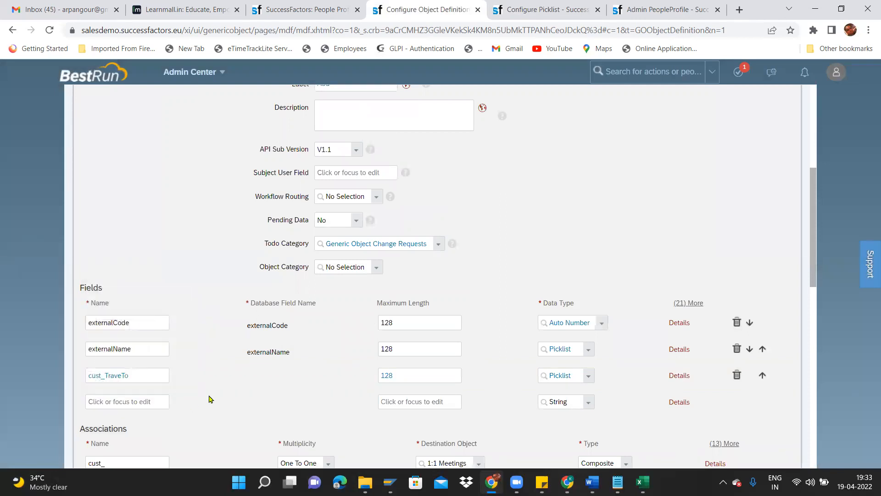
# Name the new field cust_Travel_StartDate with maximum length 10 and Date data type
pyautogui.click(140, 398)
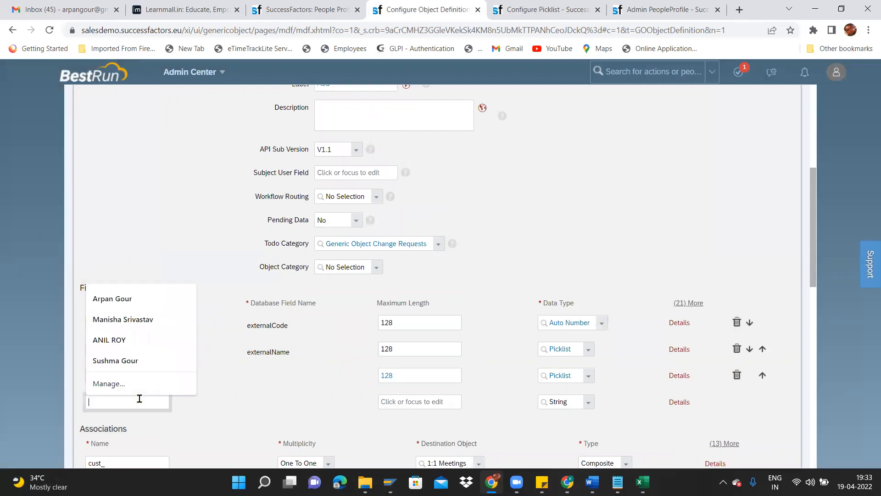
pyautogui.click(312, 392)
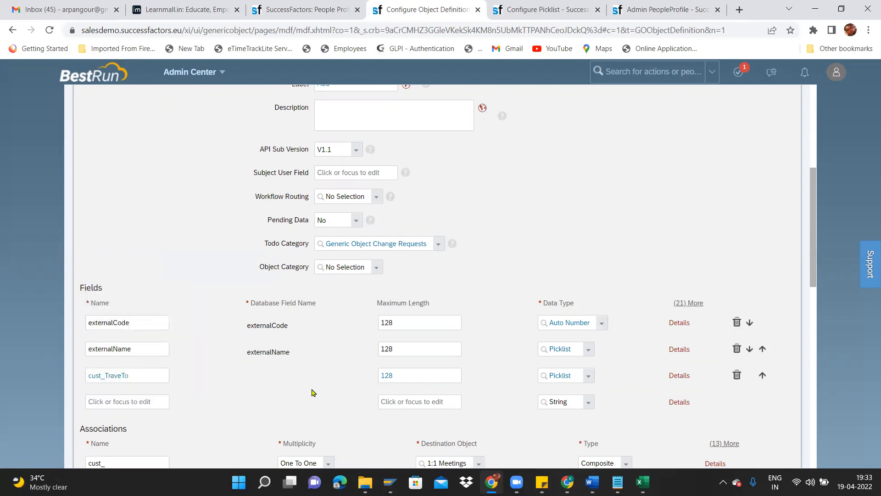
pyautogui.click(136, 402)
pyautogui.write('Travel_StartDate')
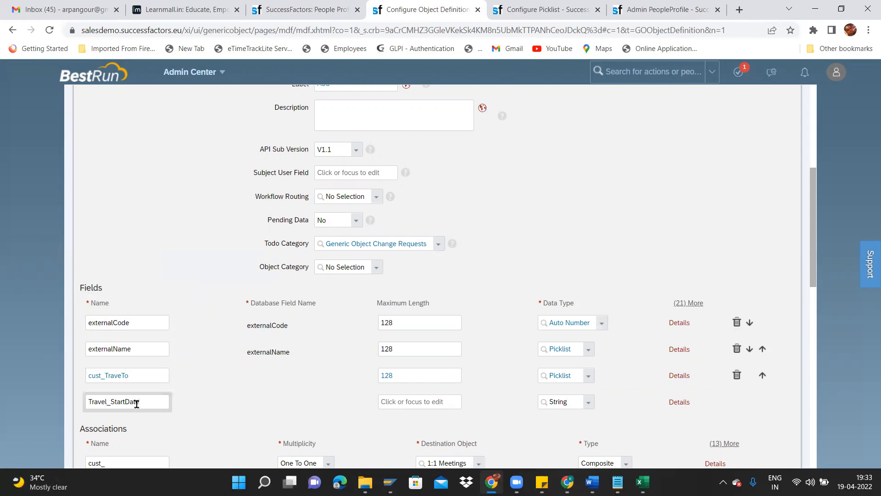
pyautogui.click(424, 397)
pyautogui.write('10')
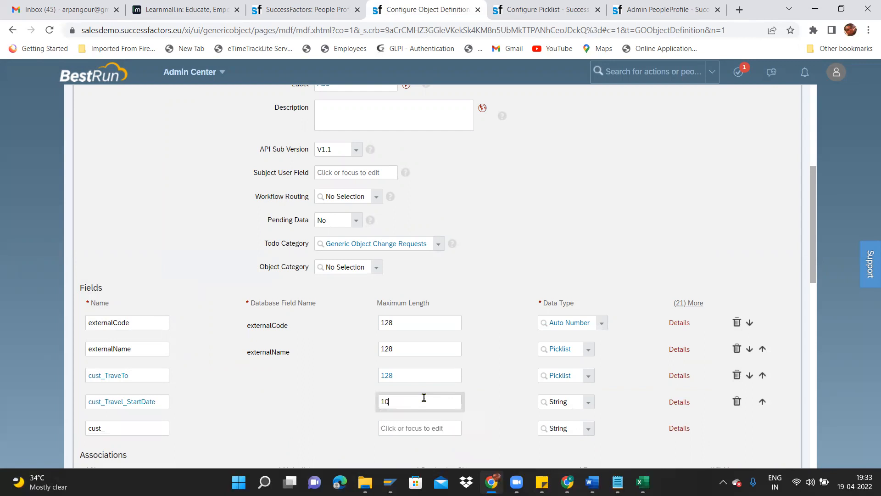
pyautogui.click(589, 402)
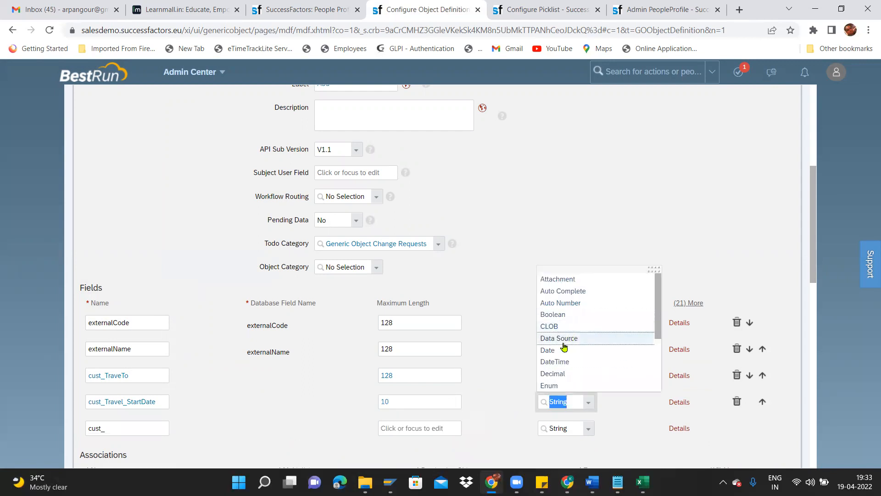
pyautogui.click(547, 350)
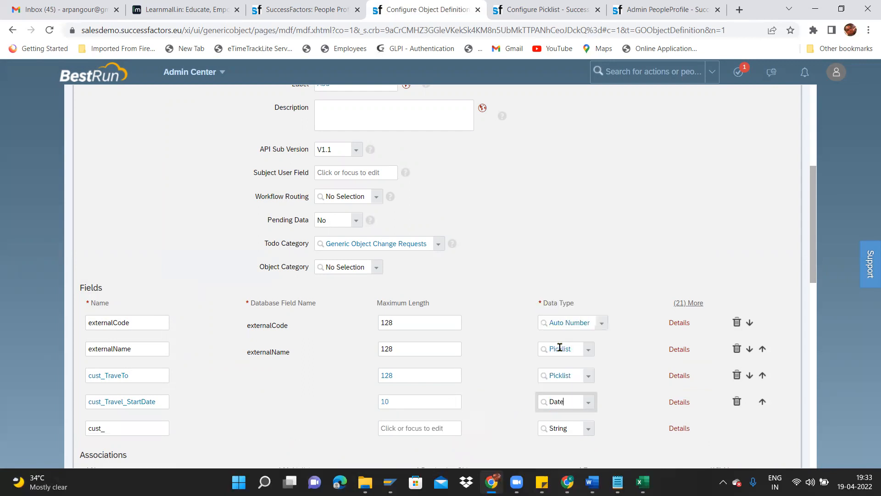
# Label it Travel Start Date, with matching default and English (United Kingdom) translations
pyautogui.click(679, 402)
pyautogui.moveTo(721, 210); pyautogui.dragTo(721, 372)
pyautogui.click(402, 223)
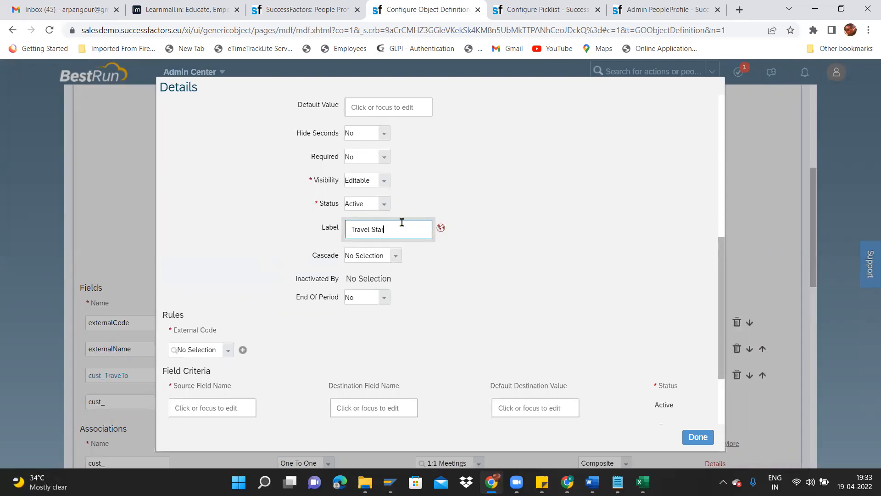
pyautogui.hotkey('ctrl', 'shift', 'Left')
pyautogui.hotkey('ctrl', 'shift', 'Left')
pyautogui.hotkey('ctrl', 'shift', 'Left')
pyautogui.hotkey('ctrl', 'c')
pyautogui.click(442, 230)
pyautogui.click(454, 105)
pyautogui.hotkey('ctrl', 'v')
pyautogui.press('Tab')
pyautogui.hotkey('ctrl', 'v')
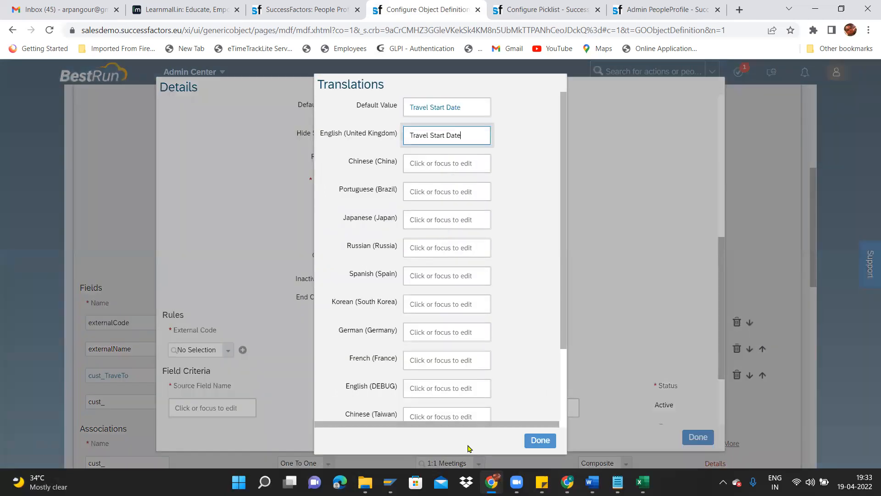
pyautogui.click(540, 441)
pyautogui.click(705, 438)
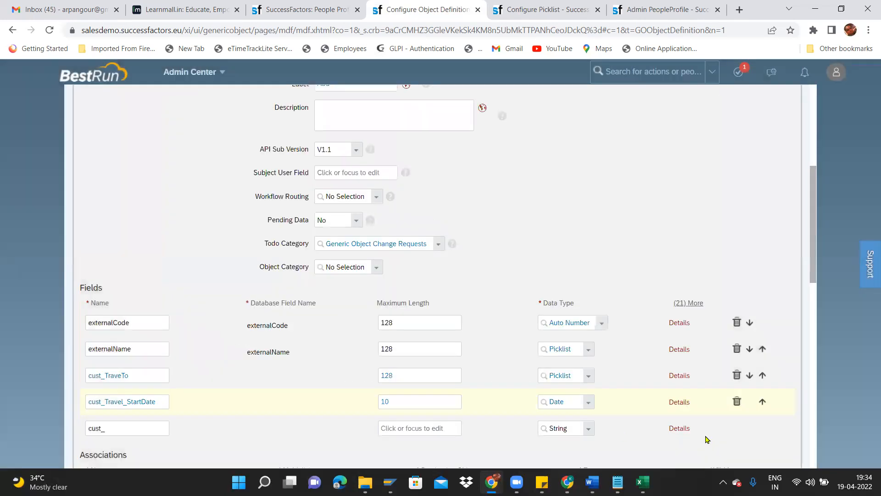
# Add the field cust_Travel_EndDate with maximum length 10 as a Date type
pyautogui.click(145, 424)
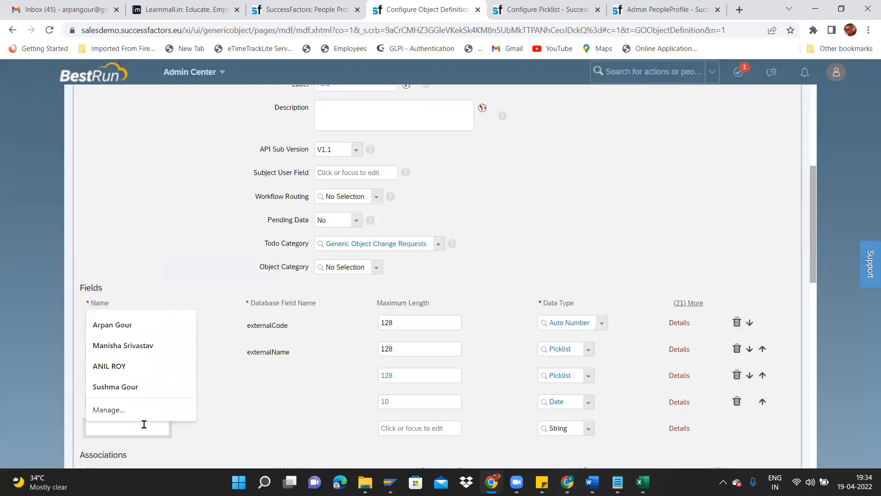
pyautogui.write('Travel_End')
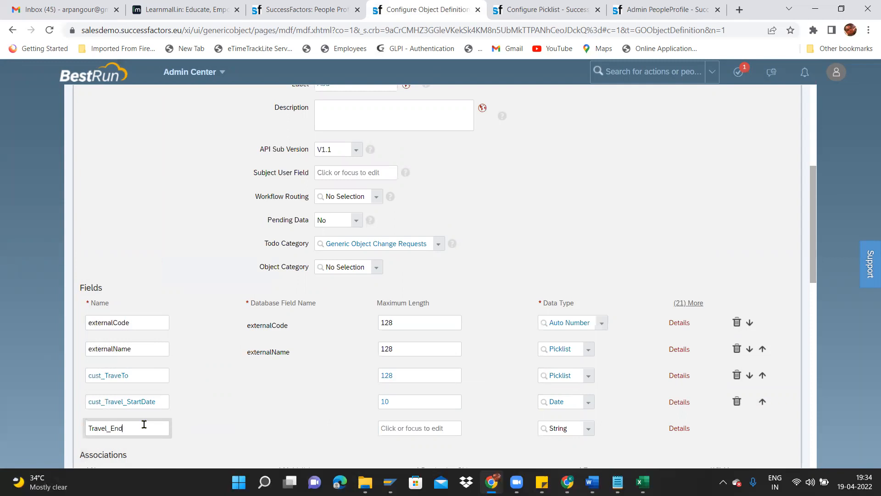
pyautogui.write('Date')
pyautogui.click(422, 424)
pyautogui.write('10')
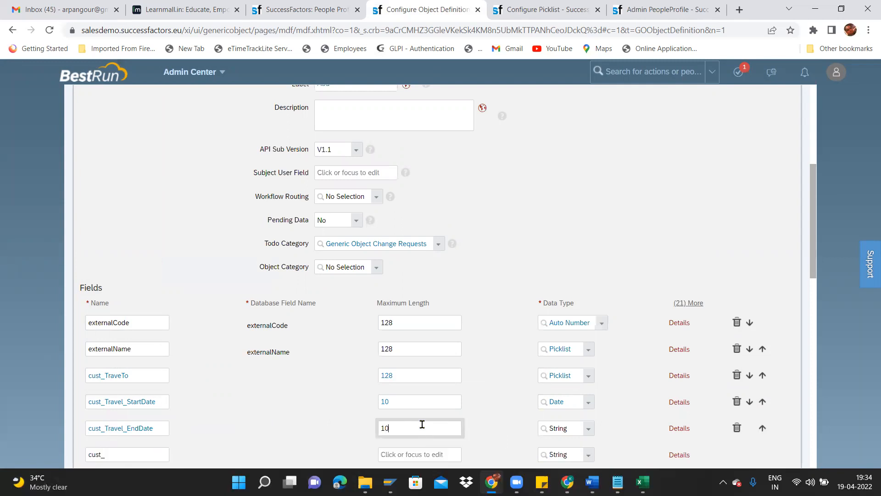
pyautogui.click(589, 428)
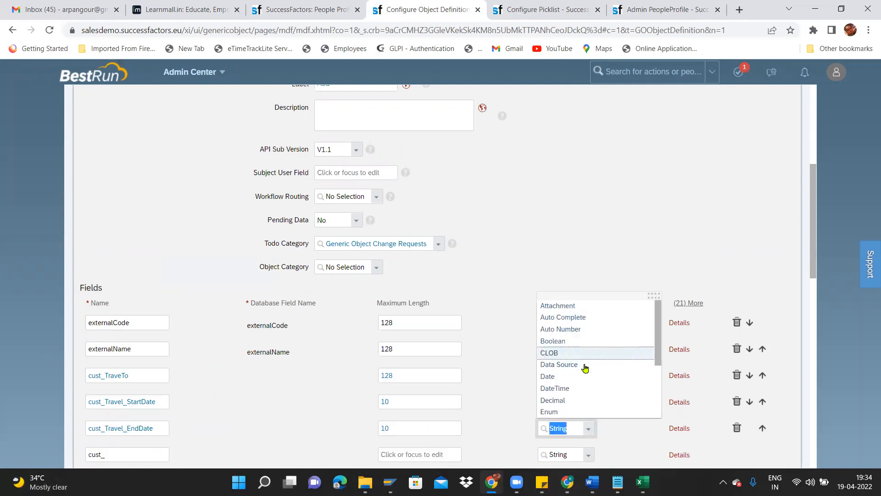
pyautogui.click(575, 375)
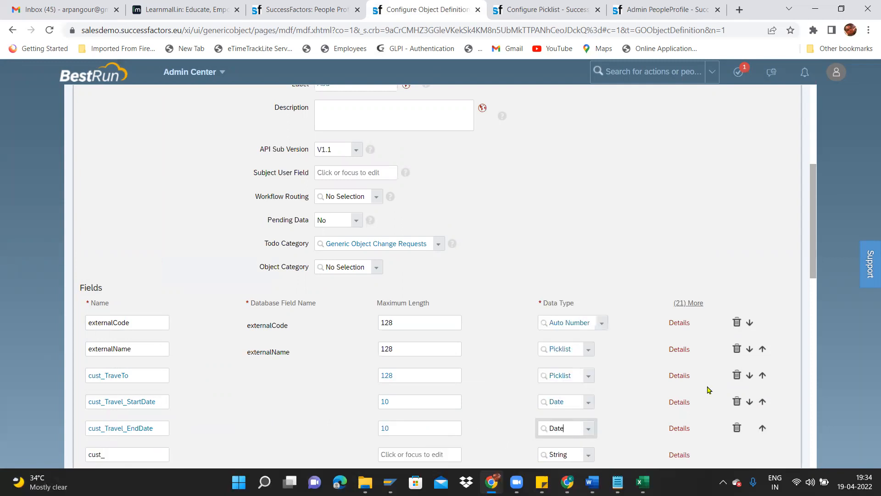
# Label it Travel End Date, with matching default and English (United Kingdom) translations
pyautogui.click(680, 428)
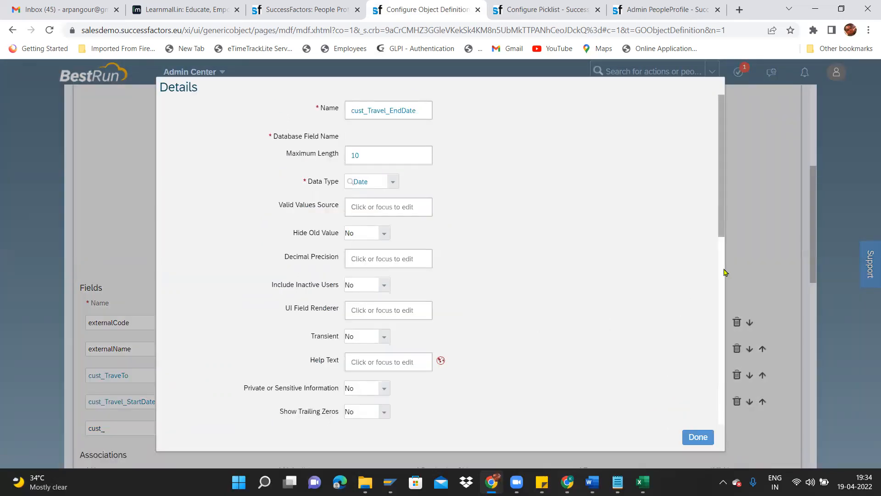
pyautogui.scroll(-6, 724, 272)
pyautogui.click(386, 261)
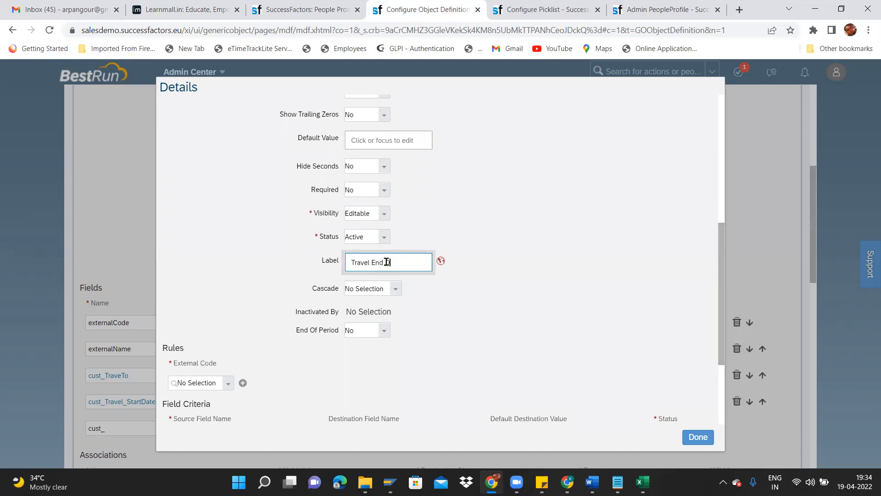
pyautogui.moveTo(413, 259); pyautogui.dragTo(299, 251)
pyautogui.hotkey('ctrl', 'c')
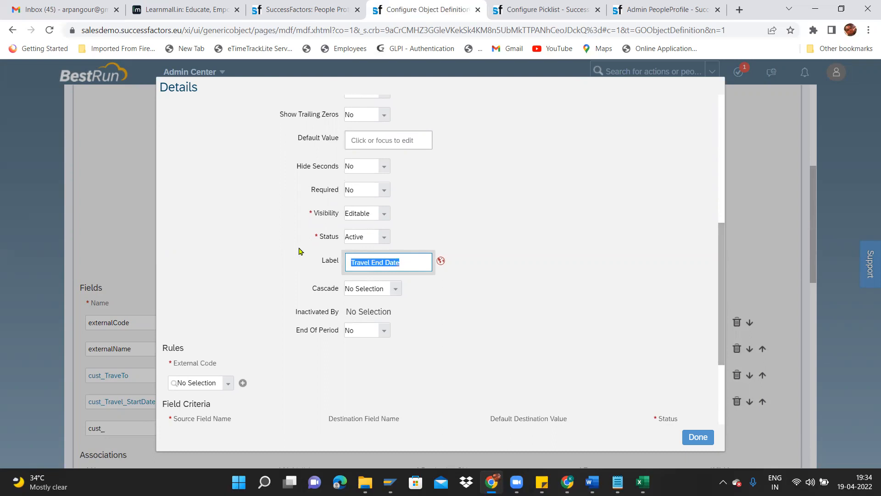
pyautogui.click(441, 261)
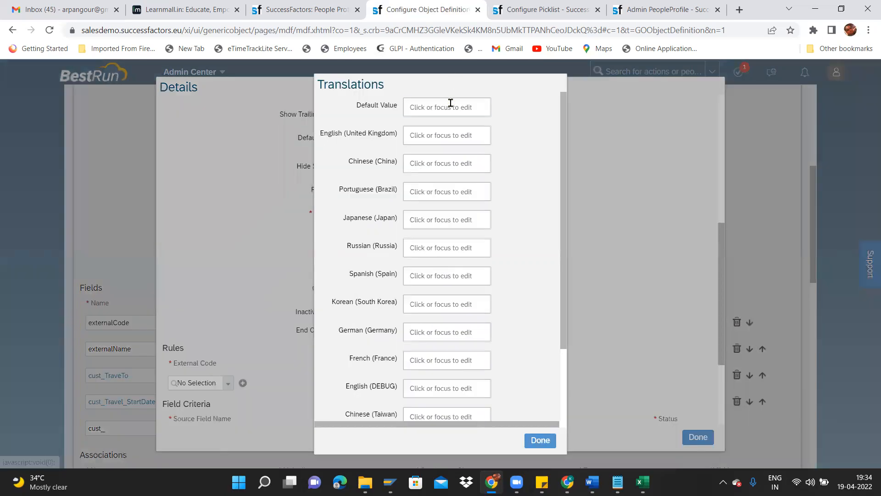
pyautogui.click(451, 106)
pyautogui.hotkey('ctrl', 'v')
pyautogui.press('Tab')
pyautogui.hotkey('ctrl', 'v')
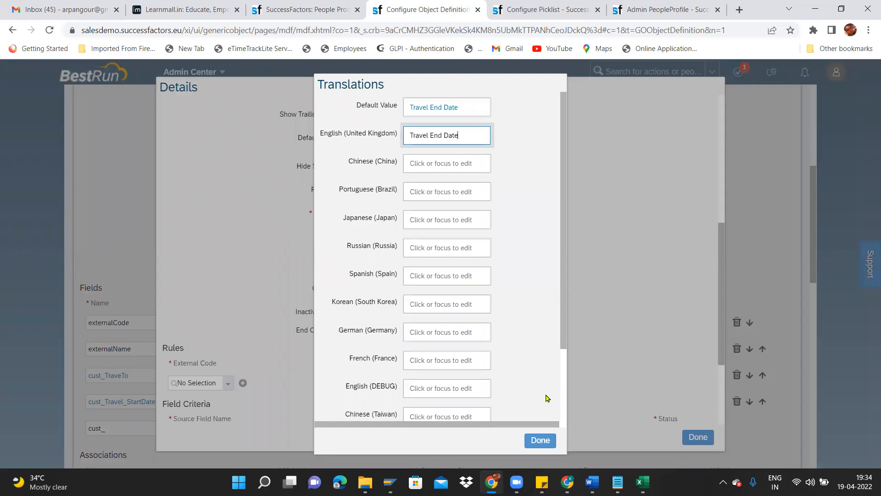
pyautogui.click(540, 440)
pyautogui.click(705, 436)
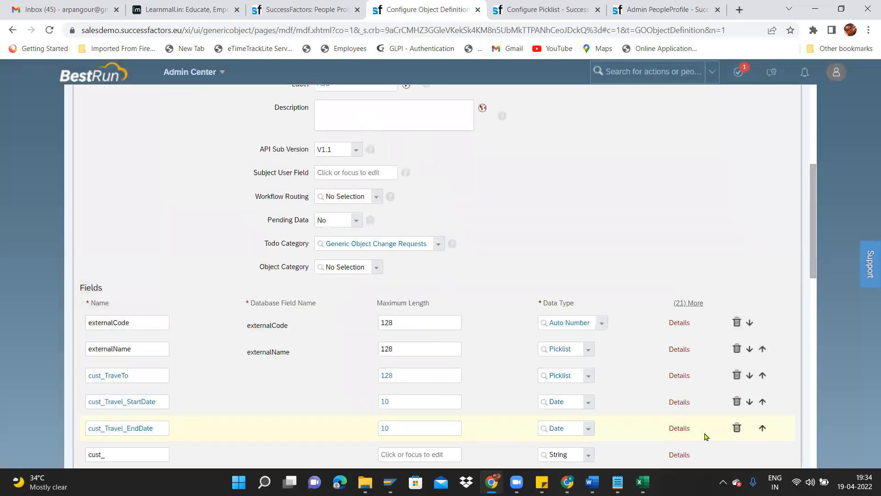
pyautogui.moveTo(816, 247); pyautogui.dragTo(820, 279)
# Add the field cust_Attachment with maximum length 100 as an Attachment type
pyautogui.click(150, 367)
pyautogui.write('Attachment')
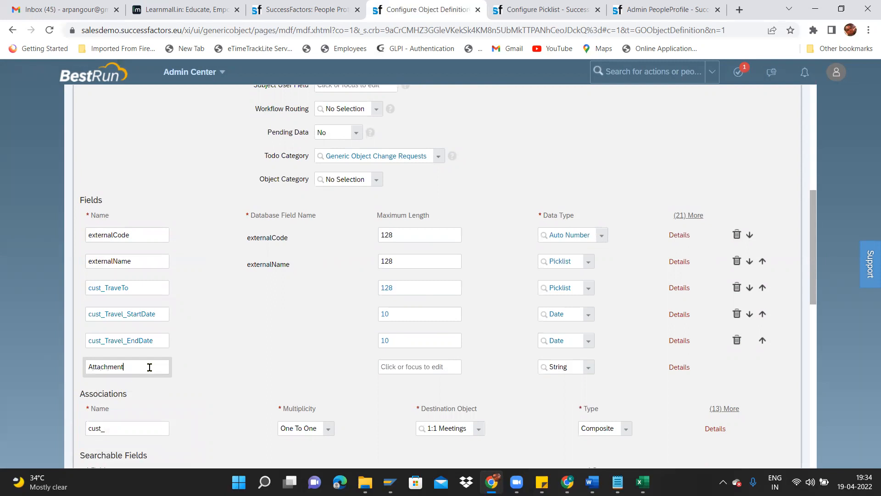
pyautogui.click(404, 363)
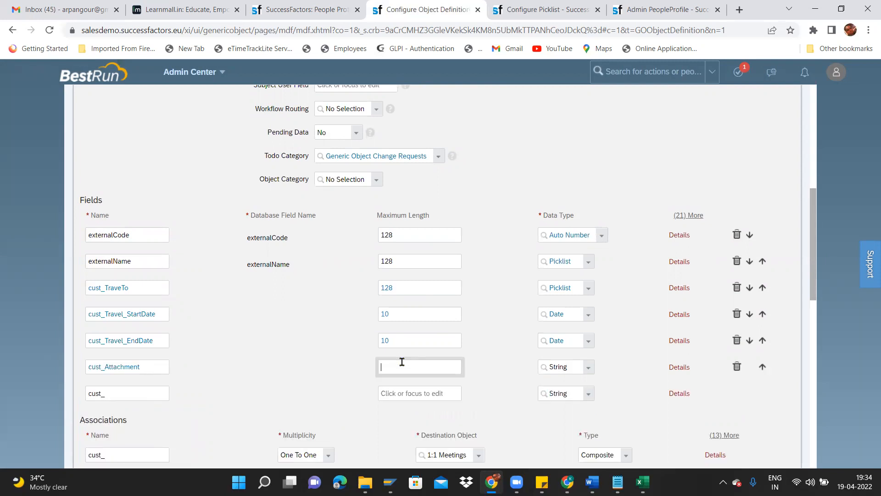
pyautogui.write('100')
pyautogui.click(493, 375)
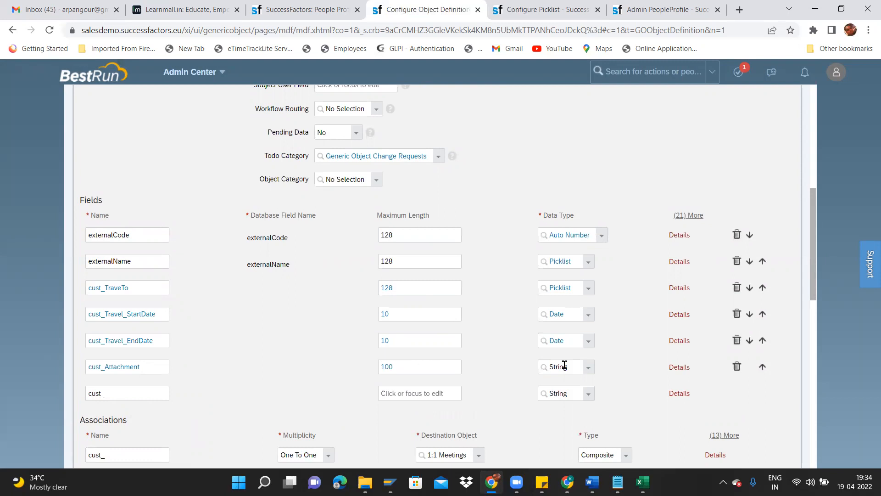
pyautogui.click(589, 373)
pyautogui.click(573, 246)
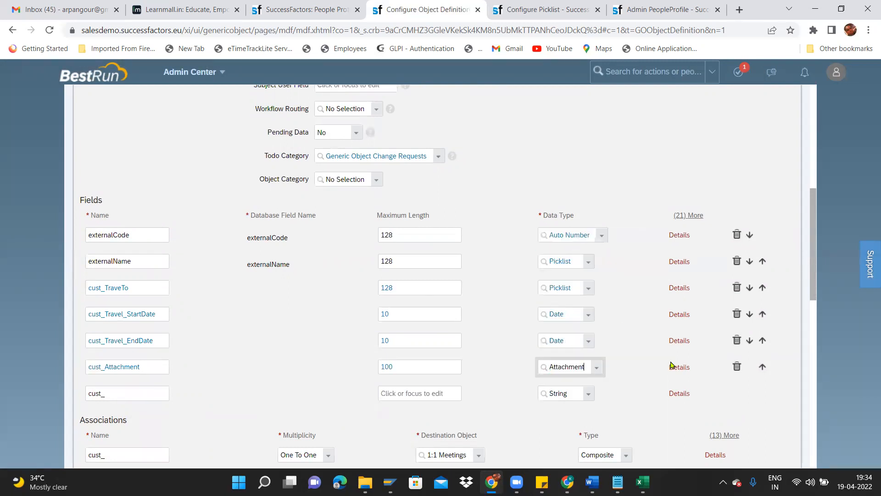
# Label it Supporting Attachment, with matching default and English (United Kingdom) translations
pyautogui.click(676, 369)
pyautogui.moveTo(723, 206); pyautogui.dragTo(725, 416)
pyautogui.click(391, 125)
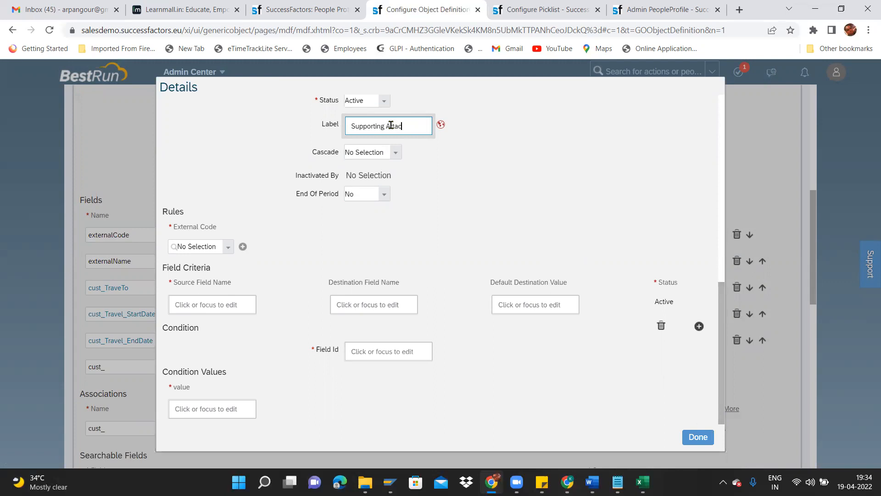
pyautogui.tripleClick(391, 125)
pyautogui.hotkey('ctrl', 'c')
pyautogui.click(440, 125)
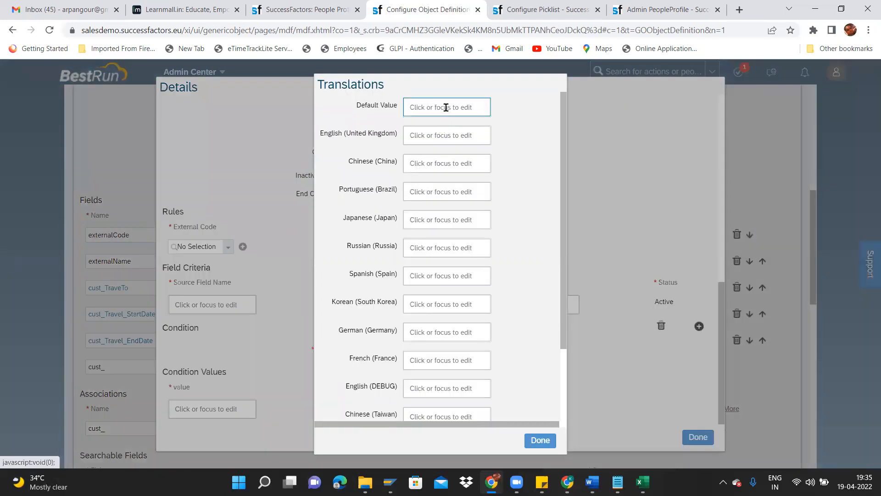
pyautogui.click(446, 107)
pyautogui.hotkey('ctrl', 'v')
pyautogui.press('Tab')
pyautogui.hotkey('ctrl', 'v')
pyautogui.click(544, 441)
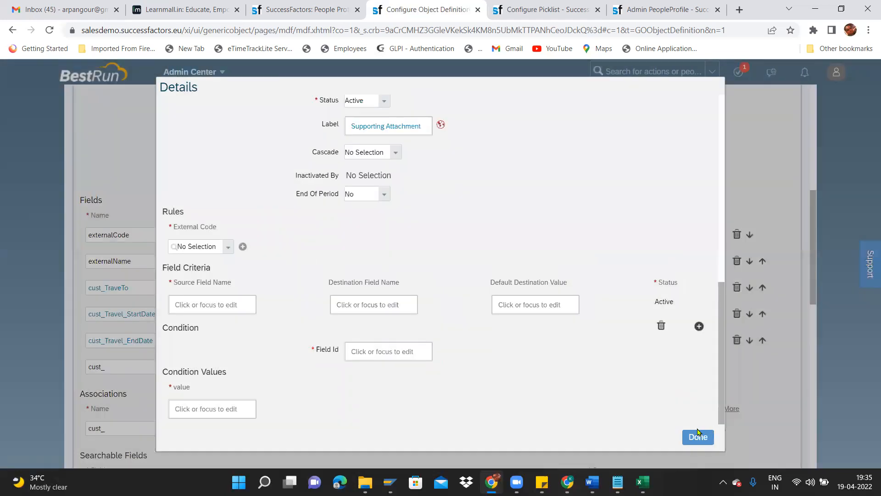
pyautogui.click(698, 439)
pyautogui.moveTo(812, 273); pyautogui.dragTo(813, 374)
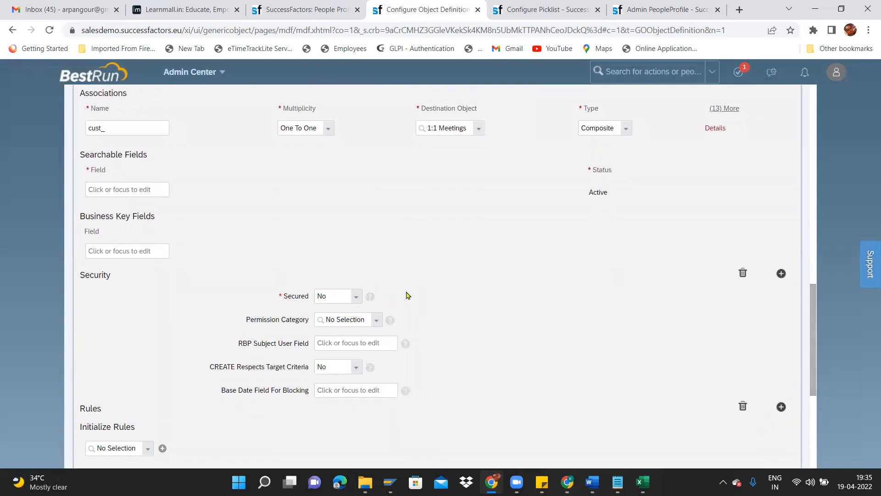
# Save the cust_Travel_Child definition, confirming past the searchable-field warning
pyautogui.moveTo(813, 366); pyautogui.dragTo(839, 447)
pyautogui.scroll(4, 836, 448)
pyautogui.scroll(-4, 837, 451)
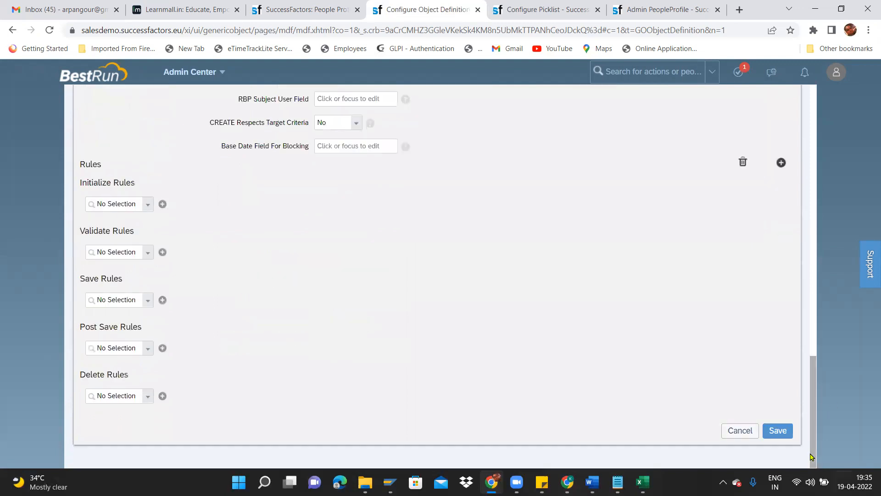
pyautogui.click(780, 431)
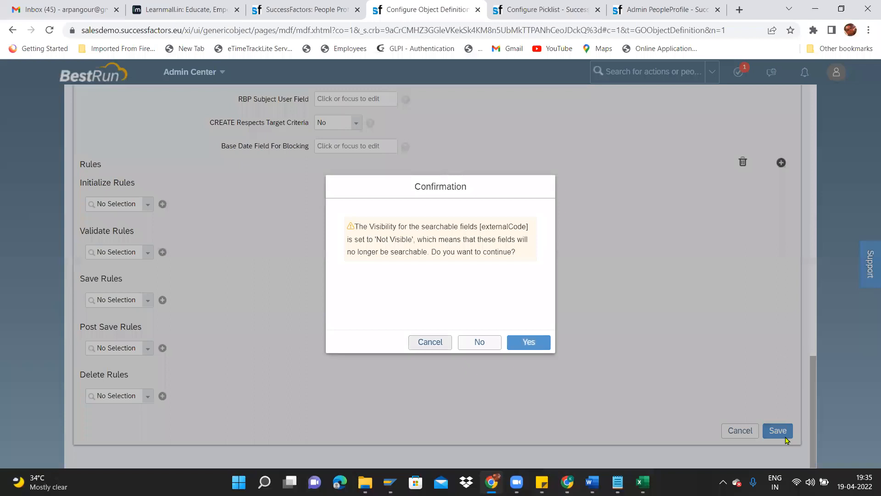
pyautogui.click(531, 342)
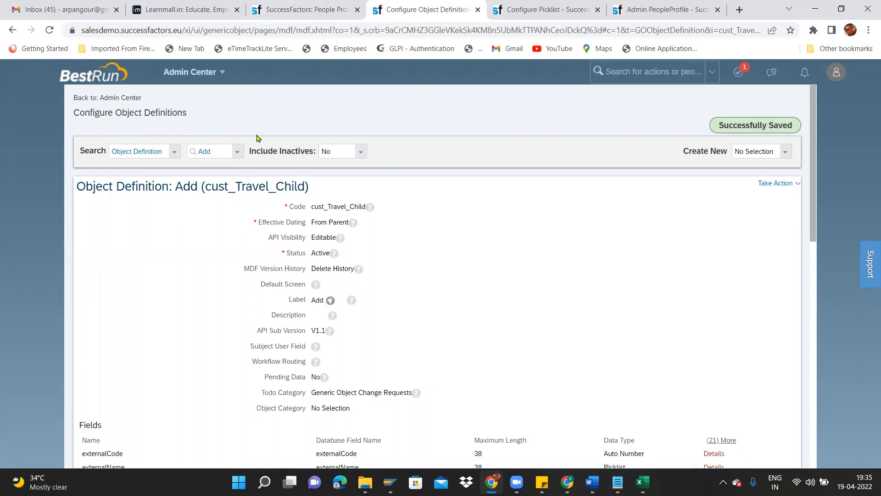
# Open the Travel Request object definition and put it into Make Correction mode
pyautogui.click(237, 156)
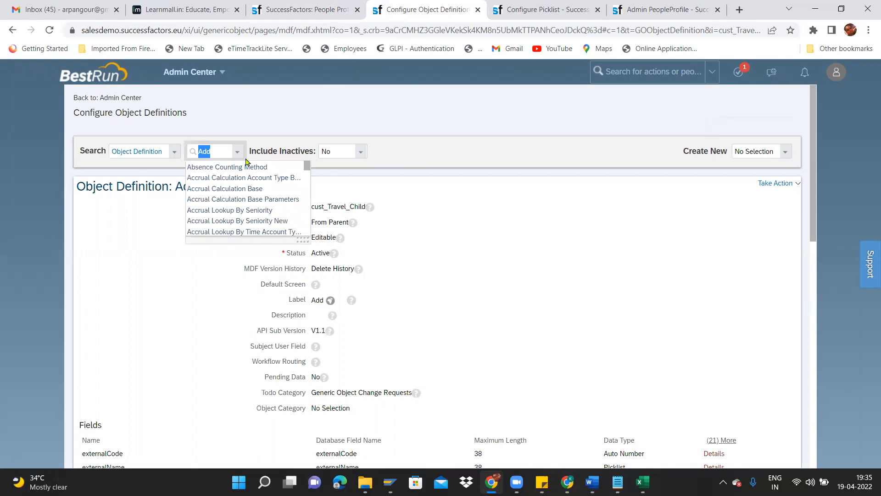
pyautogui.write('travel')
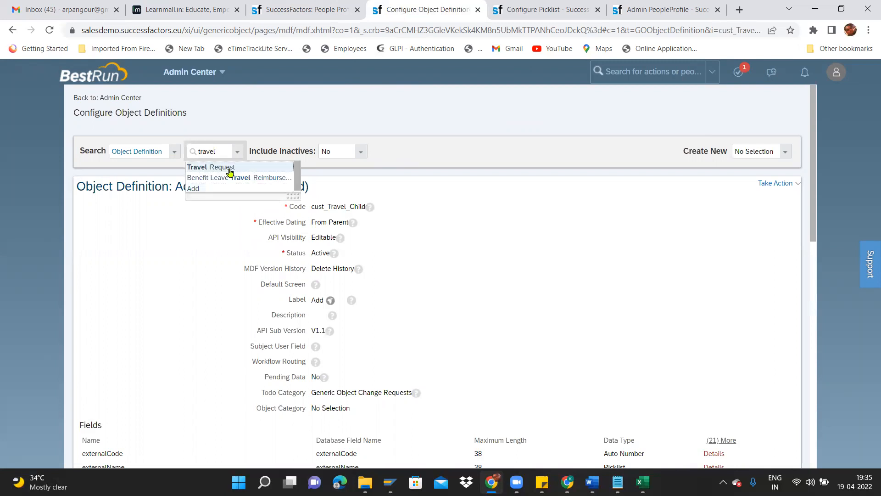
pyautogui.click(229, 167)
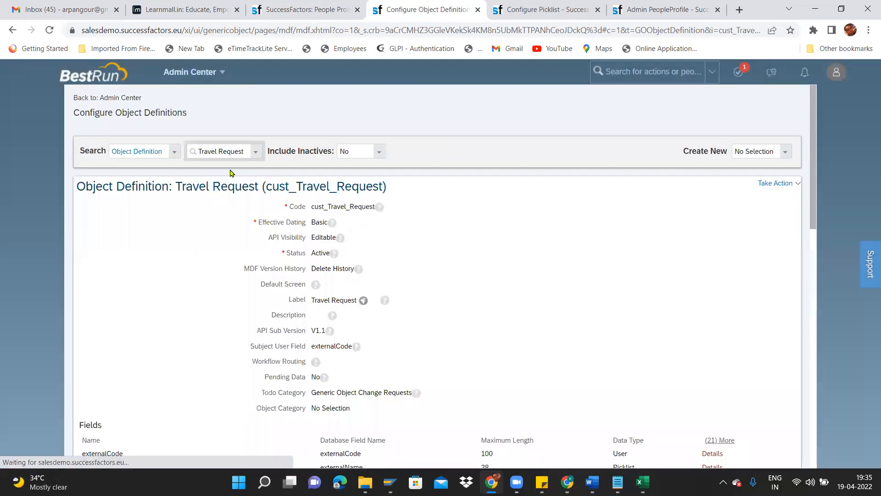
pyautogui.moveTo(813, 208); pyautogui.dragTo(844, 206)
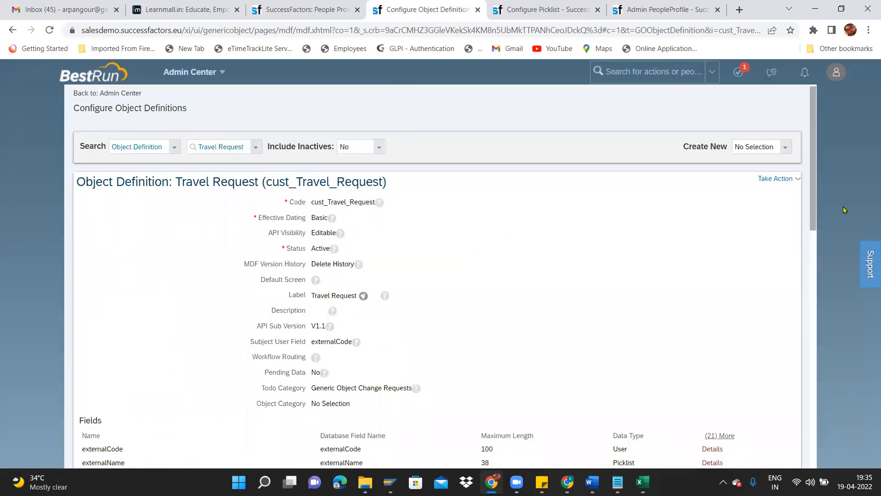
pyautogui.click(775, 183)
pyautogui.click(697, 194)
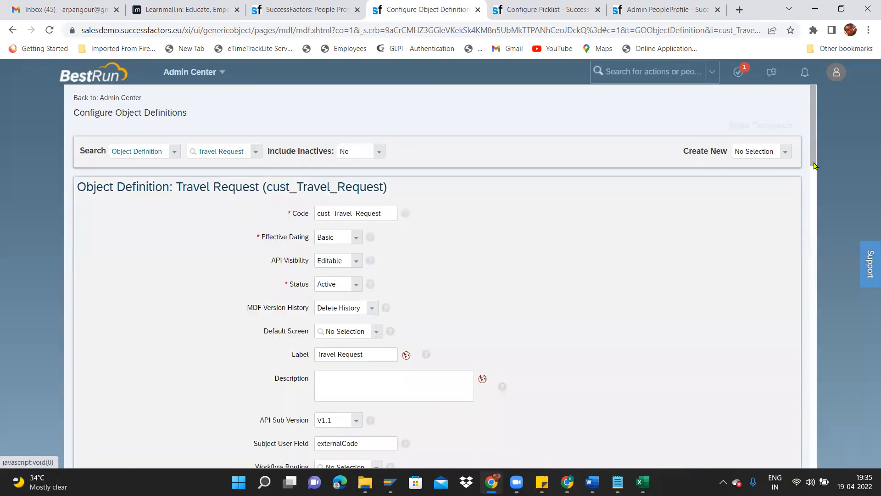
# Name the new association Add in the Associations section
pyautogui.moveTo(815, 146); pyautogui.dragTo(832, 350)
pyautogui.scroll(3, 831, 346)
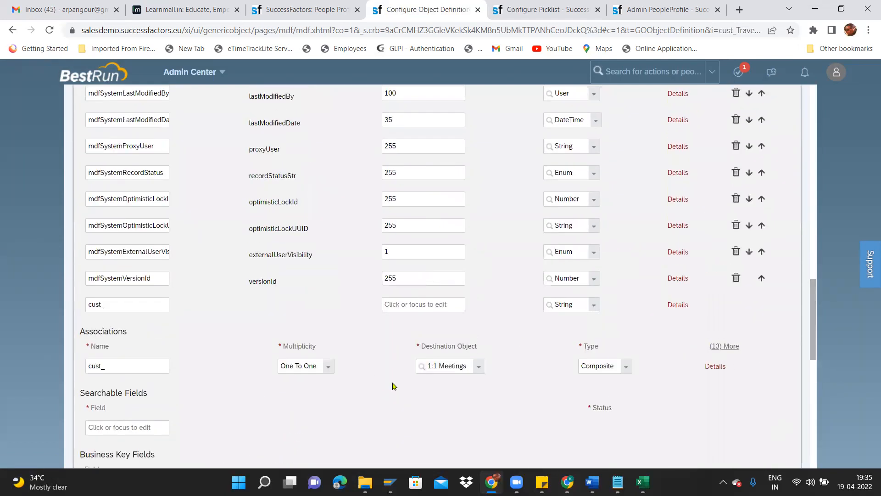
pyautogui.click(124, 368)
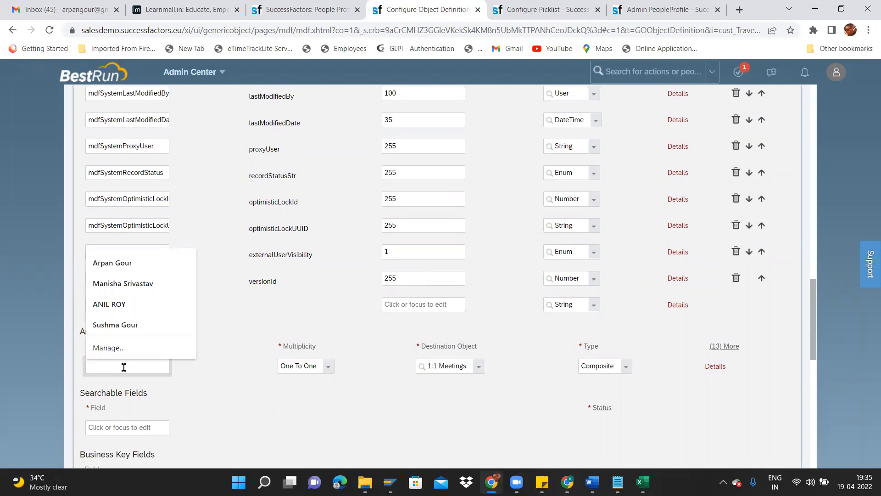
pyautogui.write('Add')
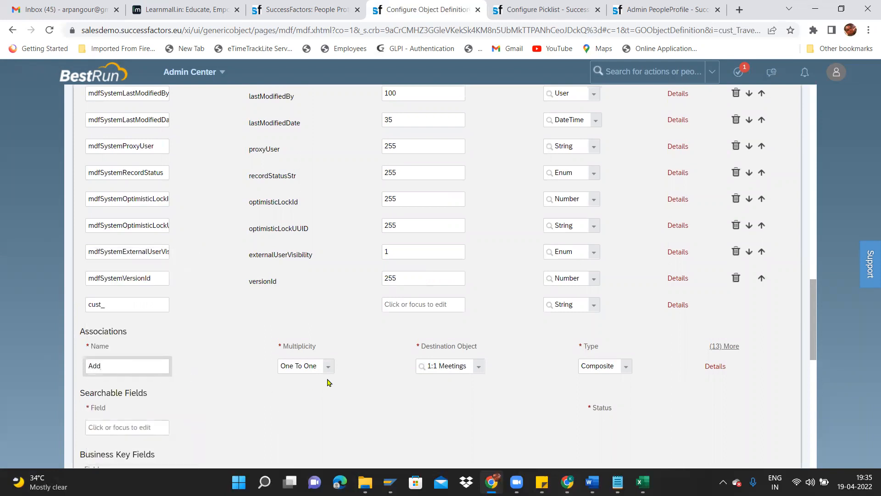
# Make cust_Add a One To Many association targeting the Add object, then open its details
pyautogui.click(310, 366)
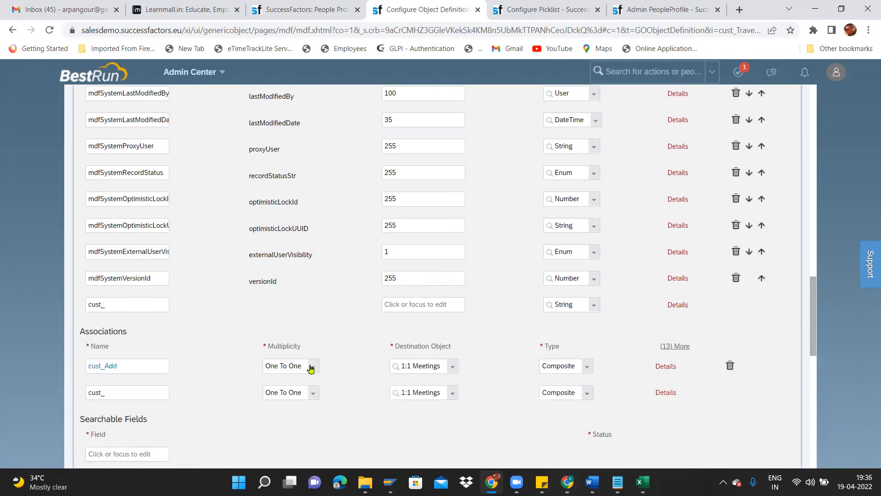
pyautogui.click(295, 391)
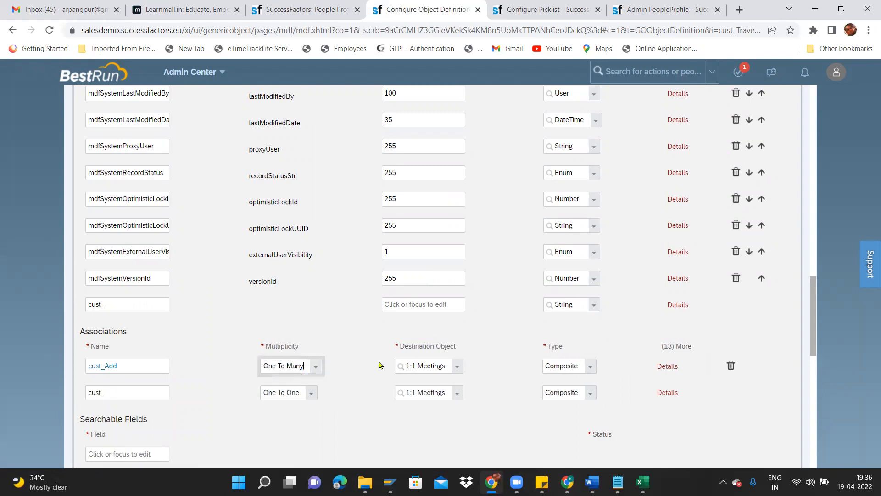
pyautogui.click(459, 369)
pyautogui.write('travel')
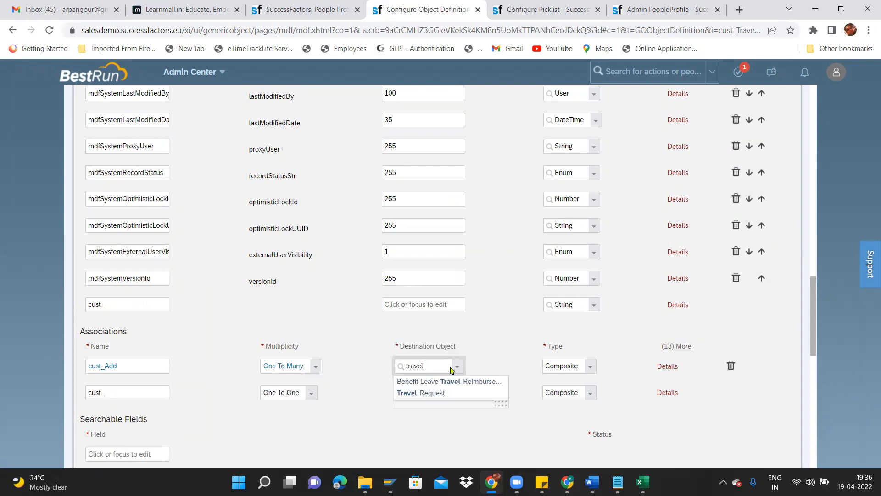
pyautogui.doubleClick(434, 365)
pyautogui.press('BackSpace')
pyautogui.write('a')
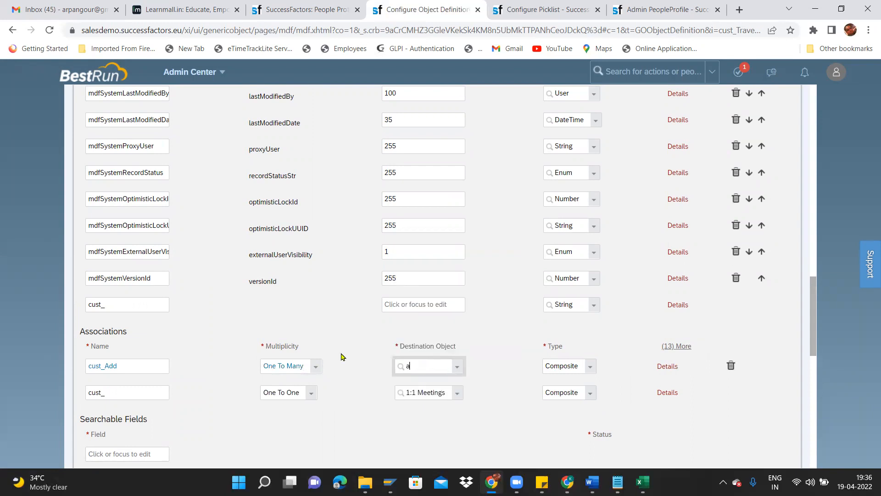
pyautogui.write('dd')
pyautogui.click(423, 386)
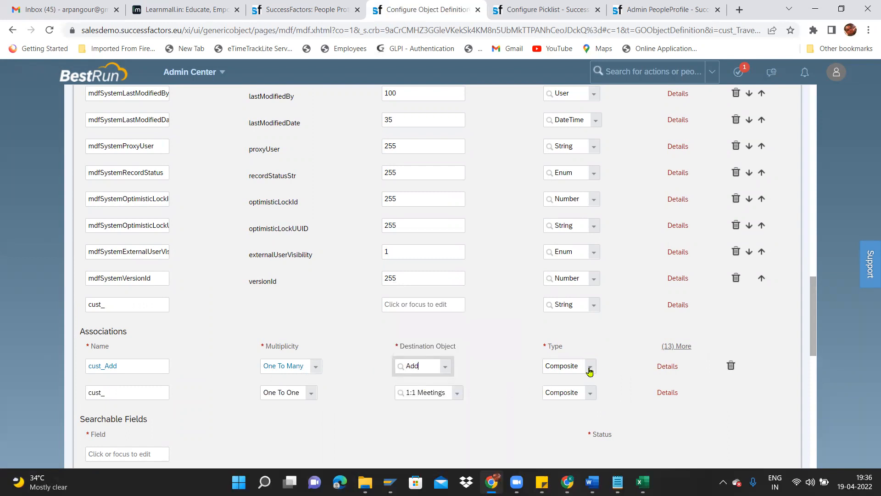
pyautogui.click(668, 367)
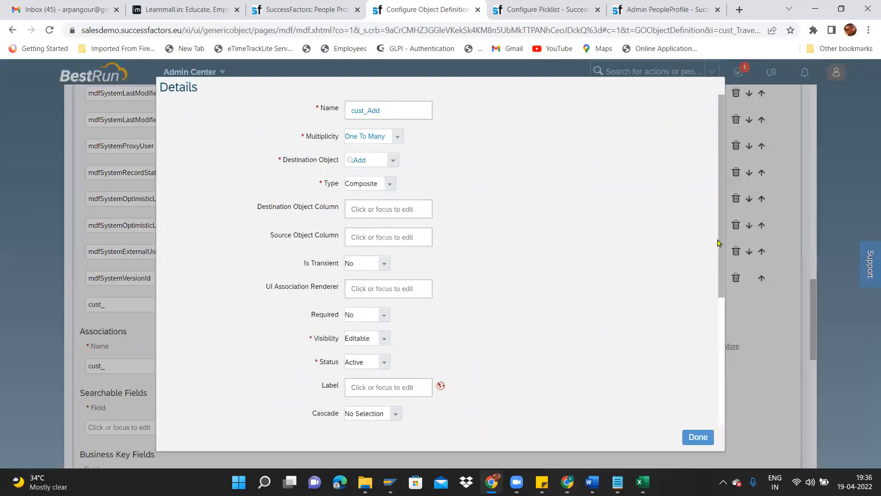
# Set the cust_Add label's default and English (United Kingdom) translations to Add
pyautogui.scroll(-3, 719, 242)
pyautogui.click(375, 248)
pyautogui.doubleClick(374, 248)
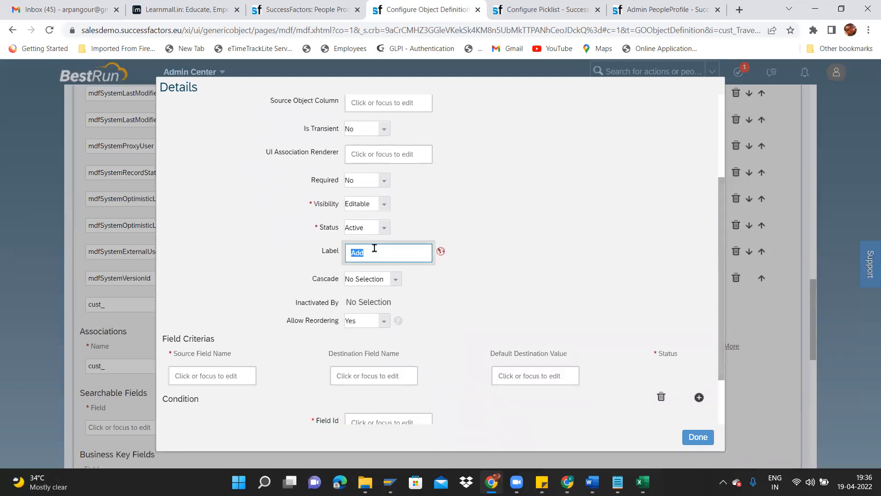
pyautogui.click(441, 251)
pyautogui.click(440, 114)
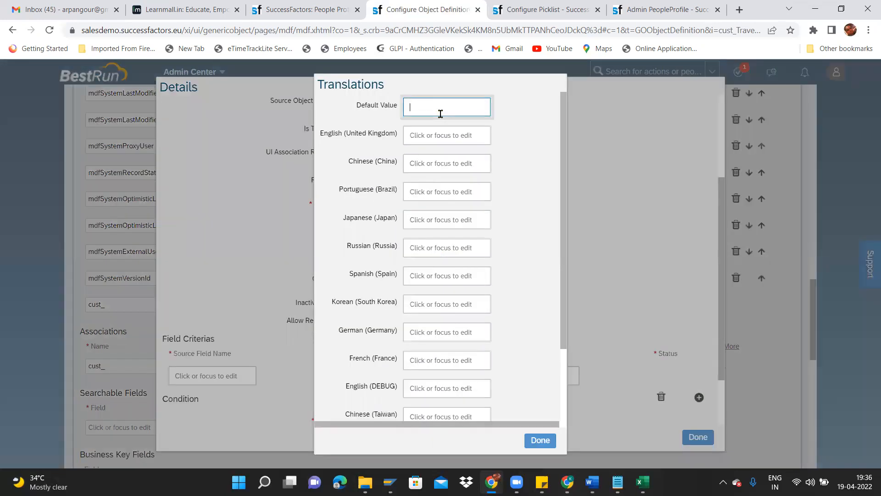
pyautogui.press('Tab')
pyautogui.write('Add')
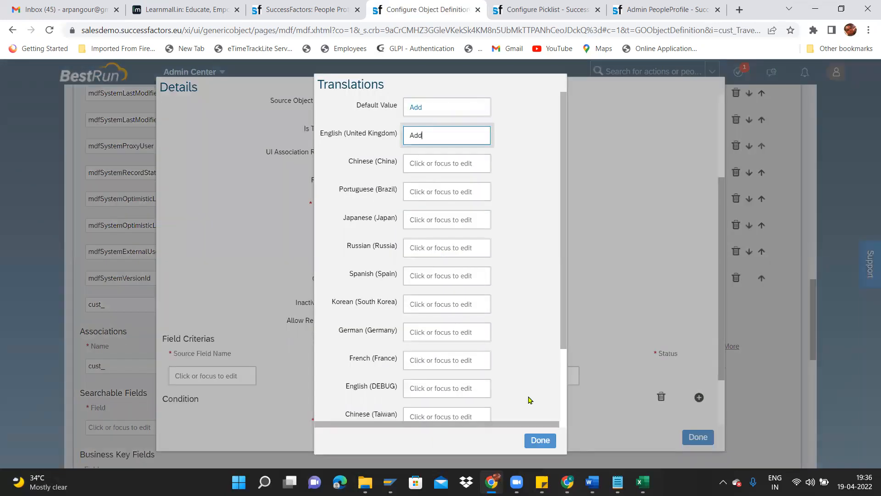
pyautogui.click(541, 441)
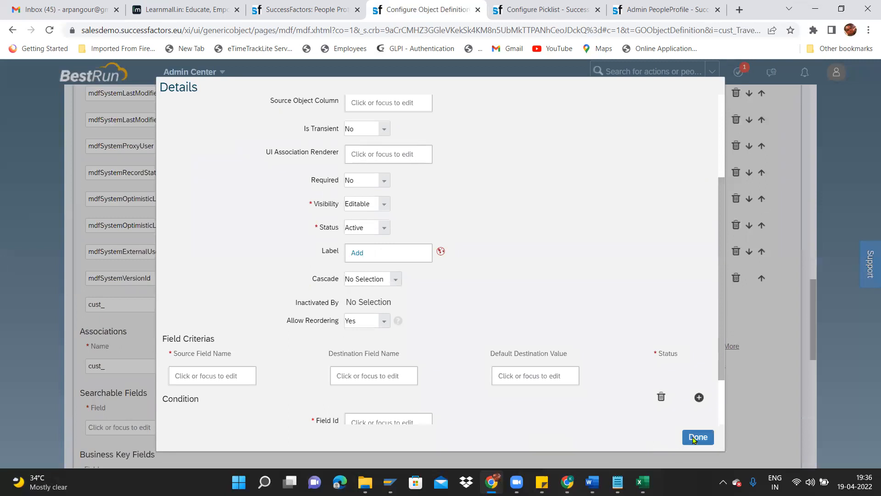
pyautogui.click(696, 436)
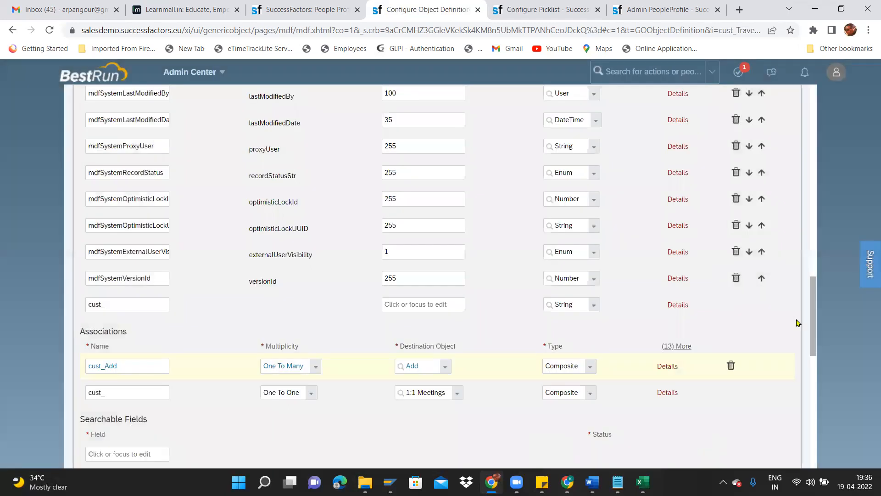
pyautogui.scroll(-15, 816, 326)
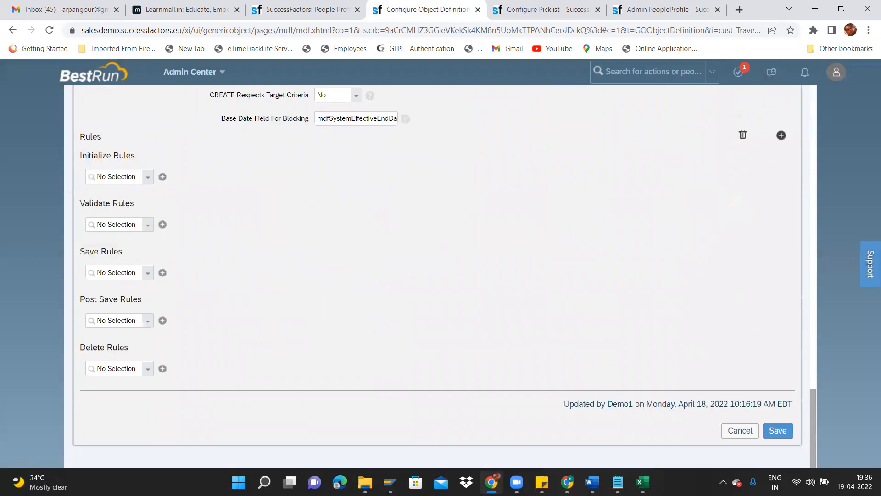
# Save the corrected Travel Request definition and go to Manage Configuration UI
pyautogui.click(779, 432)
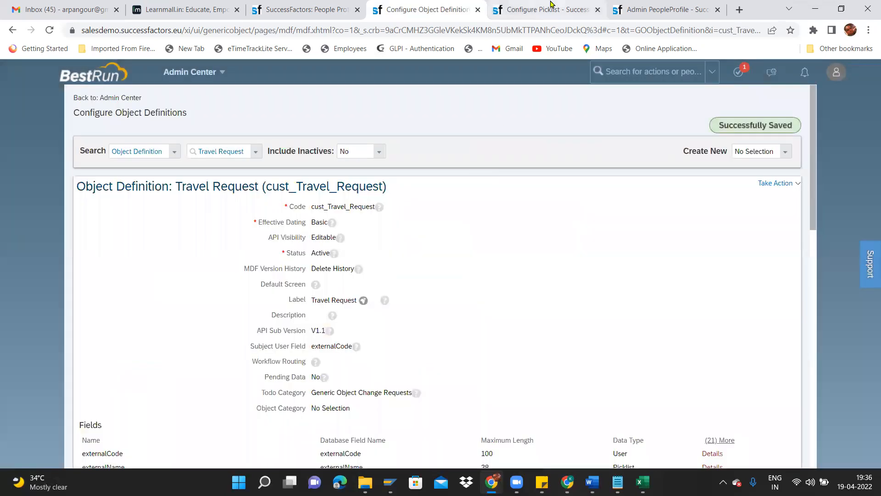
pyautogui.click(551, 5)
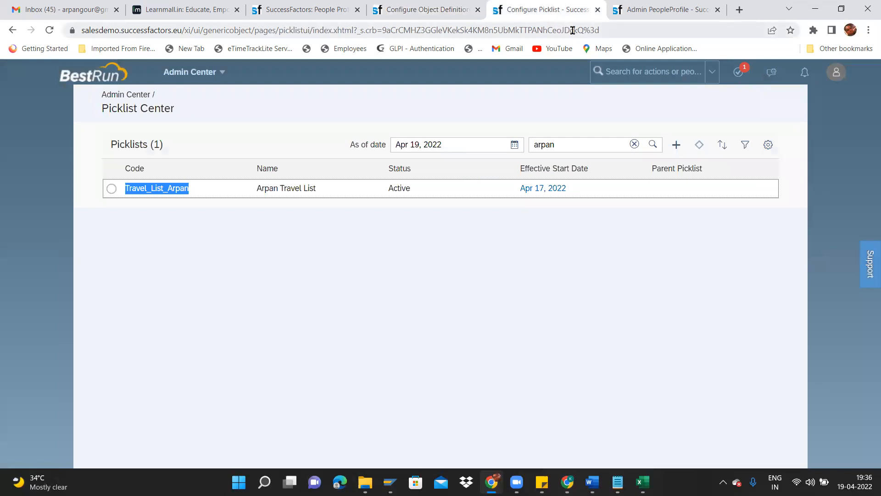
pyautogui.click(629, 69)
pyautogui.write('UI')
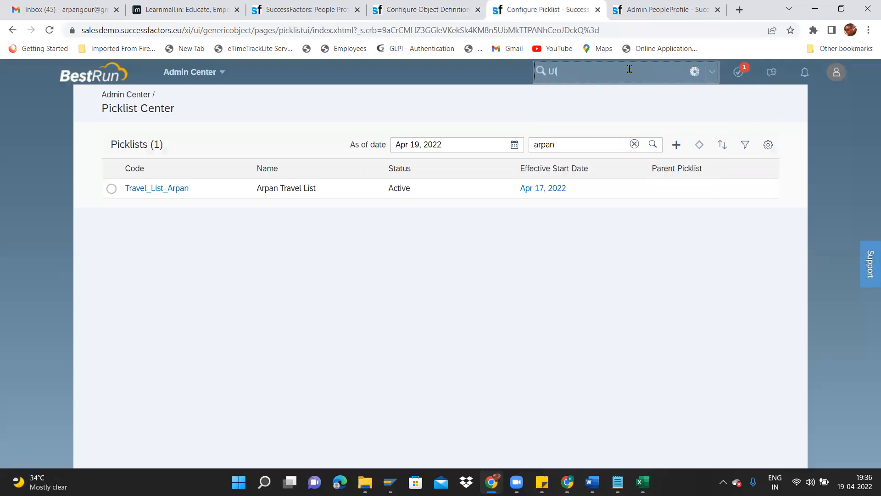
pyautogui.click(611, 98)
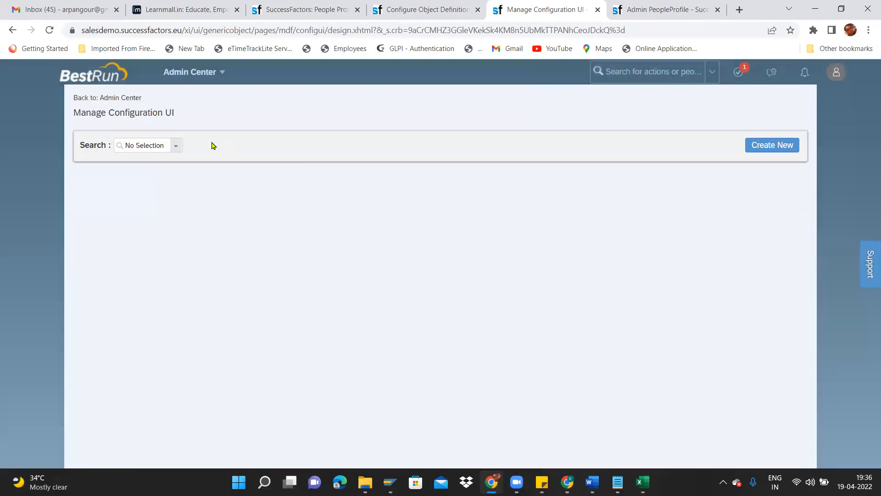
# Delete the existing travel configuration UI and start a blank new configuration
pyautogui.click(176, 145)
pyautogui.write('t')
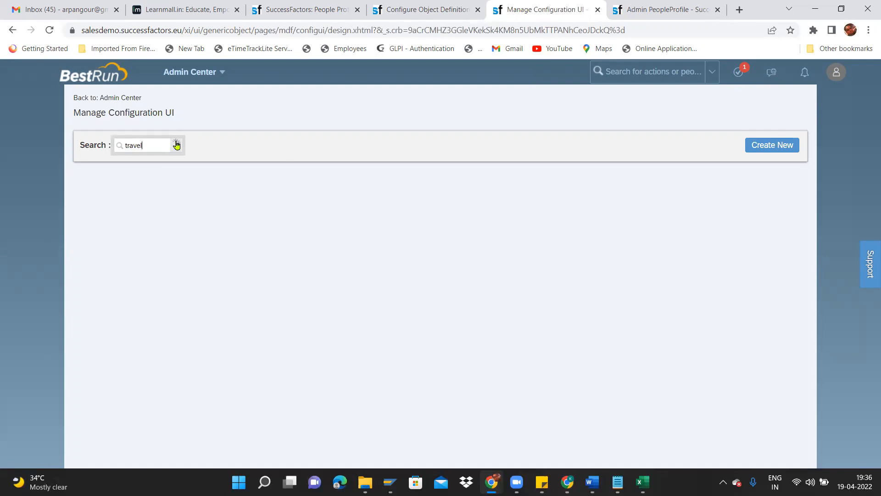
pyautogui.write('ravel')
pyautogui.click(142, 160)
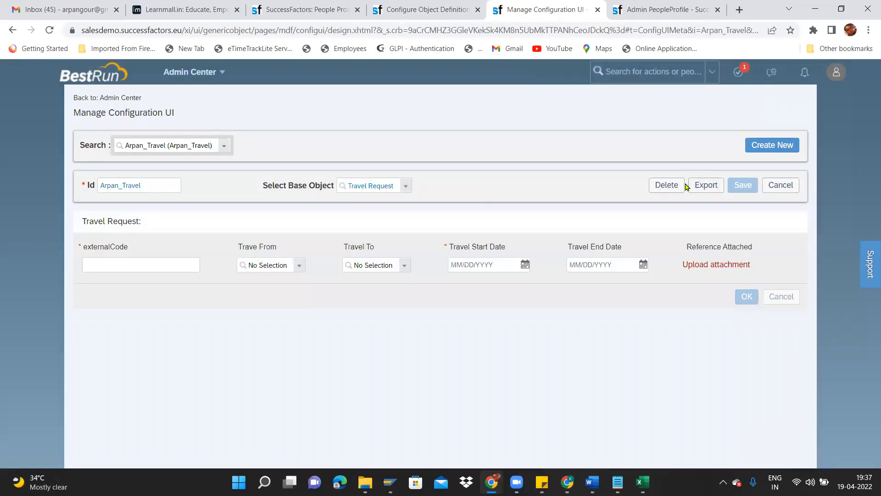
pyautogui.click(674, 185)
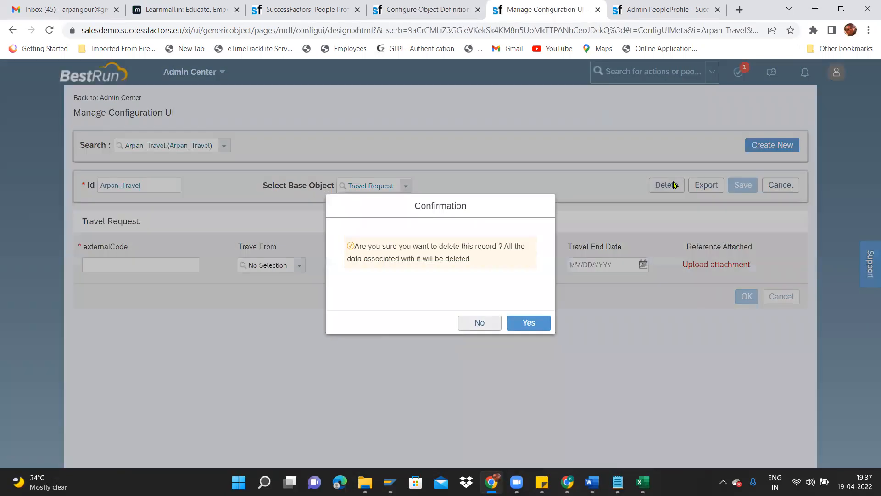
pyautogui.click(529, 322)
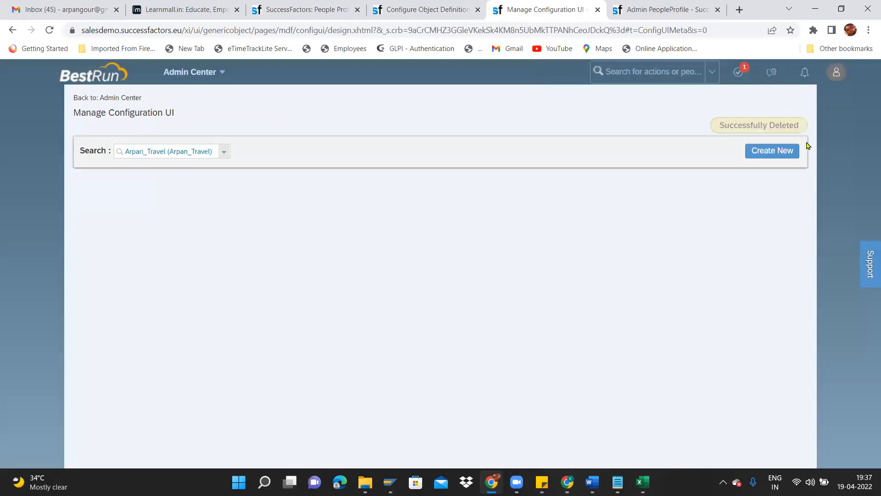
pyautogui.click(775, 151)
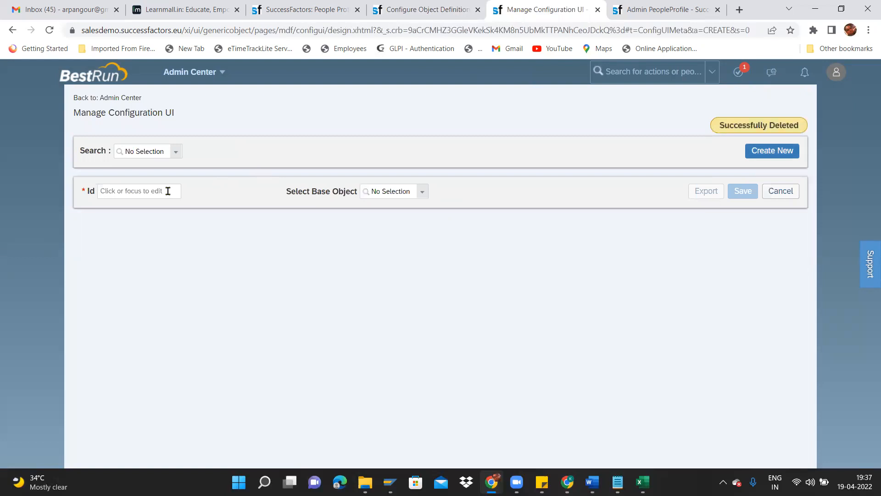
pyautogui.click(168, 191)
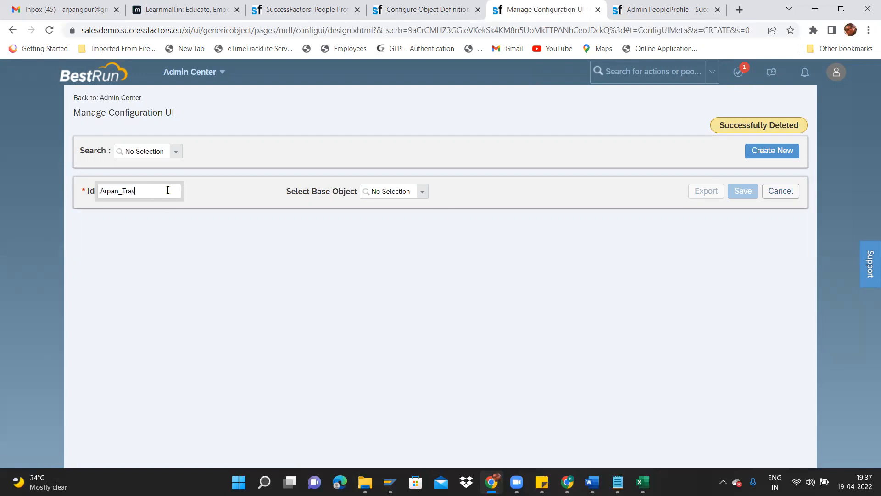
# Enter the configuration id, set Travel Request as the base object, and save the layout
pyautogui.write('Arpan_TravelNew')
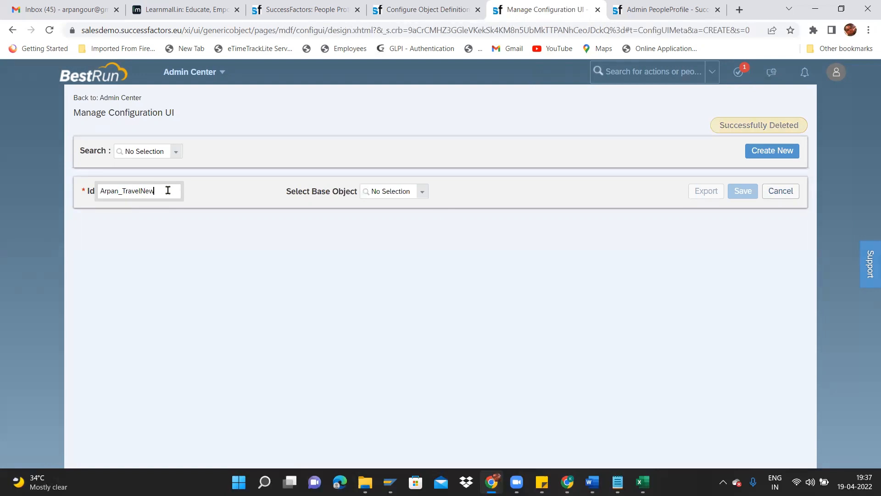
pyautogui.click(422, 192)
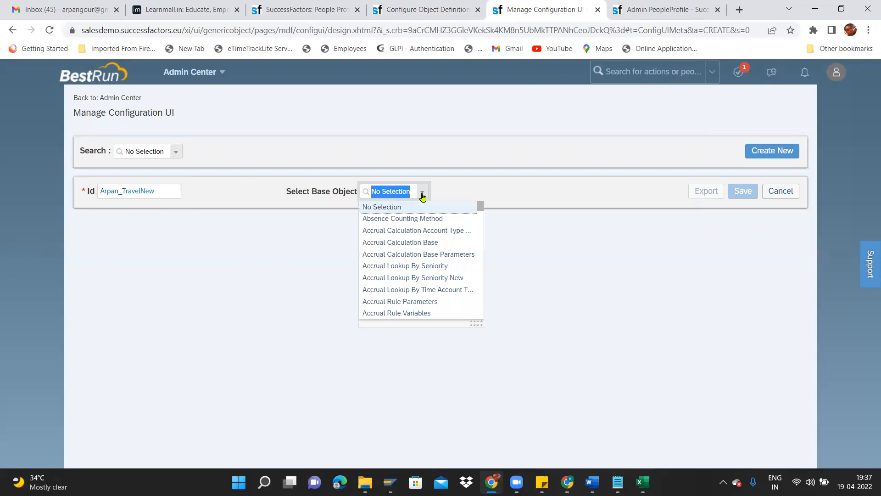
pyautogui.write('trave')
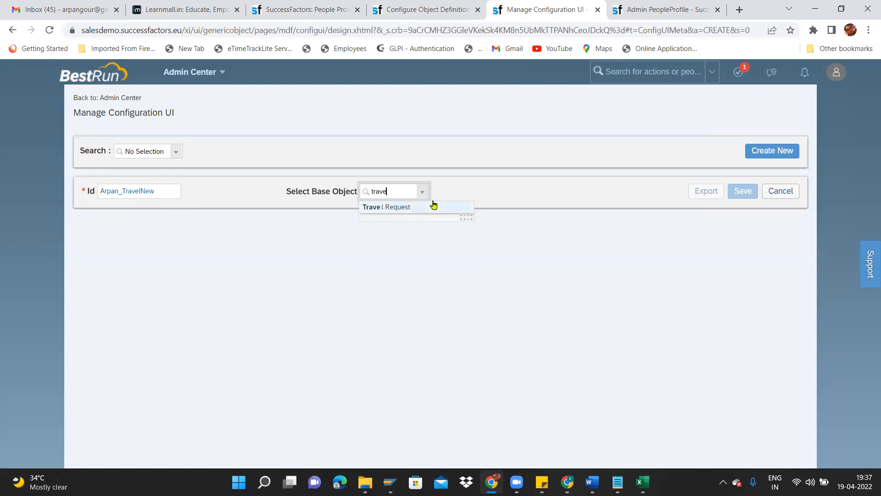
pyautogui.click(435, 205)
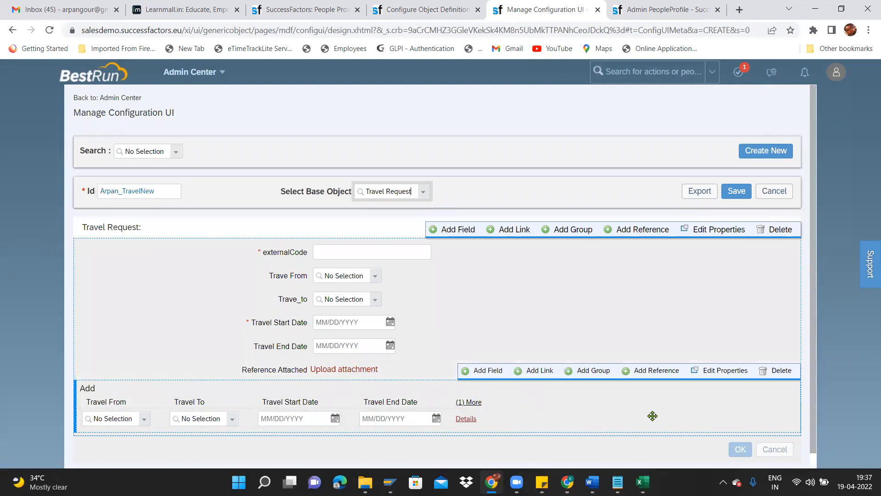
pyautogui.scroll(-1, 815, 321)
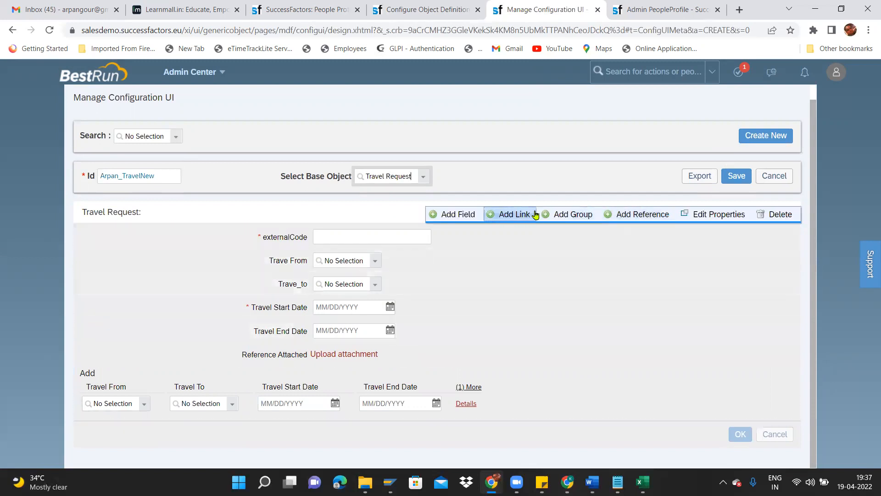
pyautogui.click(733, 176)
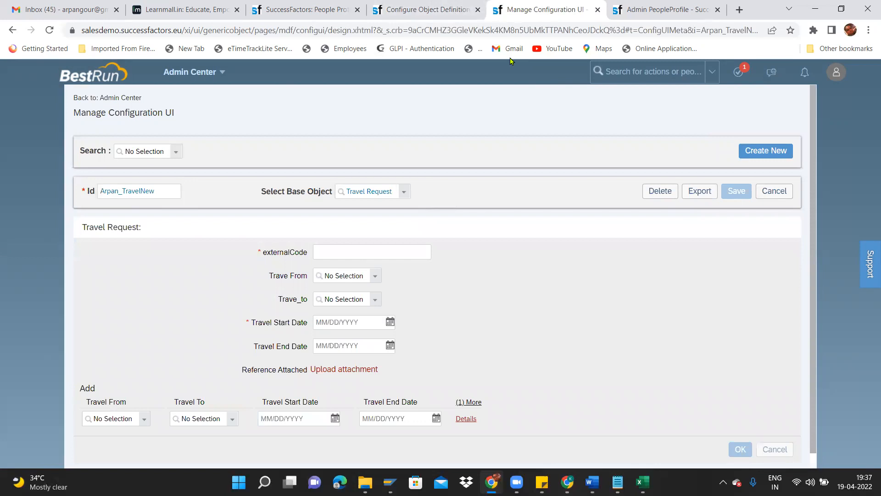
# Search for 'people profile' and open the Configure People Profile admin page
pyautogui.click(612, 64)
pyautogui.write('pe')
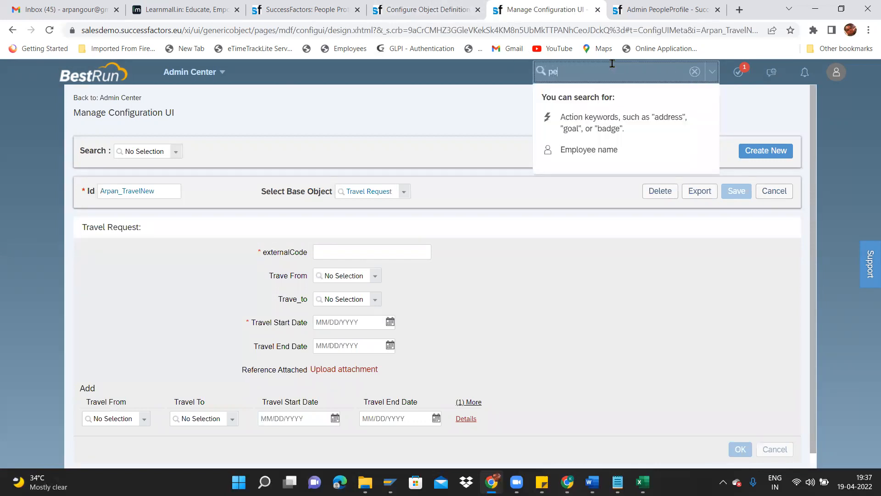
pyautogui.write('ople pro')
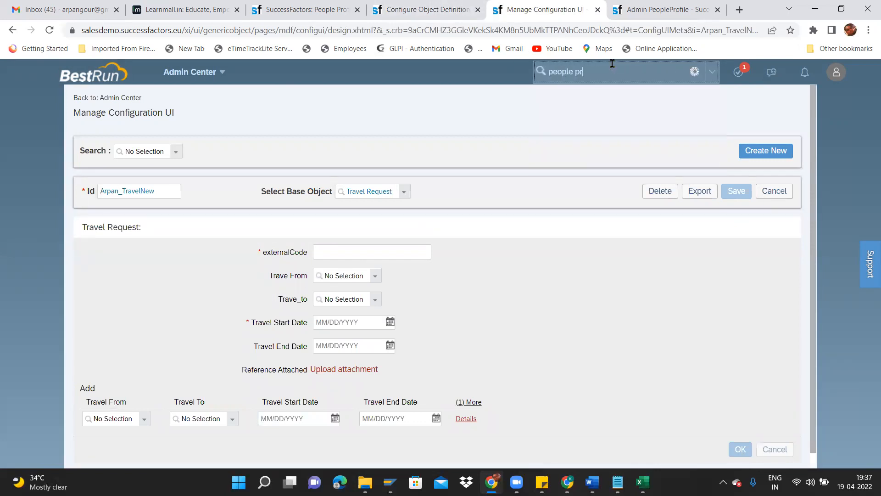
pyautogui.write('fu')
pyautogui.press('BackSpace')
pyautogui.write('ile')
pyautogui.click(590, 95)
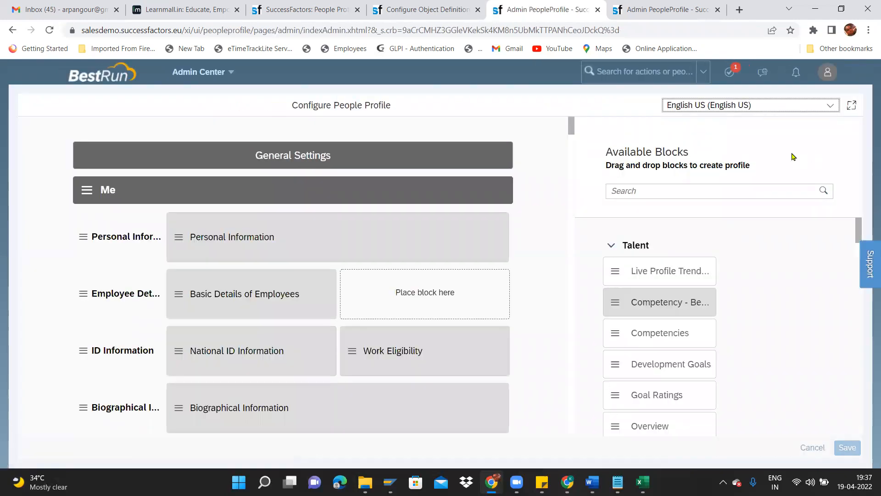
pyautogui.moveTo(572, 124); pyautogui.dragTo(577, 427)
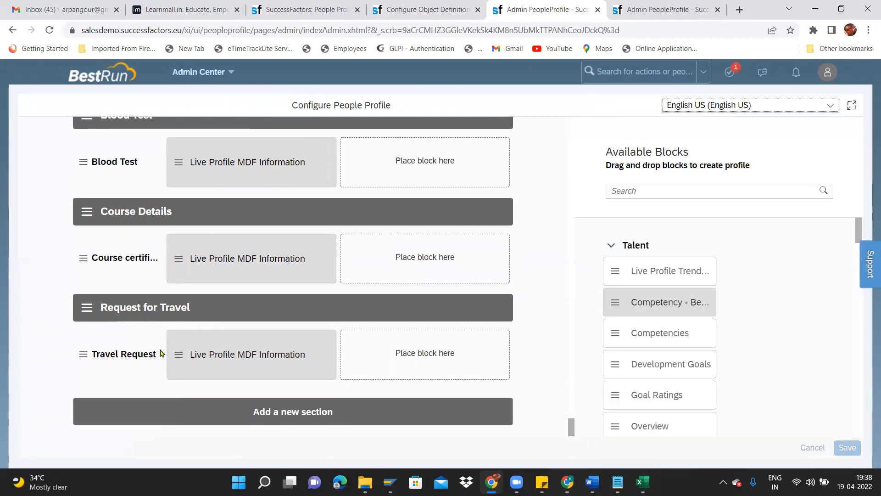
# Set the Travel Request block's MDF Screen ID to the new travel configuration and save the layout
pyautogui.click(197, 356)
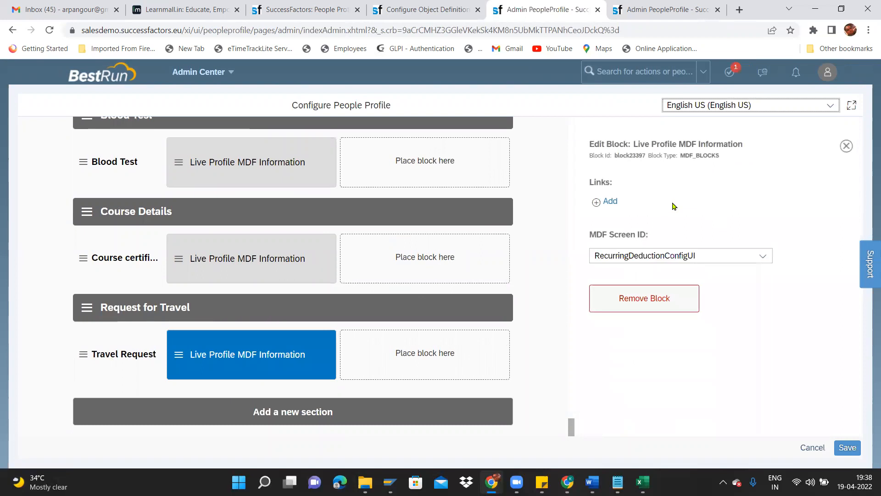
pyautogui.click(758, 257)
pyautogui.press('Down')
pyautogui.press('Down')
pyautogui.press('Down')
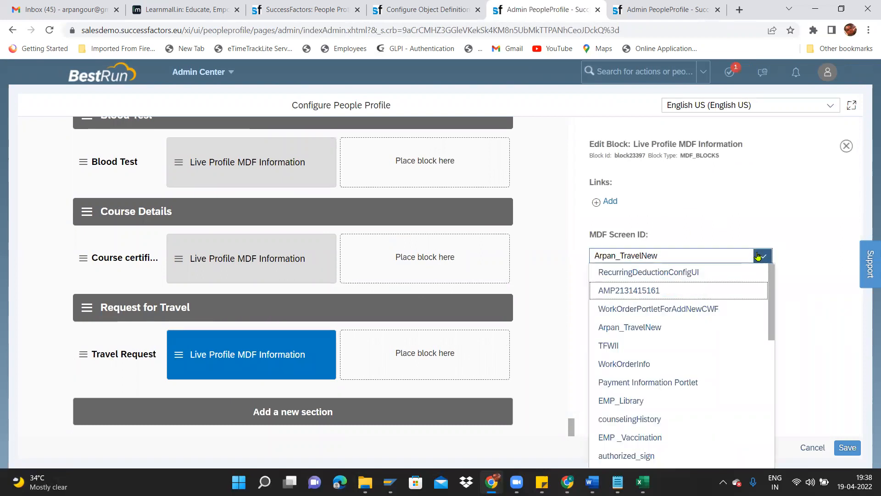
pyautogui.click(654, 326)
pyautogui.click(847, 448)
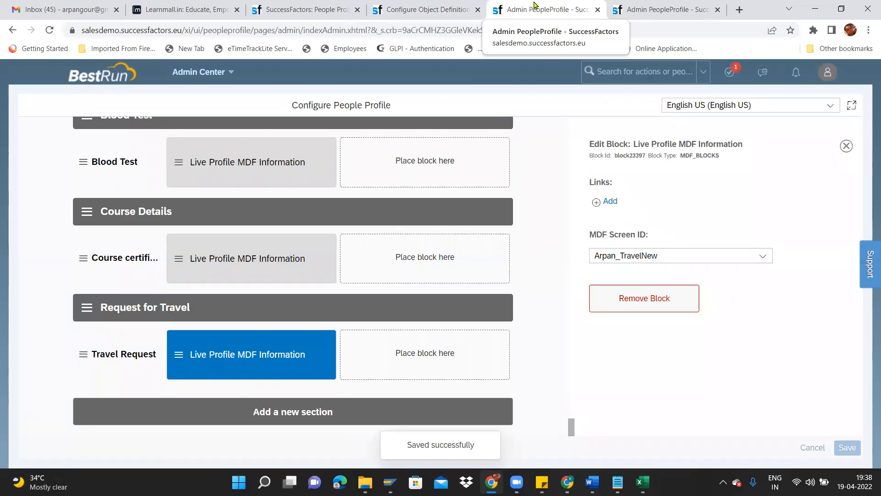
pyautogui.click(421, 9)
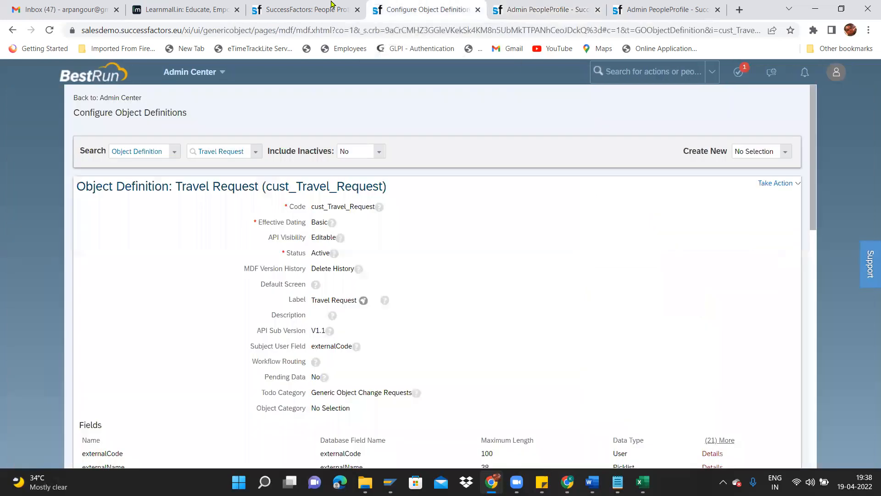
# Return to the employee file and reload the page
pyautogui.click(306, 7)
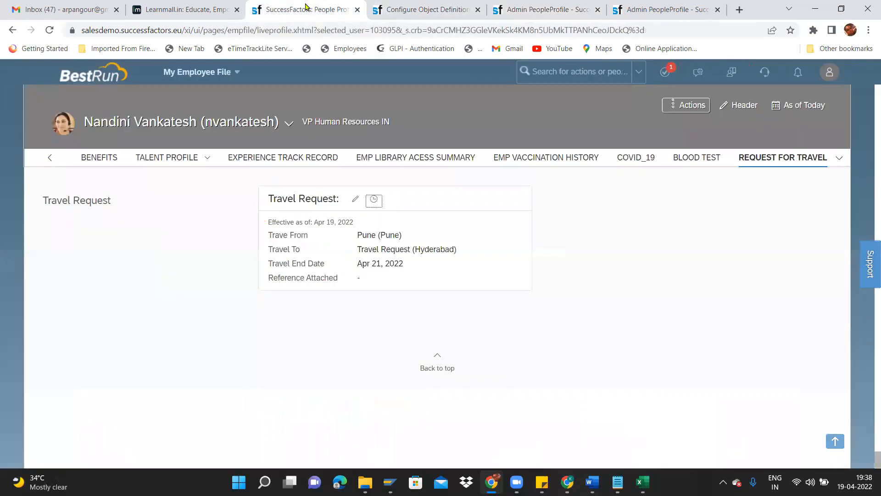
pyautogui.click(393, 31)
pyautogui.press('Return')
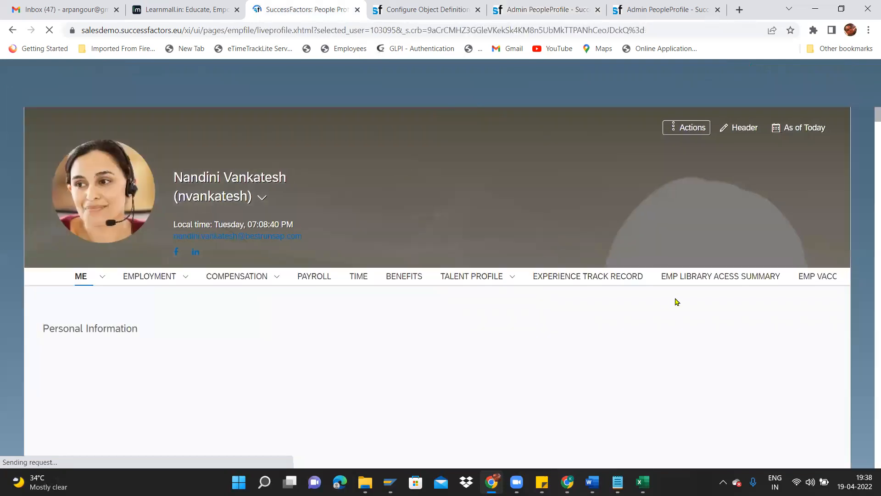
# Open the Travel Request record's edit form on the Request for Travel tab
pyautogui.click(821, 276)
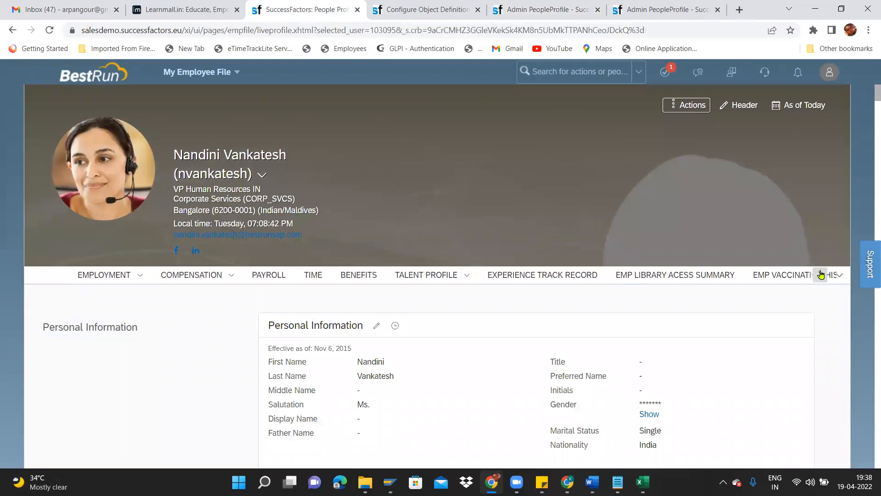
pyautogui.click(774, 275)
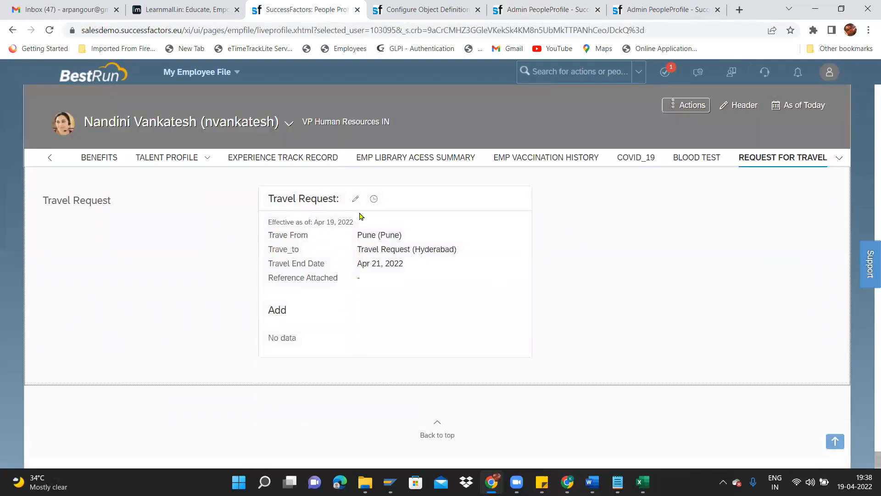
pyautogui.click(356, 199)
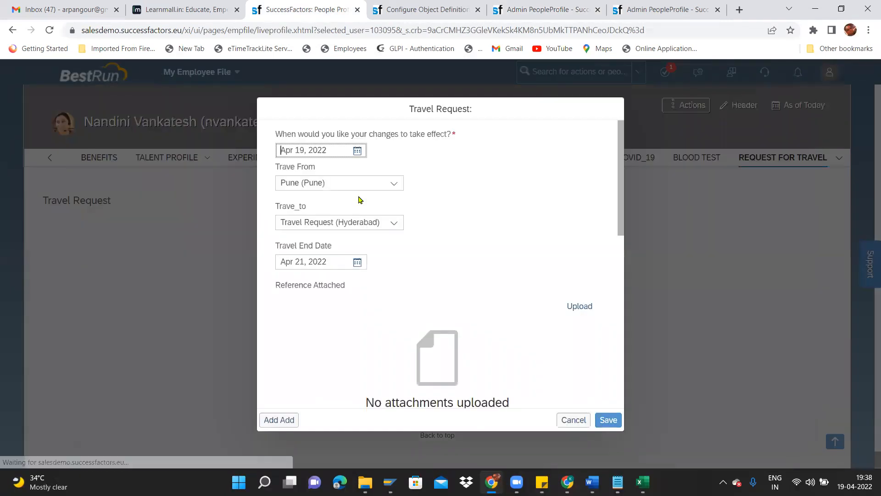
# Insert two Add entries in the Travel Request form, then cancel and discard the changes
pyautogui.scroll(-2, 624, 269)
pyautogui.moveTo(624, 269); pyautogui.dragTo(629, 404)
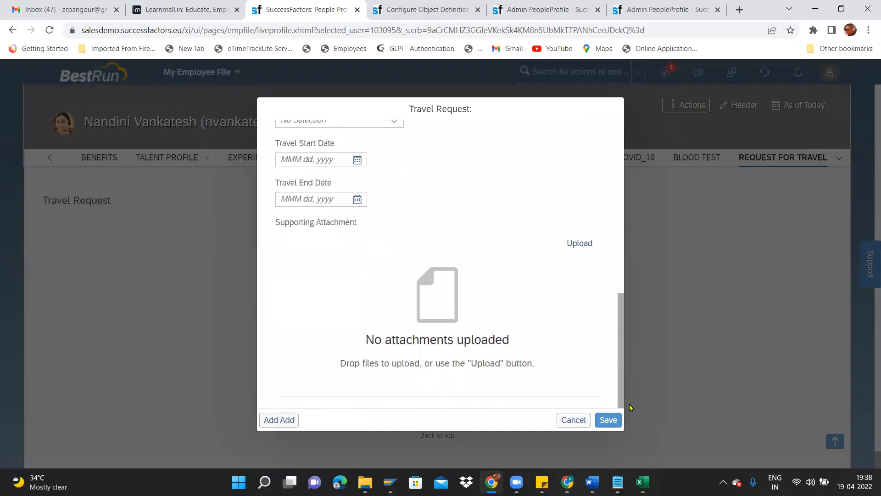
pyautogui.click(276, 420)
pyautogui.moveTo(621, 376); pyautogui.dragTo(621, 402)
pyautogui.click(290, 417)
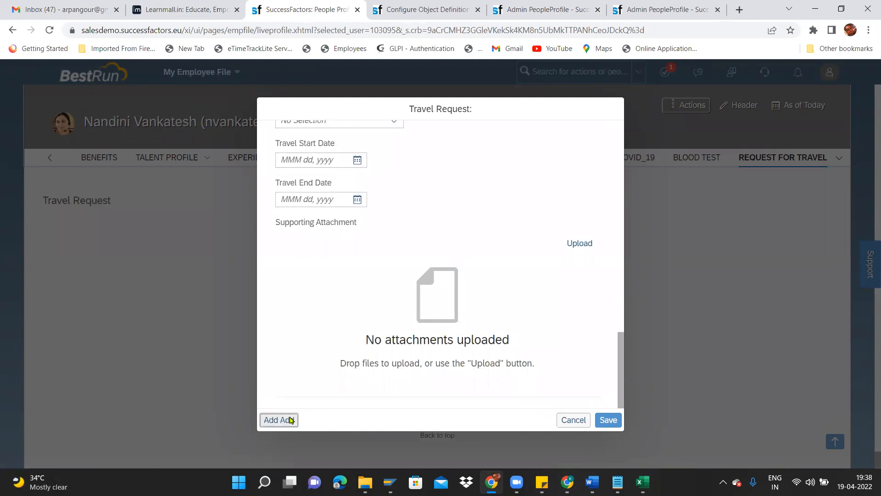
pyautogui.moveTo(622, 371); pyautogui.dragTo(622, 408)
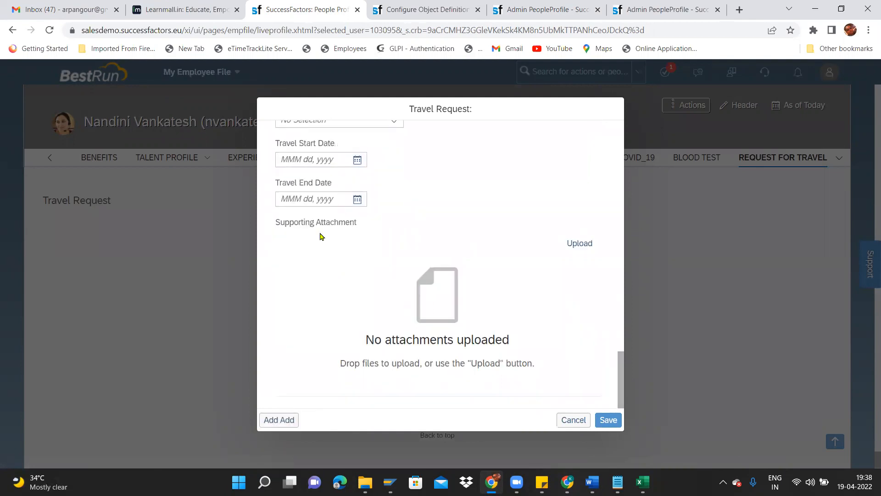
pyautogui.click(573, 420)
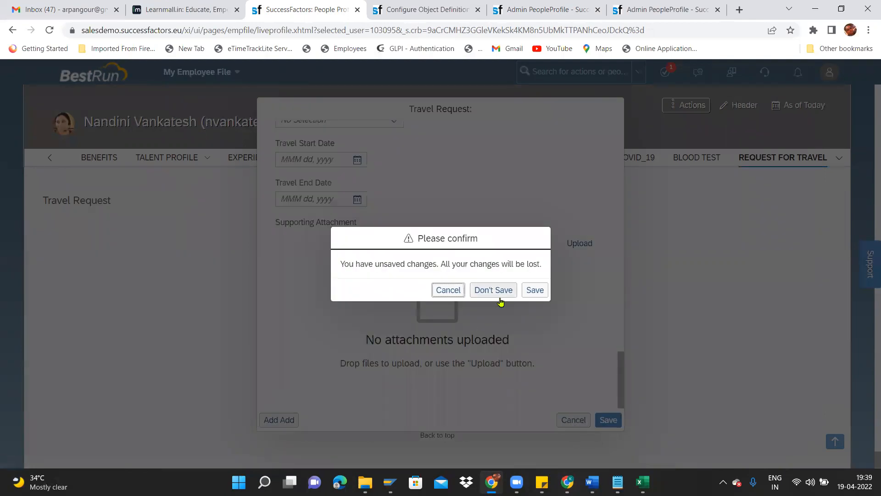
pyautogui.click(500, 290)
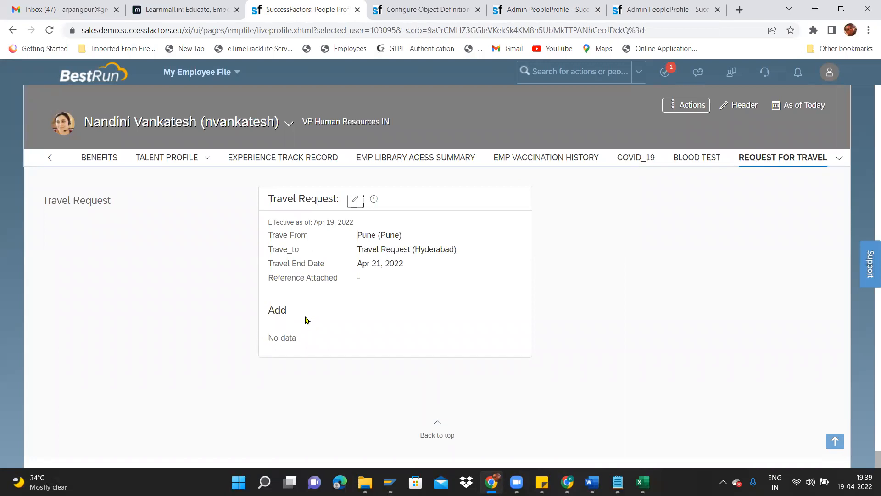
pyautogui.click(374, 199)
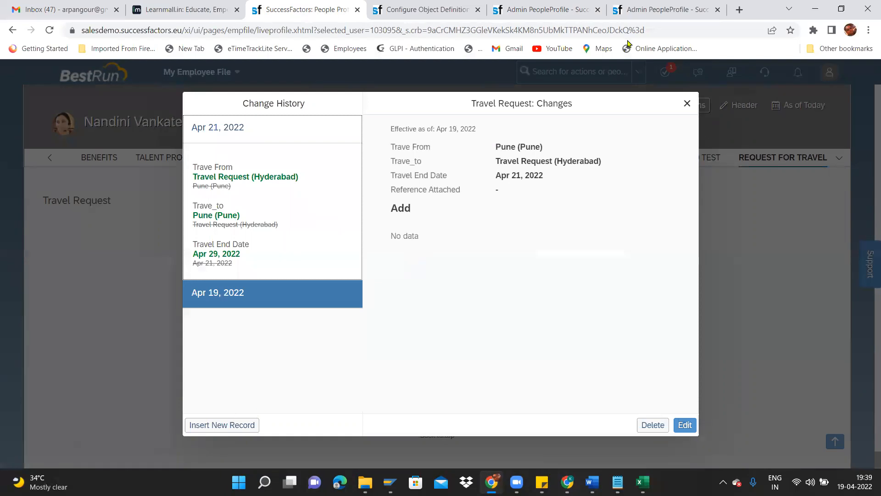
pyautogui.click(686, 104)
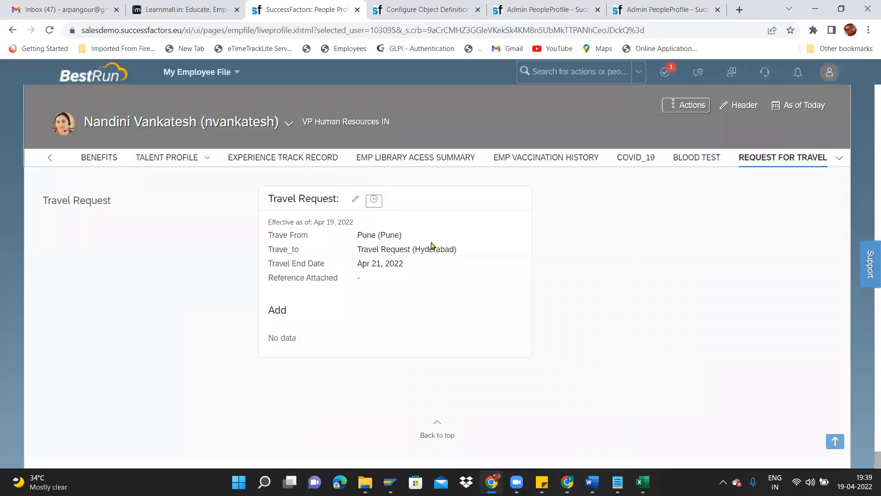
pyautogui.click(351, 200)
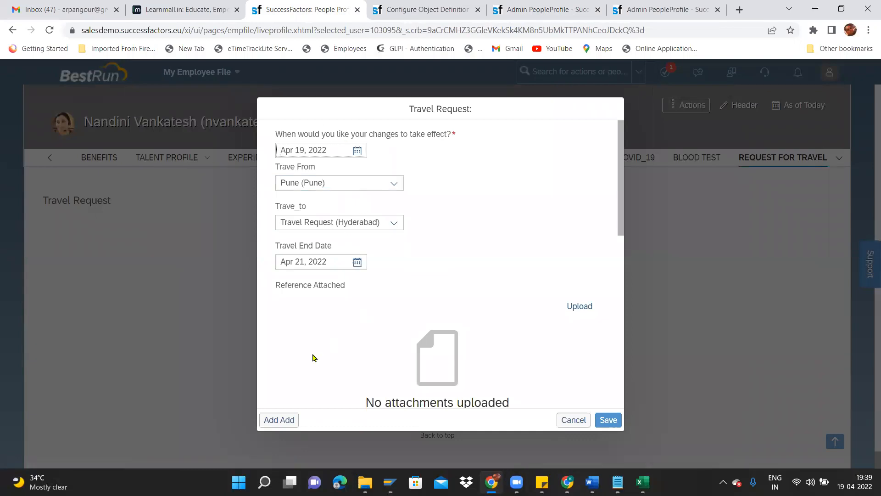
pyautogui.moveTo(621, 229); pyautogui.dragTo(643, 327)
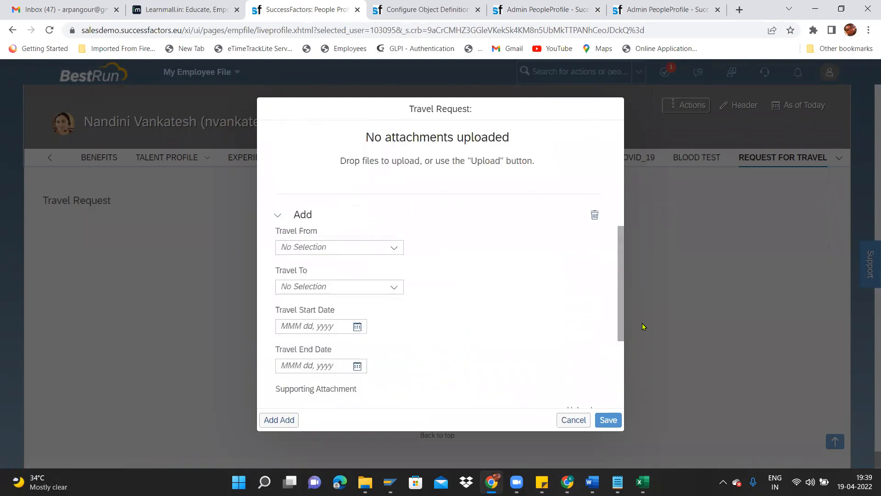
pyautogui.click(394, 247)
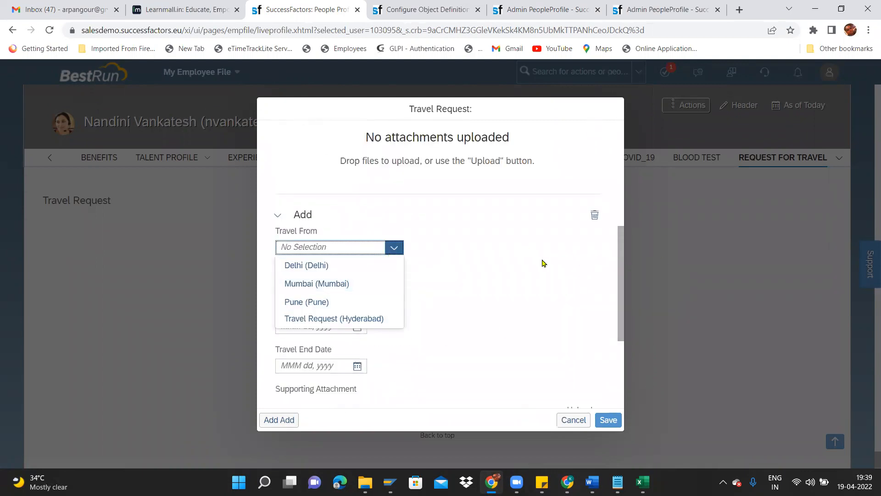
pyautogui.click(573, 419)
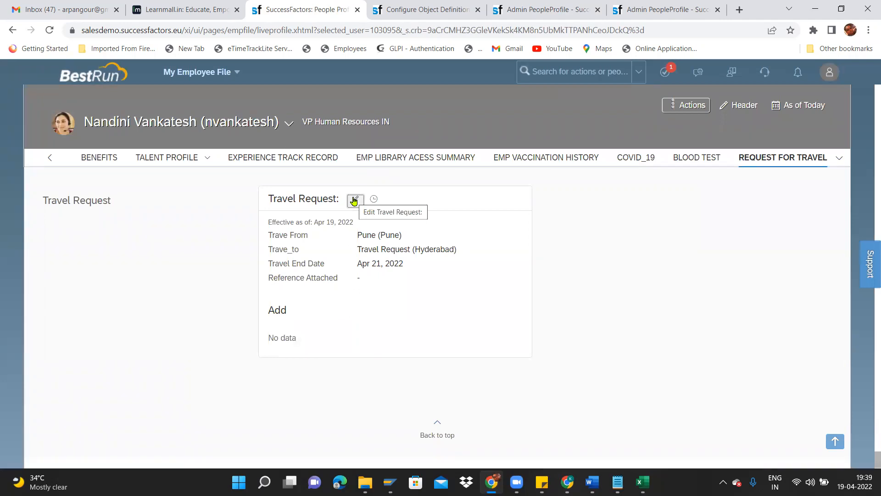
# Open the Travel Request edit form, check the Add section's travel fields, and cancel
pyautogui.moveTo(272, 311); pyautogui.dragTo(291, 311)
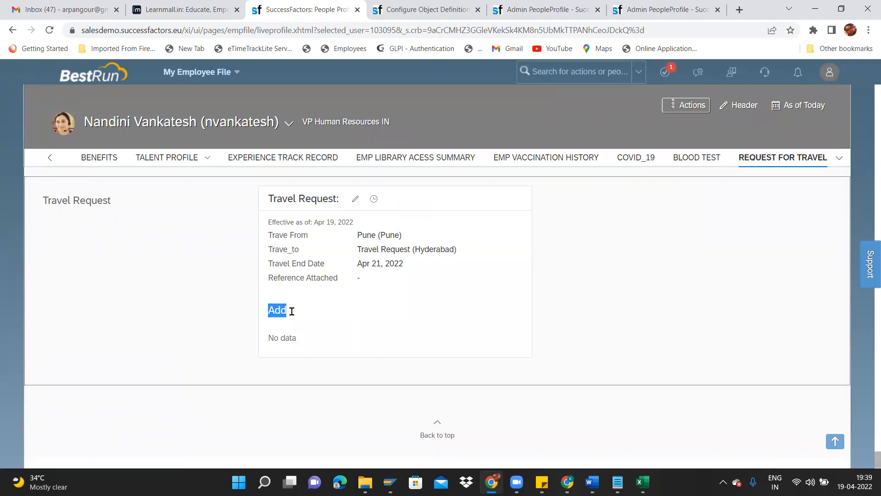
pyautogui.click(356, 201)
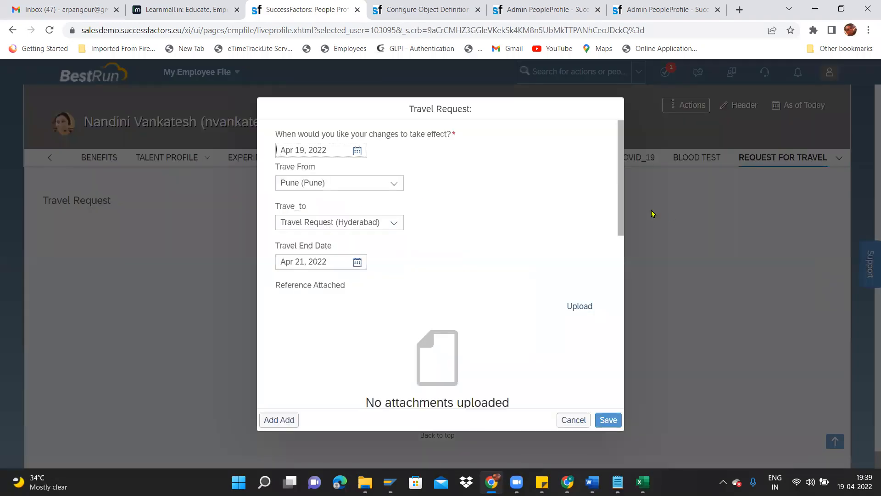
pyautogui.scroll(-5, 617, 294)
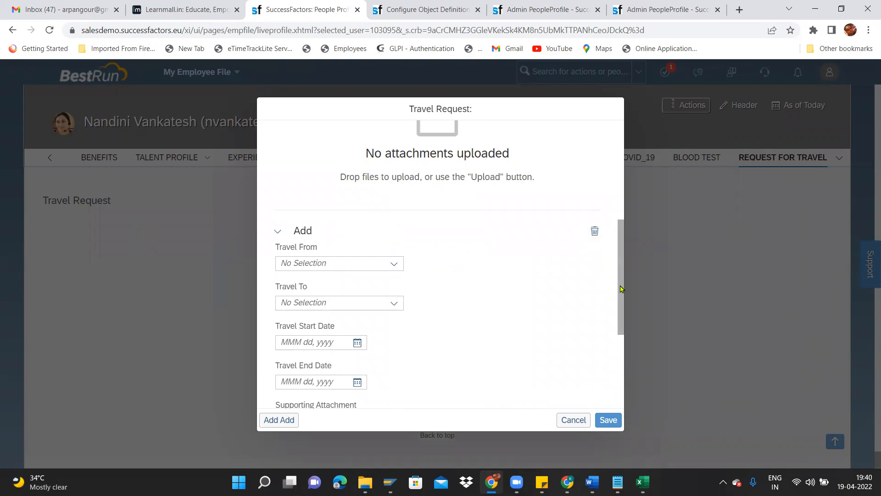
pyautogui.moveTo(620, 288); pyautogui.dragTo(629, 330)
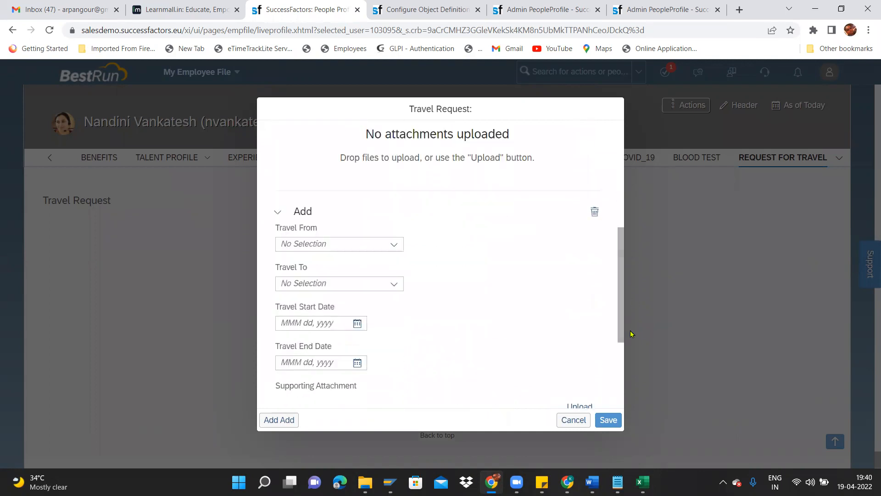
pyautogui.click(574, 421)
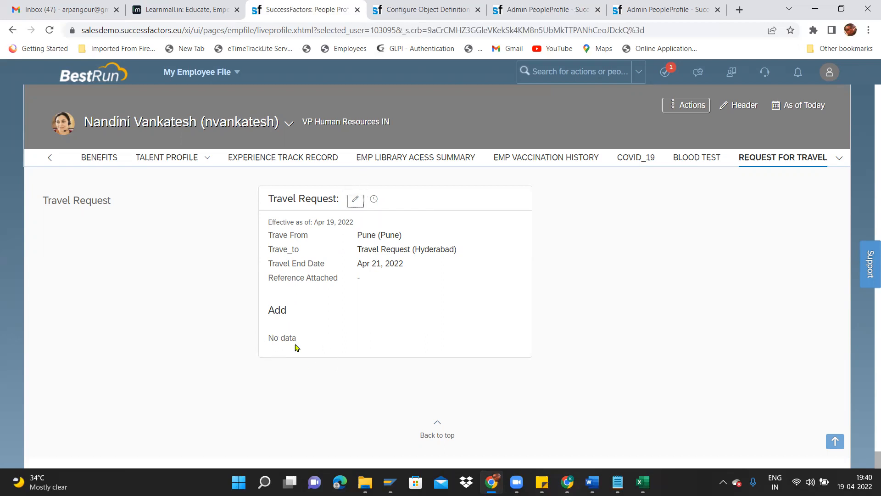
# Reopen the Travel Request form to recheck it, then close it without saving
pyautogui.click(353, 199)
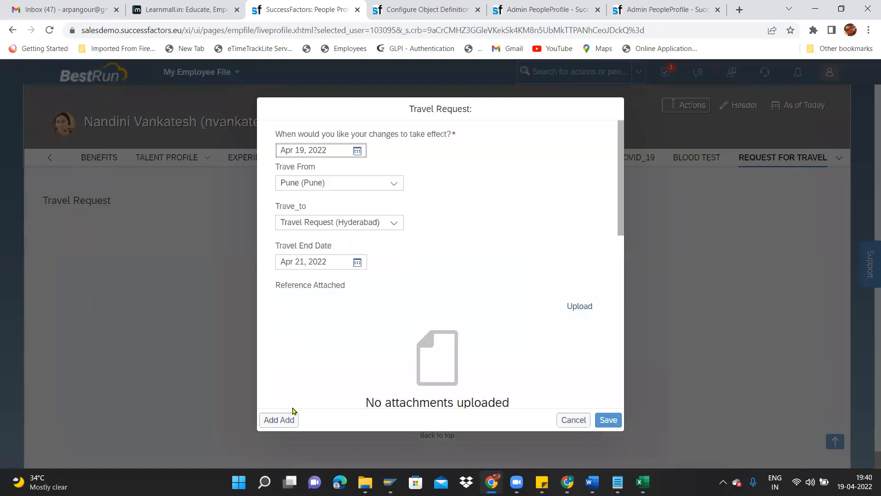
pyautogui.moveTo(620, 225); pyautogui.dragTo(613, 320)
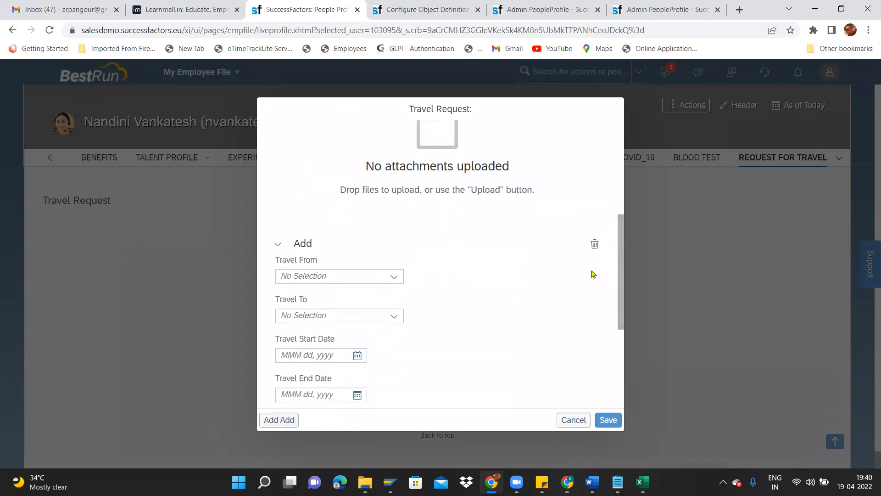
pyautogui.click(574, 419)
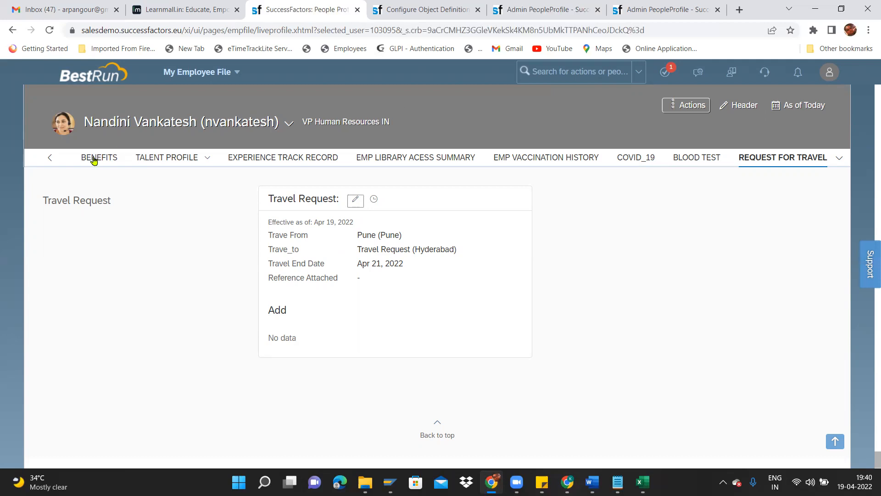
# On the Me tab, open Personal Information for editing and cancel without changes
pyautogui.click(50, 158)
pyautogui.click(50, 157)
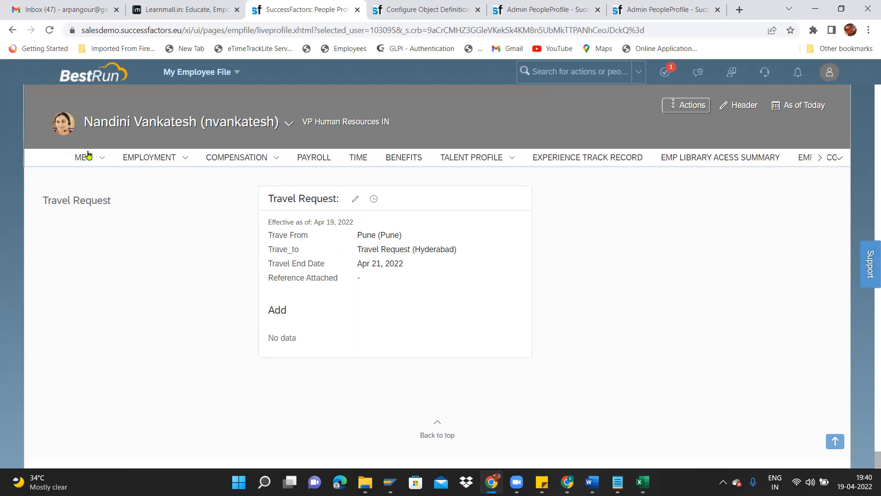
pyautogui.click(77, 157)
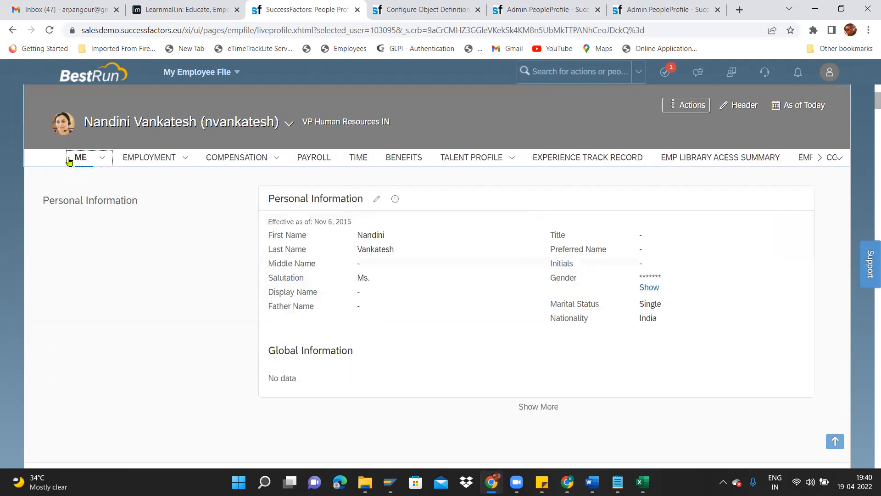
pyautogui.click(380, 199)
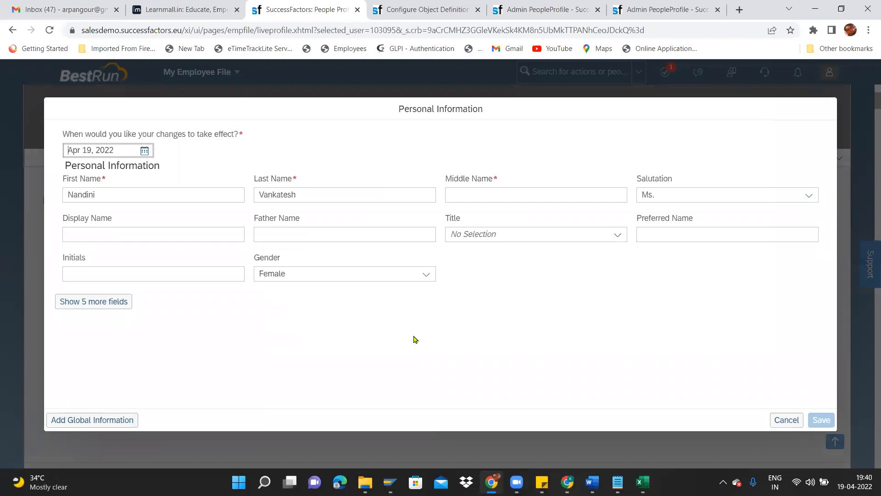
pyautogui.click(785, 419)
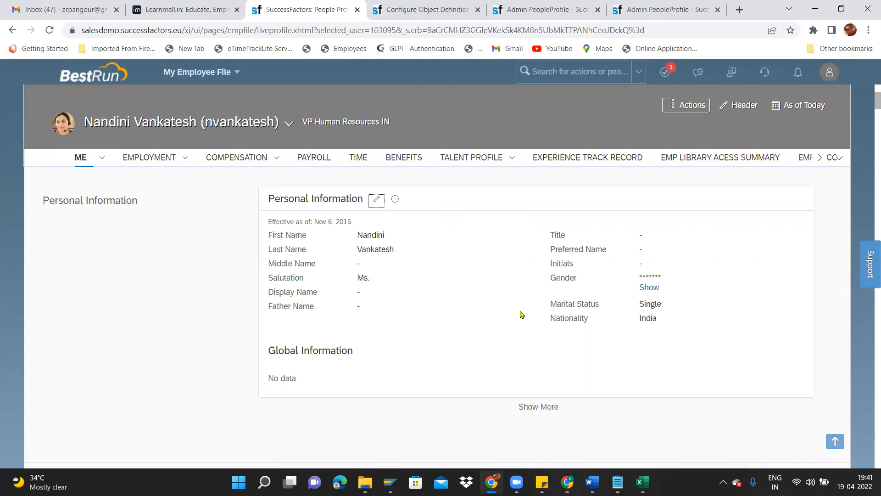
# Return to the Request for Travel tab, then switch to the Configure People Profile page
pyautogui.moveTo(41, 200); pyautogui.dragTo(130, 220)
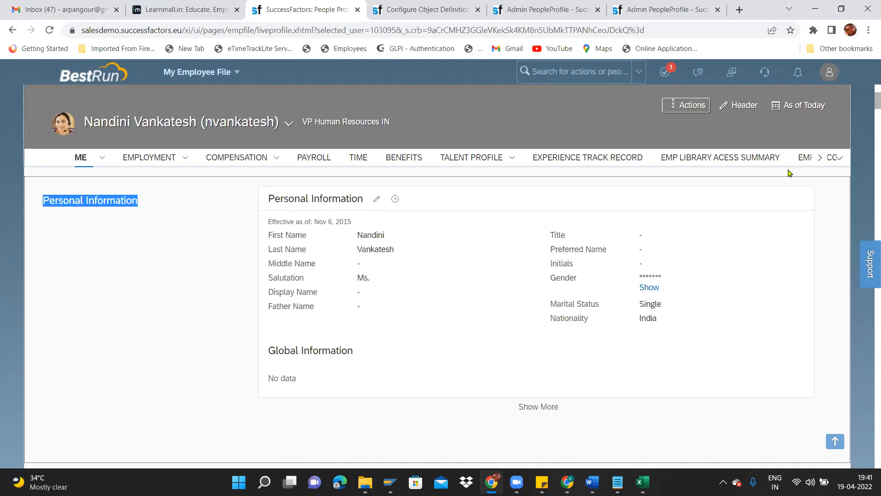
pyautogui.click(819, 158)
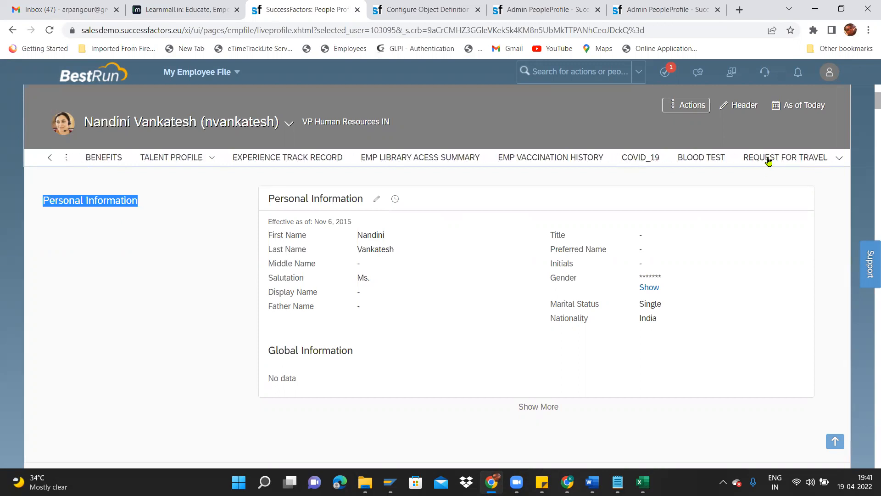
pyautogui.click(767, 158)
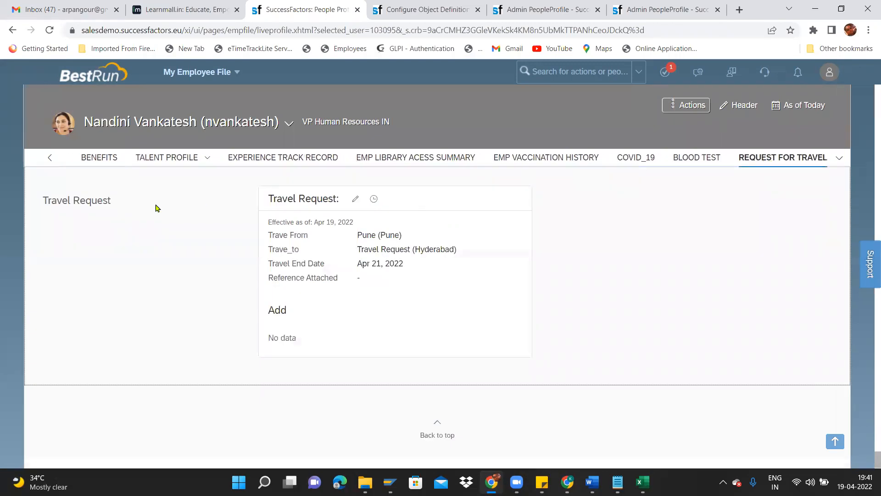
pyautogui.moveTo(47, 204); pyautogui.dragTo(109, 203)
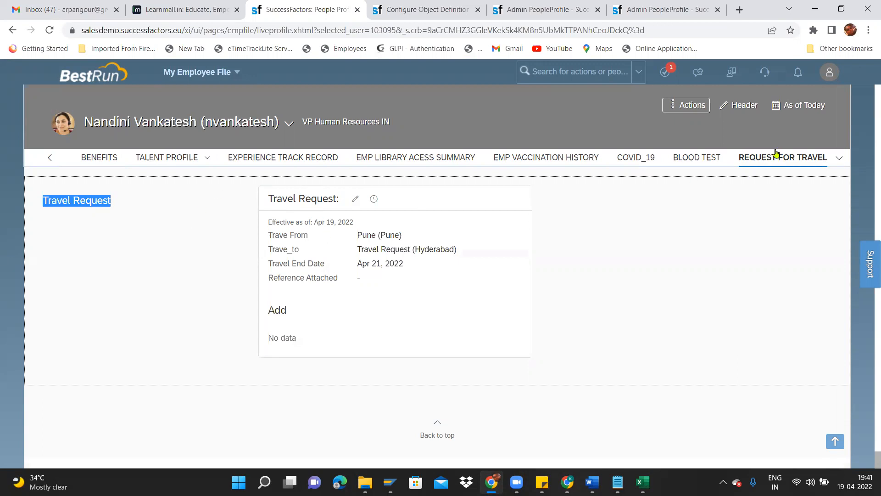
pyautogui.click(500, 10)
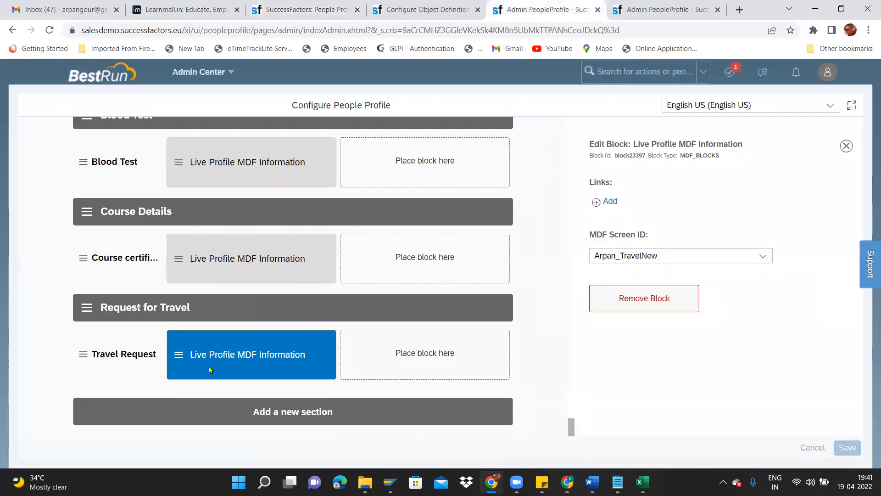
# Move Travel Request under Employee Details in the Me section, save, and reload the employee file
pyautogui.moveTo(84, 353); pyautogui.dragTo(109, 290)
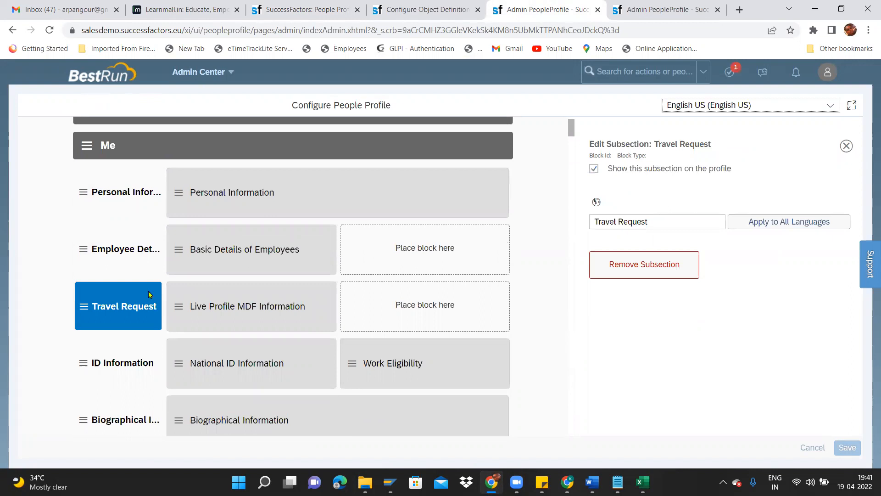
pyautogui.click(853, 452)
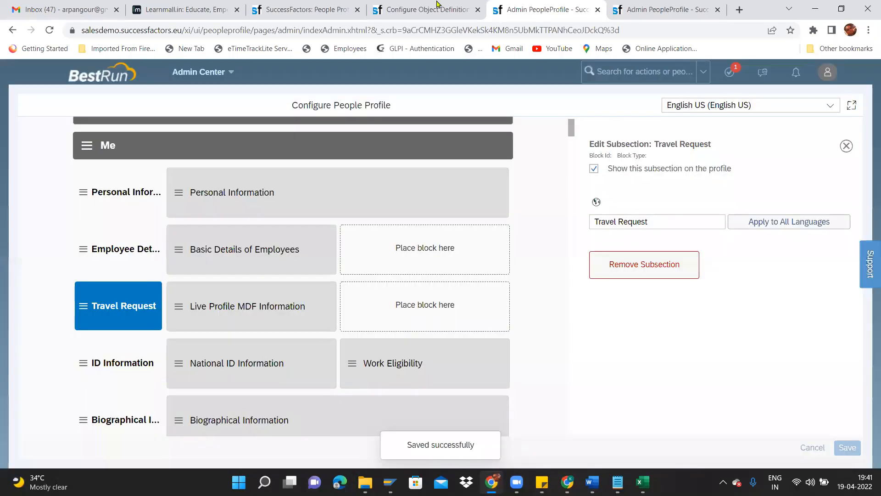
pyautogui.click(324, 9)
pyautogui.click(256, 28)
pyautogui.press('Return')
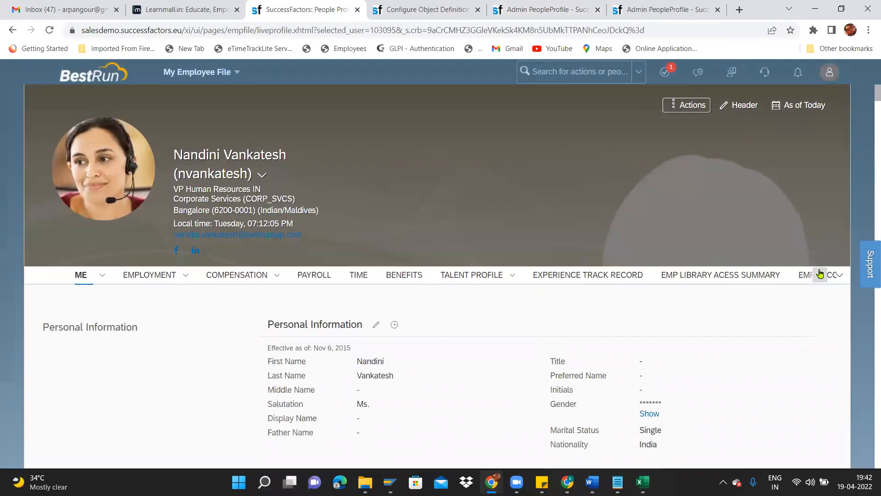
pyautogui.click(819, 274)
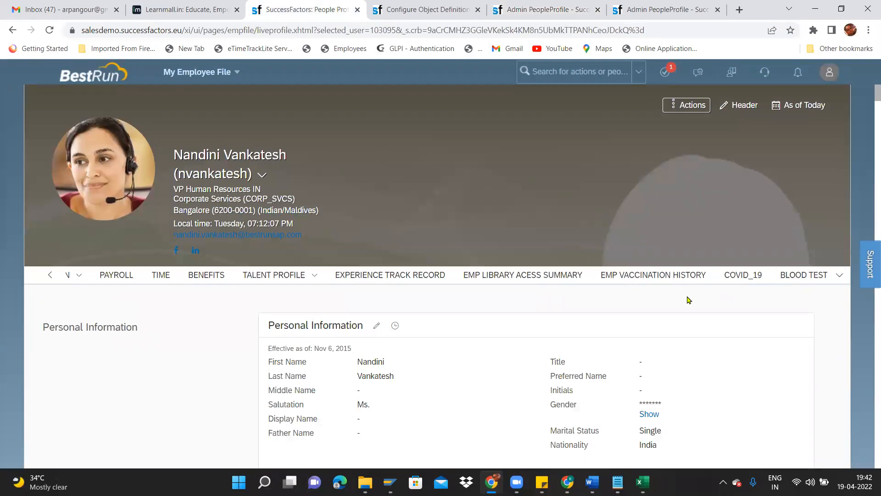
pyautogui.click(50, 276)
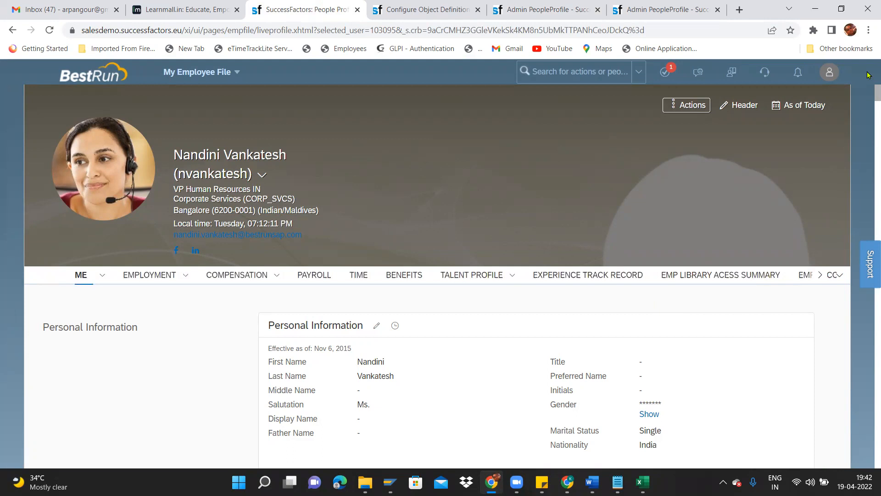
pyautogui.scroll(-5, 867, 96)
pyautogui.scroll(-7, 868, 105)
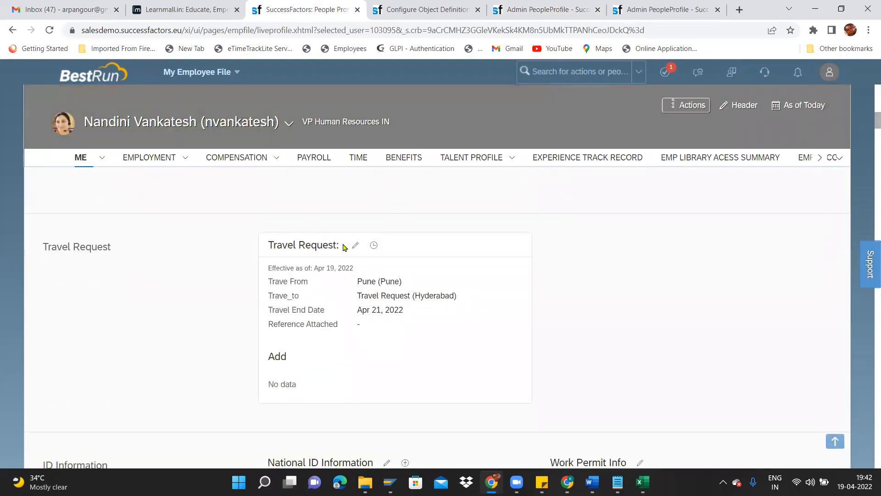
pyautogui.click(356, 245)
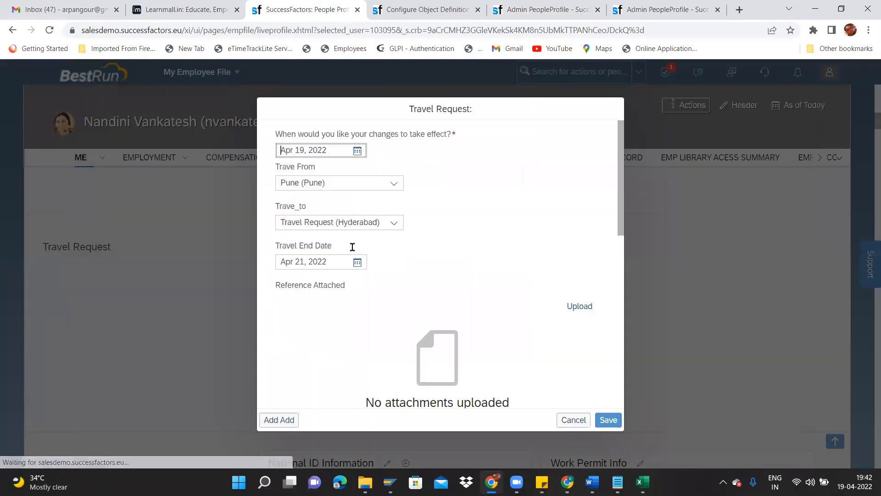
pyautogui.click(573, 420)
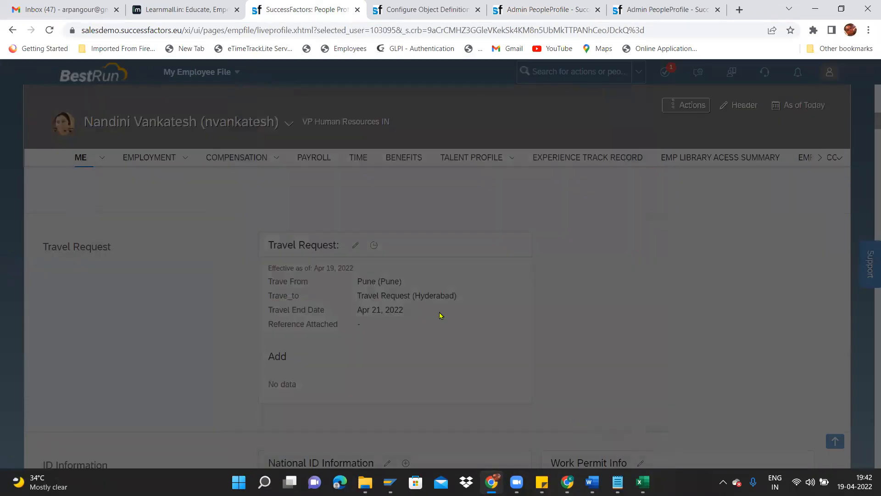